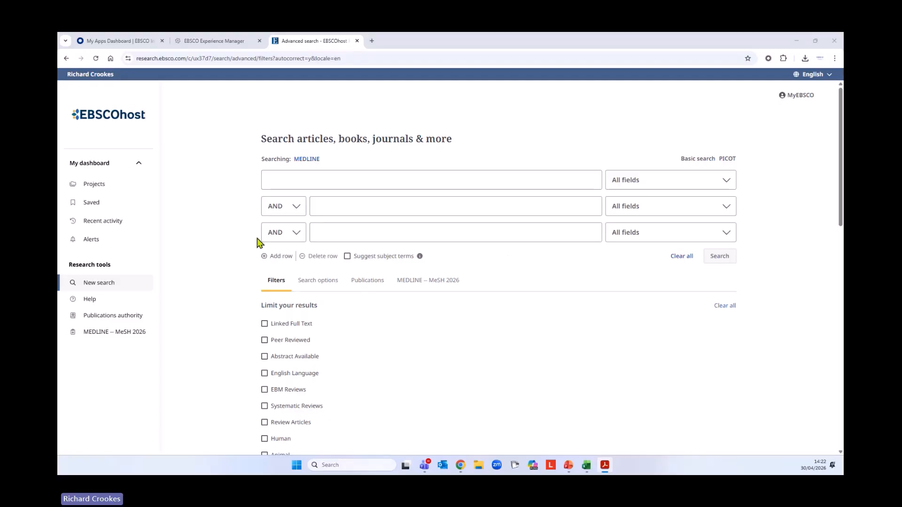
- Try adding and deleting two search rows, and switching subject term suggestions on and off
left_click(658, 186)
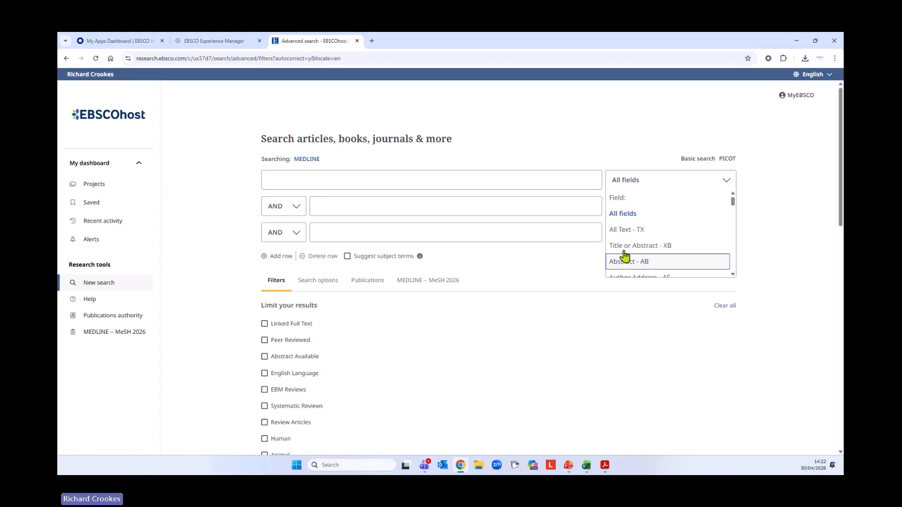
left_click(789, 220)
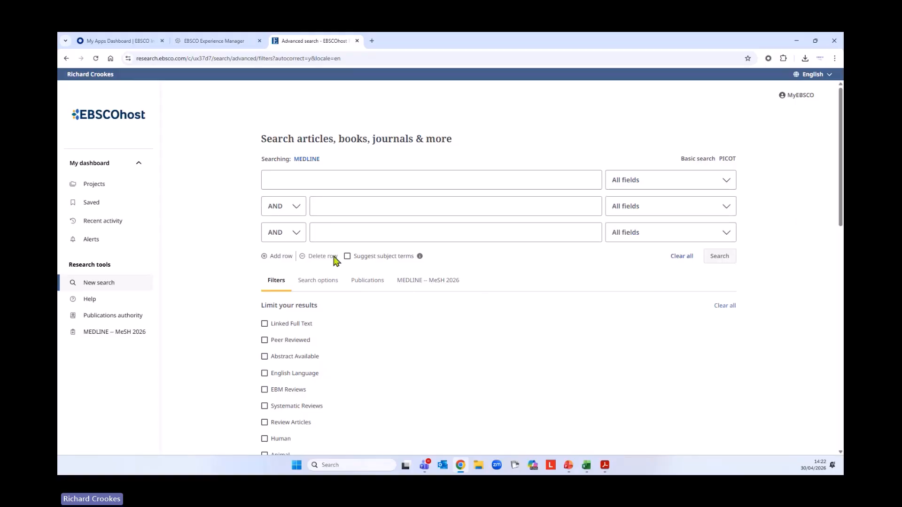
left_click(282, 257)
left_click(282, 283)
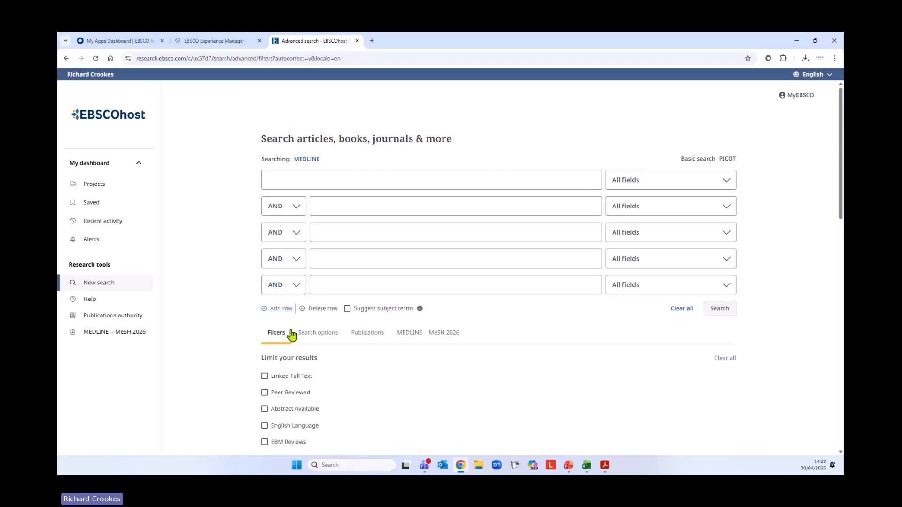
left_click(314, 310)
left_click(317, 282)
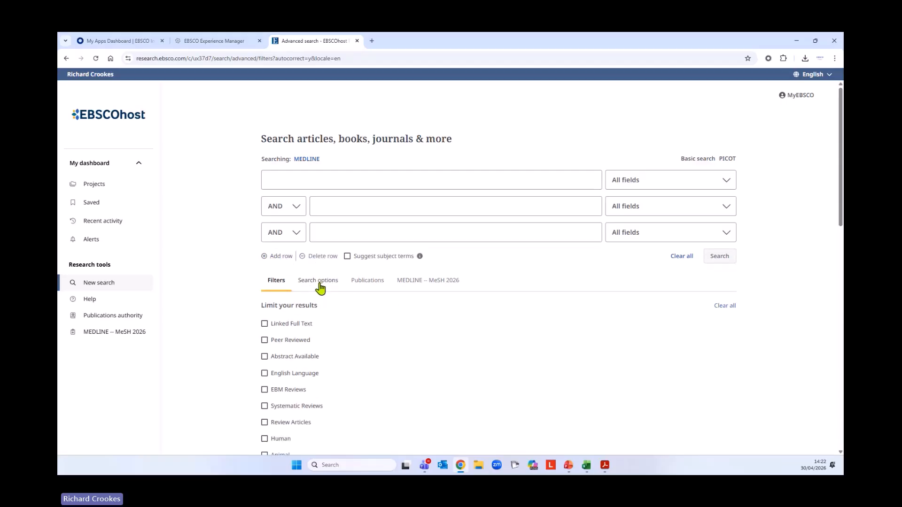
left_click(348, 257)
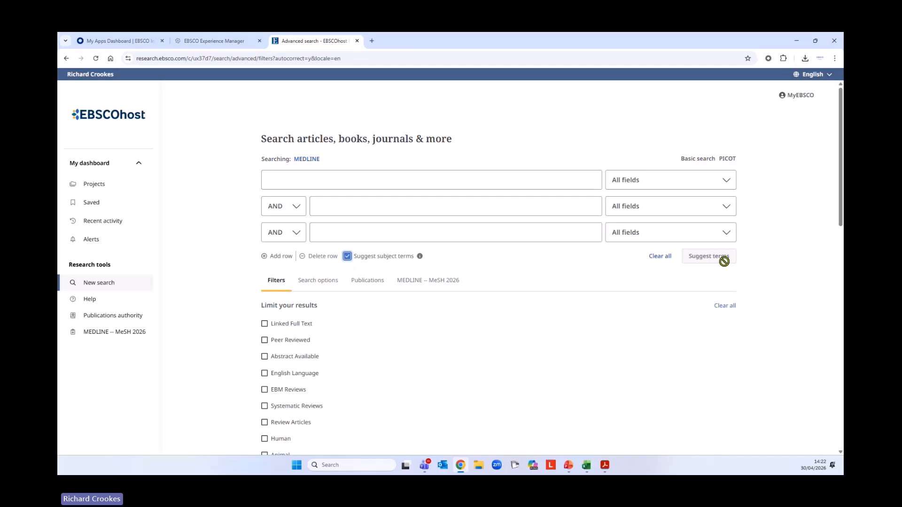
left_click(347, 256)
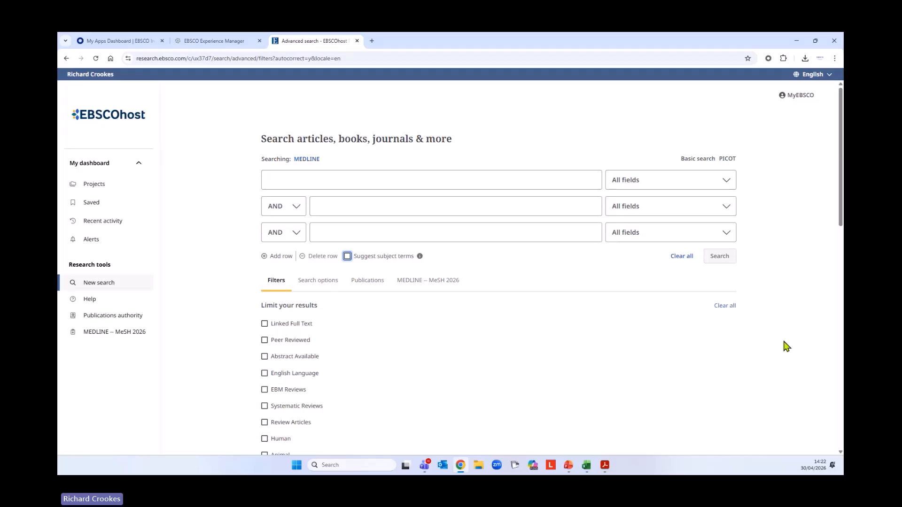
- Enter the query aged OR elder* OR "old people" OR old in the first row, limited to Title or Abstract - XB
left_click(343, 185)
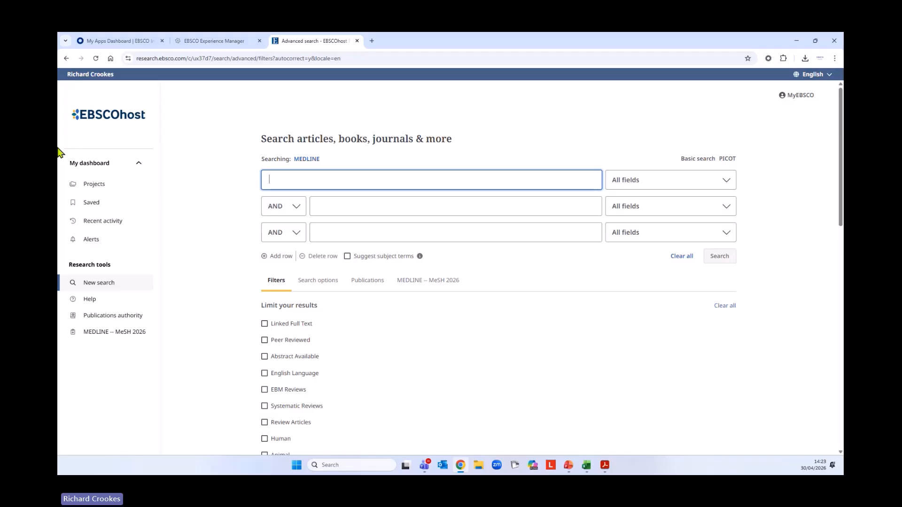
type("aged OR")
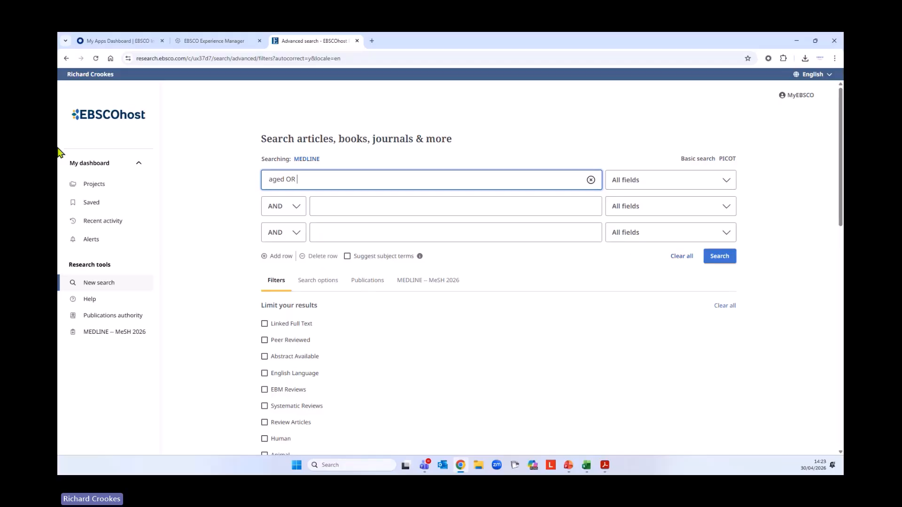
type("elder* OR \"")
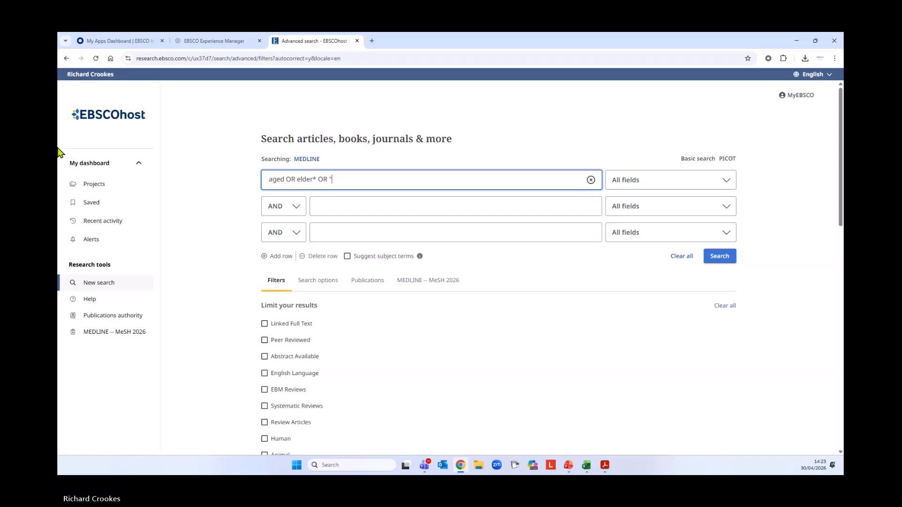
type("old people\" ")
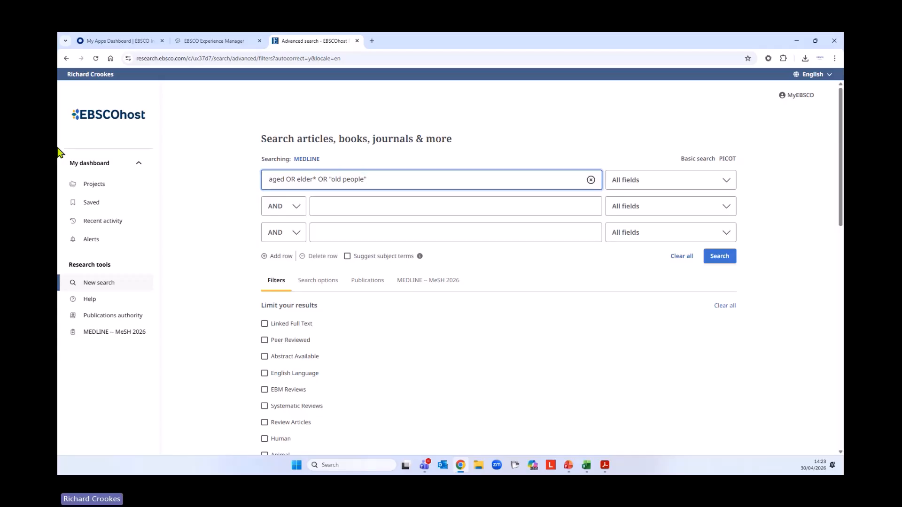
type("OR old")
left_click(703, 184)
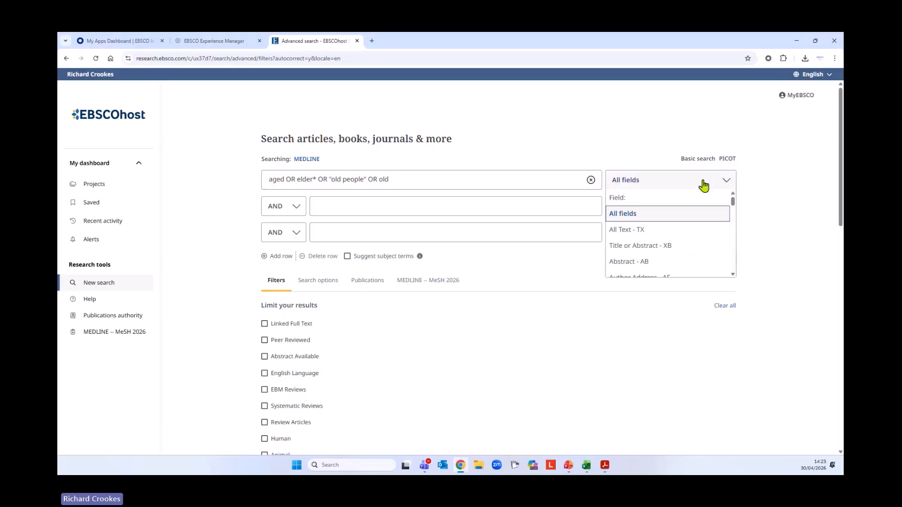
left_click(680, 247)
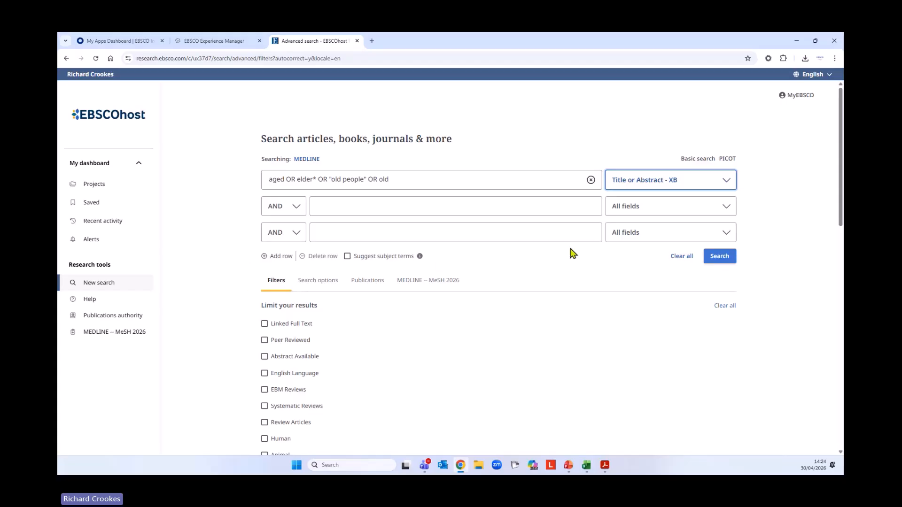
- Examine the search modes and expanders available in the search options
left_click(323, 286)
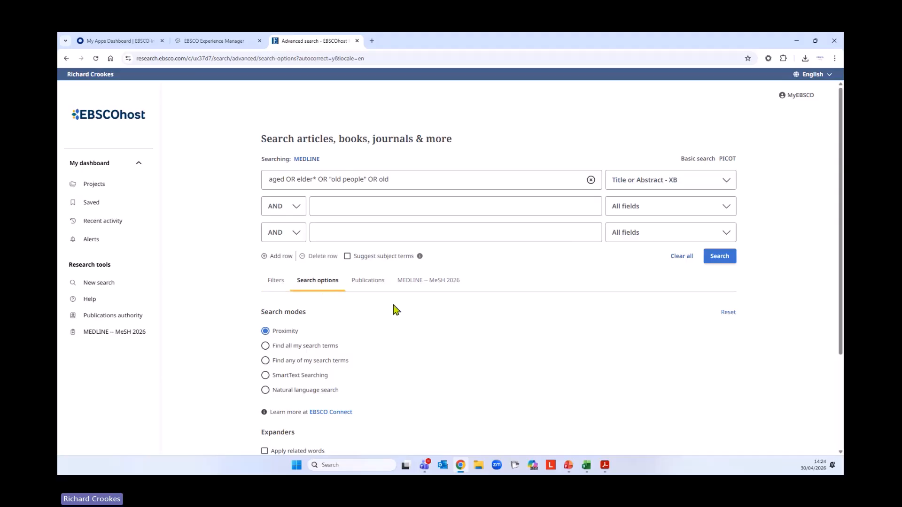
scroll(423, 306, "down", 2)
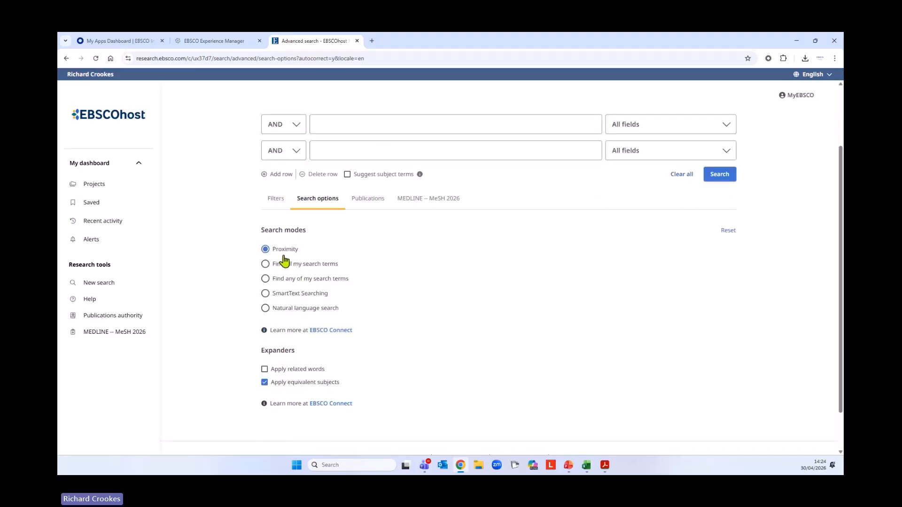
scroll(389, 284, "up", 2)
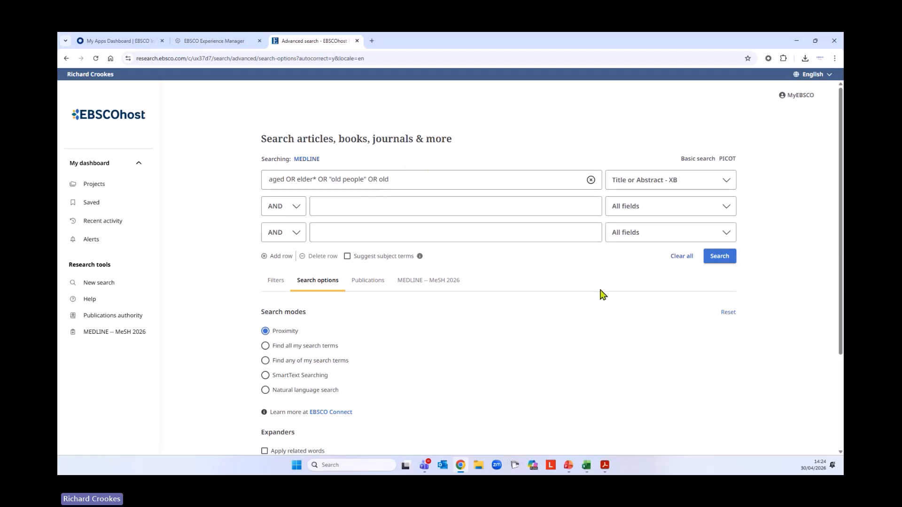
scroll(599, 296, "down", 1)
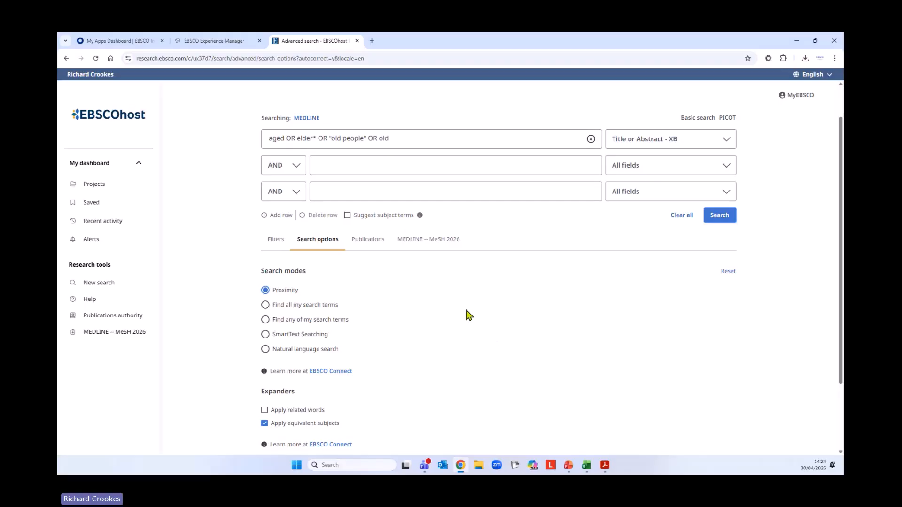
scroll(468, 314, "down", 2)
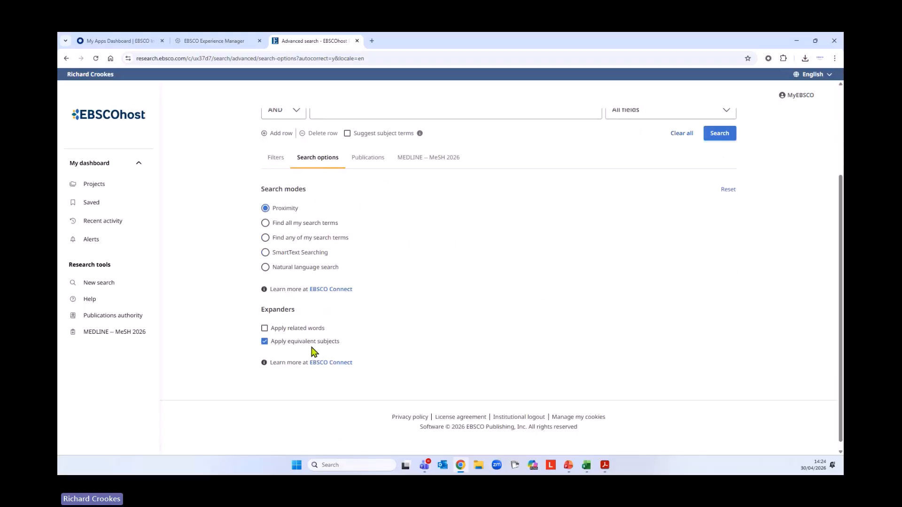
scroll(314, 351, "up", 3)
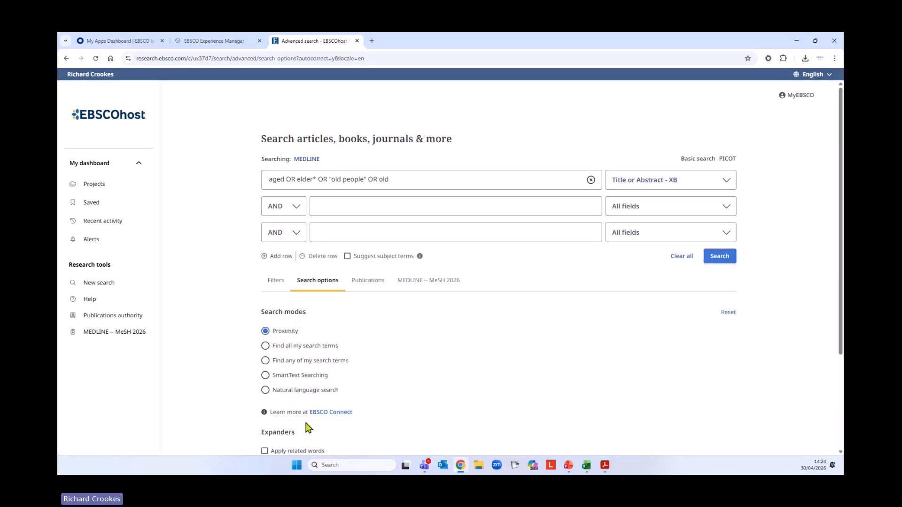
scroll(449, 400, "down", 1)
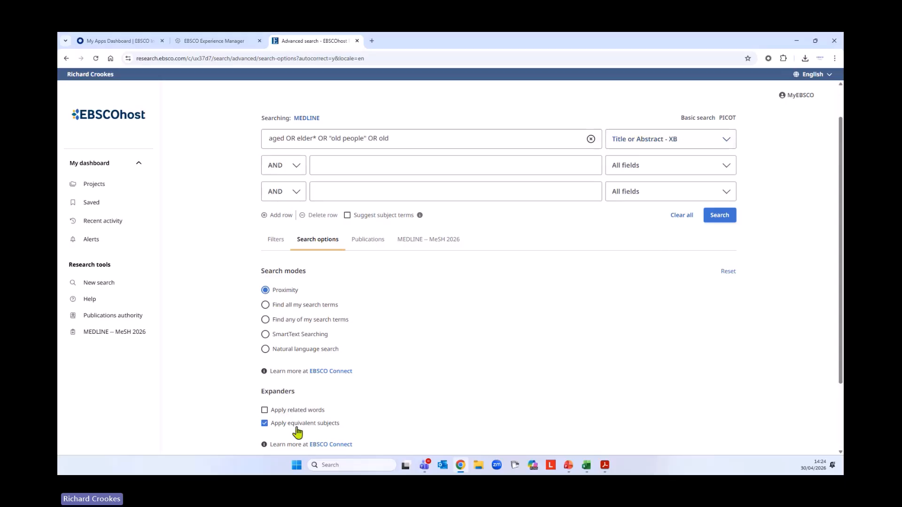
scroll(579, 338, "up", 2)
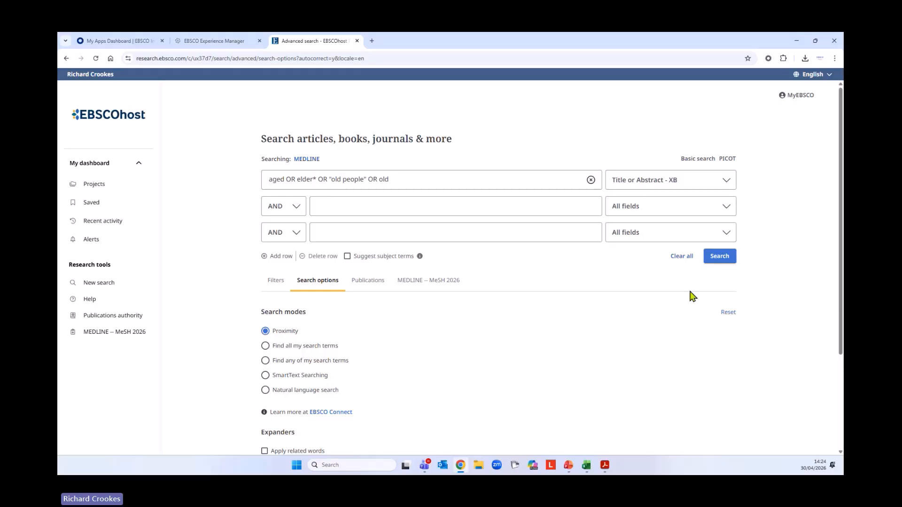
- Run the title or abstract search in MEDLINE and look over the first results
left_click(723, 261)
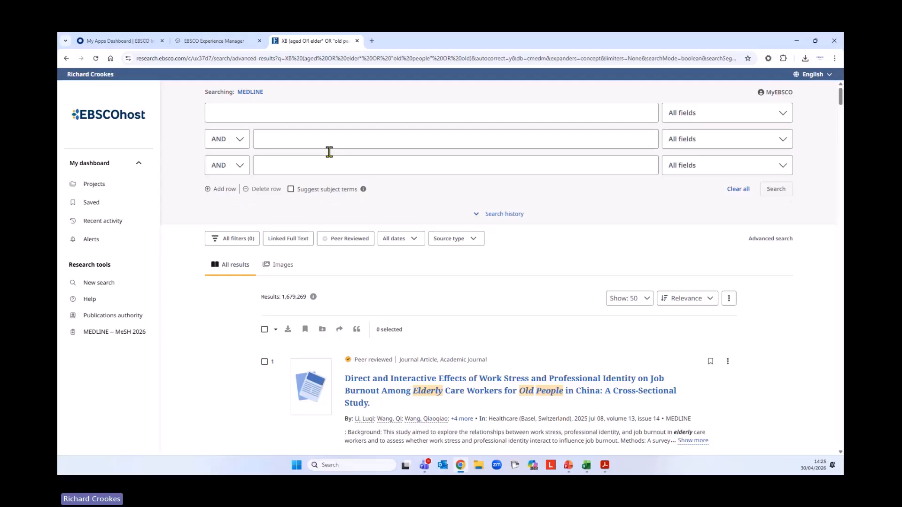
scroll(484, 235, "down", 4)
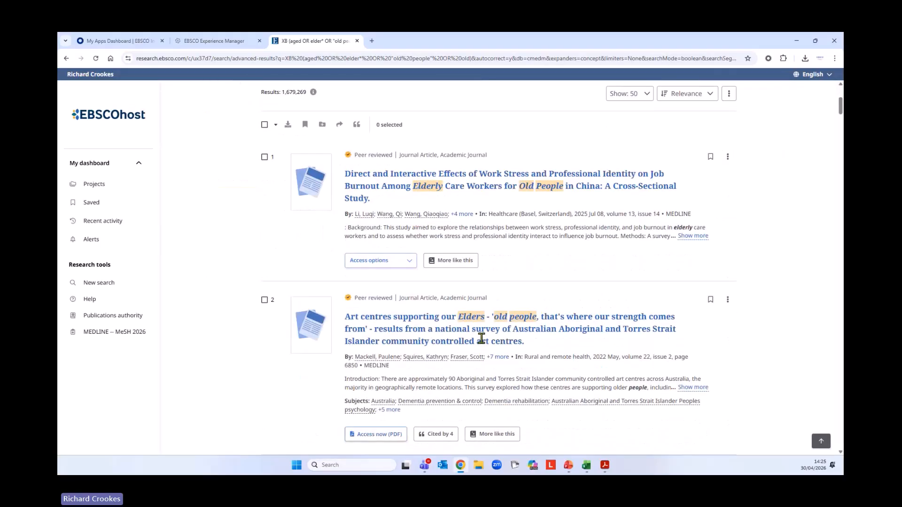
scroll(481, 338, "up", 4)
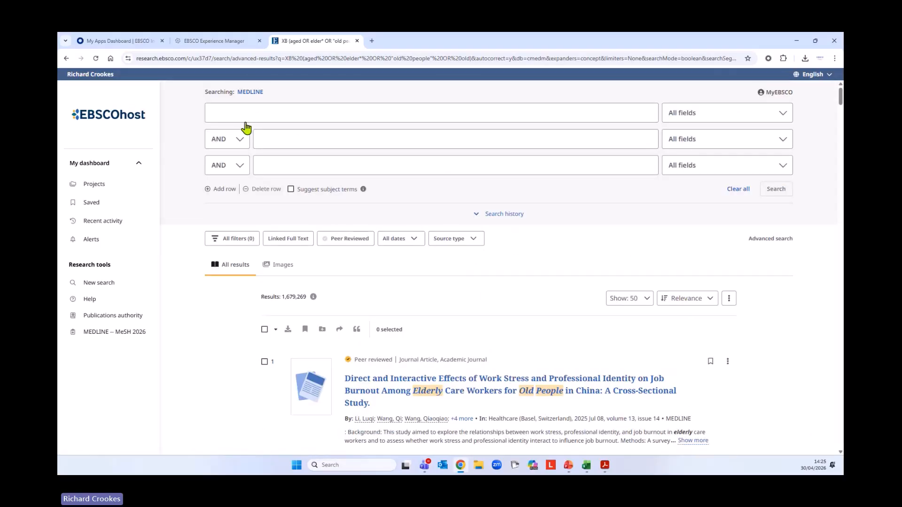
- Show the search history and check the search options and database used for search S1
left_click(475, 217)
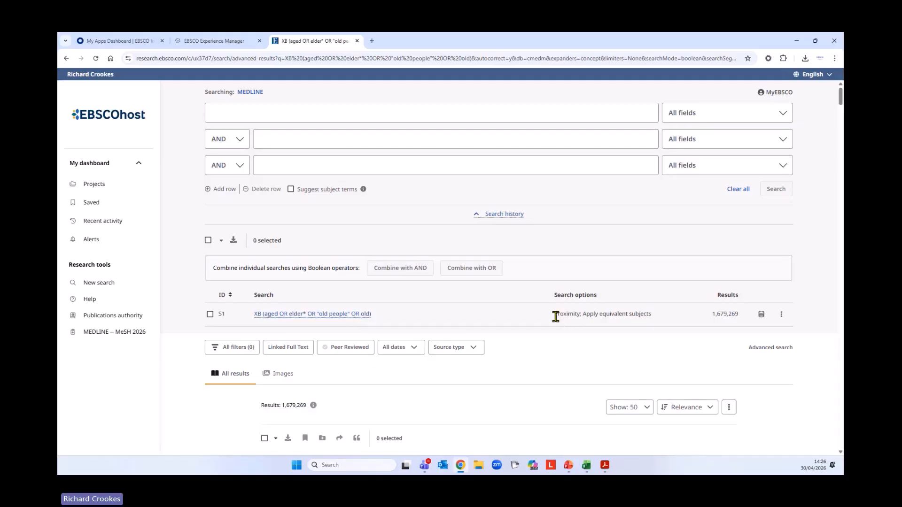
left_click_drag(555, 314, 658, 318)
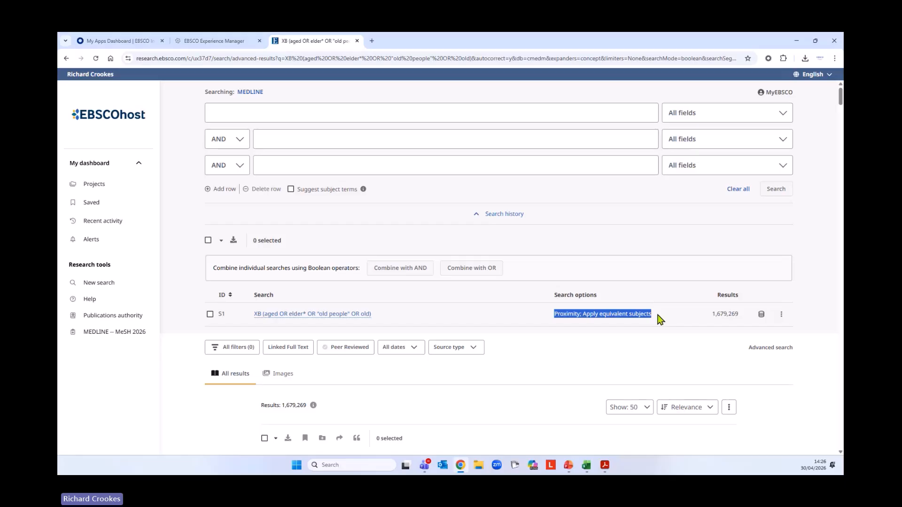
left_click(761, 316)
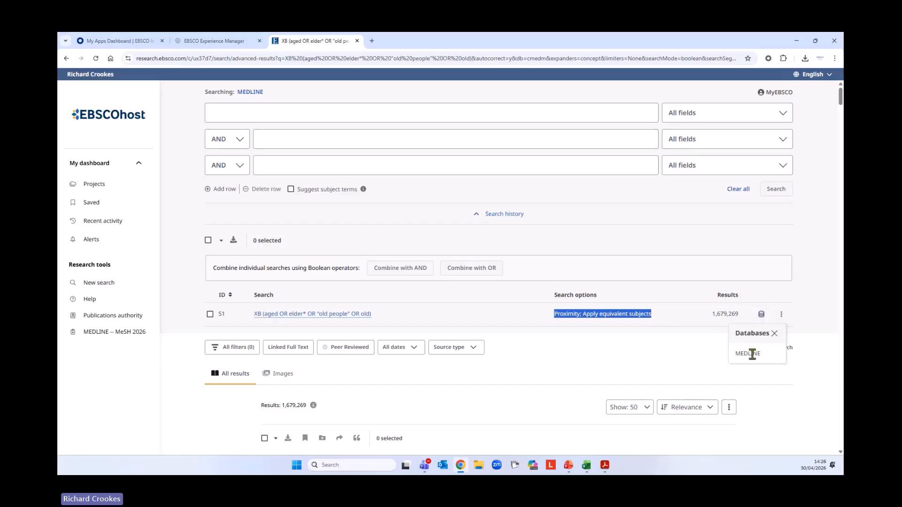
left_click(473, 311)
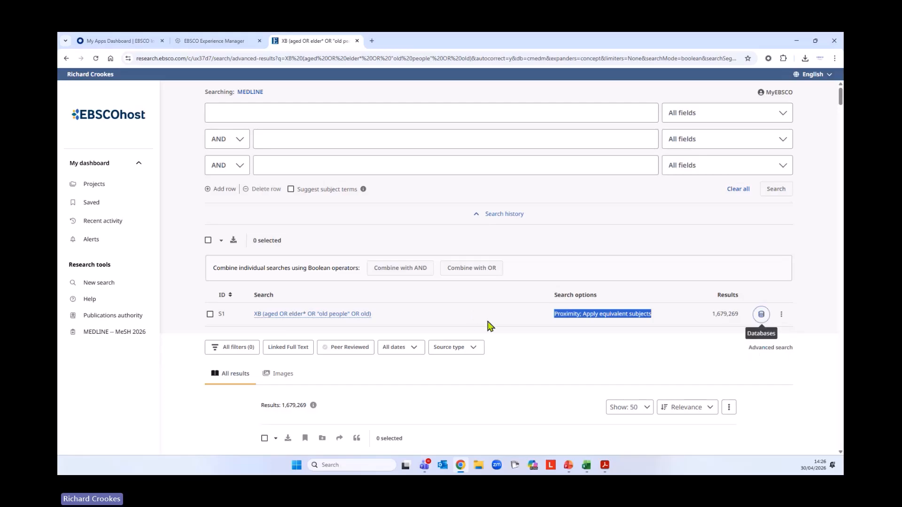
scroll(486, 322, "down", 1)
left_click(537, 296)
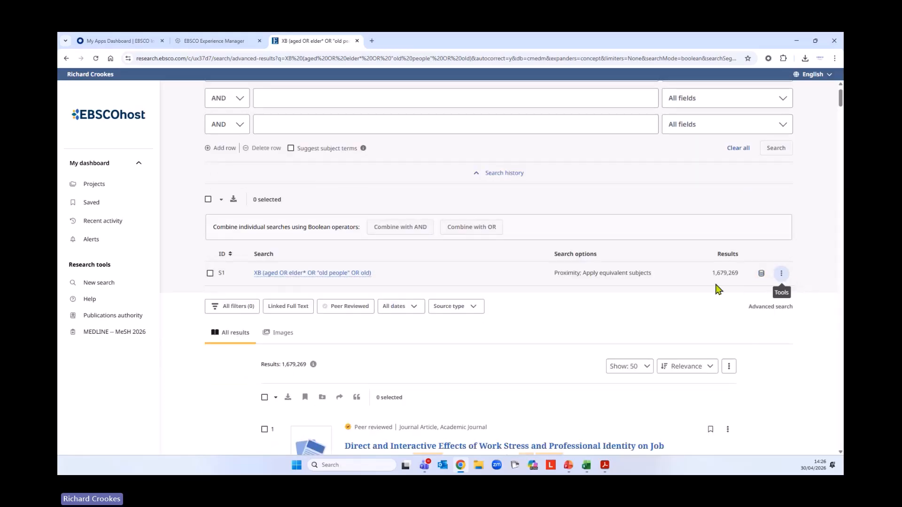
- Edit search S1 to truncate the last term as old*, update the search and return to the results
left_click(782, 274)
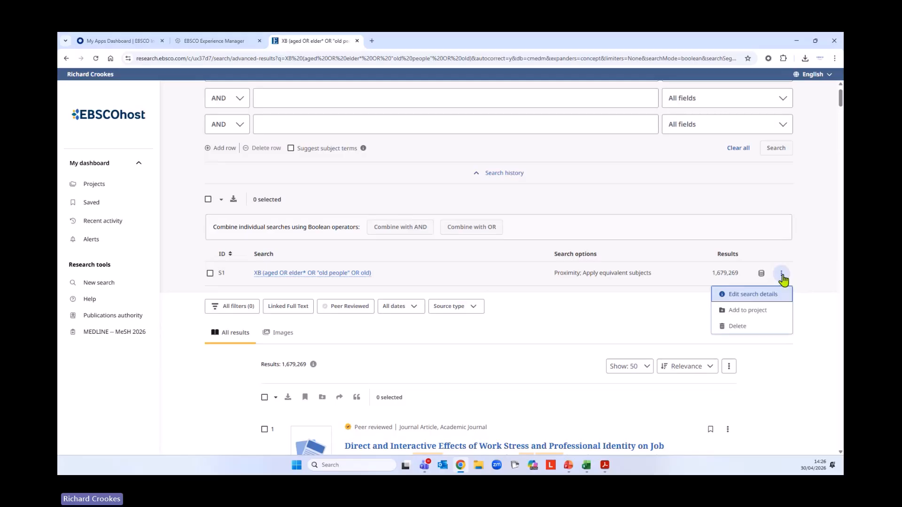
left_click(747, 295)
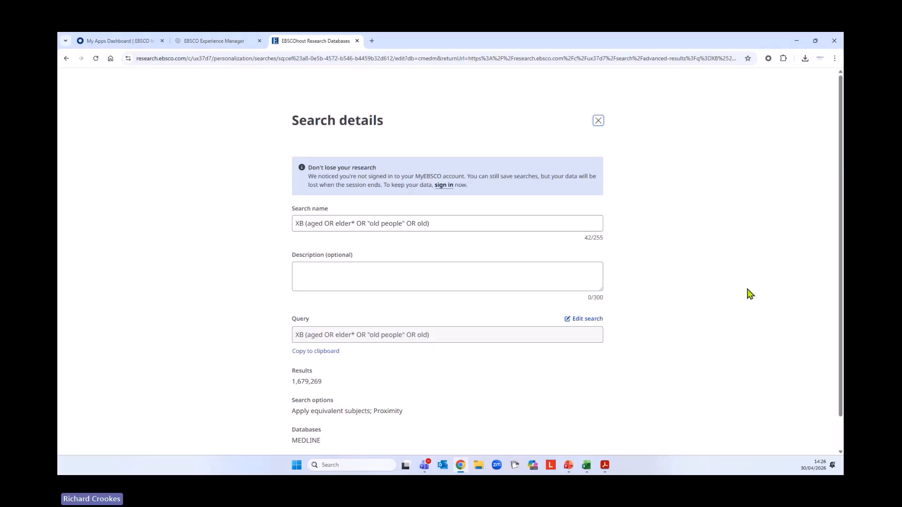
left_click(591, 319)
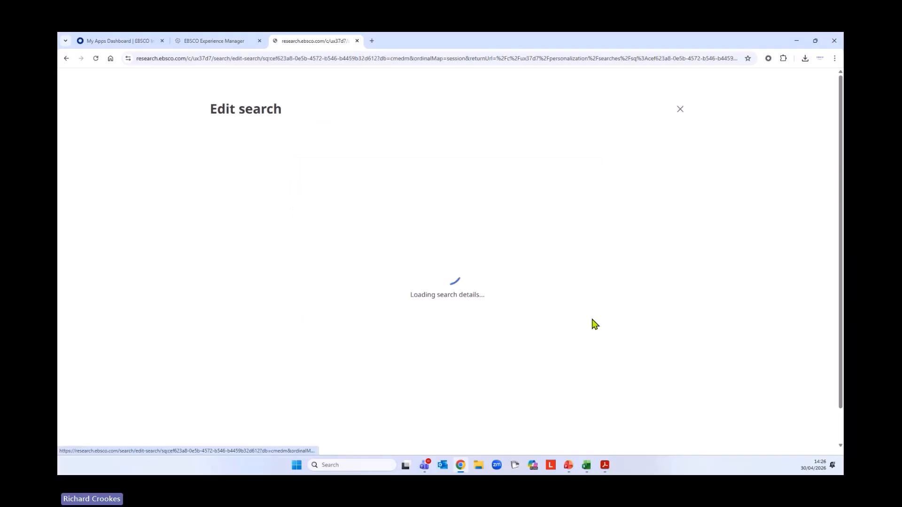
left_click(477, 156)
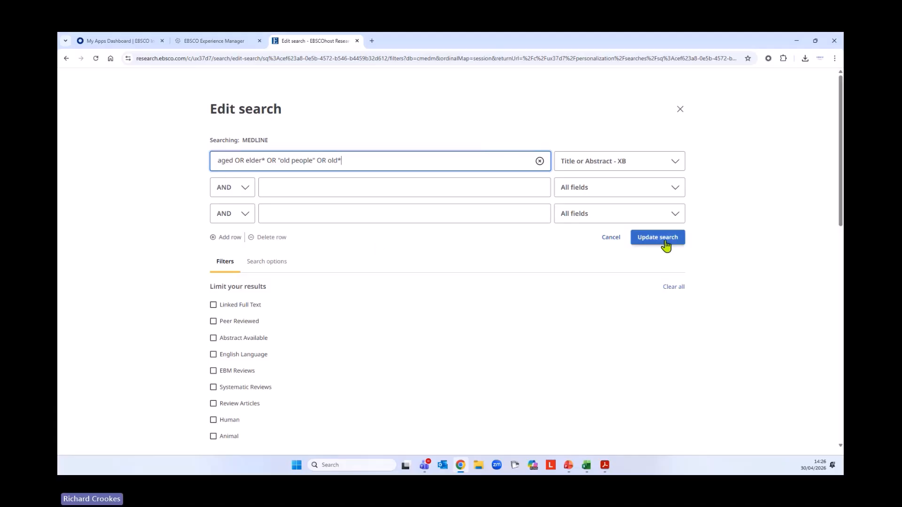
left_click(644, 240)
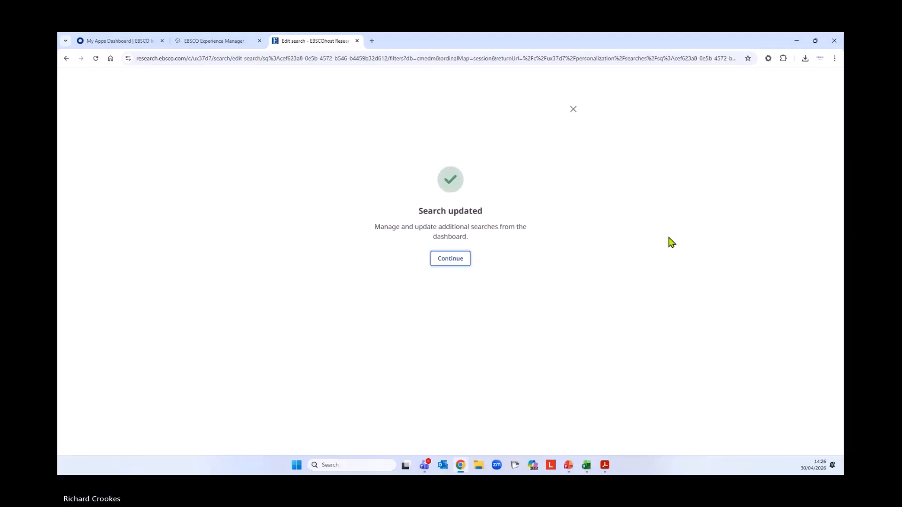
left_click(447, 259)
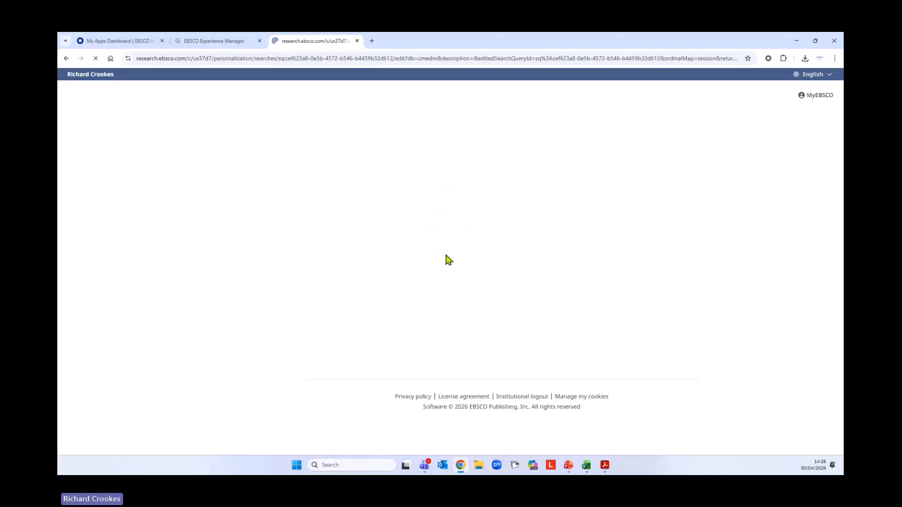
left_click(596, 124)
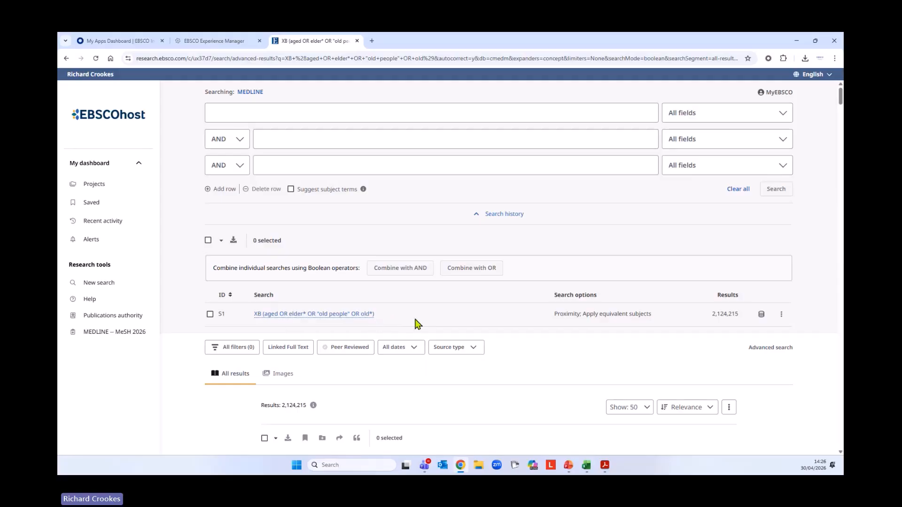
left_click(236, 113)
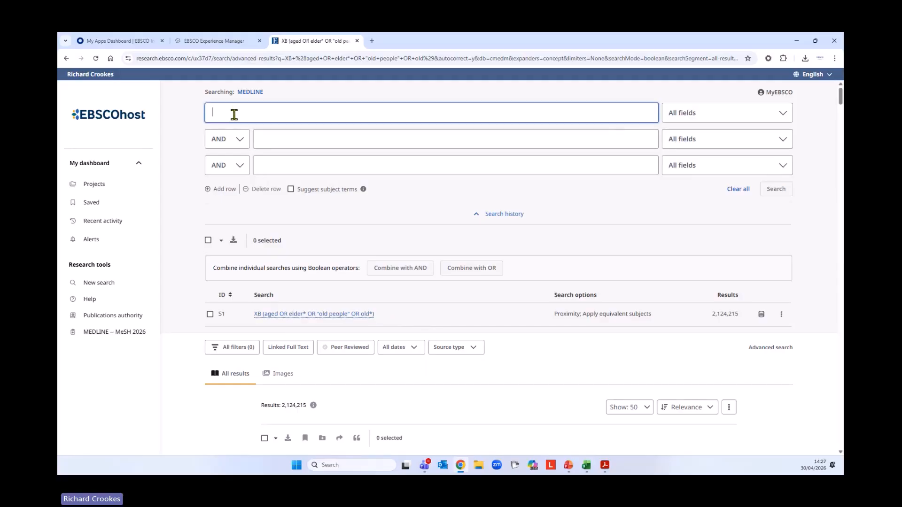
left_click(263, 139)
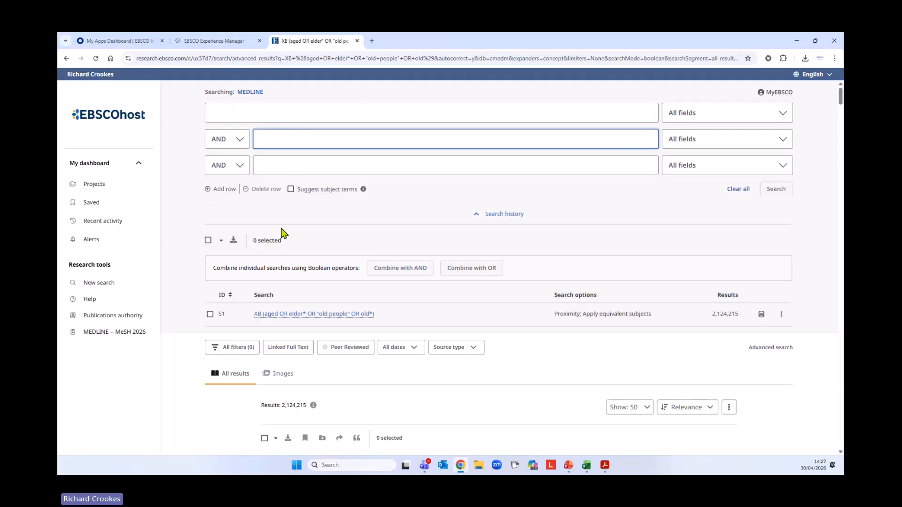
left_click(180, 194)
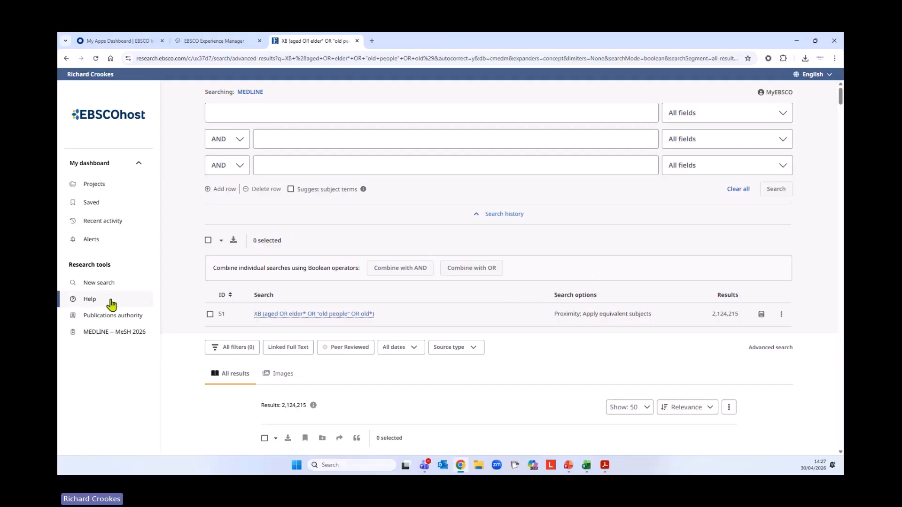
- Start a new search with subject term suggestions enabled and look up the suggested MeSH terms for aged
left_click(95, 284)
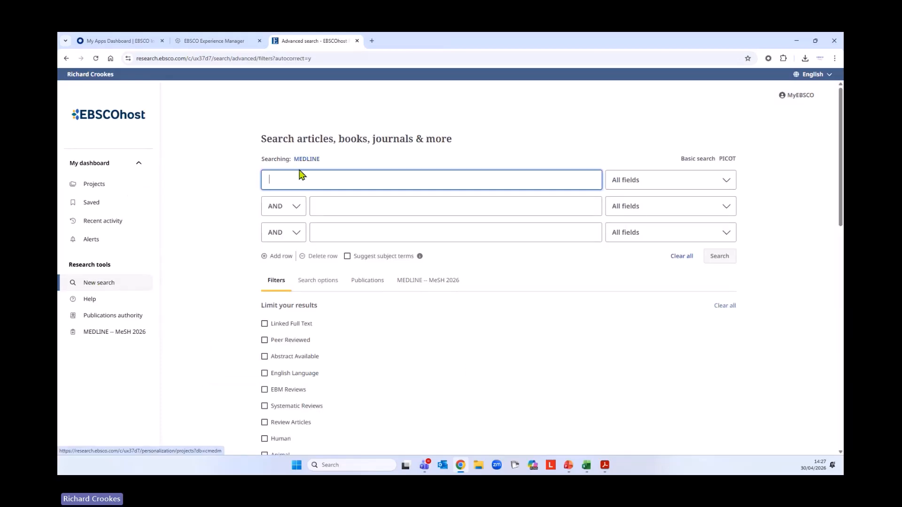
left_click(347, 256)
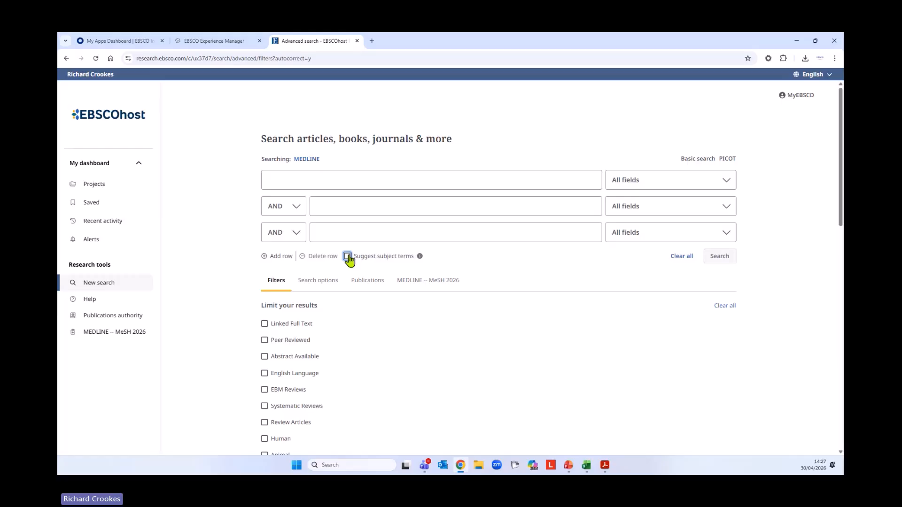
left_click(304, 188)
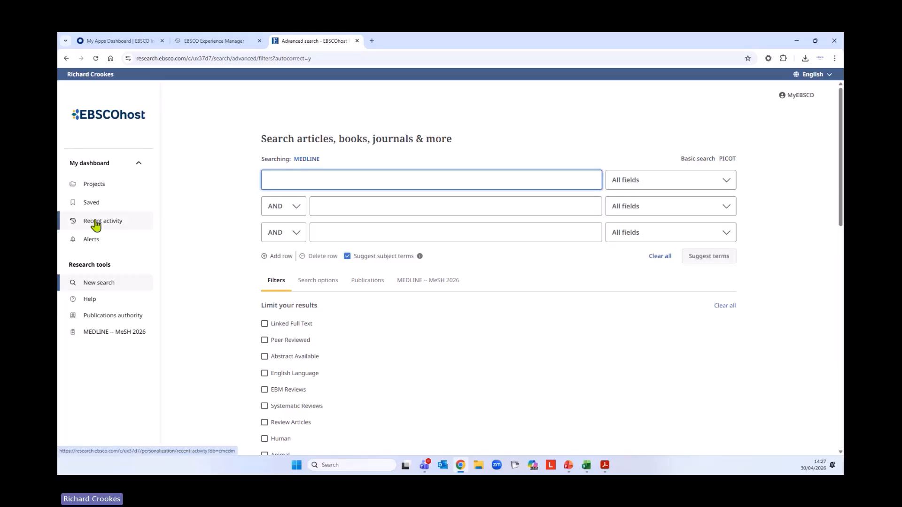
type("aged")
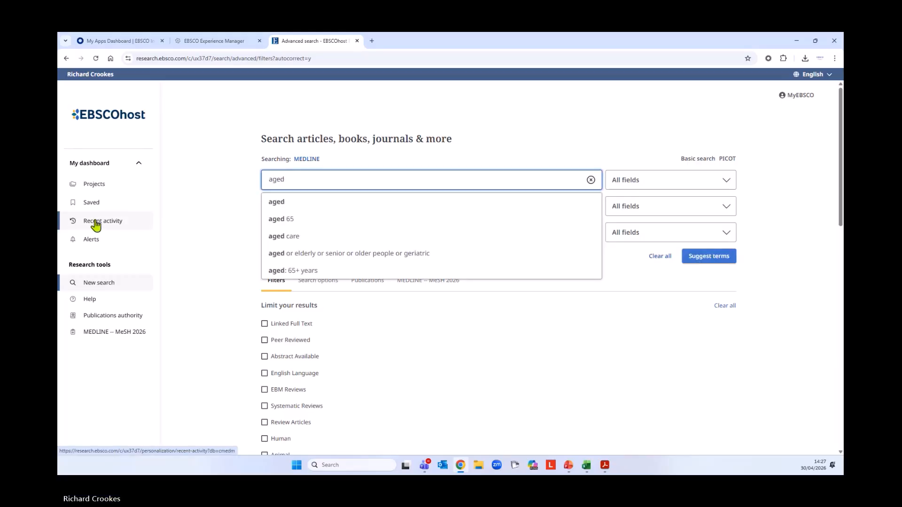
left_click_drag(160, 230, 175, 262)
left_click(225, 223)
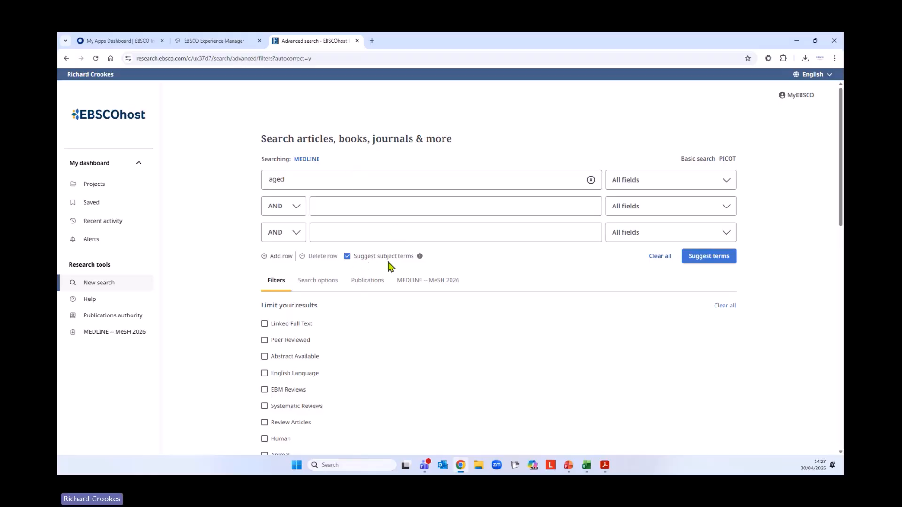
left_click(726, 262)
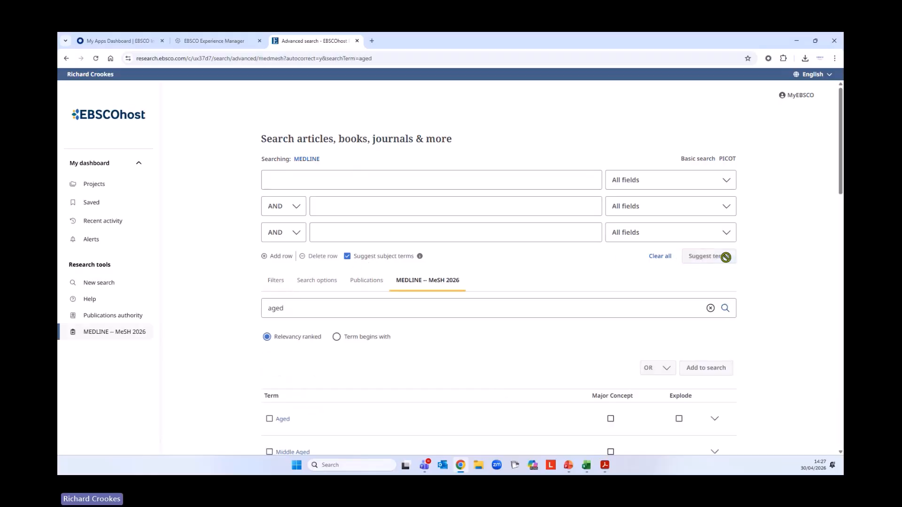
- Open the MeSH heading Aged and examine its scope note and tree of broader and narrower terms
scroll(509, 359, "down", 5)
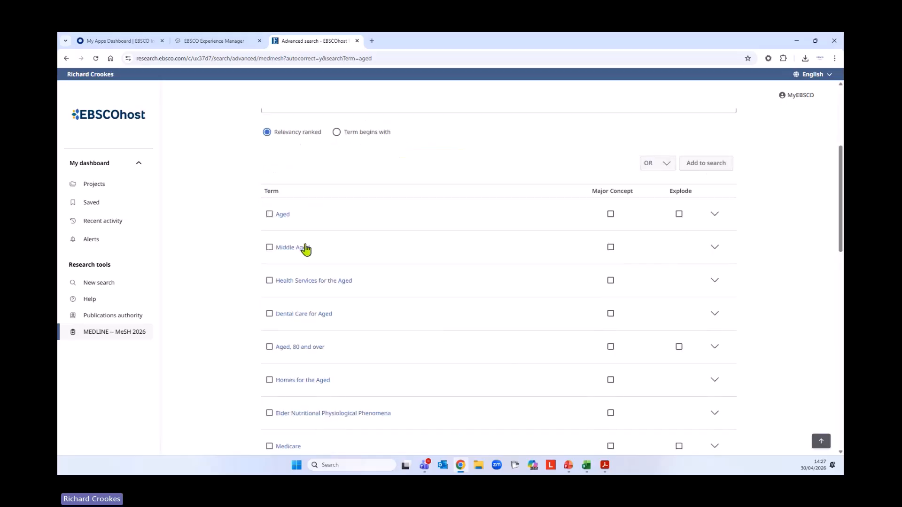
left_click(285, 217)
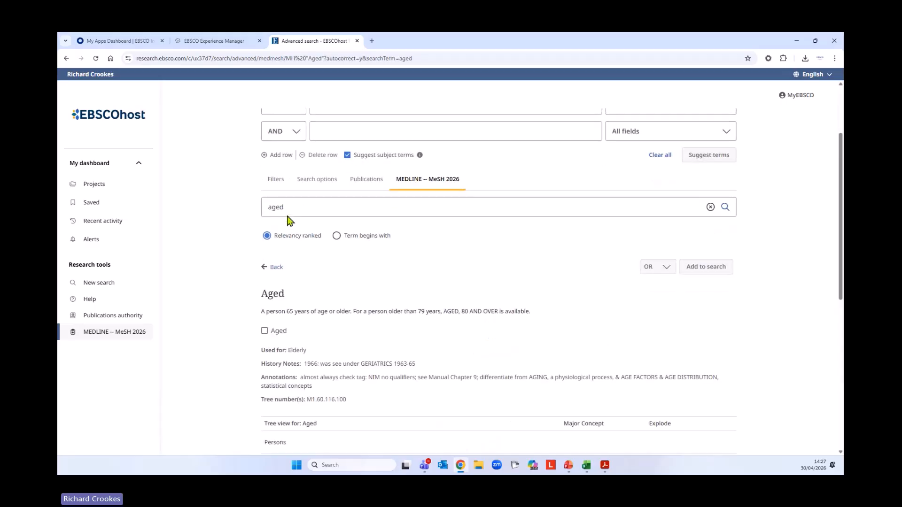
scroll(323, 245, "down", 2)
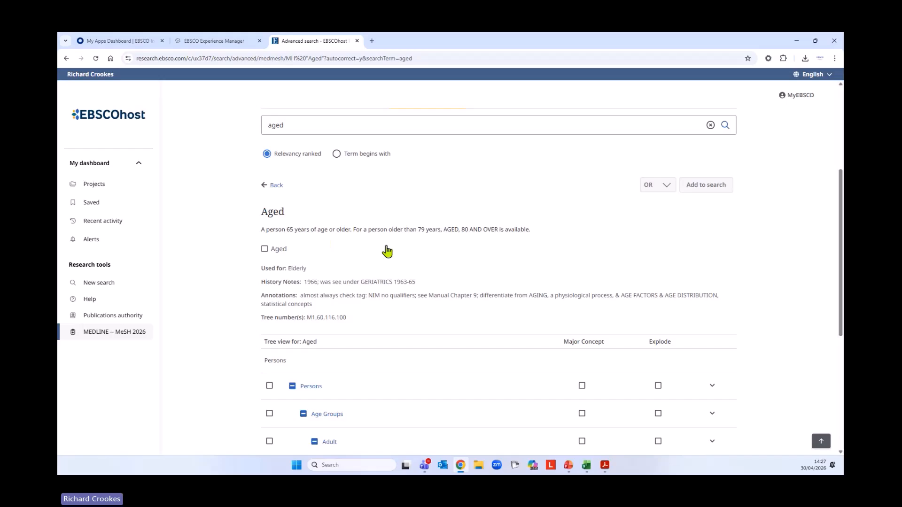
scroll(388, 249, "down", 1)
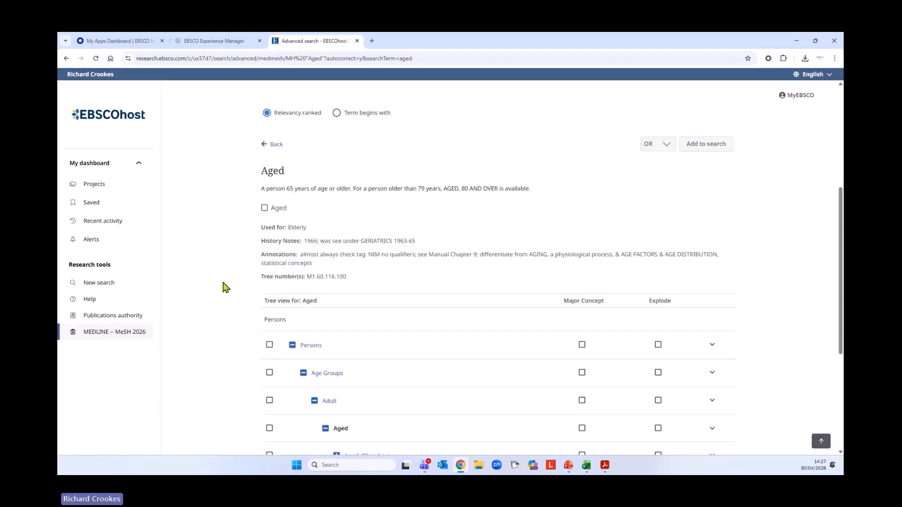
scroll(225, 287, "down", 4)
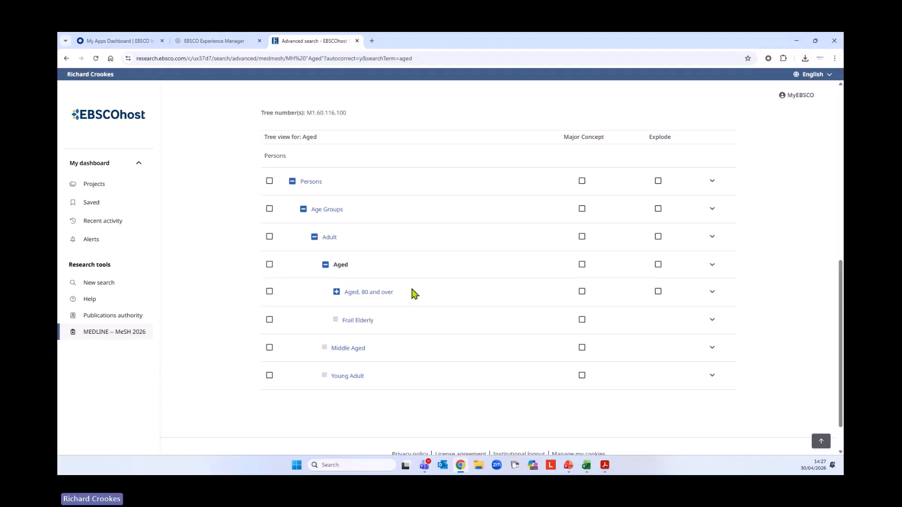
- Select the MeSH heading Aged with its narrower terms exploded, add it to the search and run it
scroll(336, 306, "up", 3)
left_click(264, 166)
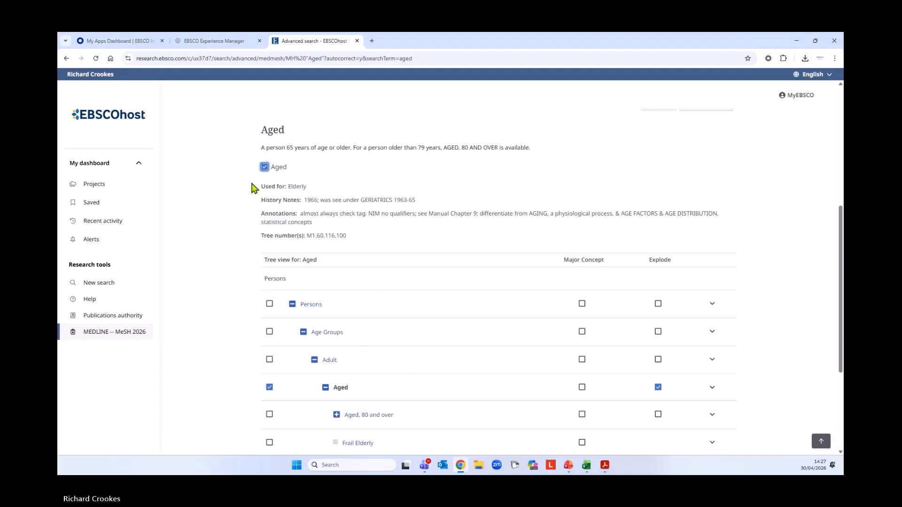
scroll(266, 296, "down", 2)
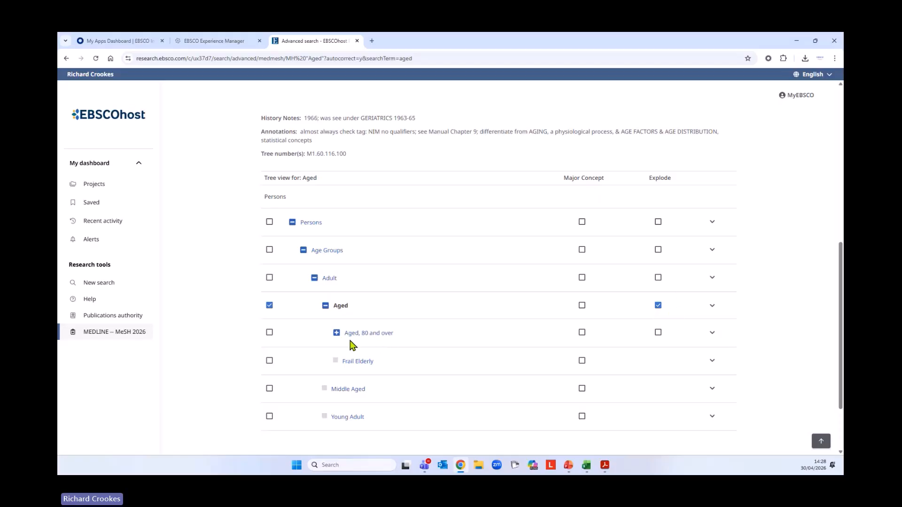
scroll(466, 394, "up", 3)
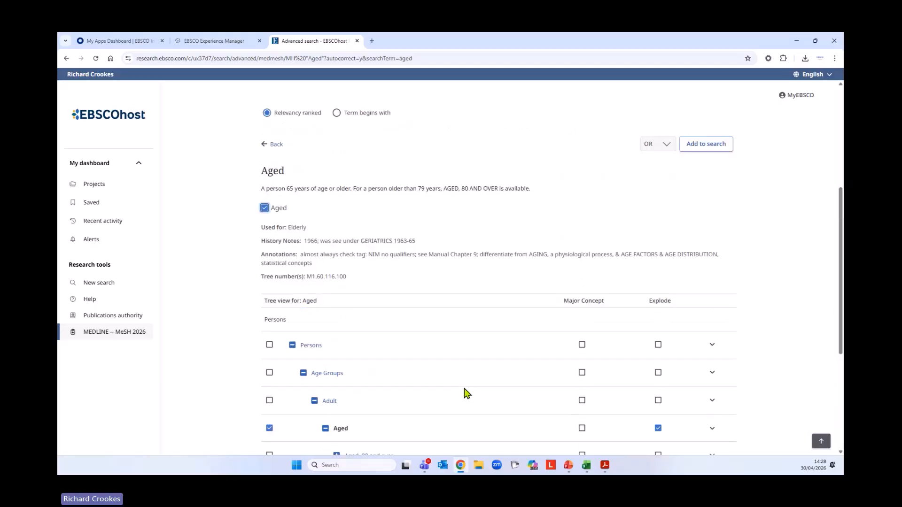
left_click(700, 146)
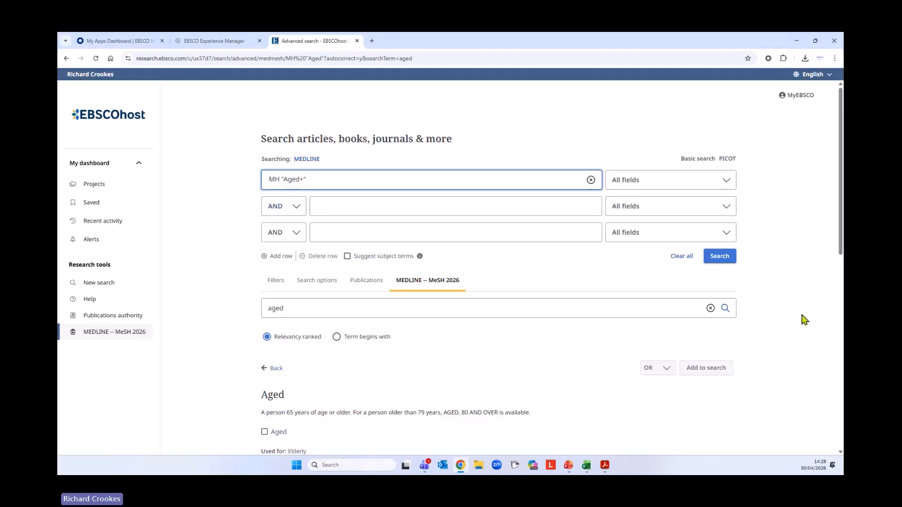
left_click(720, 258)
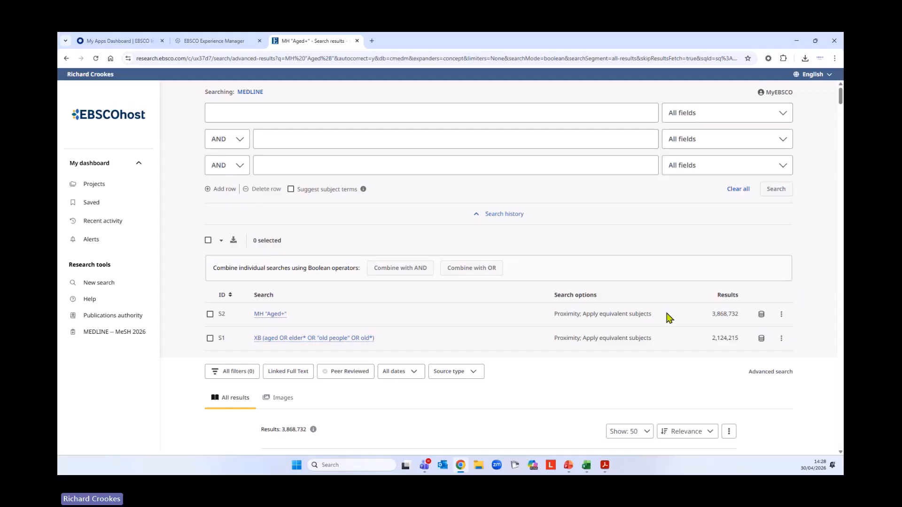
- Combine searches S1 and S2 from the search history with OR and run the combined search
scroll(658, 324, "down", 2)
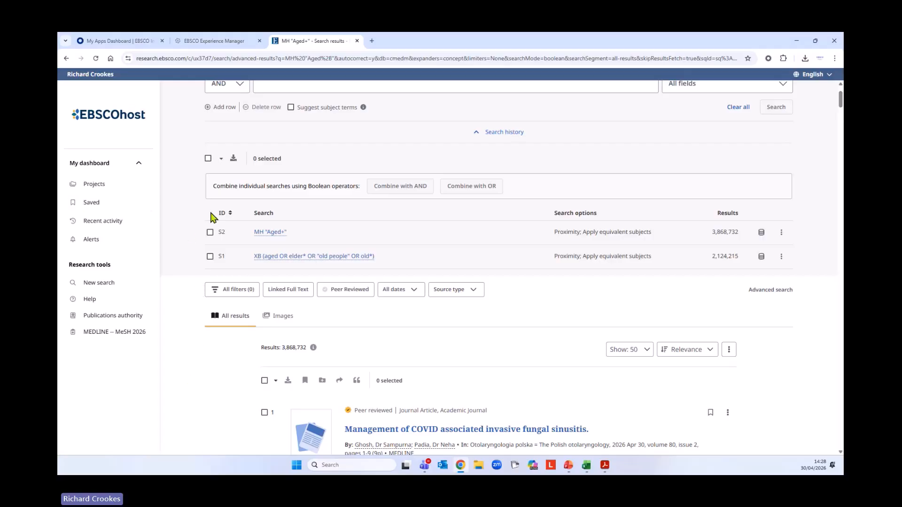
left_click(208, 159)
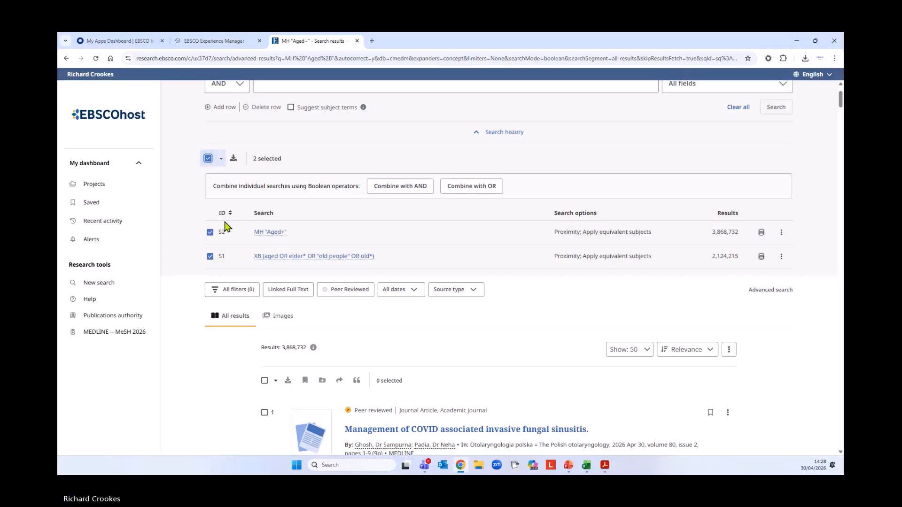
scroll(263, 317, "up", 2)
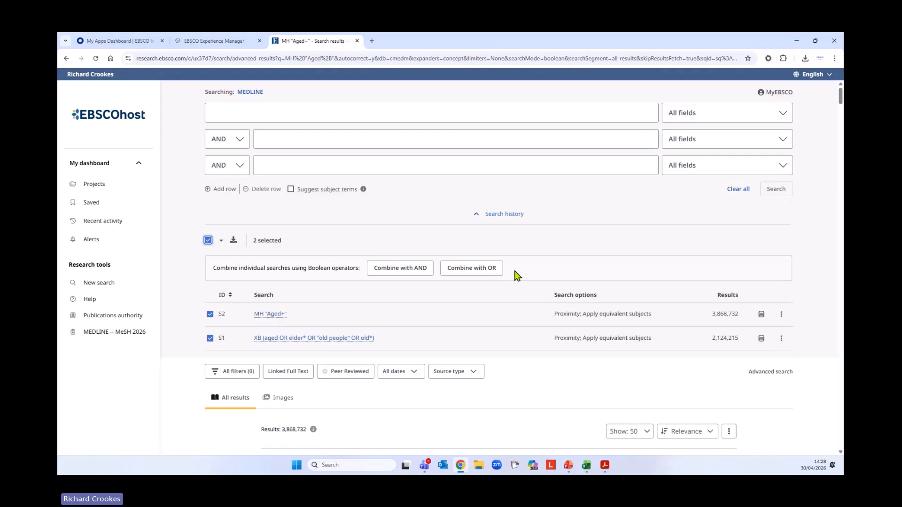
left_click(467, 267)
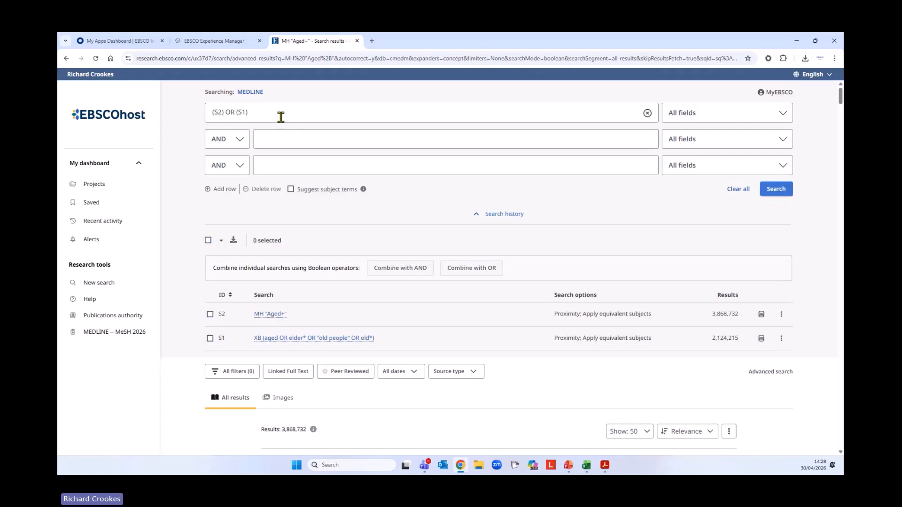
left_click_drag(271, 113, 194, 115)
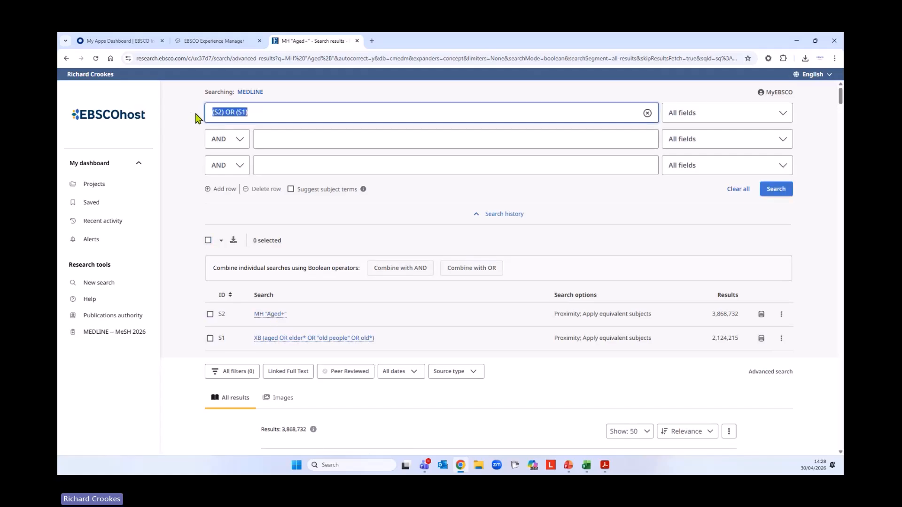
left_click(195, 118)
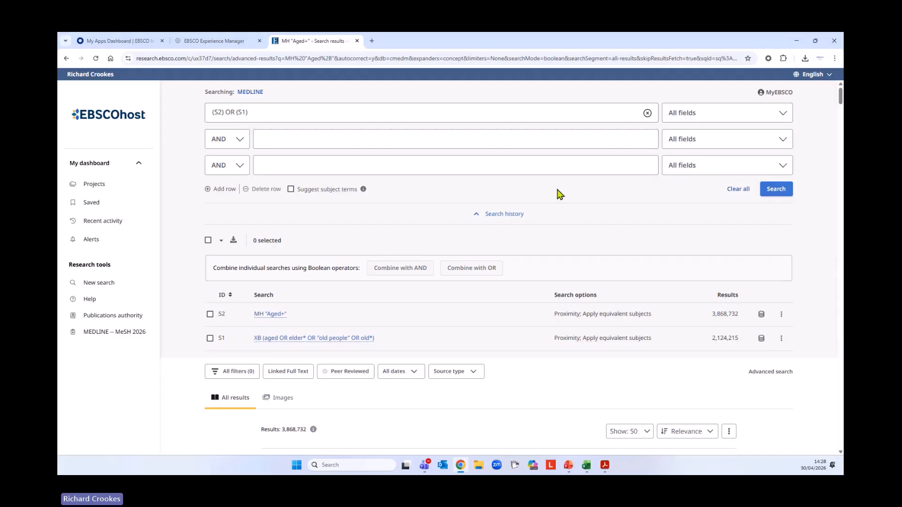
left_click(780, 190)
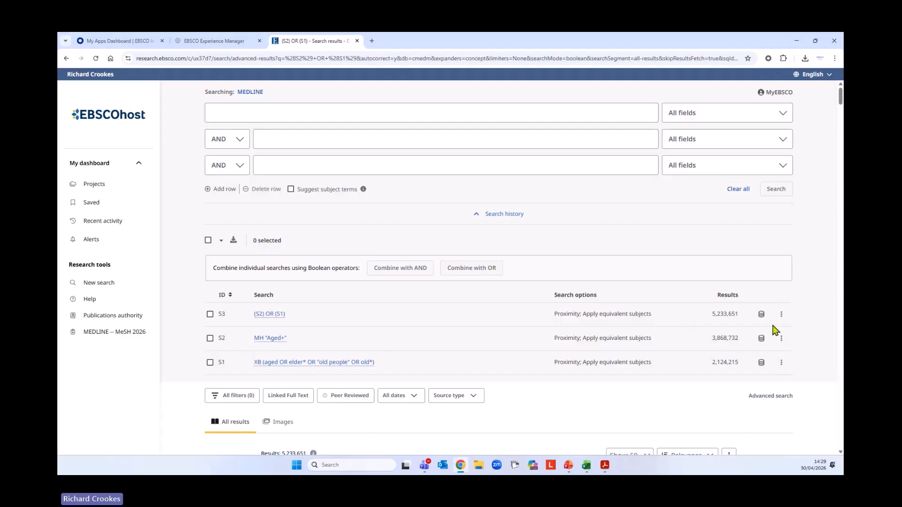
- Look over the combined results and sort the search history by ID in ascending order
scroll(627, 387, "down", 3)
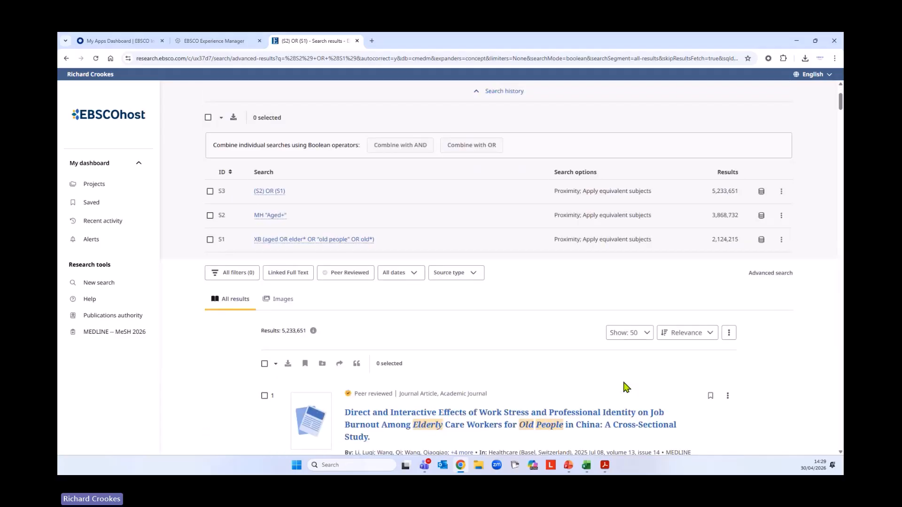
scroll(631, 387, "down", 1)
scroll(643, 399, "up", 3)
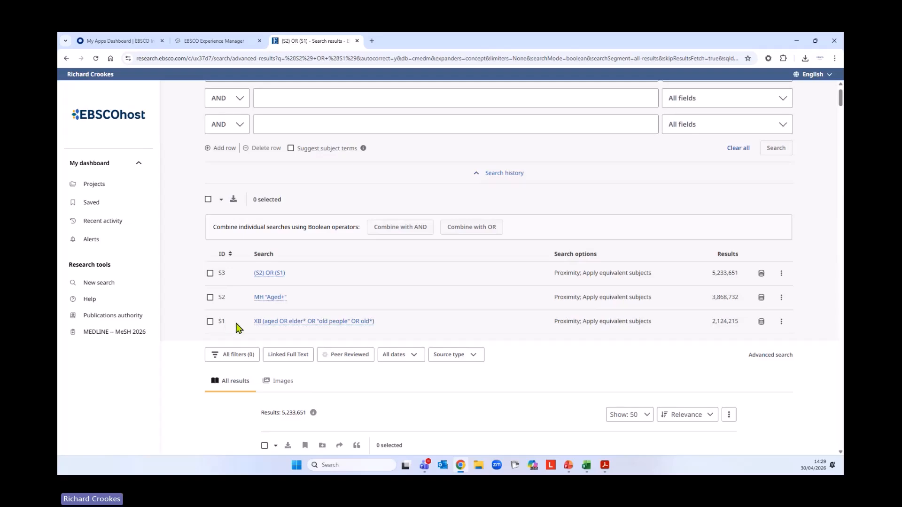
left_click(225, 258)
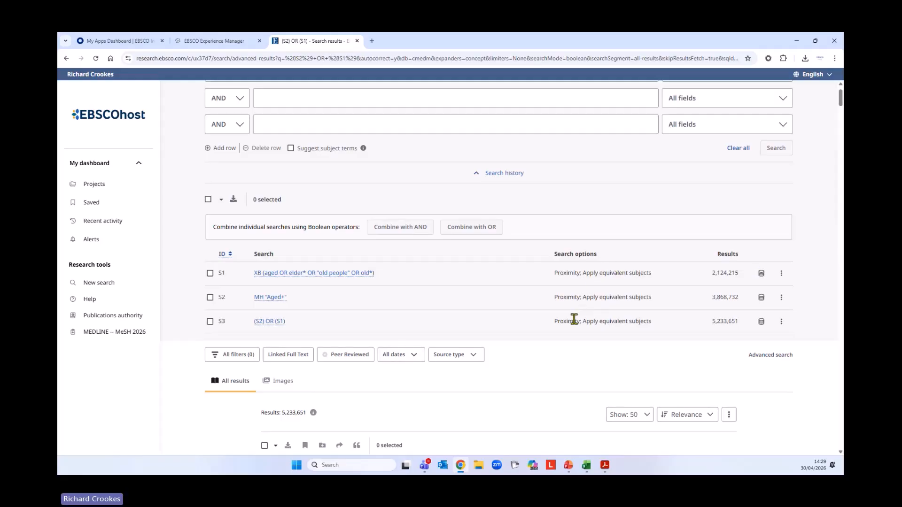
- Run a search for (flu OR influenza) n3 vaccin* in the Title or Abstract - XB field
scroll(571, 324, "up", 1)
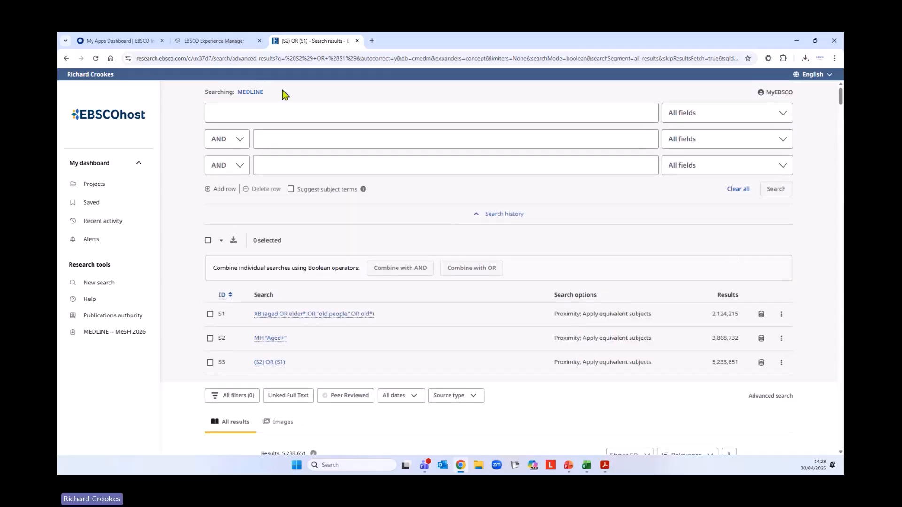
left_click(272, 116)
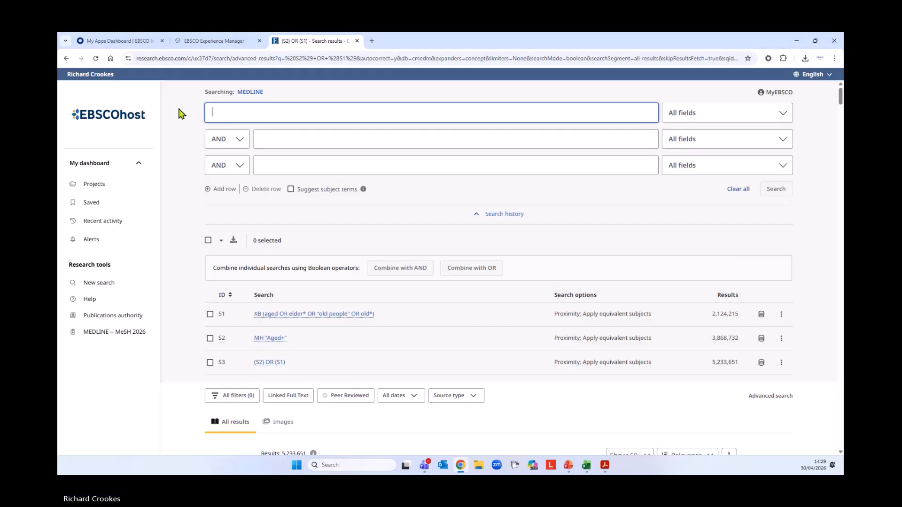
type("(")
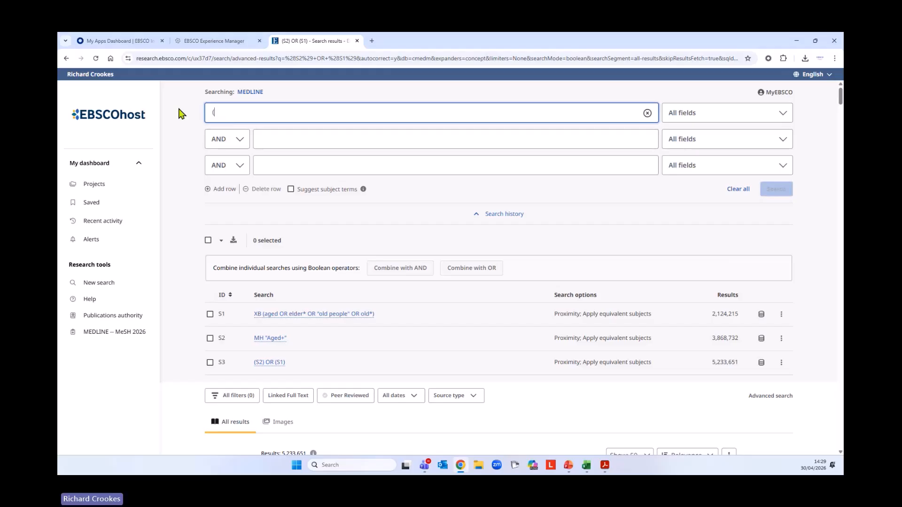
type("flu OR i")
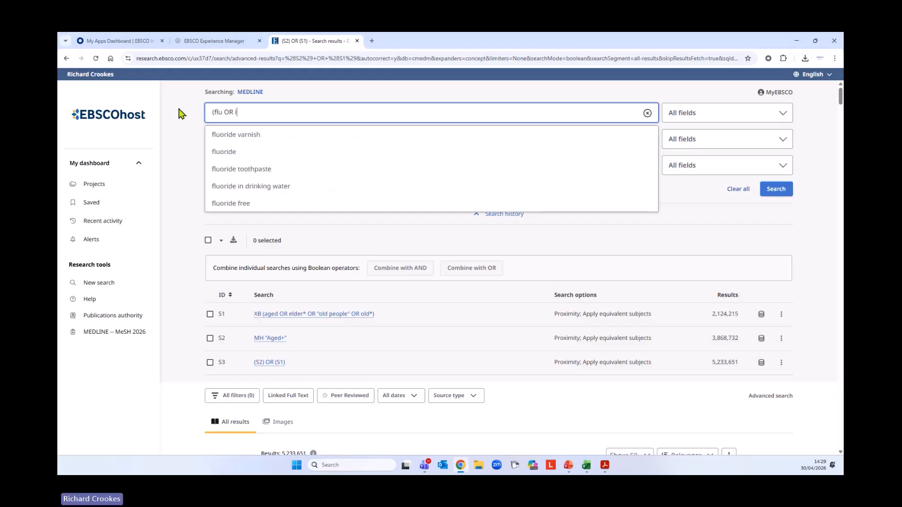
type("nfluenza~")
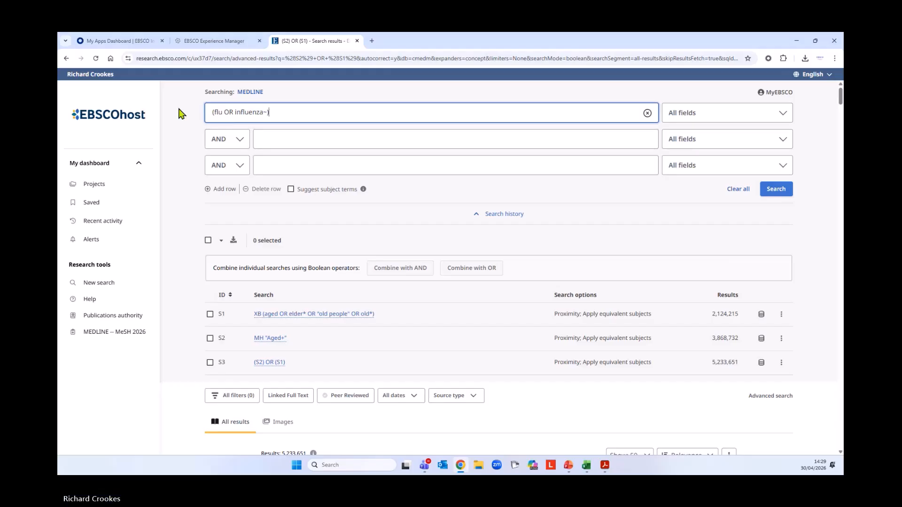
type(") n")
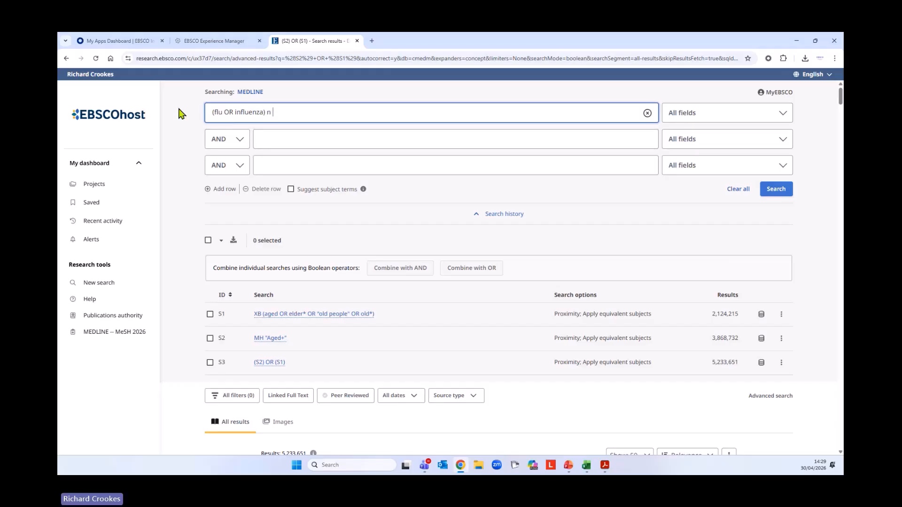
type("v3 vaccin*")
left_click(734, 116)
left_click(738, 180)
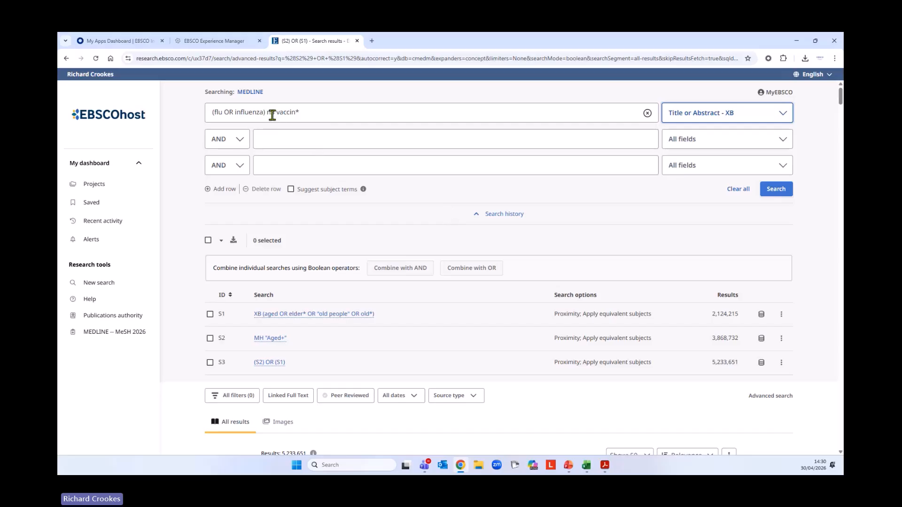
left_click(774, 191)
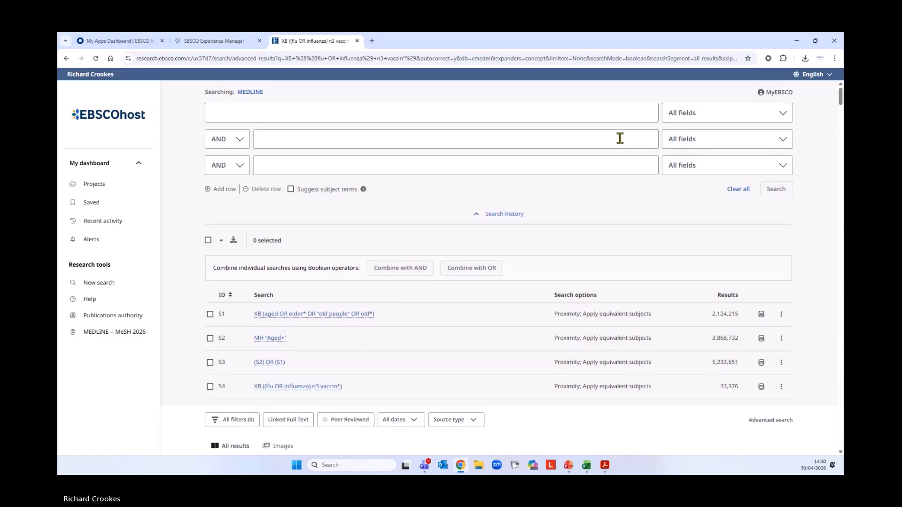
- Look over the influenza vaccine results and check which database search S4 was run in
scroll(625, 188, "down", 2)
scroll(626, 193, "down", 2)
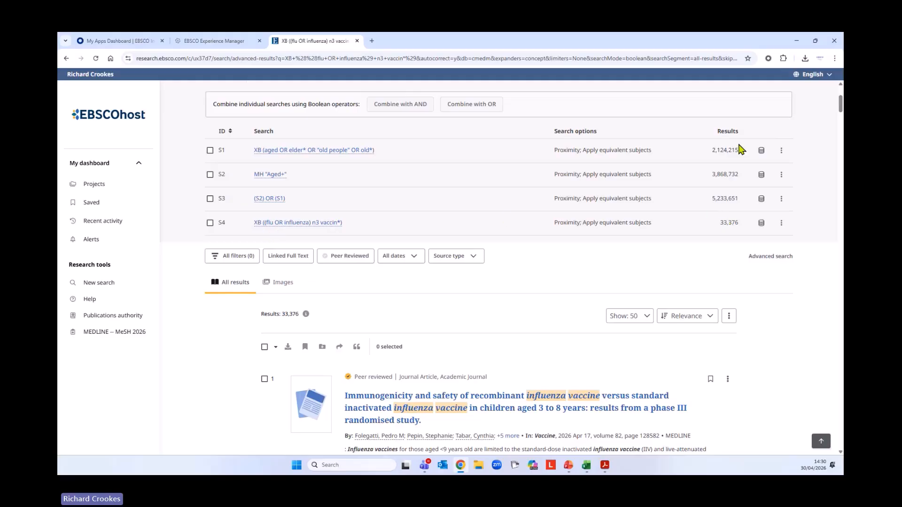
left_click(760, 223)
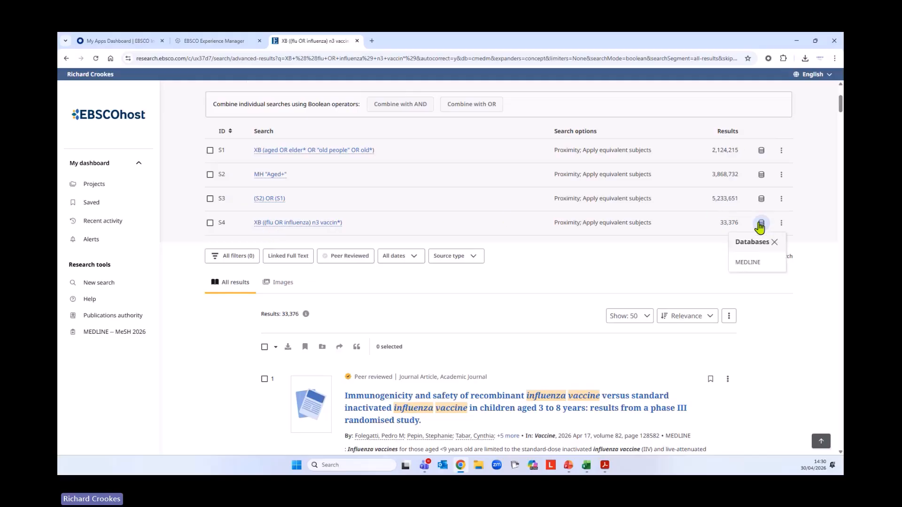
left_click(761, 224)
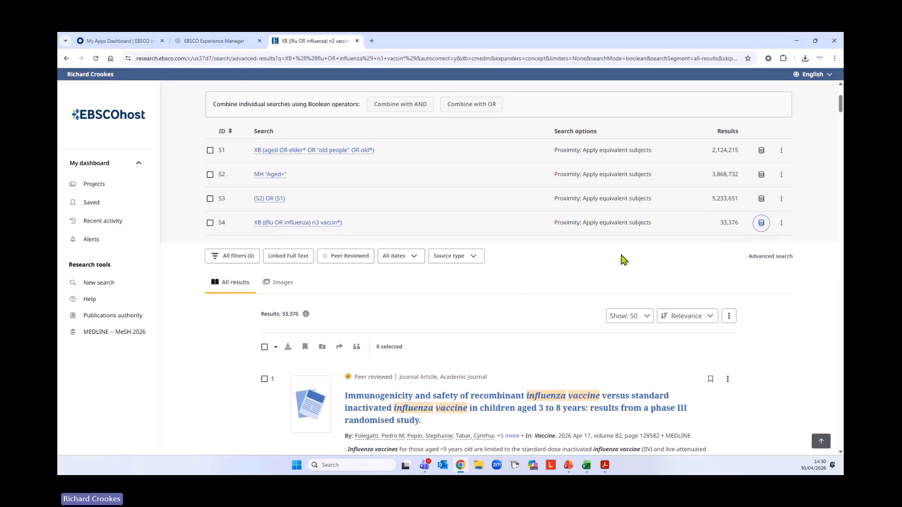
- Look up suggested MeSH subject terms for flu vaccine and select the entry that maps to Influenza Vaccines
scroll(558, 305, "up", 4)
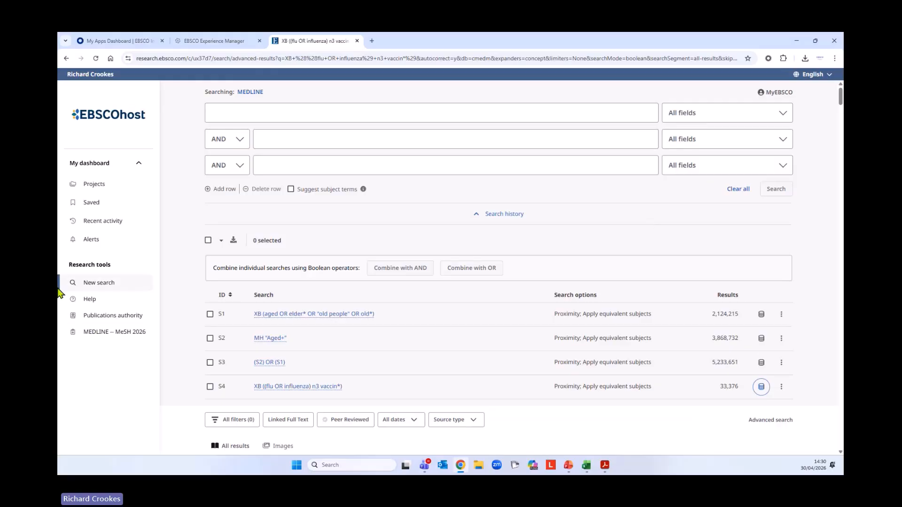
left_click(247, 106)
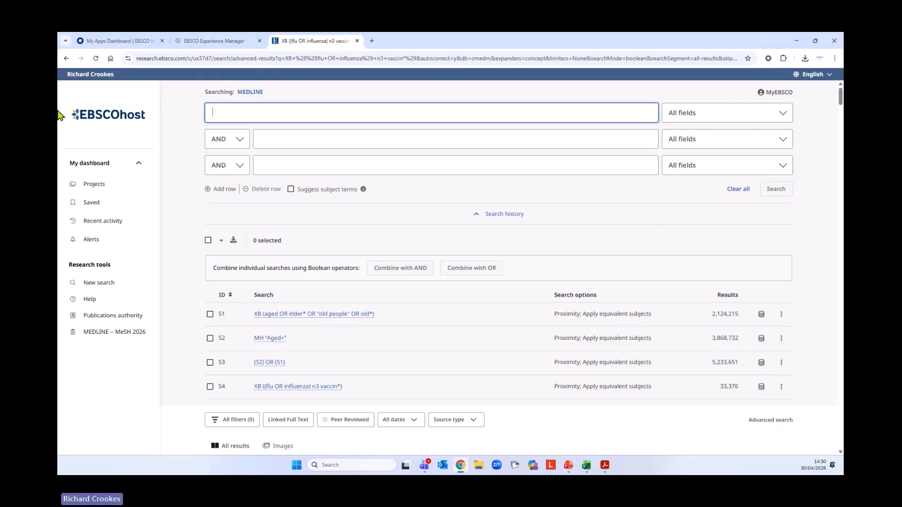
type("flu")
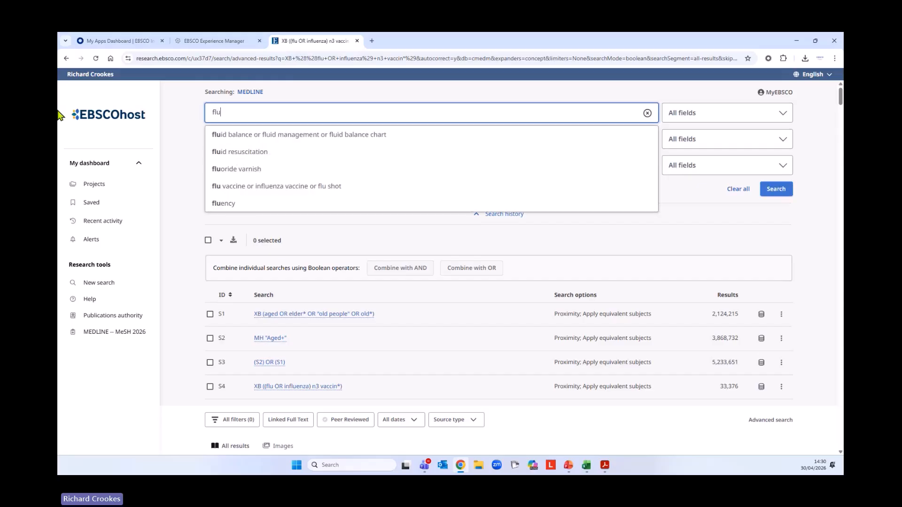
type(" vaccine")
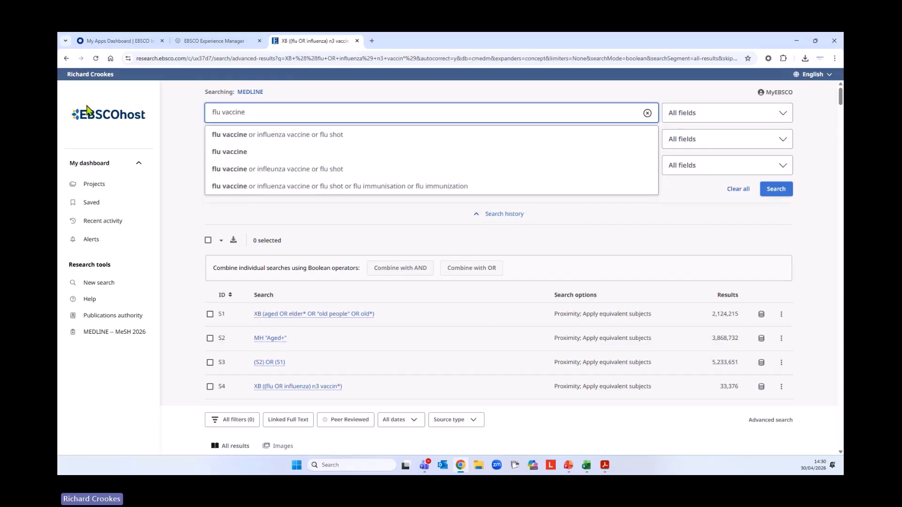
left_click(193, 137)
left_click(291, 190)
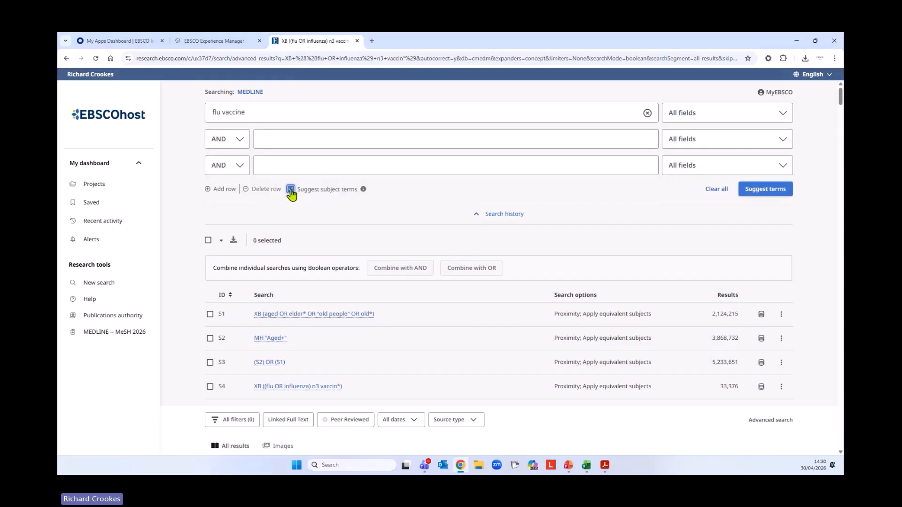
left_click(750, 189)
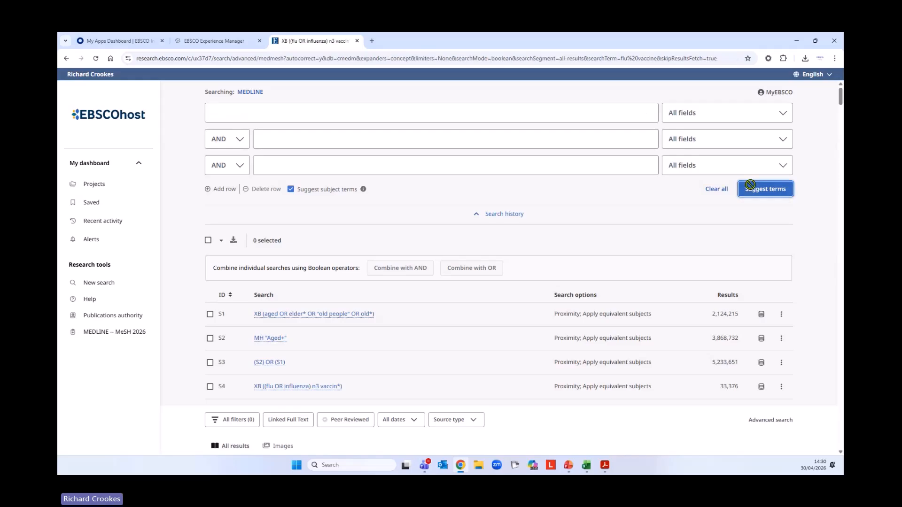
scroll(570, 320, "down", 3)
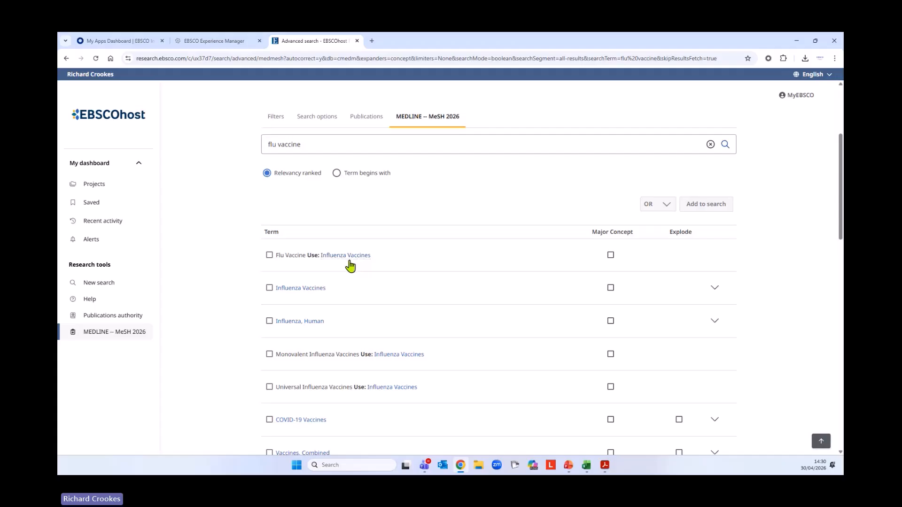
left_click(269, 255)
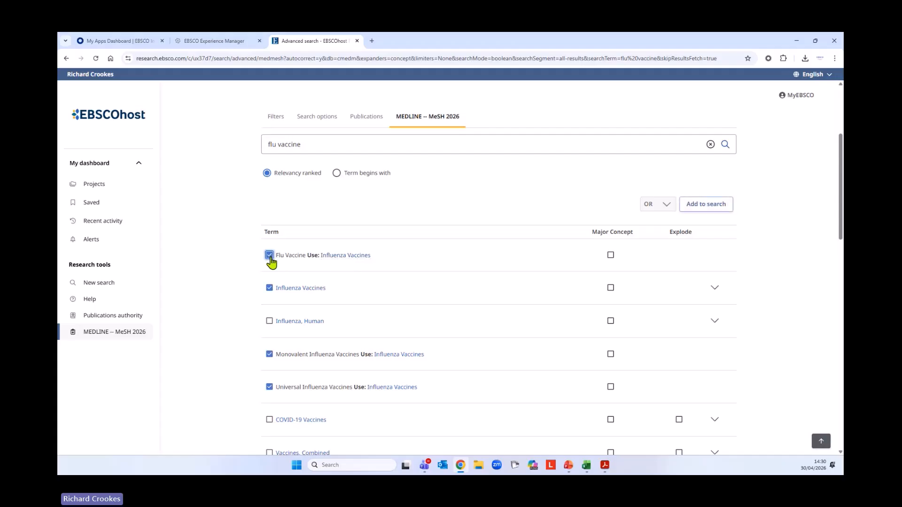
- Open the MeSH heading Influenza Vaccines and examine its scope note, used-for terms and place in the tree
left_click(343, 256)
scroll(338, 257, "down", 1)
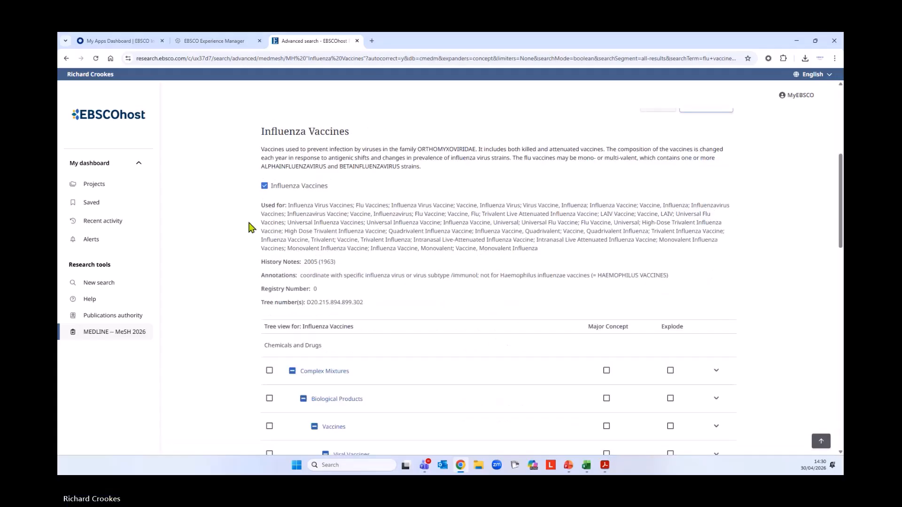
scroll(262, 151, "up", 1)
left_click_drag(261, 147, 445, 187)
left_click(455, 213)
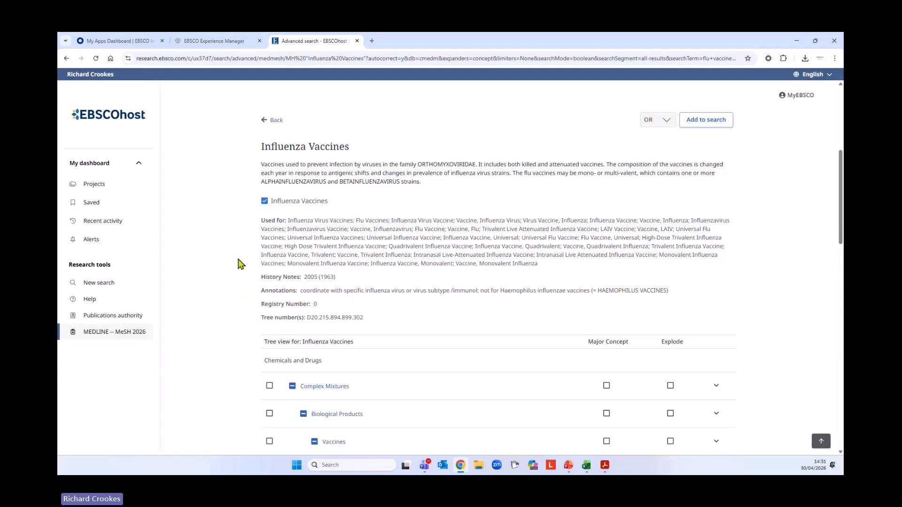
scroll(221, 246, "down", 3)
scroll(222, 246, "down", 5)
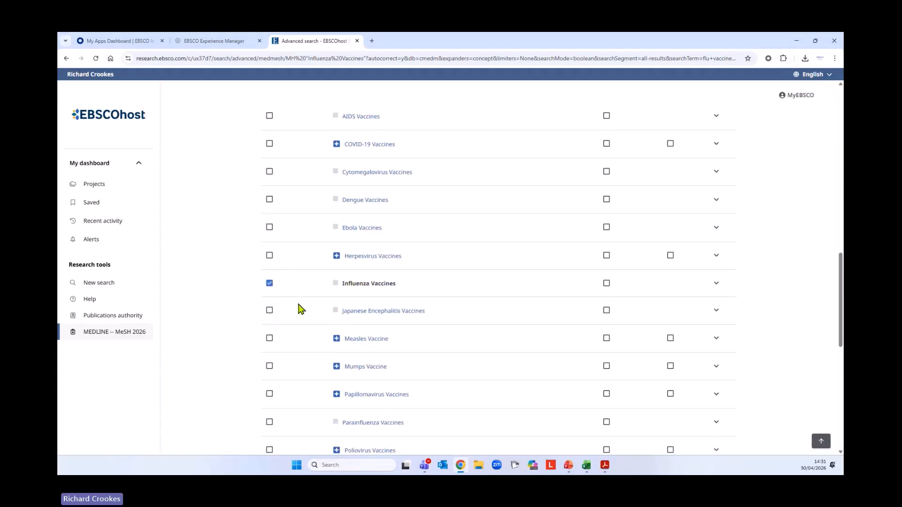
- Add the selected MeSH heading Influenza Vaccines to the search and run it
scroll(212, 296, "up", 3)
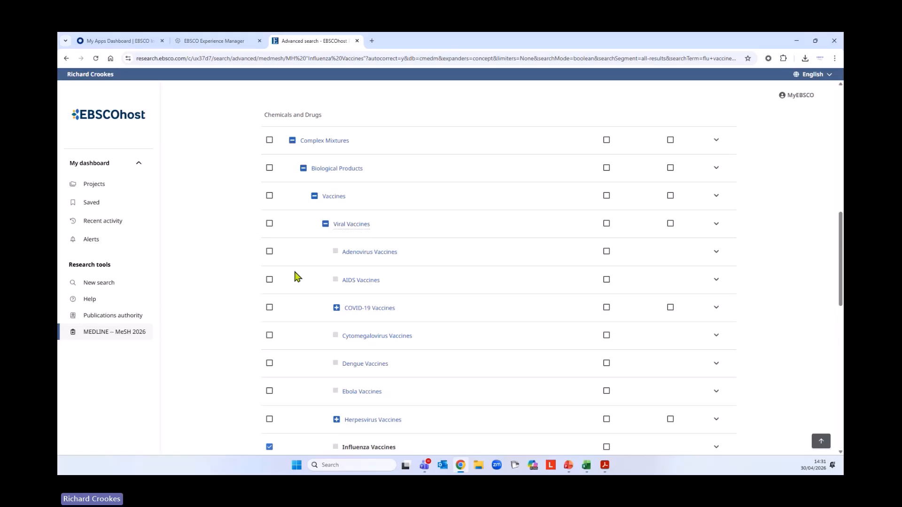
scroll(242, 247, "up", 10)
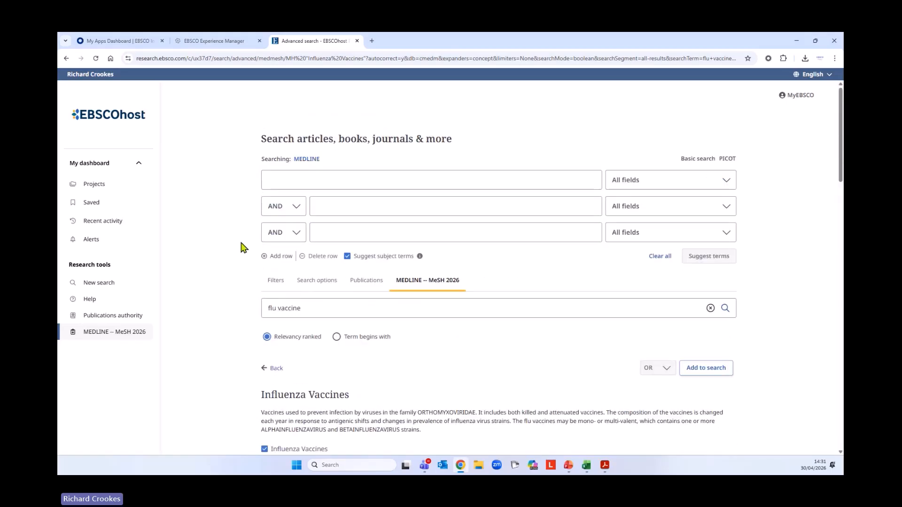
left_click(690, 369)
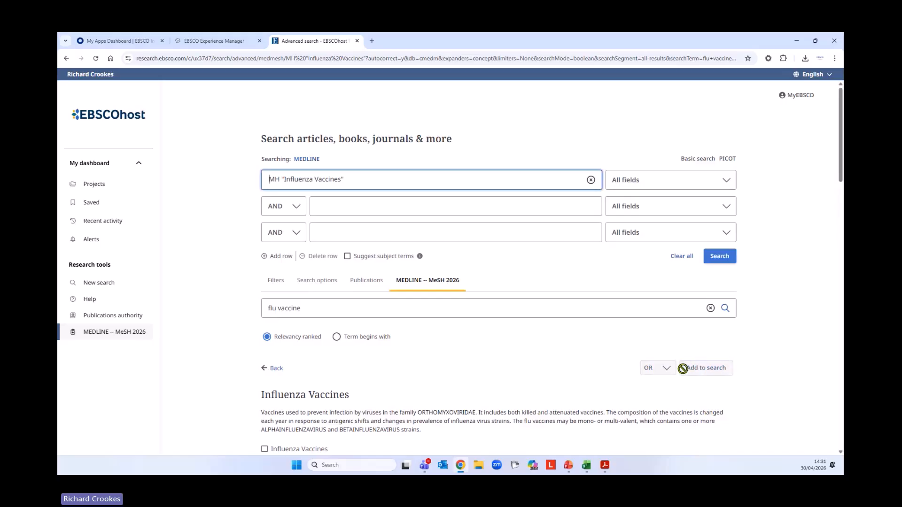
left_click(724, 259)
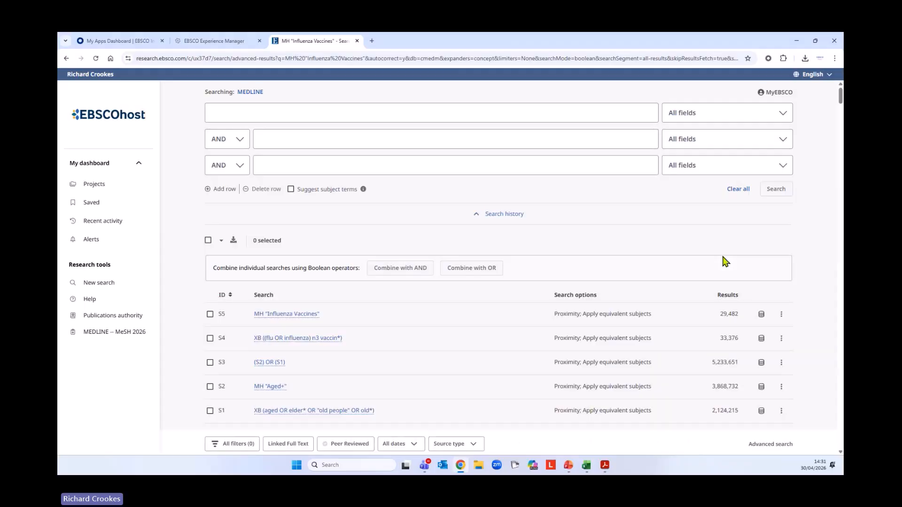
- Combine searches S4 and S5 from the search history with OR and run the combined search
scroll(500, 316, "down", 1)
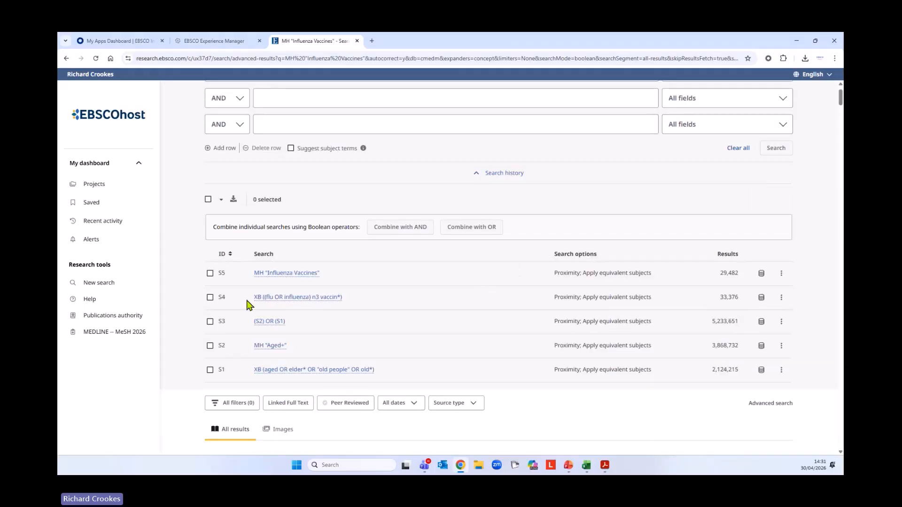
left_click(210, 273)
left_click(210, 298)
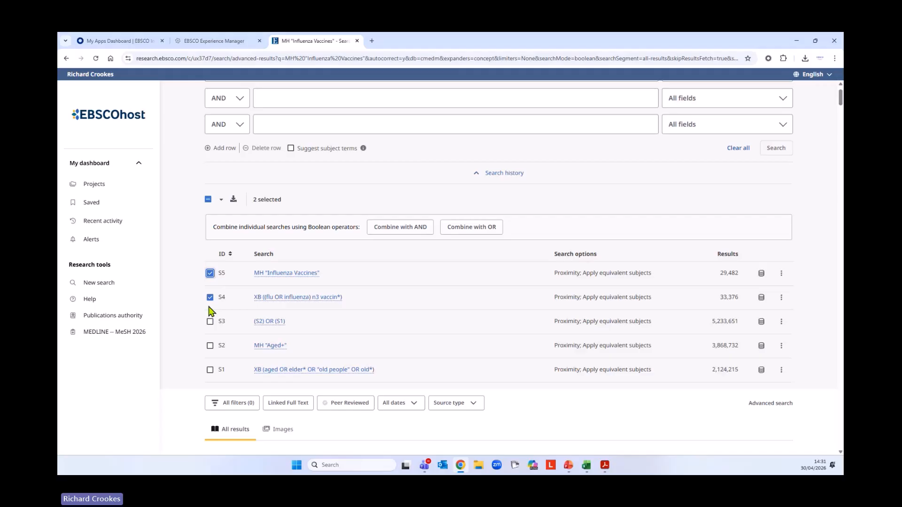
left_click(469, 227)
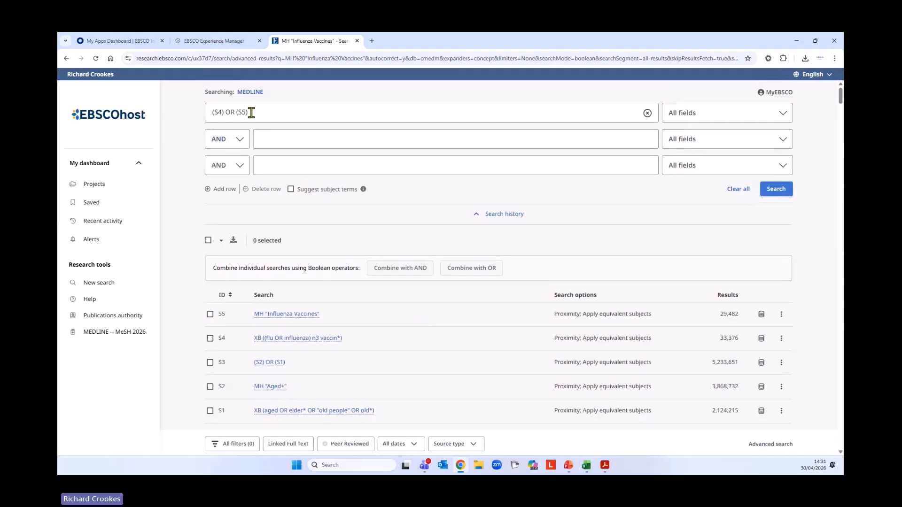
left_click(771, 188)
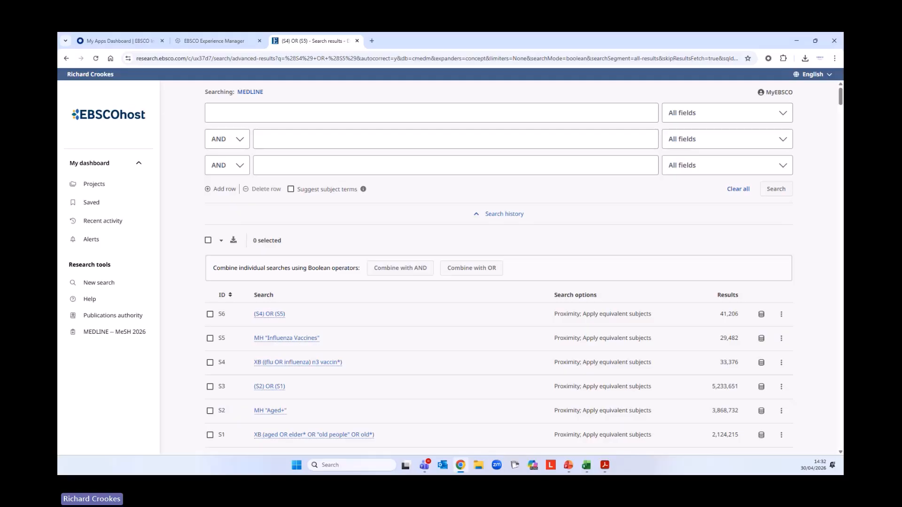
key("alt+Tab")
scroll(431, 317, "down", 2)
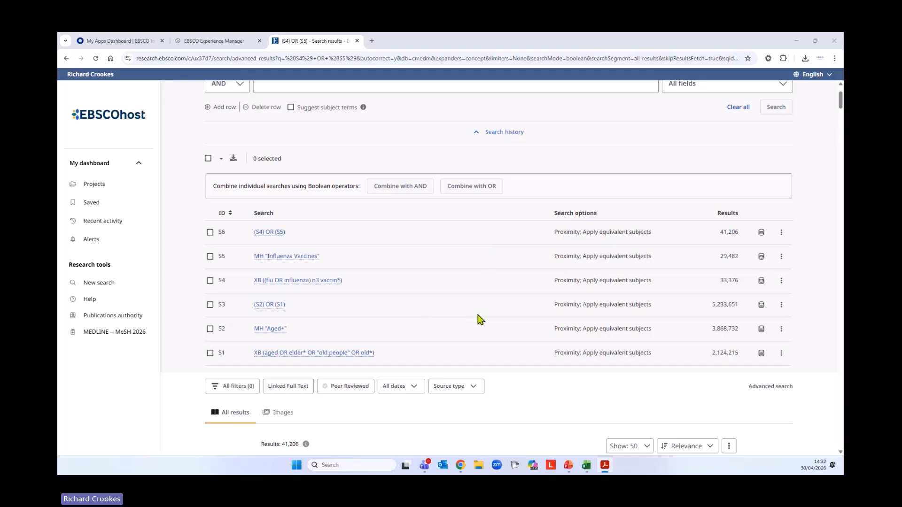
scroll(477, 318, "up", 2)
left_click(245, 114)
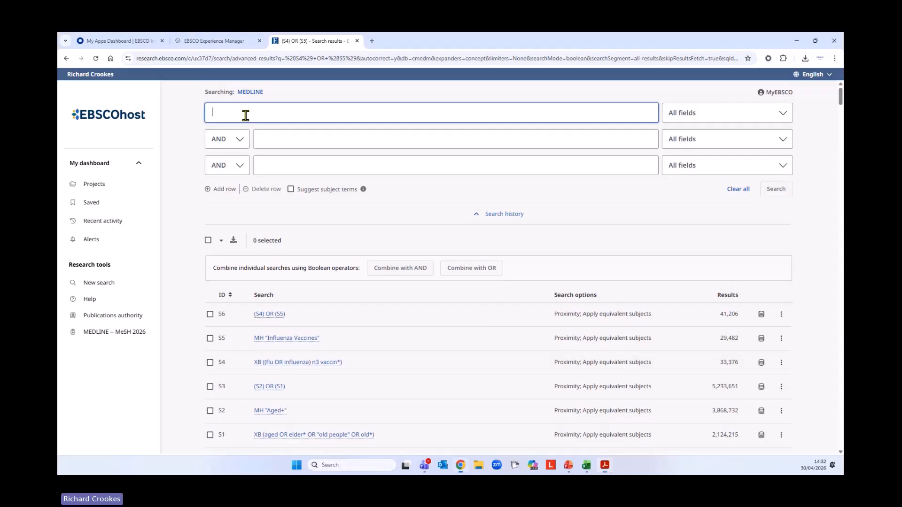
type("p")
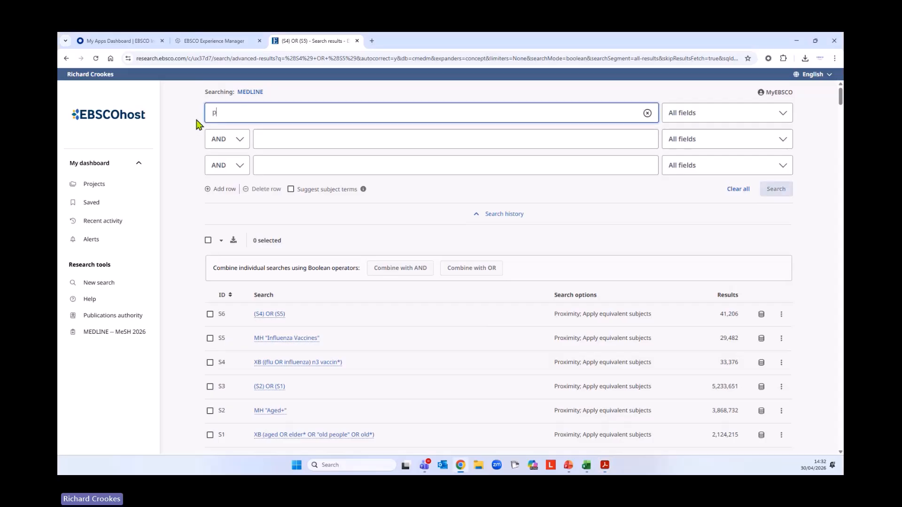
type("e")
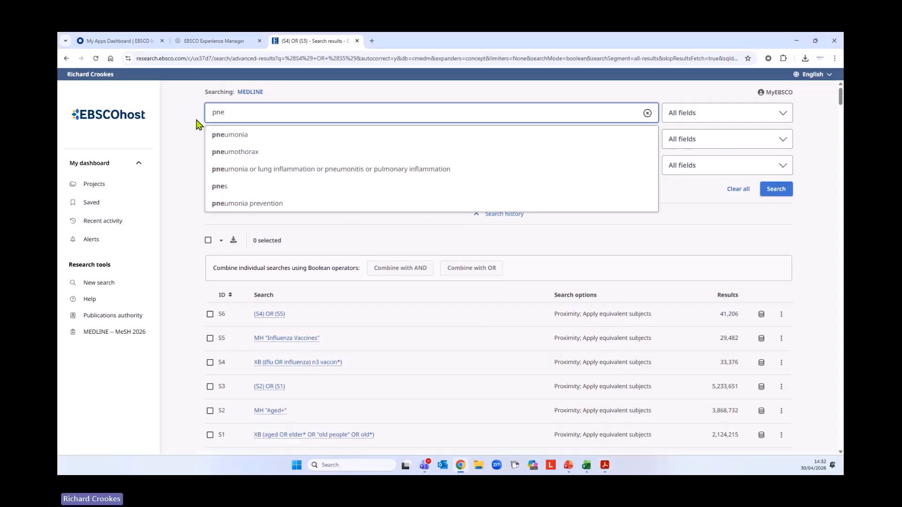
type("eunomi*")
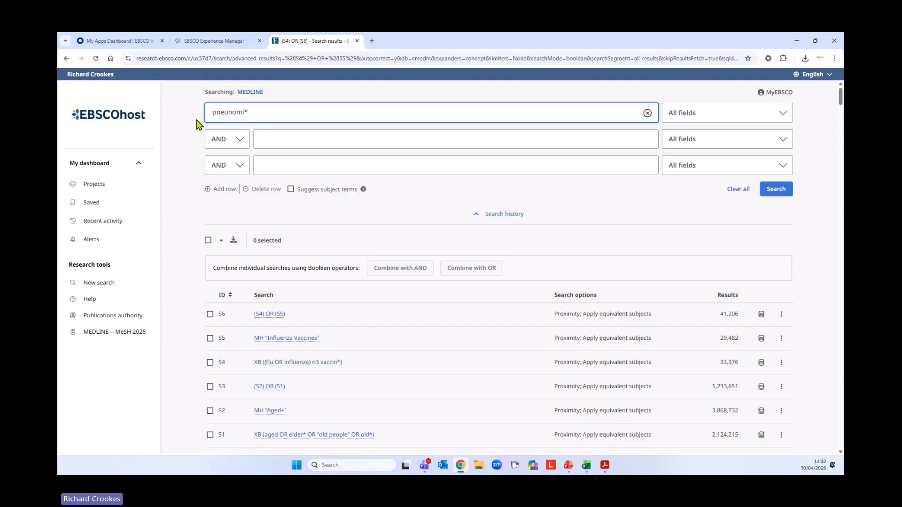
key("BackSpace")
key("BackSpace")
key("BackSpace")
key("BackSpace")
key("BackSpace")
key("BackSpace")
key("BackSpace")
key("BackSpace")
key("BackSpace")
- Enter the keyword query (lung OR pulmonary) n3 inflammation OR pneunomi* in the first search row
type("(pl")
key("BackSpace")
key("BackSpace")
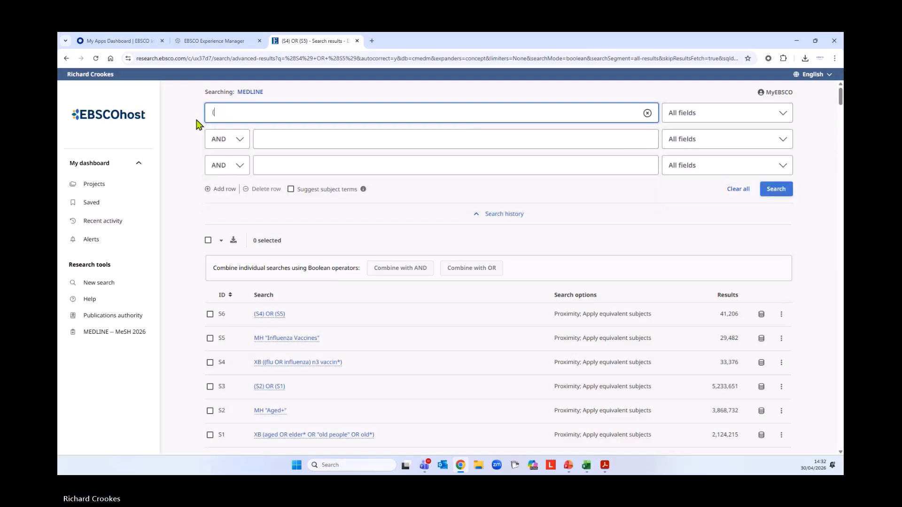
type("lung OR pu")
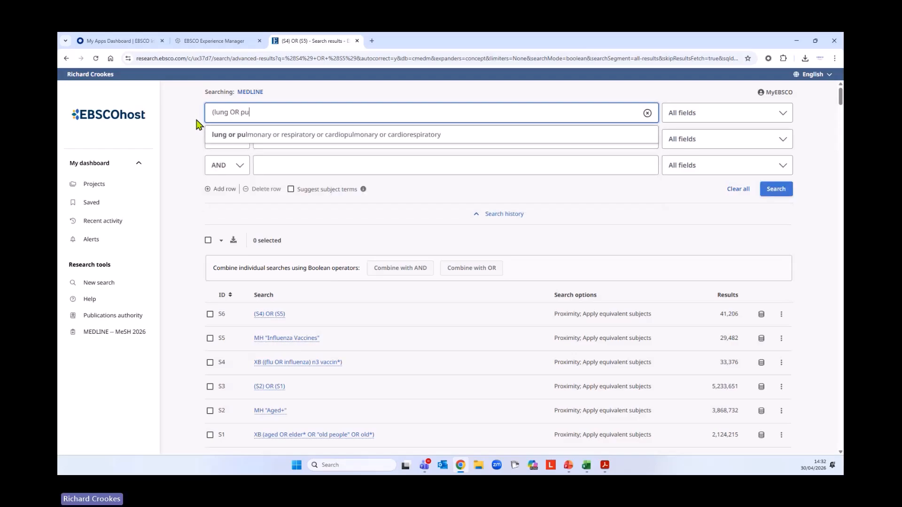
type("lmonary")
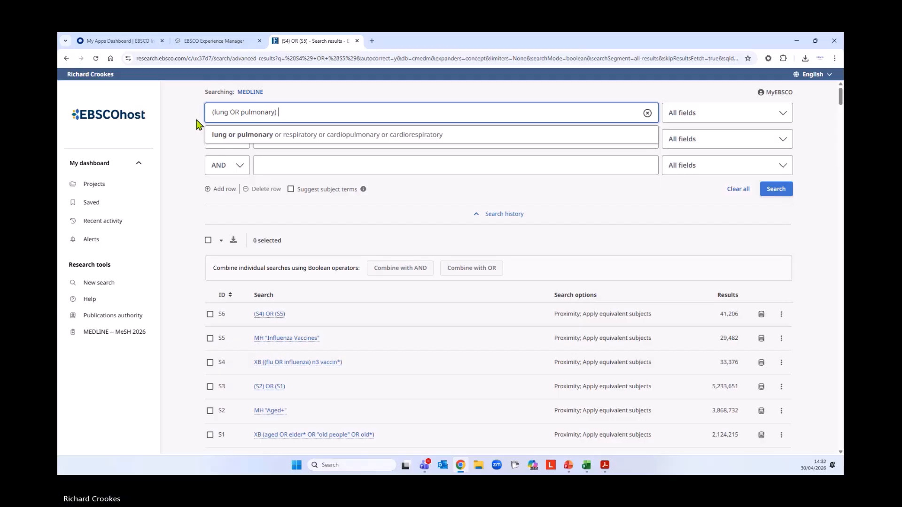
type(") n3")
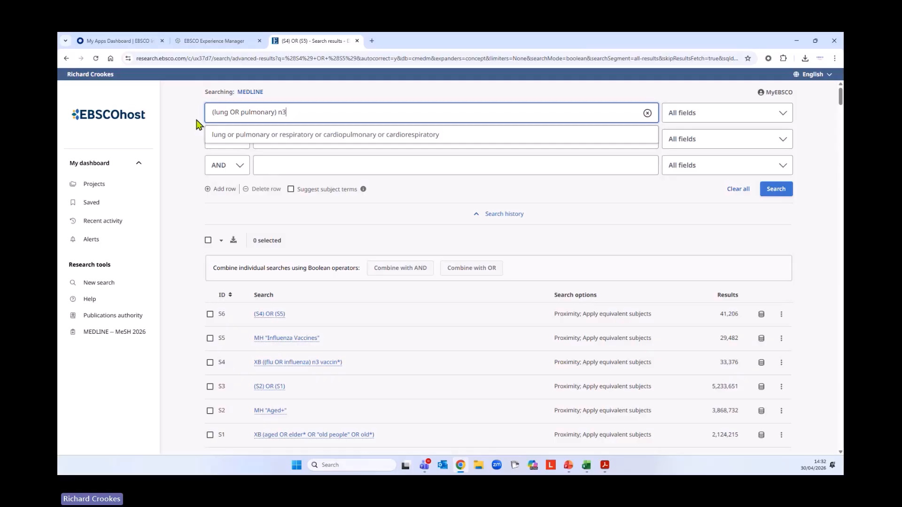
type(" IN")
type("n")
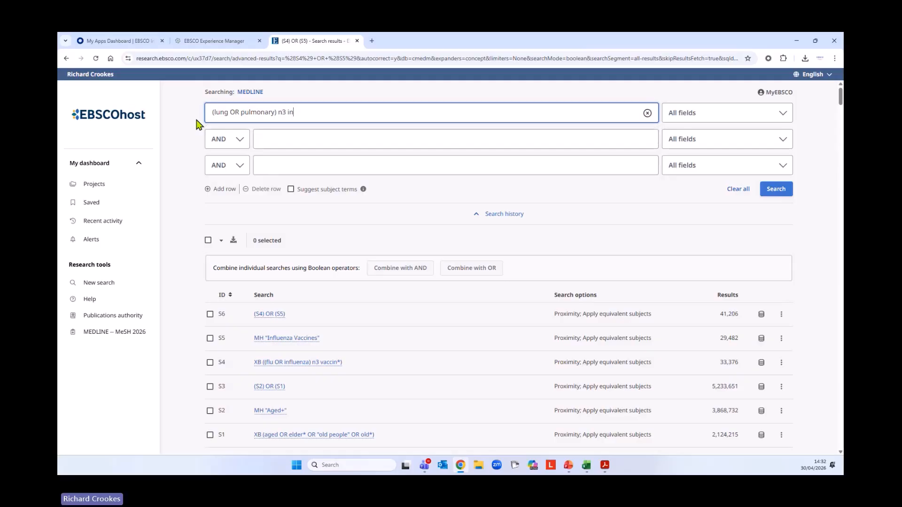
type("flammationO")
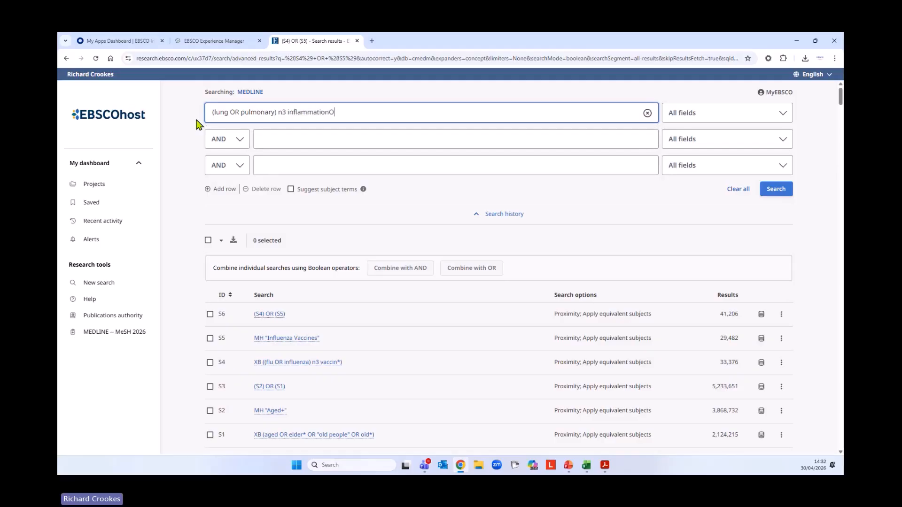
type("r")
key("BackSpace")
key("BackSpace")
key("BackSpace")
type("OR")
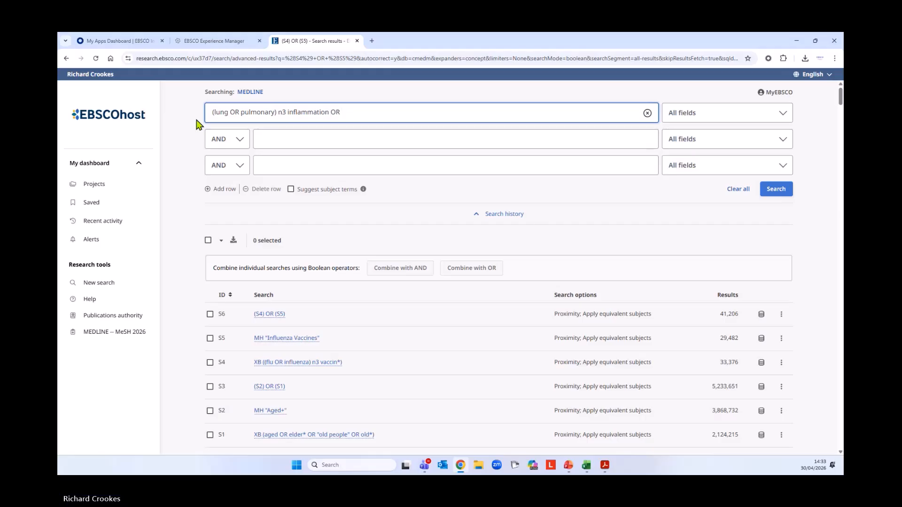
type("L")
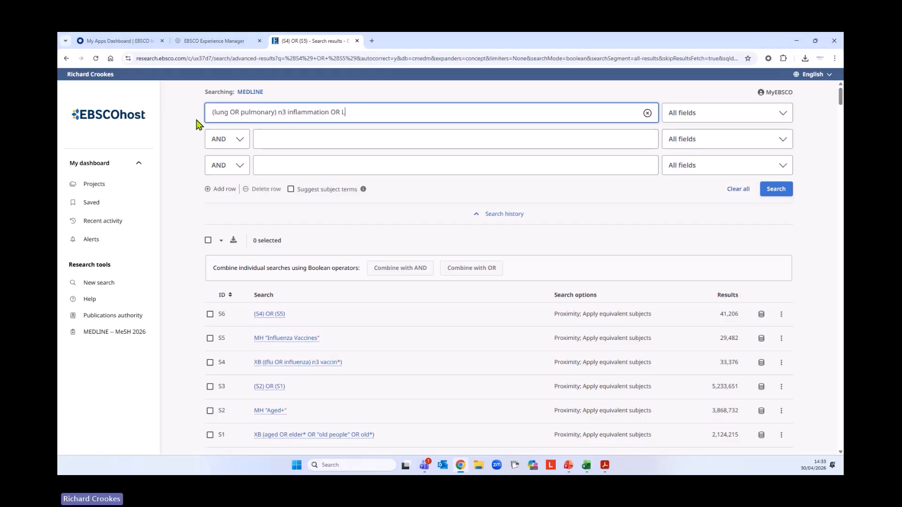
key("BackSpace")
type("pneuo")
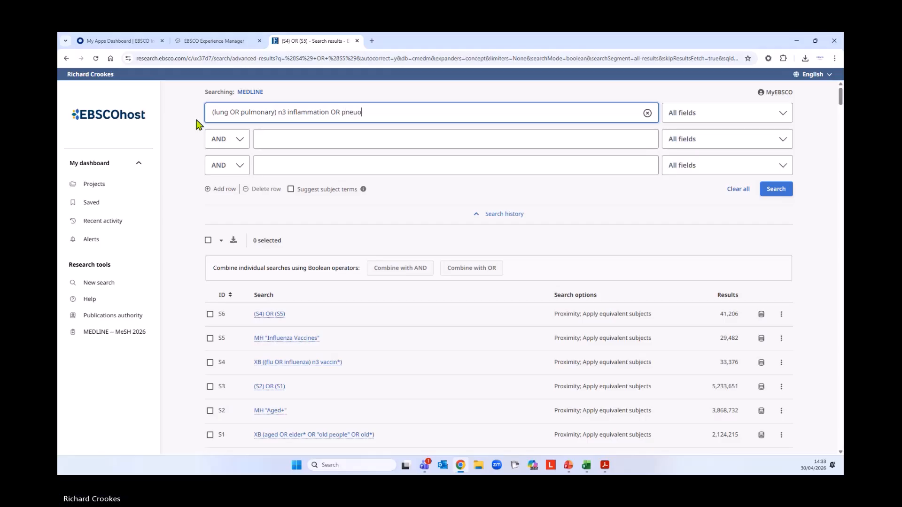
type("ni")
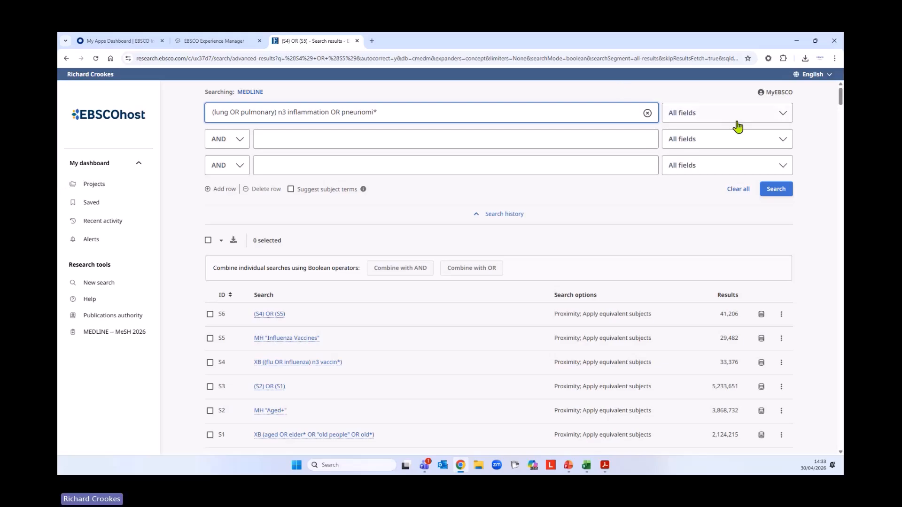
- Restrict the lung inflammation query to Title or Abstract - XB, run it and look over the updated search history and results
left_click(721, 122)
left_click(739, 181)
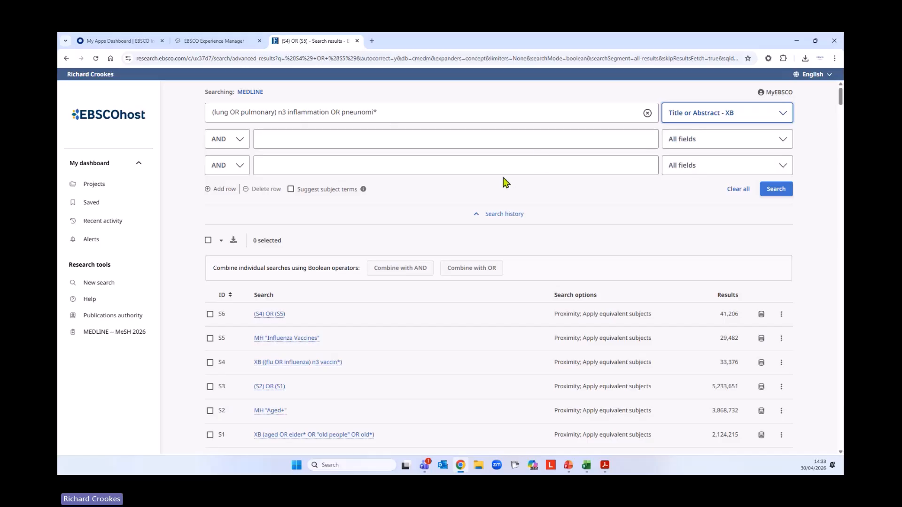
left_click(775, 189)
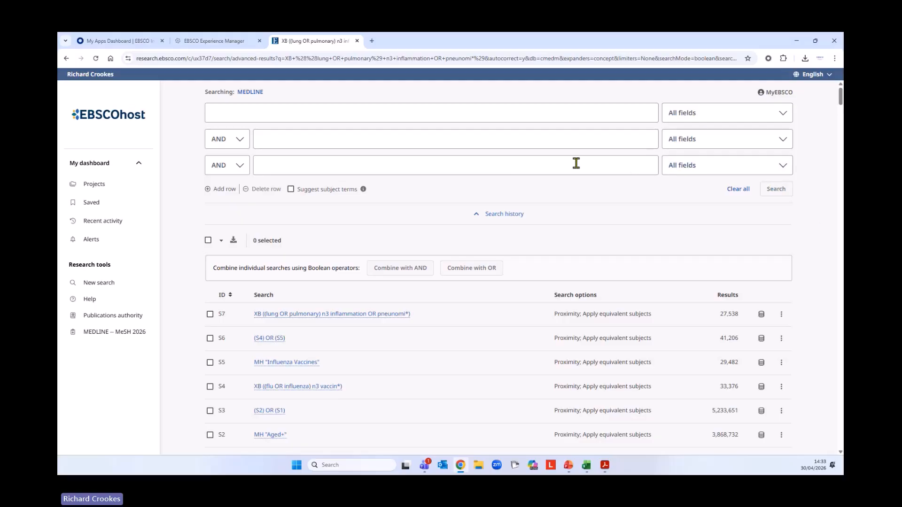
scroll(578, 162, "down", 2)
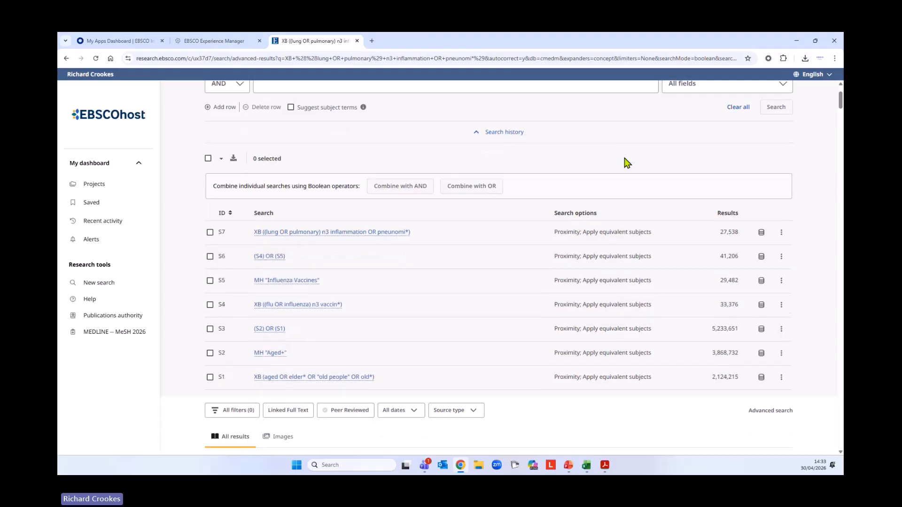
scroll(557, 223, "down", 3)
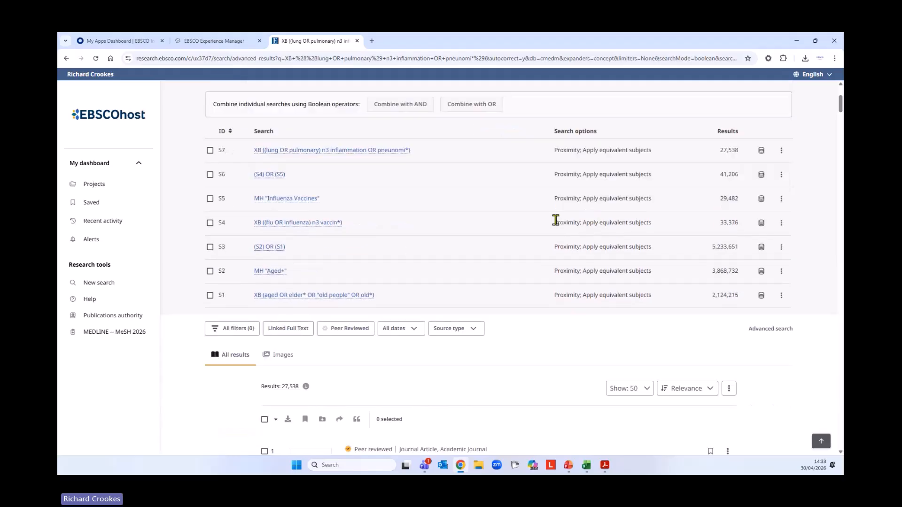
scroll(557, 220, "down", 1)
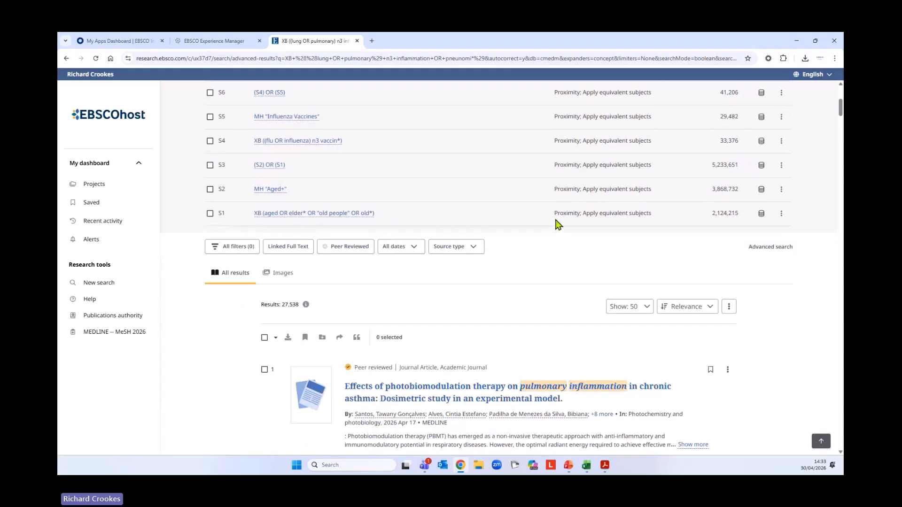
scroll(557, 223, "up", 6)
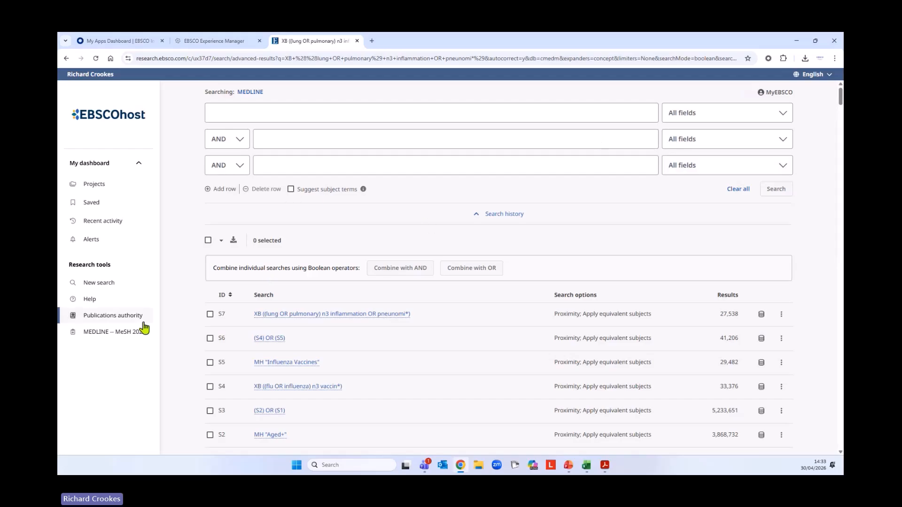
- Open the MEDLINE MeSH 2026 thesaurus, clear the previous query and lookup term, and try looking up pneunomia
left_click(124, 337)
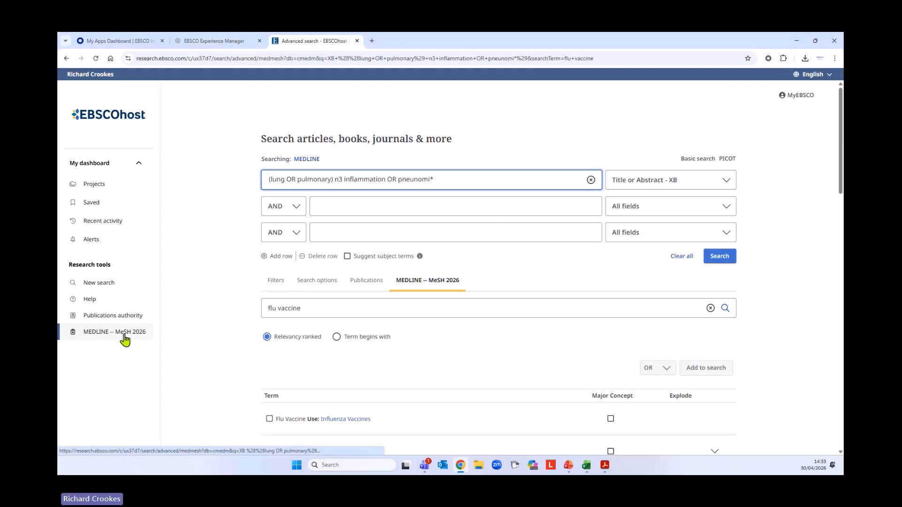
left_click(682, 257)
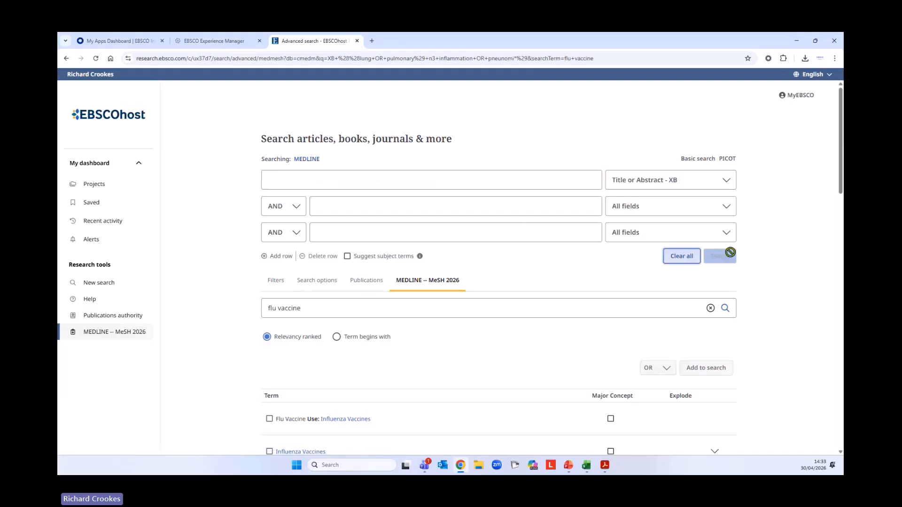
left_click(710, 308)
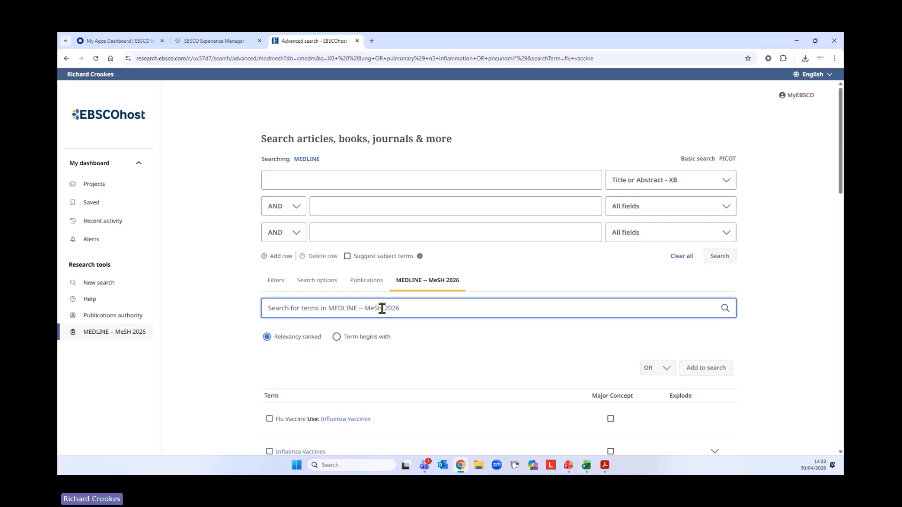
type("pn")
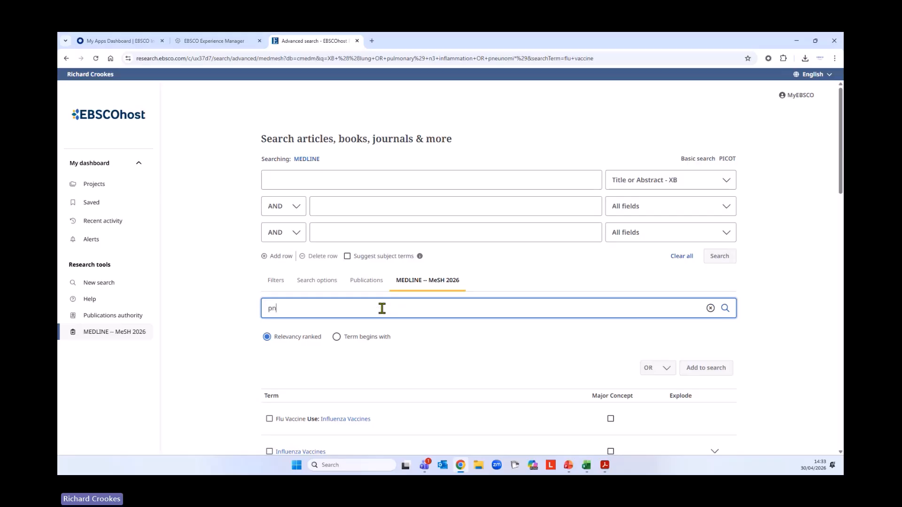
type("eunomia")
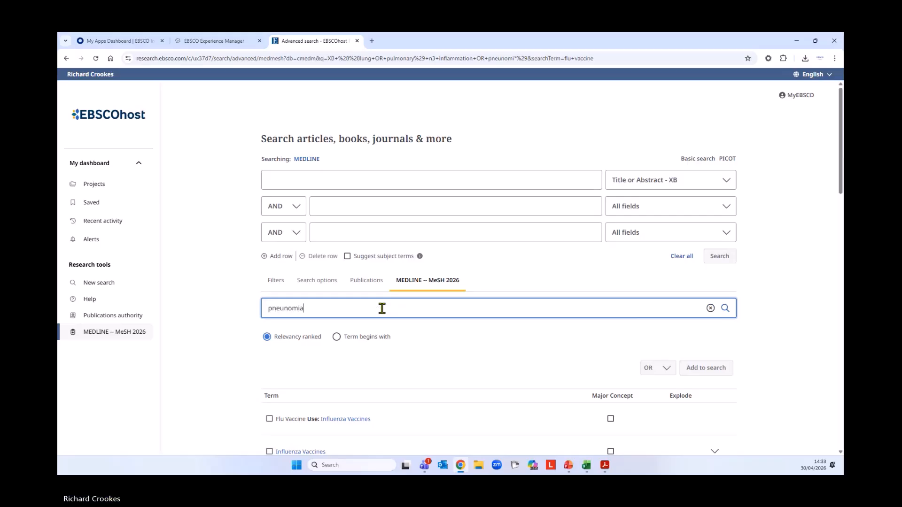
key("Return")
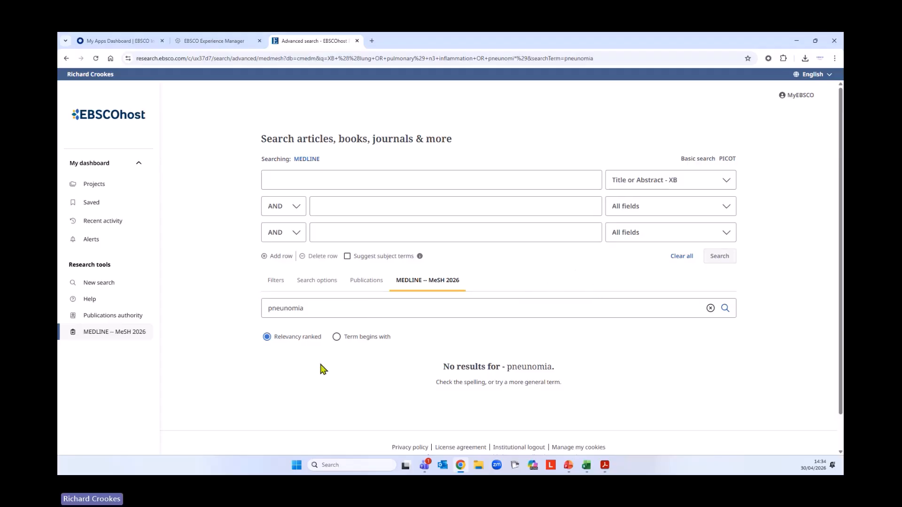
- Correct the MeSH lookup term to pneumonia and run the lookup again
left_click(291, 309)
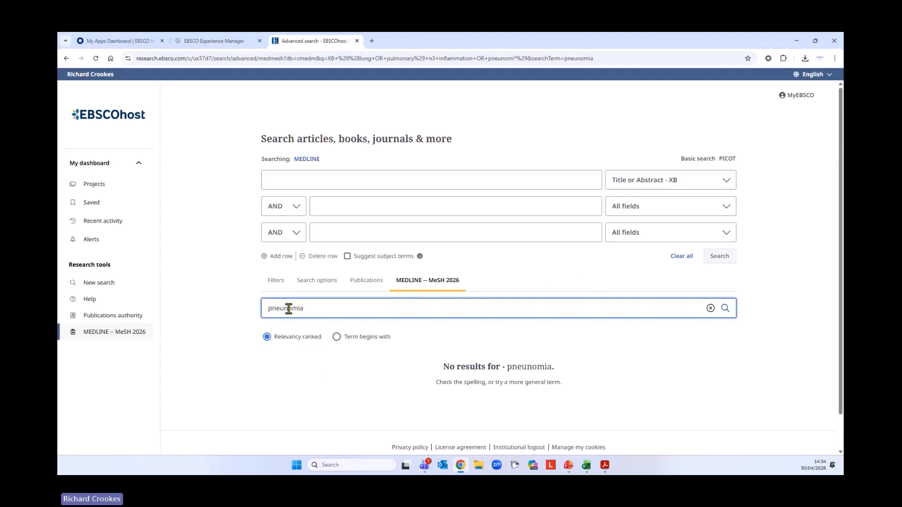
double_click(290, 310)
type("pneumonia")
left_click(726, 309)
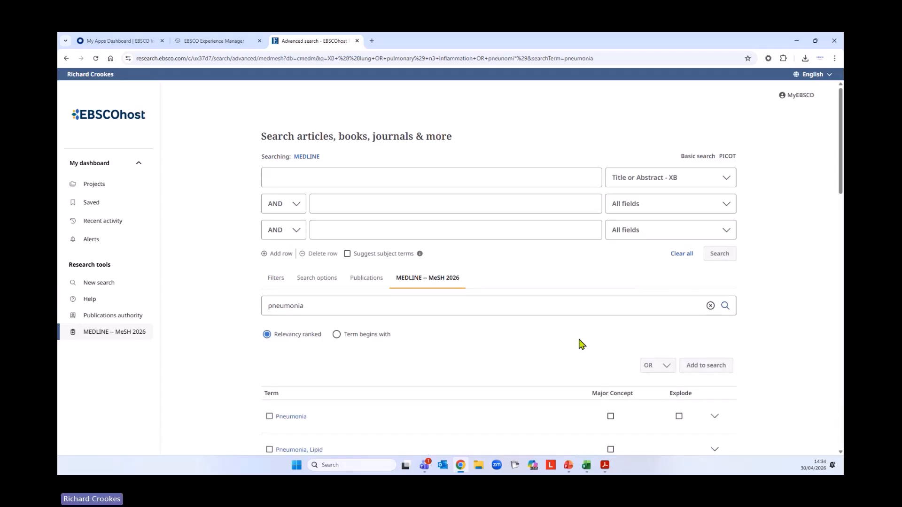
- Open the MeSH heading Pneumonia and examine its scope note, used-for terms, annotations and tree numbers
scroll(648, 306, "down", 3)
left_click(304, 257)
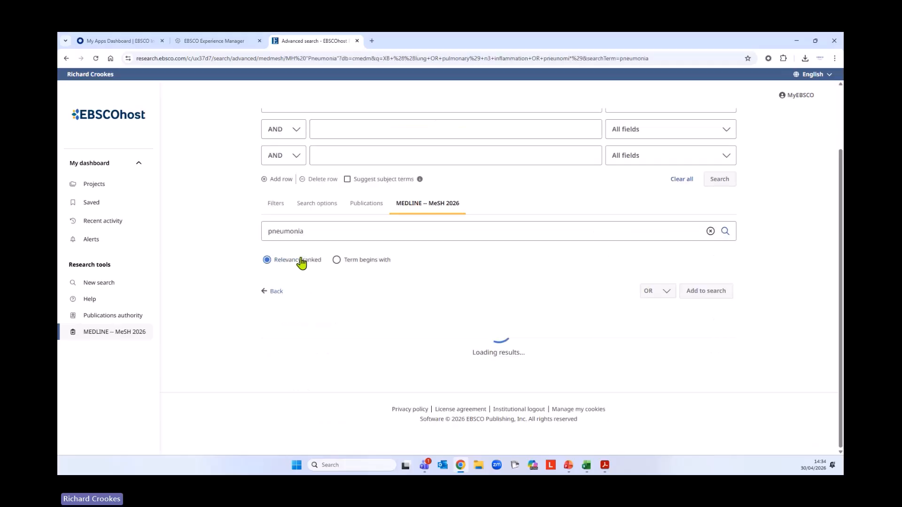
scroll(302, 260, "down", 1)
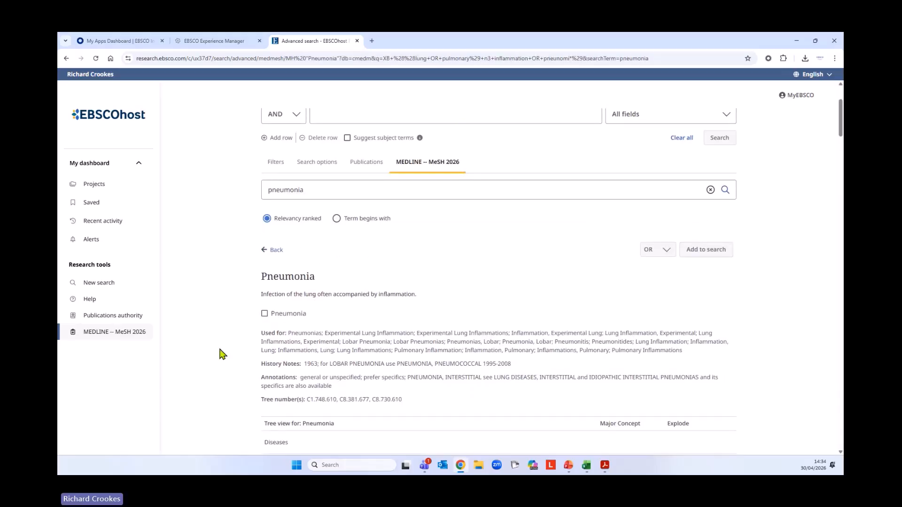
scroll(223, 303, "down", 1)
scroll(225, 302, "down", 1)
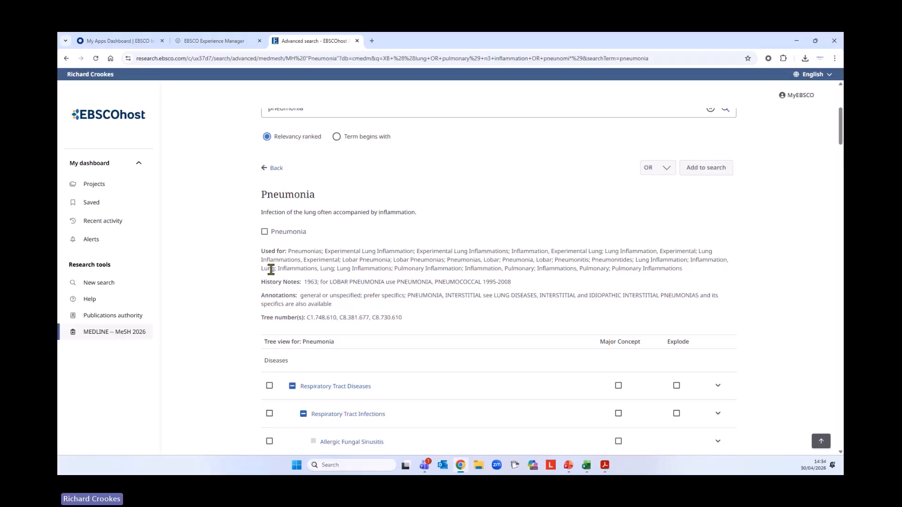
- Select the MeSH heading Pneumonia and review its Explode setting and narrower terms in the tree
left_click(264, 234)
scroll(221, 294, "down", 6)
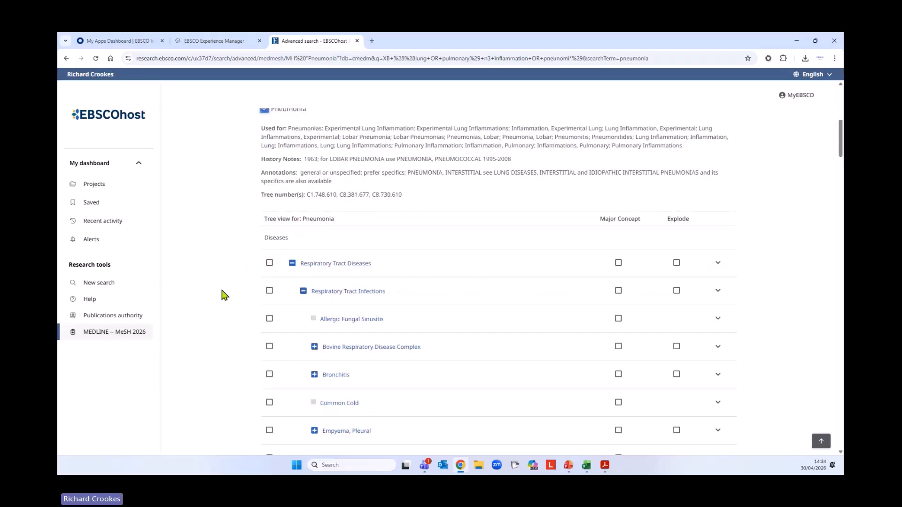
scroll(224, 296, "down", 6)
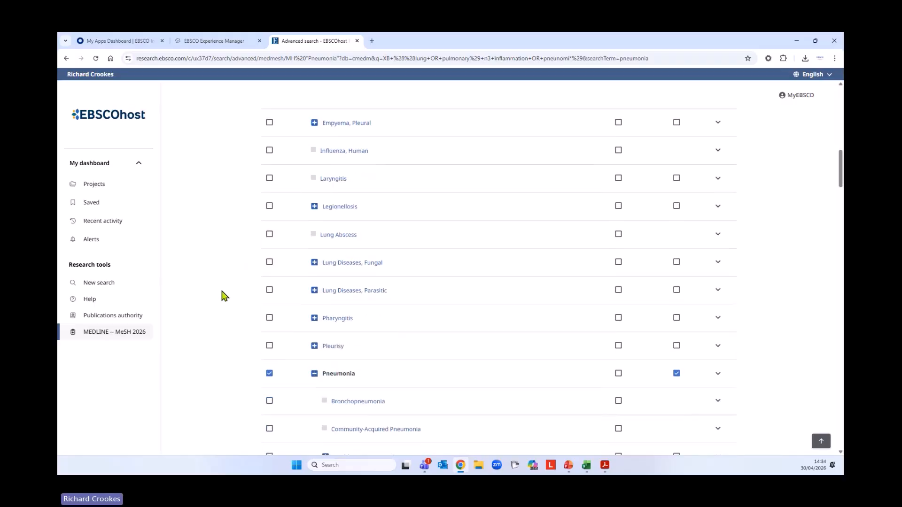
scroll(225, 296, "down", 3)
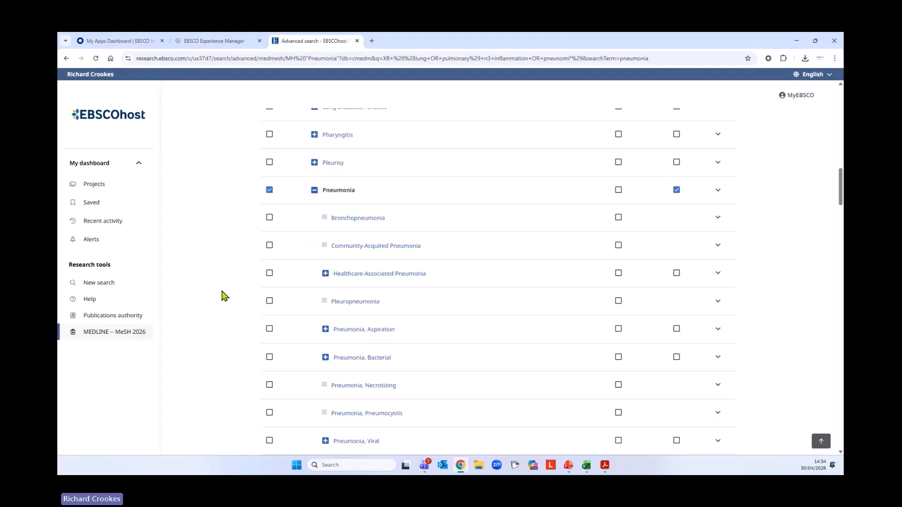
- Select the narrower heading Healthcare-Associated Pneumonia under Pneumonia in the Lung Diseases branch of the MeSH tree
scroll(224, 296, "down", 6)
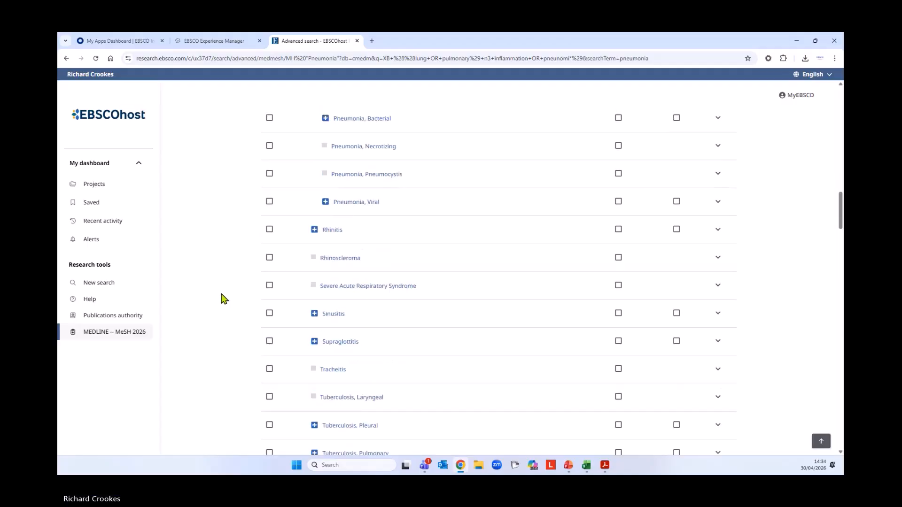
scroll(225, 300, "down", 5)
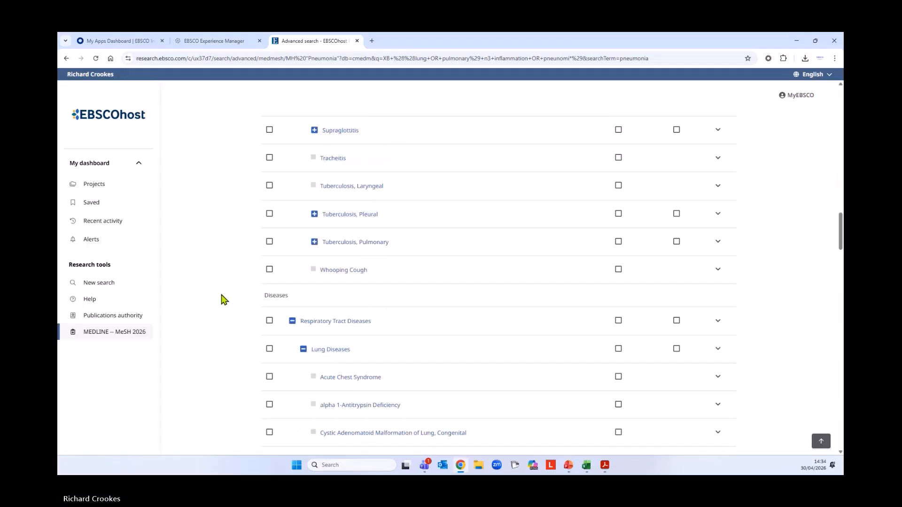
scroll(224, 299, "down", 7)
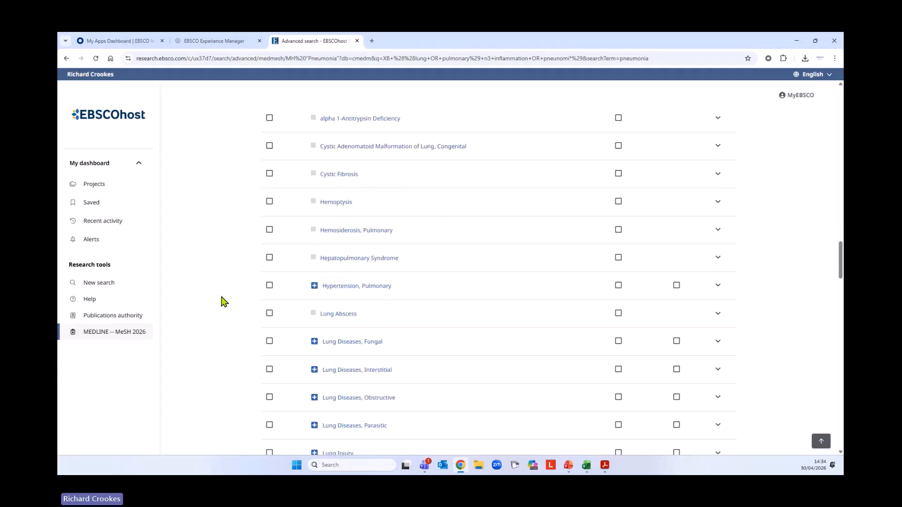
scroll(224, 301, "down", 3)
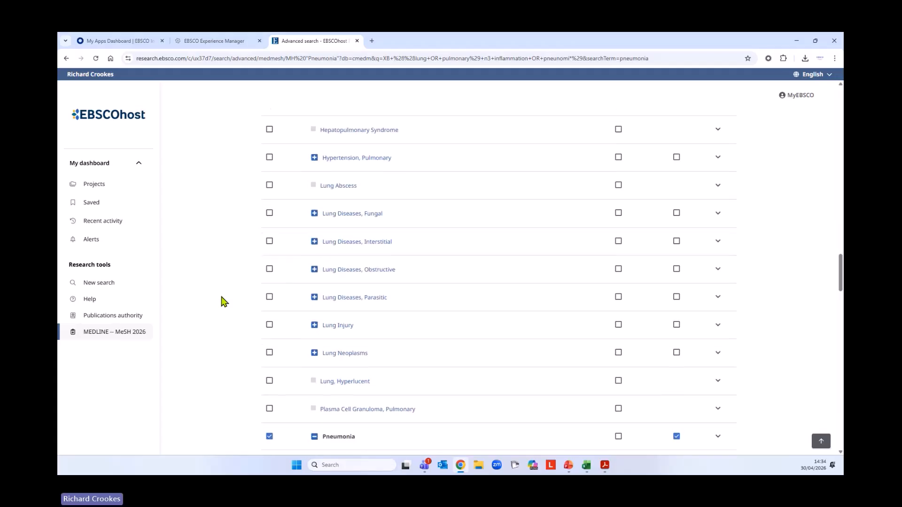
scroll(224, 302, "down", 4)
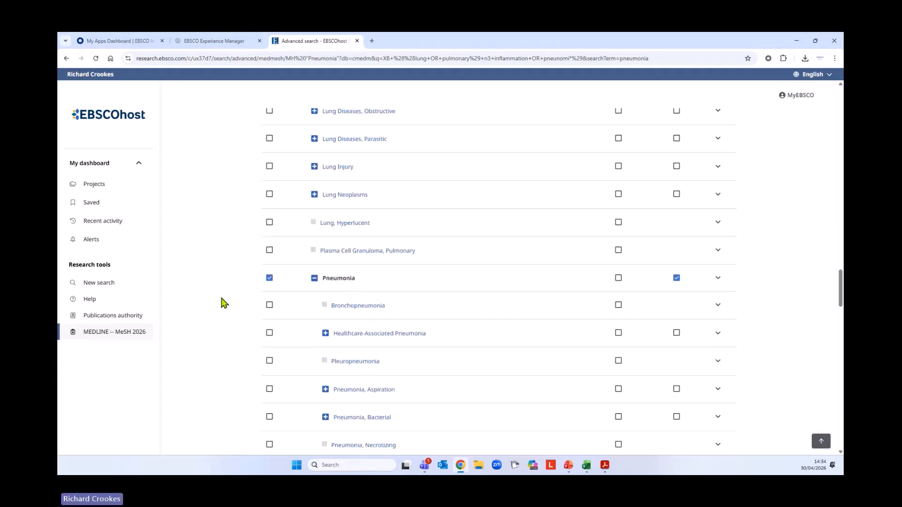
scroll(224, 302, "down", 2)
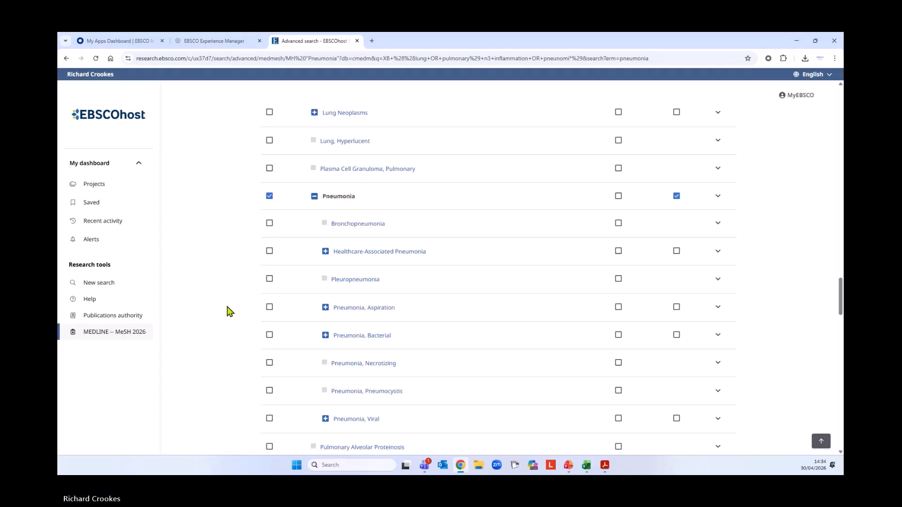
left_click(270, 252)
scroll(236, 294, "down", 8)
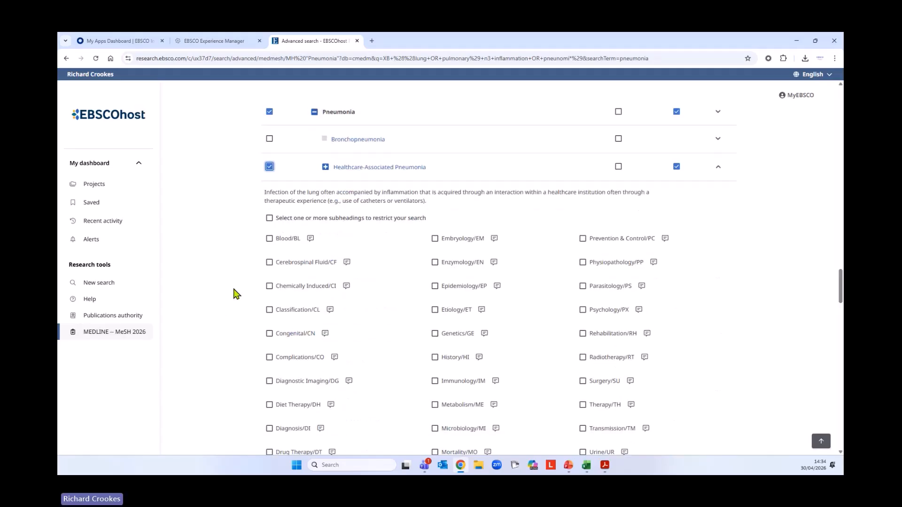
- Examine the subheadings available for Pneumonia, read the scope note for Diet Therapy/DH, and collapse the subheadings again
scroll(237, 313, "up", 12)
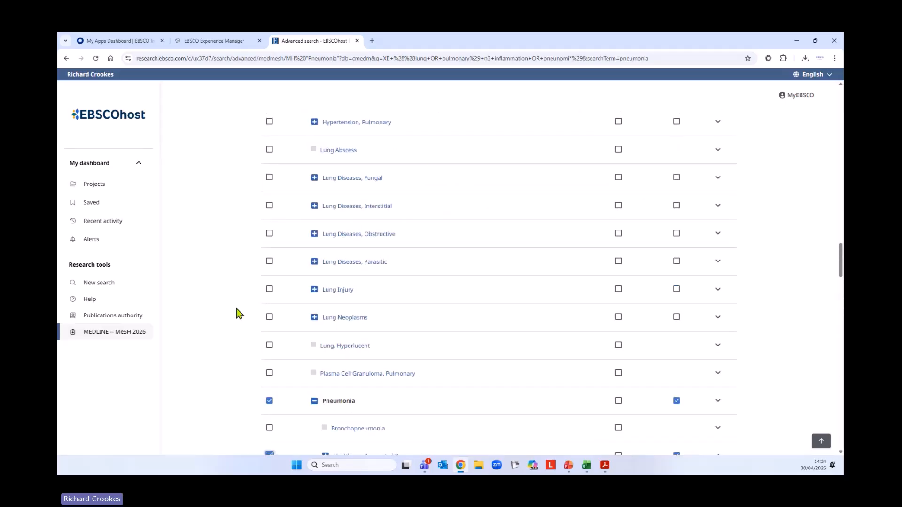
left_click(718, 401)
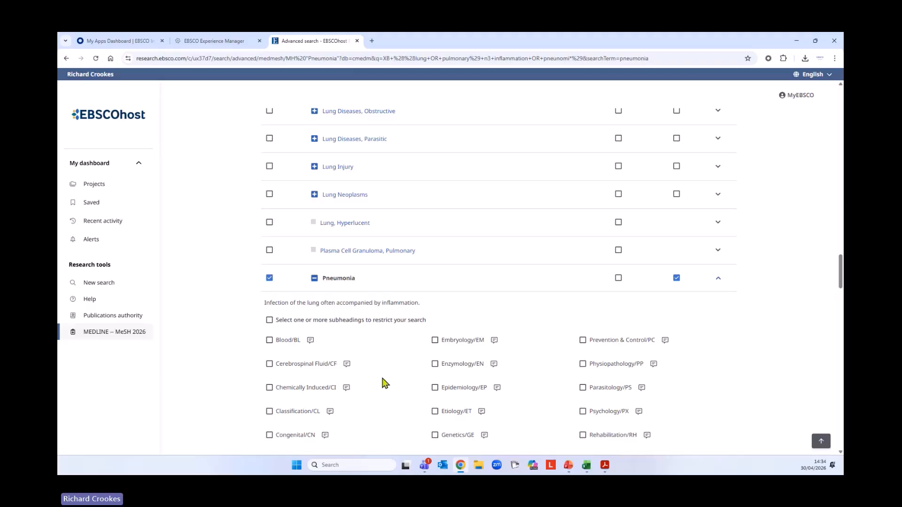
scroll(403, 357, "down", 2)
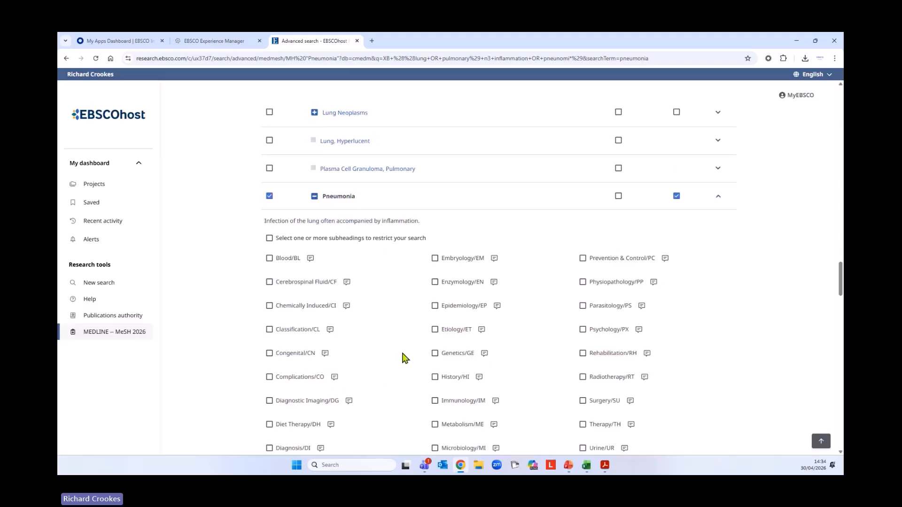
scroll(373, 316, "down", 2)
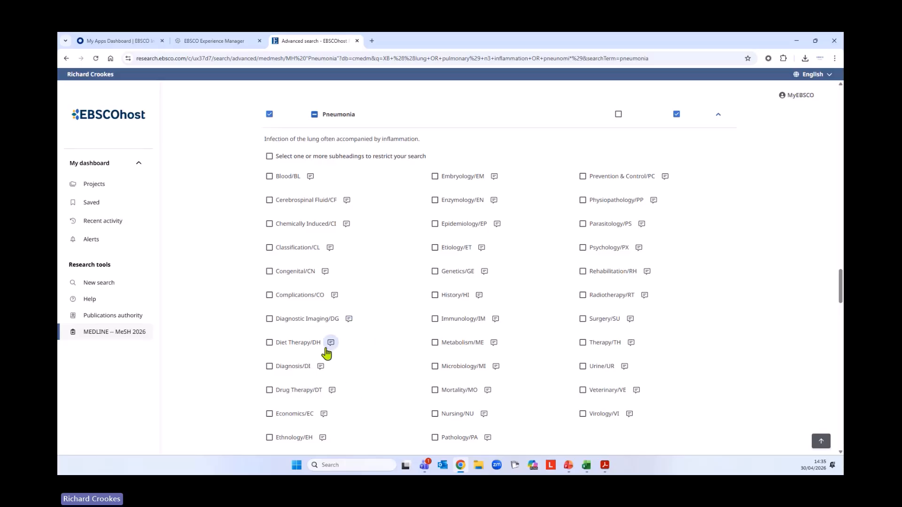
left_click(331, 343)
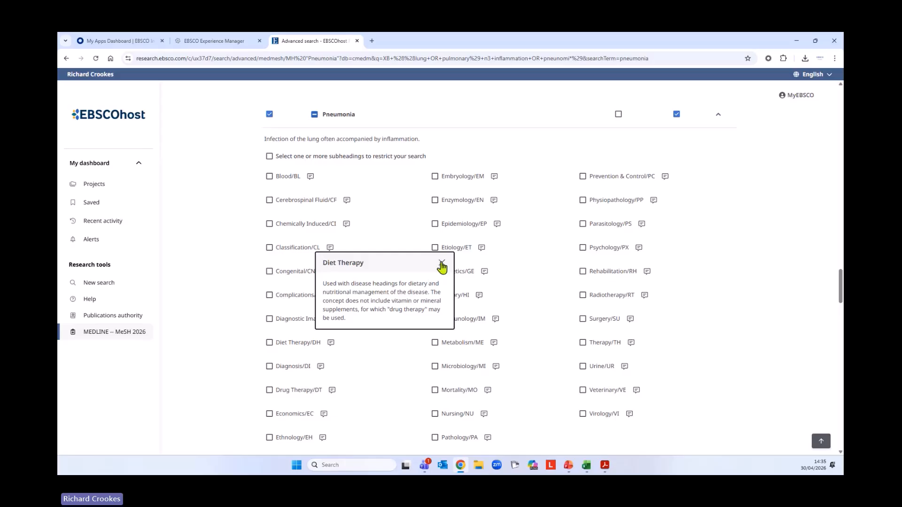
left_click(442, 262)
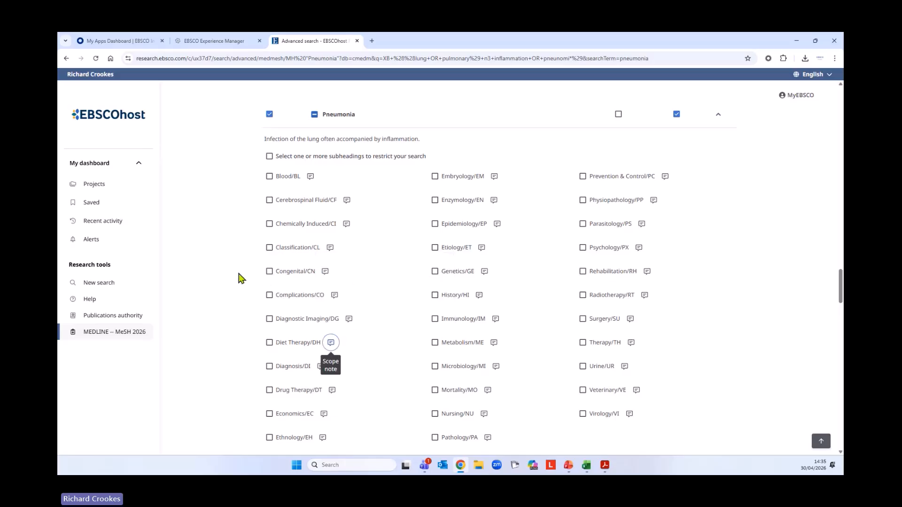
scroll(219, 316, "up", 1)
scroll(218, 315, "up", 1)
scroll(217, 326, "down", 2)
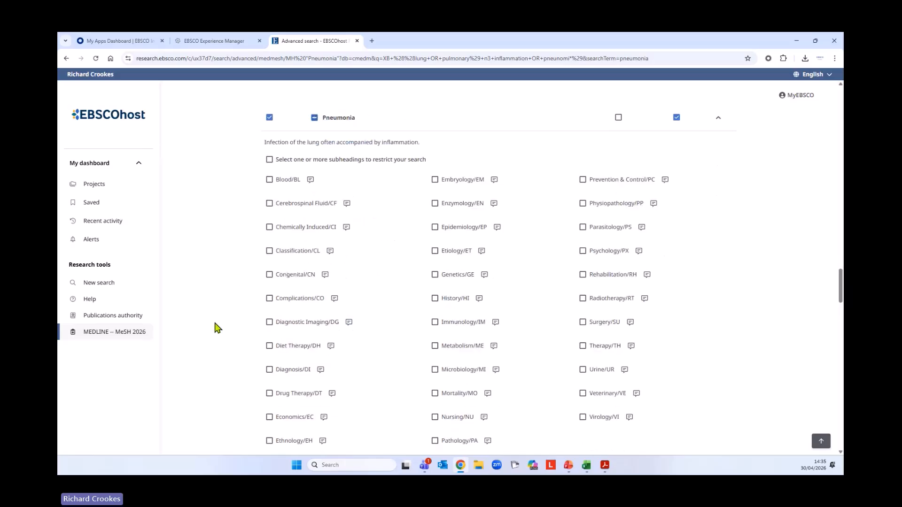
scroll(298, 346, "up", 2)
left_click(718, 196)
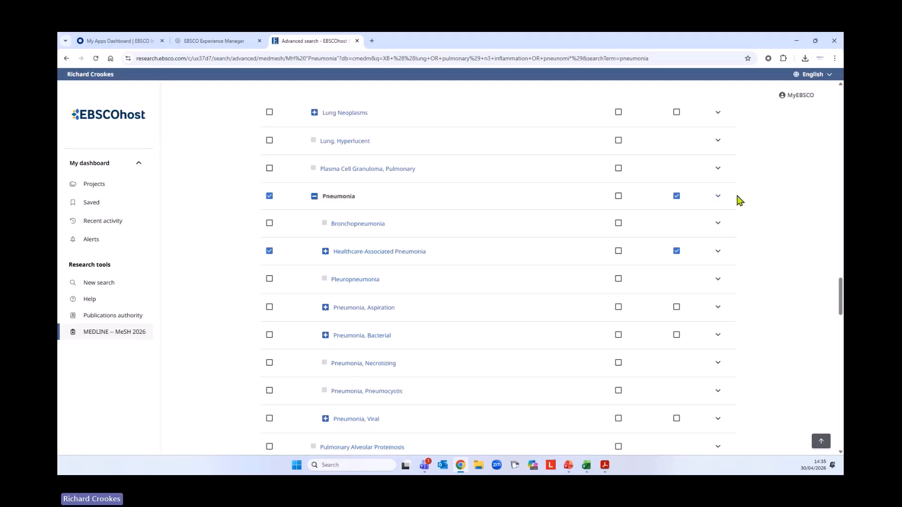
- Review the remaining MeSH tree branches, including Respiratory Tract Infections, for the selected pneumonia headings and their narrower terms
scroll(224, 276, "down", 4)
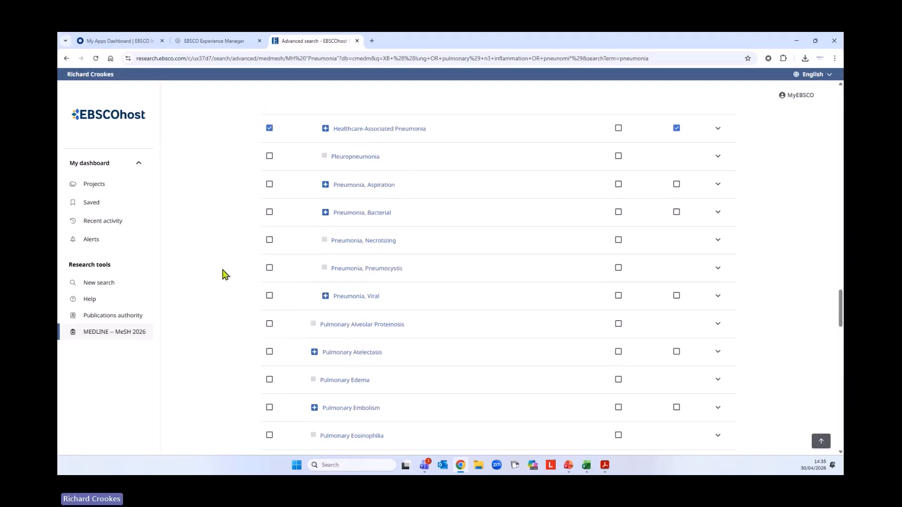
scroll(224, 276, "down", 1)
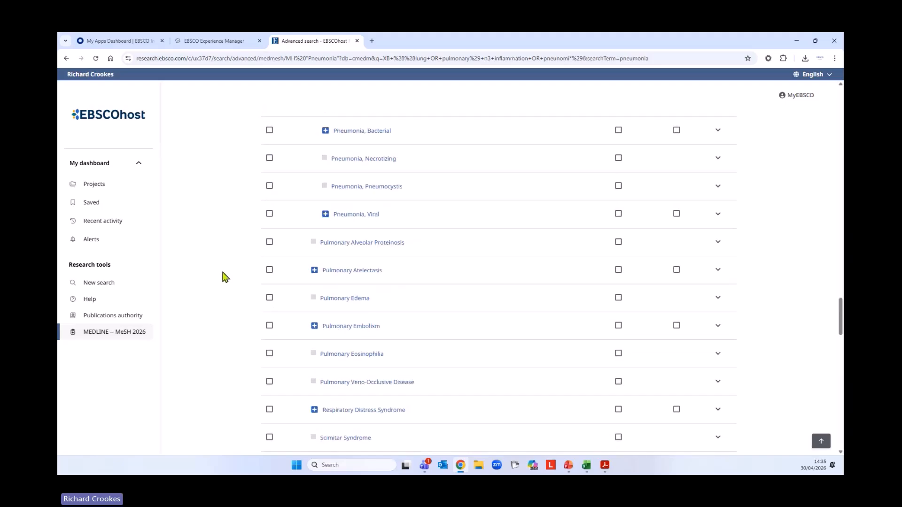
scroll(225, 277, "down", 4)
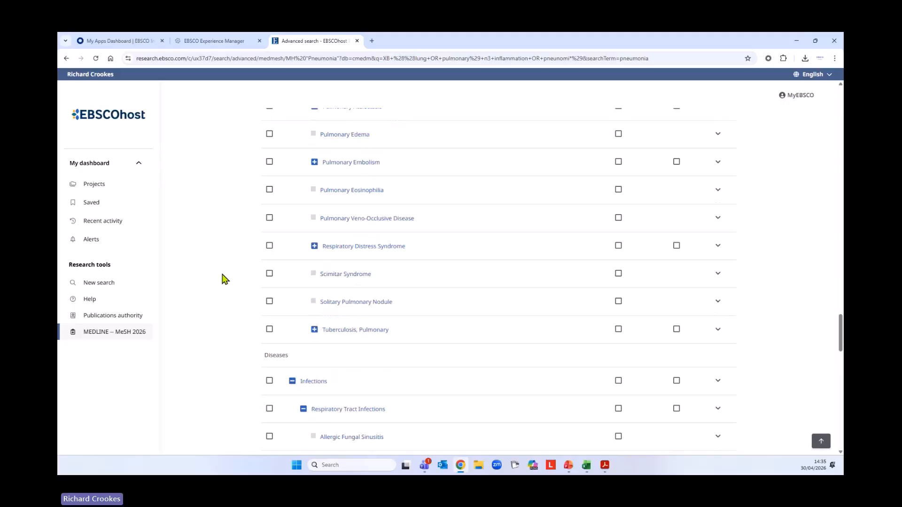
scroll(224, 279, "down", 5)
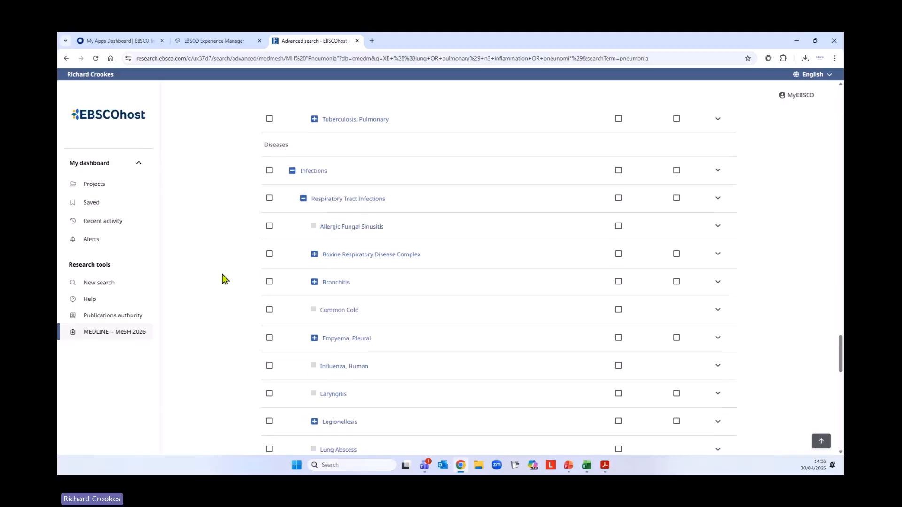
scroll(224, 280, "down", 6)
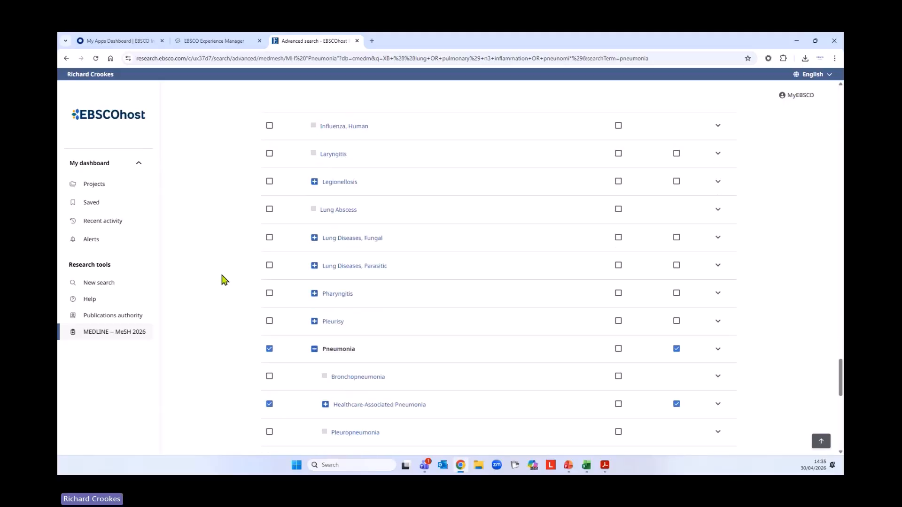
scroll(224, 280, "down", 1)
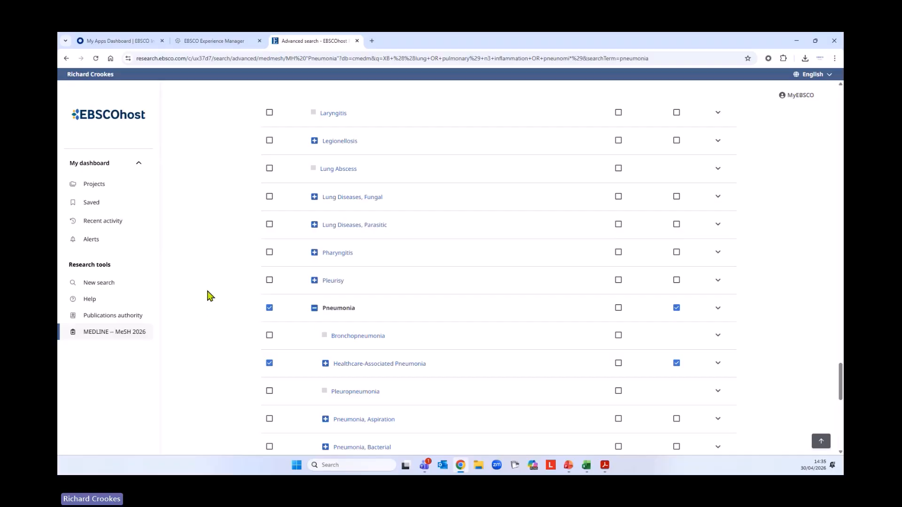
scroll(202, 299, "down", 5)
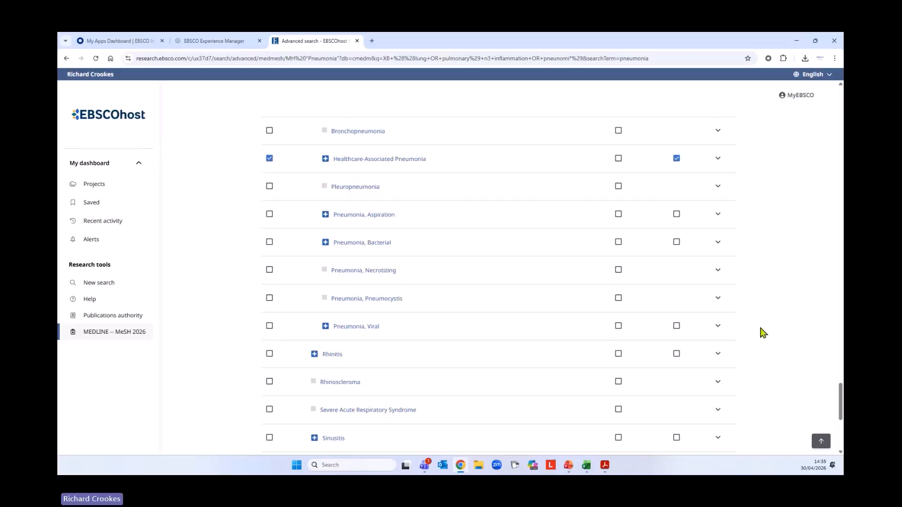
scroll(789, 353, "down", 2)
scroll(799, 381, "up", 10)
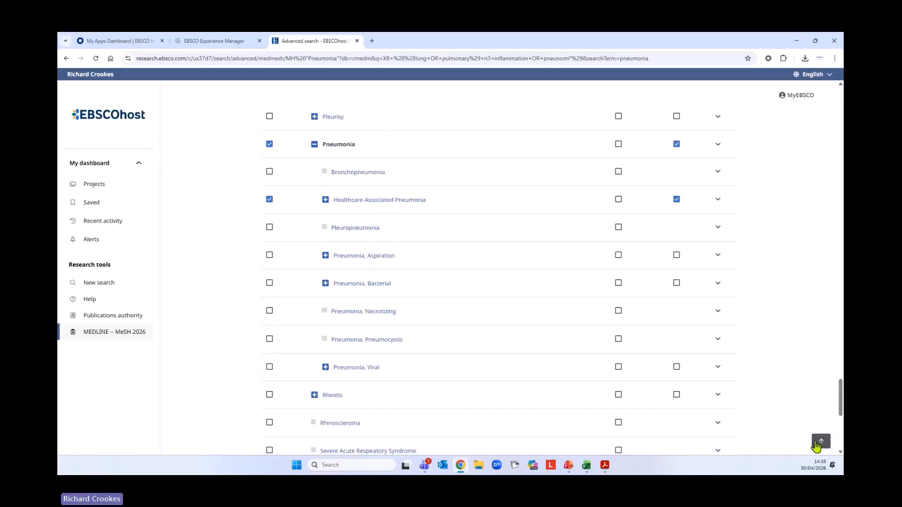
- Add the selected Pneumonia and Healthcare-Associated Pneumonia headings to the query with OR and run the search
left_click(818, 444)
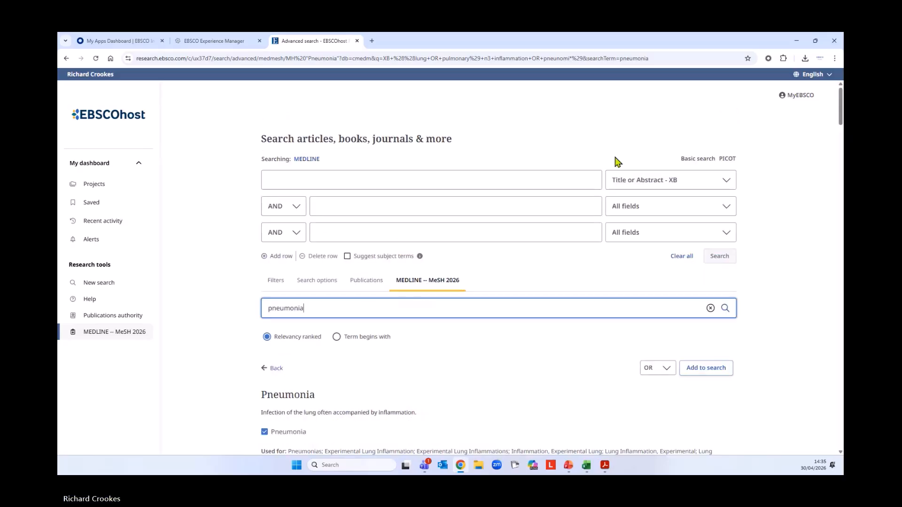
left_click(705, 368)
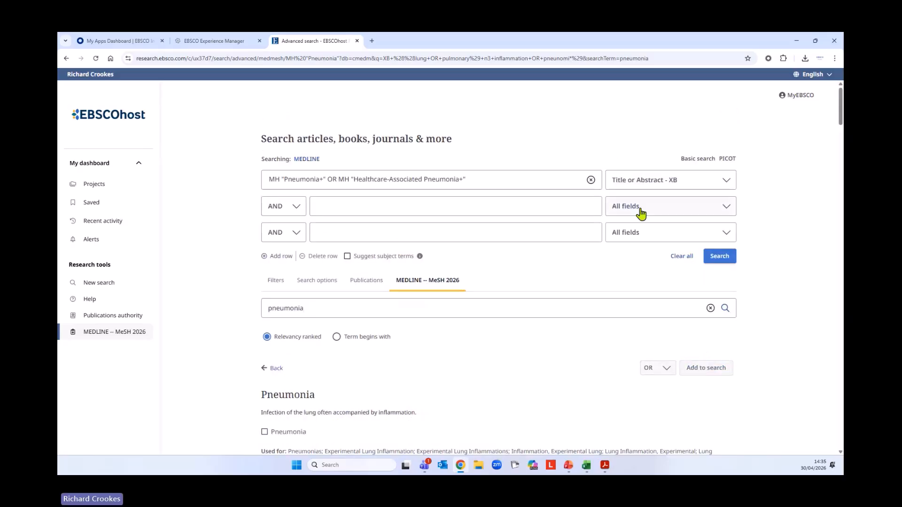
left_click(719, 256)
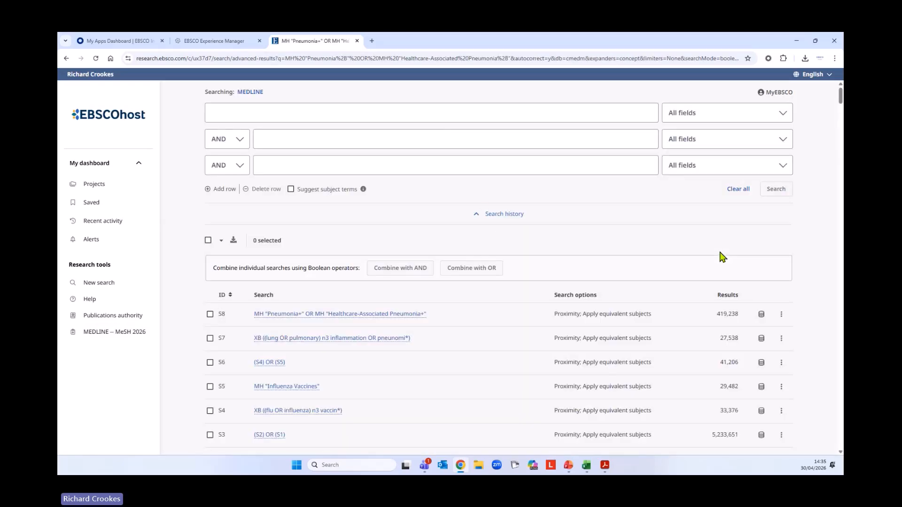
- Combine the pneumonia heading search S8 and keyword search S7 with OR from the search history and run it
scroll(503, 246, "down", 1)
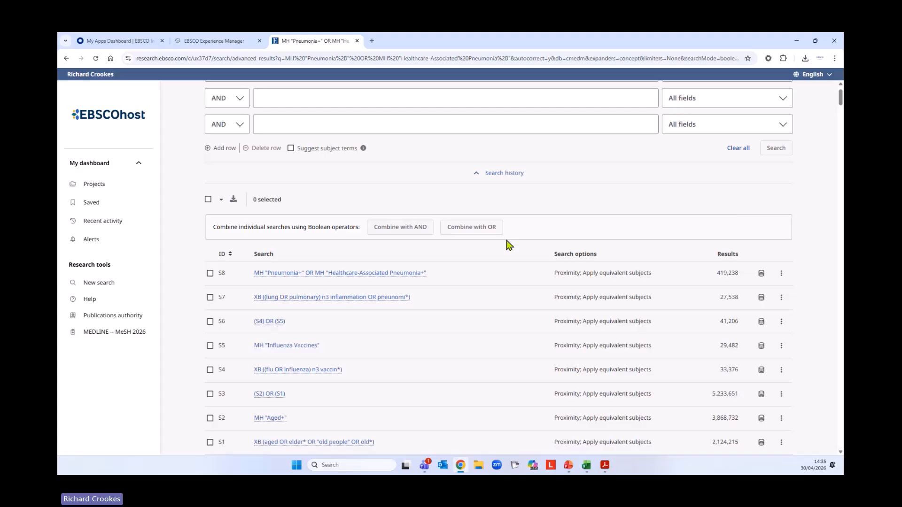
left_click(210, 273)
left_click(210, 297)
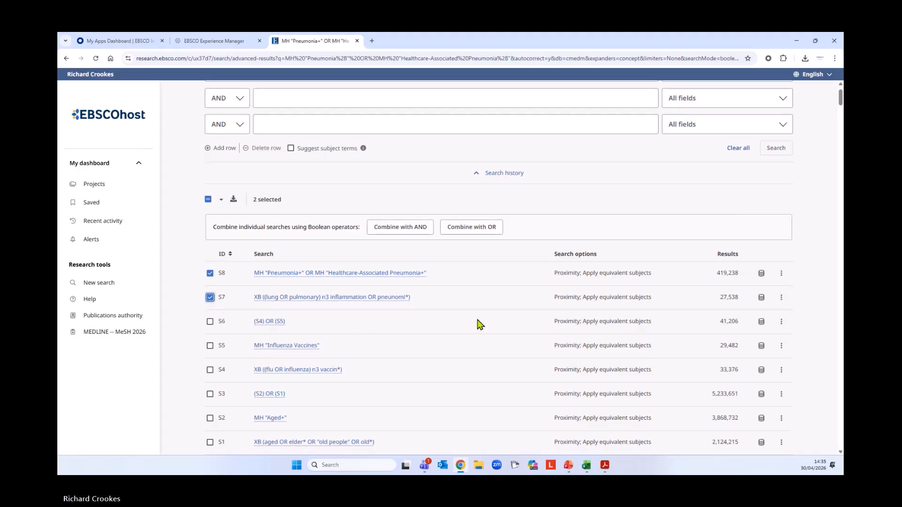
scroll(479, 324, "up", 1)
left_click(469, 266)
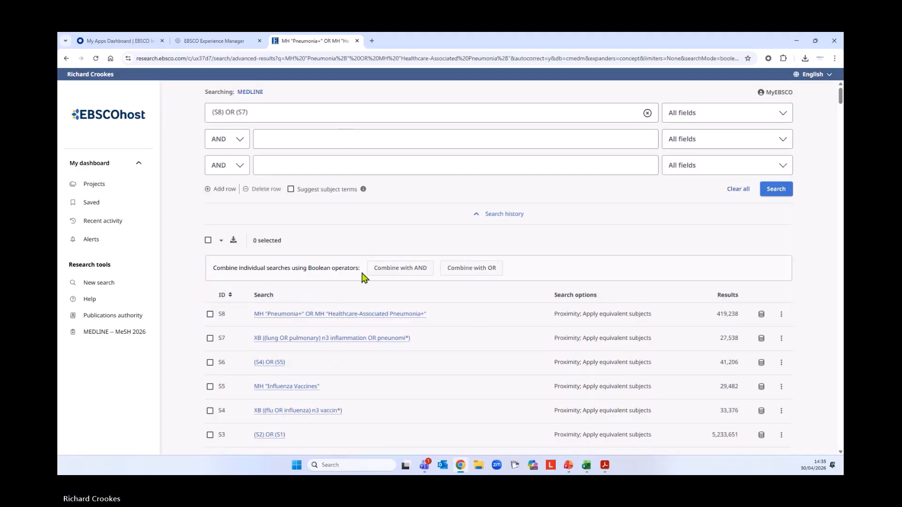
left_click(775, 189)
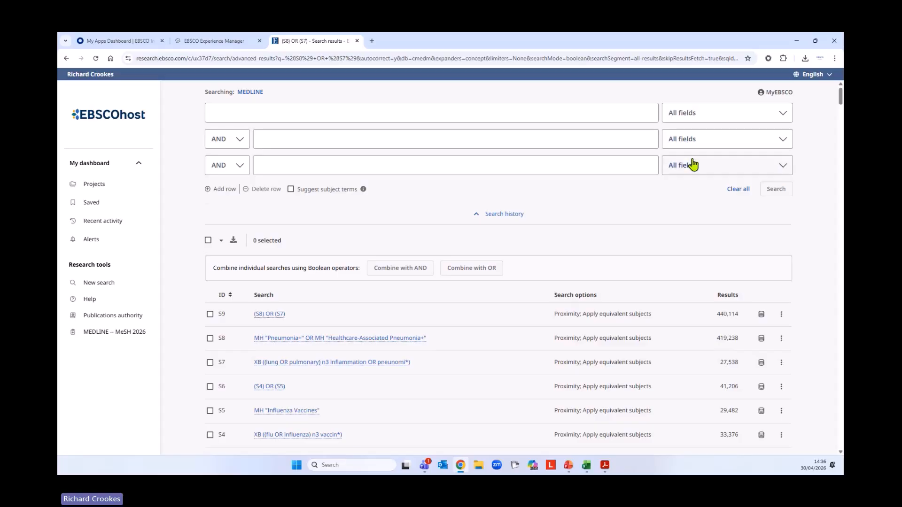
- Sort the search history by ascending ID, then combine searches S3, S6 and S9 with AND and run the search
scroll(693, 165, "down", 3)
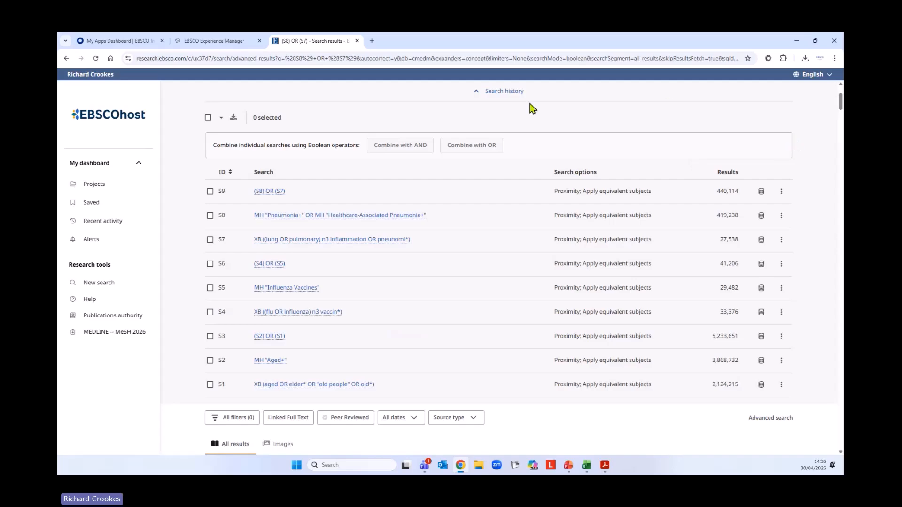
left_click(222, 175)
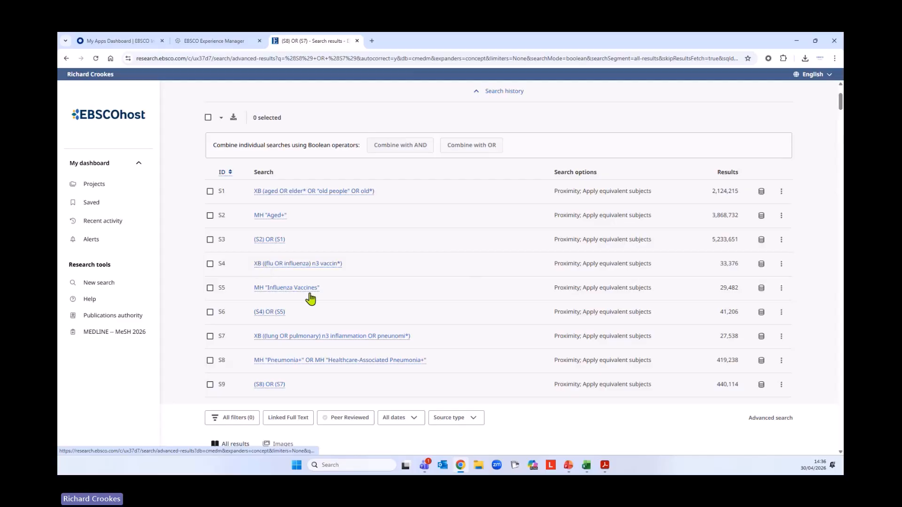
left_click(210, 241)
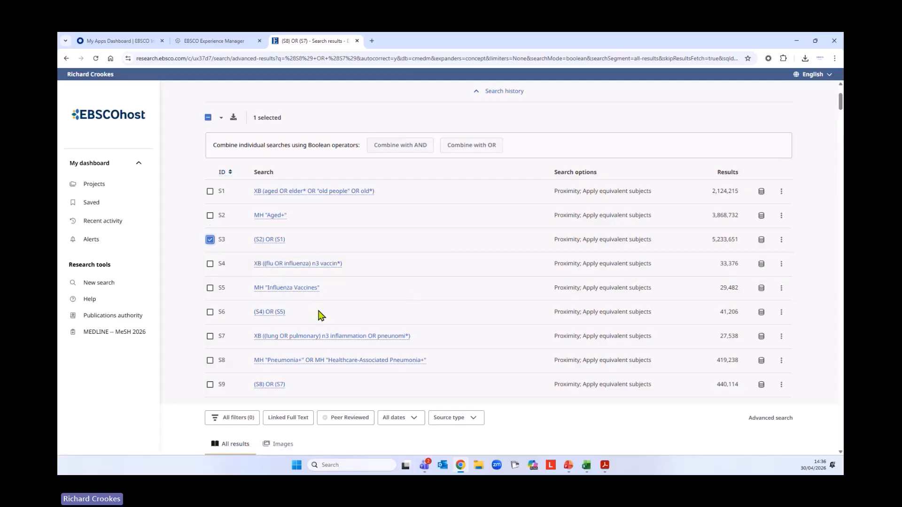
left_click(210, 314)
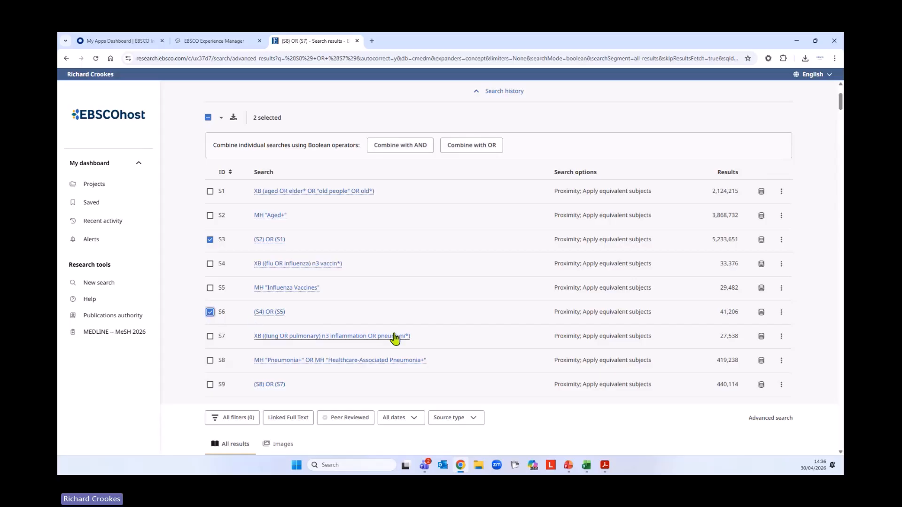
left_click(210, 385)
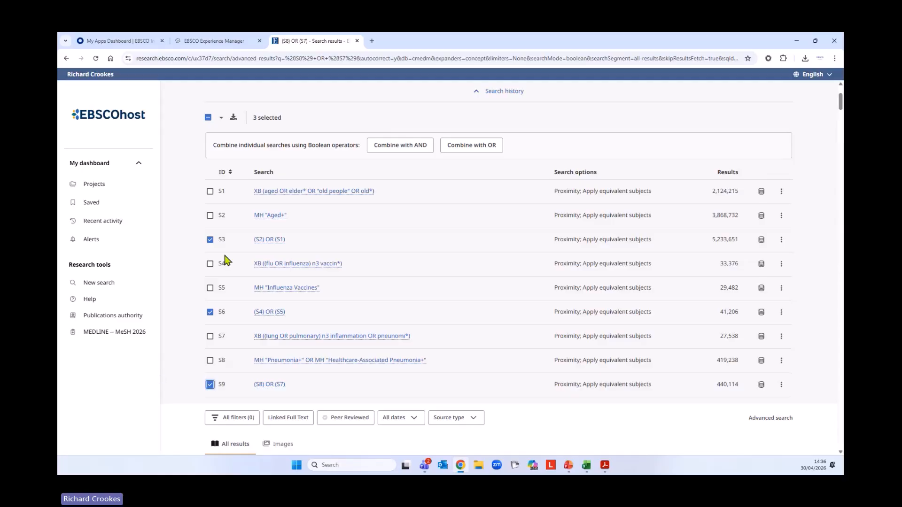
scroll(171, 383, "down", 1)
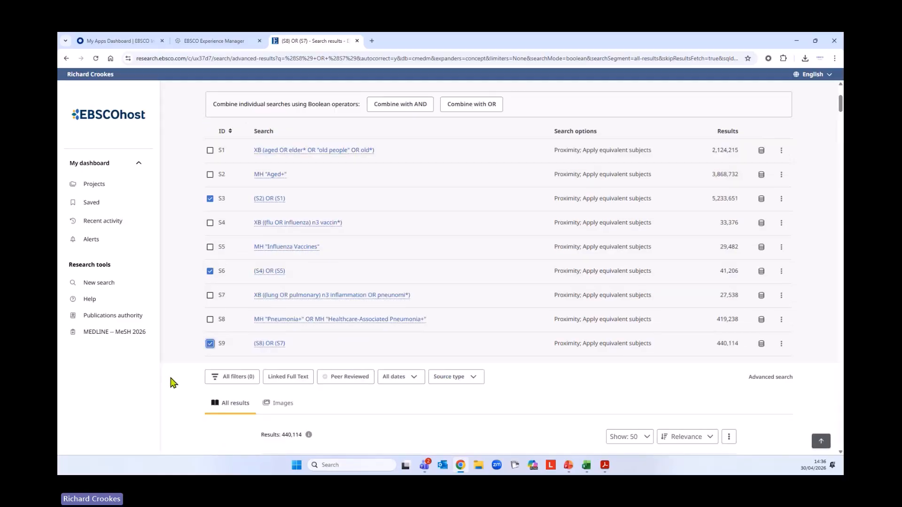
scroll(172, 383, "up", 3)
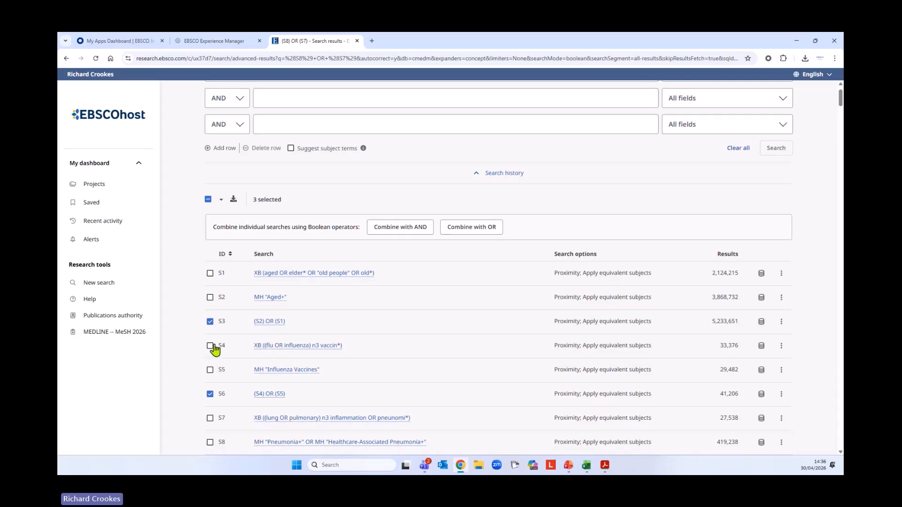
scroll(266, 364, "down", 1)
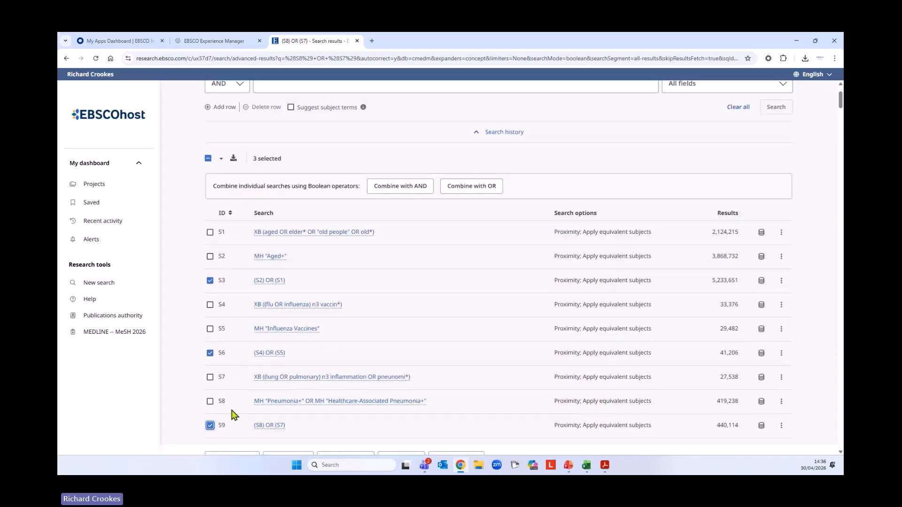
scroll(425, 324, "up", 2)
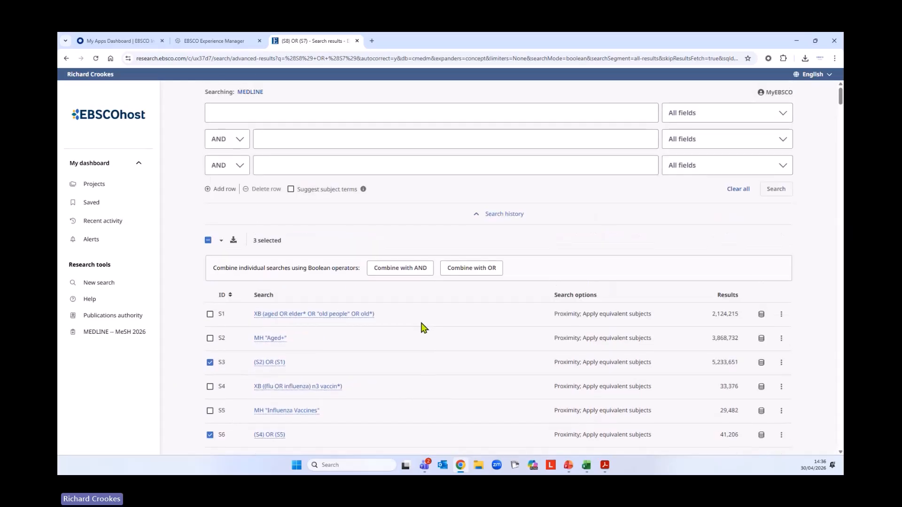
left_click(392, 269)
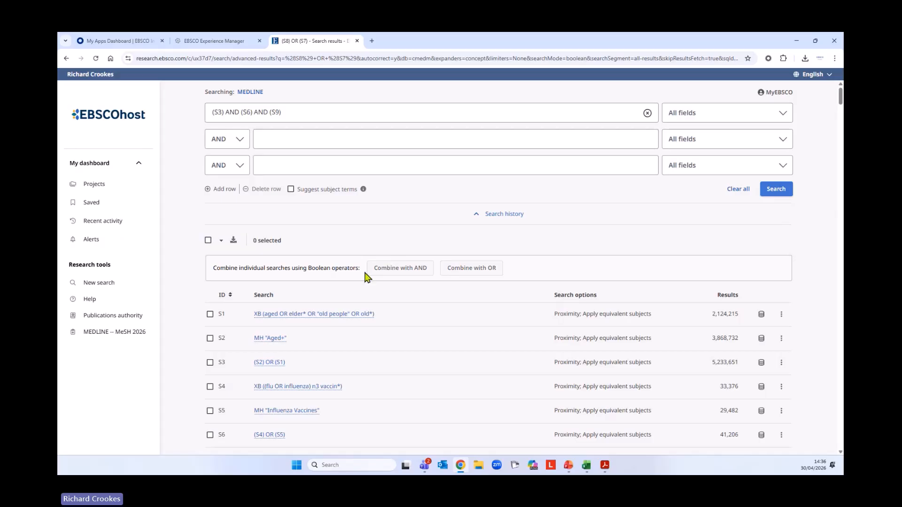
left_click(780, 188)
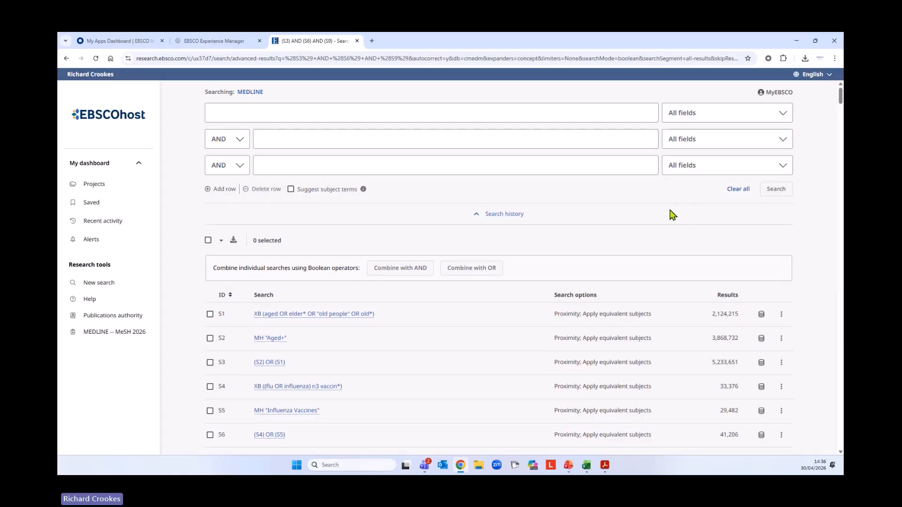
- Review the first articles in the combined results for relevance to influenza vaccination, older adults and pneumonia
scroll(671, 211, "down", 4)
scroll(621, 226, "down", 5)
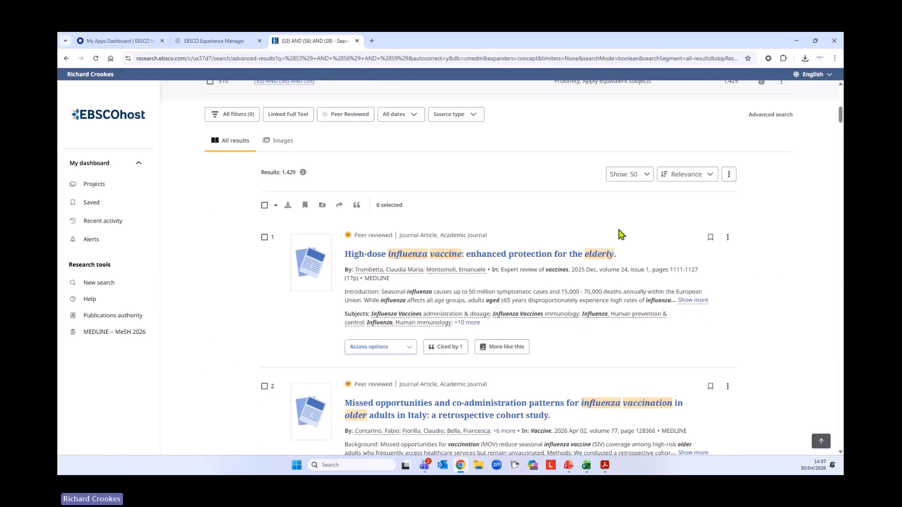
scroll(621, 232, "down", 5)
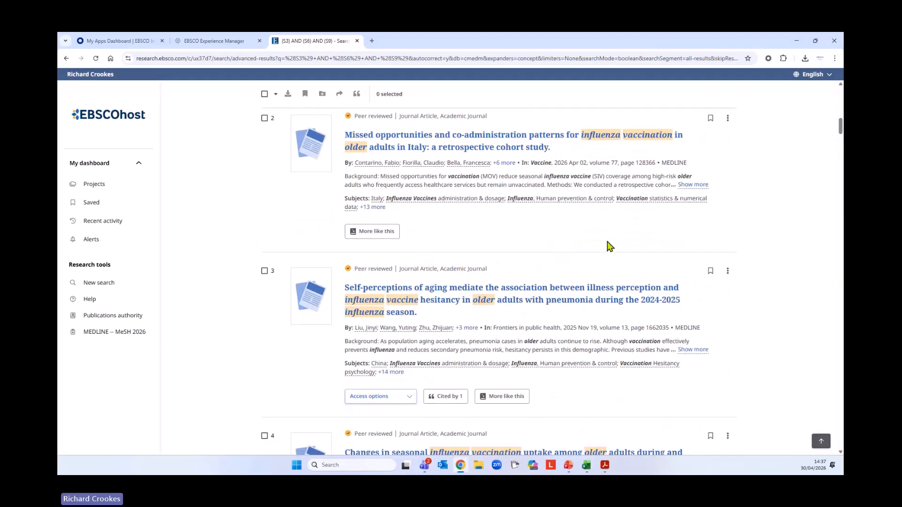
scroll(647, 256, "down", 4)
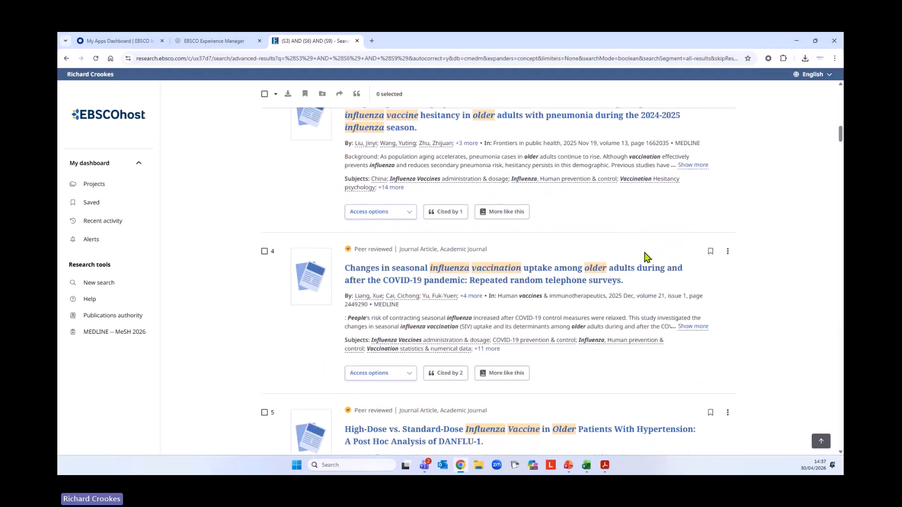
scroll(648, 257, "down", 3)
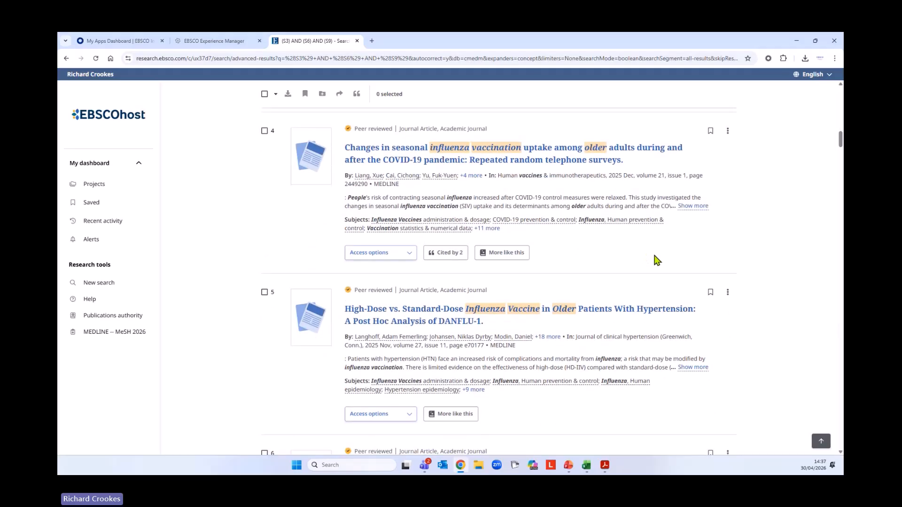
scroll(656, 288, "up", 7)
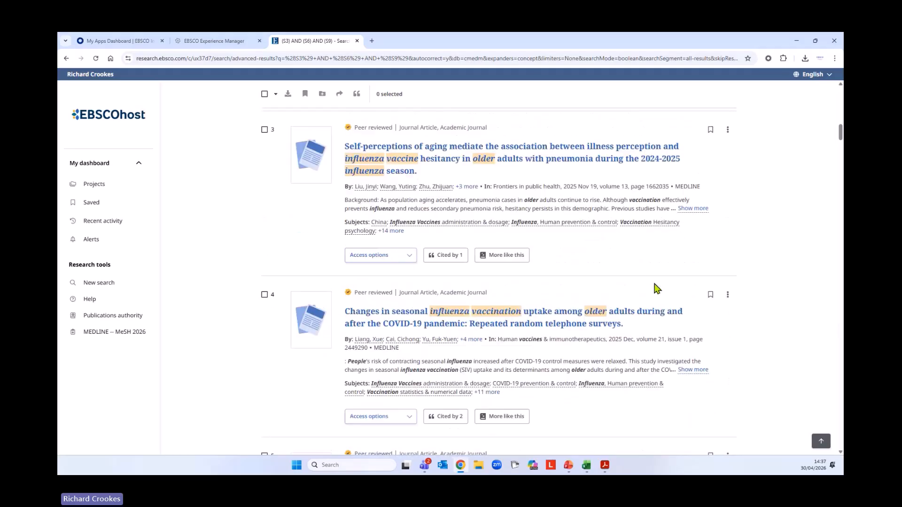
scroll(657, 290, "up", 8)
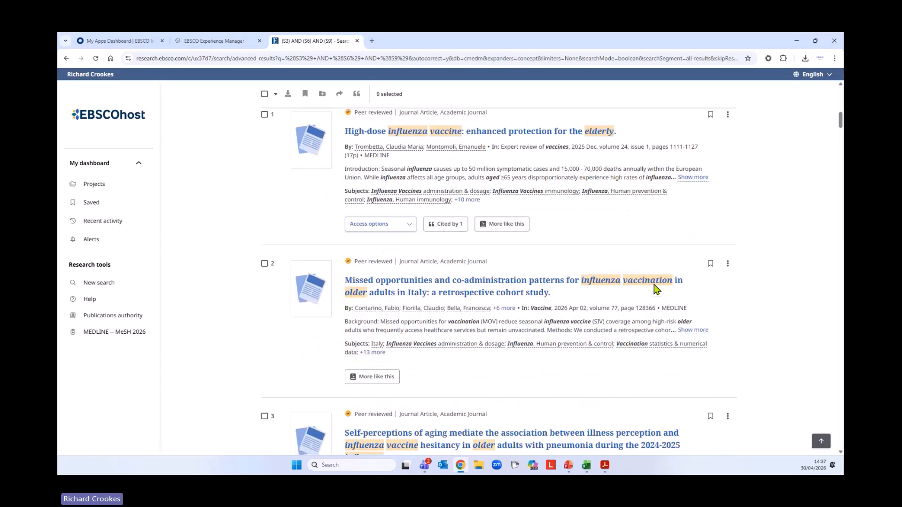
- Limit the results to a custom publication date range from 2016 to 2026
scroll(655, 290, "up", 1)
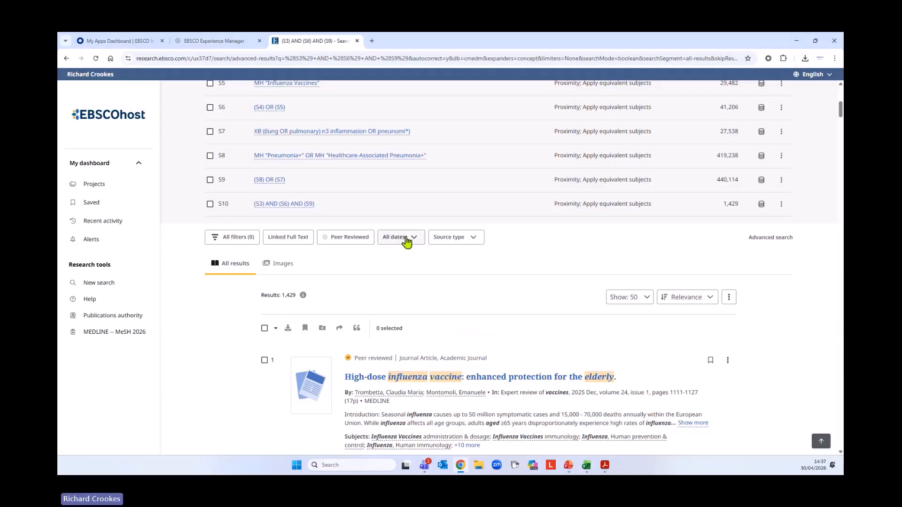
left_click(407, 241)
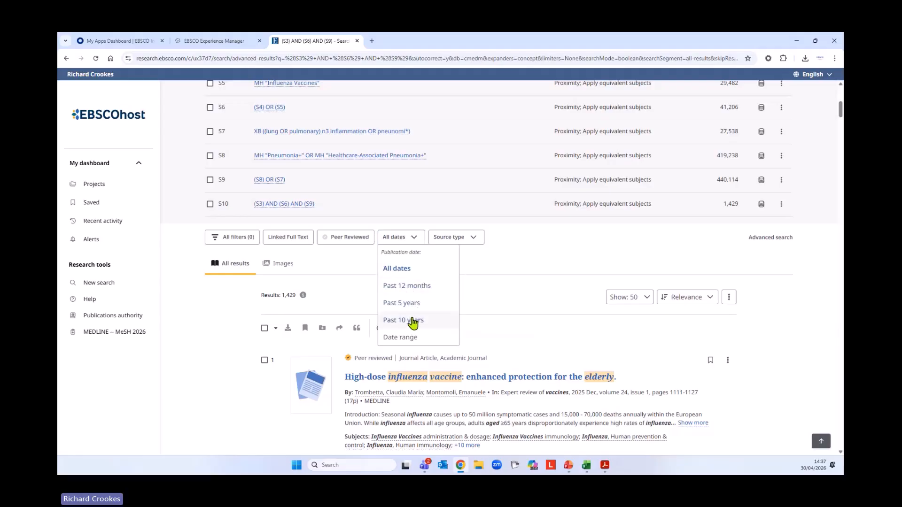
left_click(402, 338)
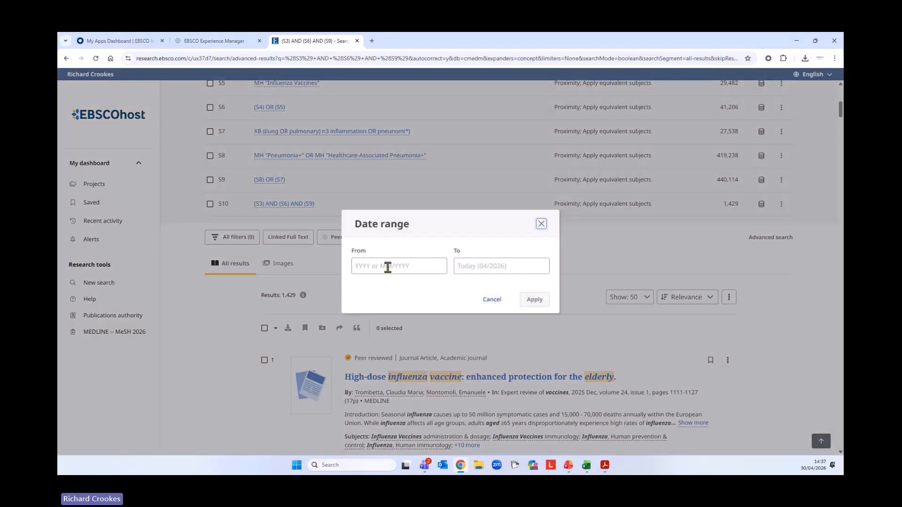
left_click(387, 268)
left_click(397, 267)
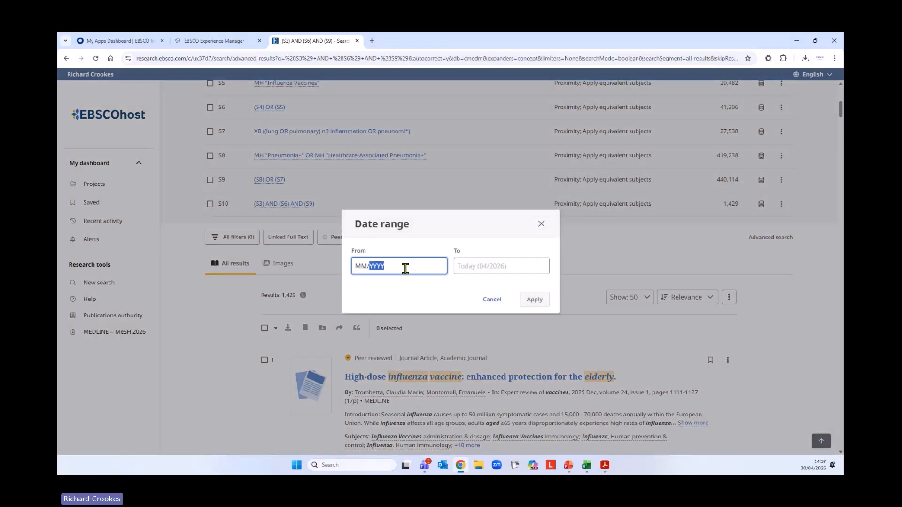
type("2016")
left_click(417, 288)
left_click(492, 266)
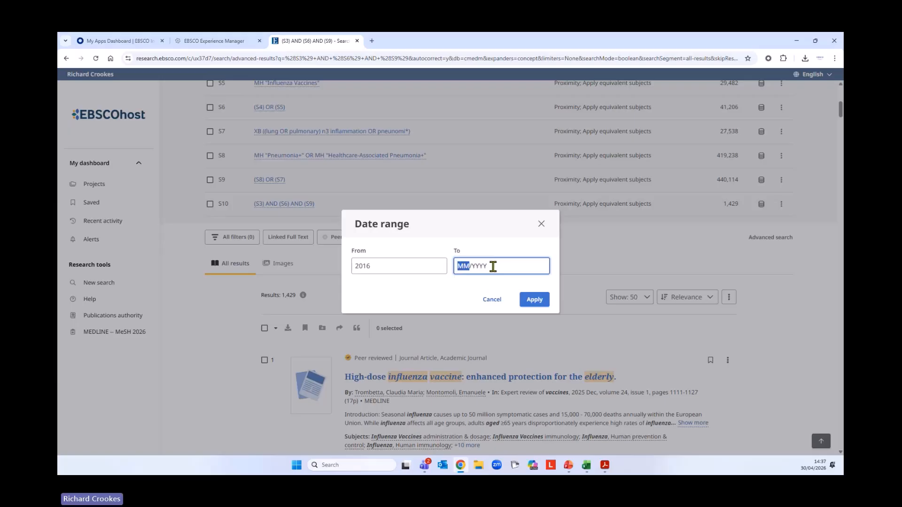
left_click(471, 262)
left_click(475, 264)
type("2026")
left_click(446, 300)
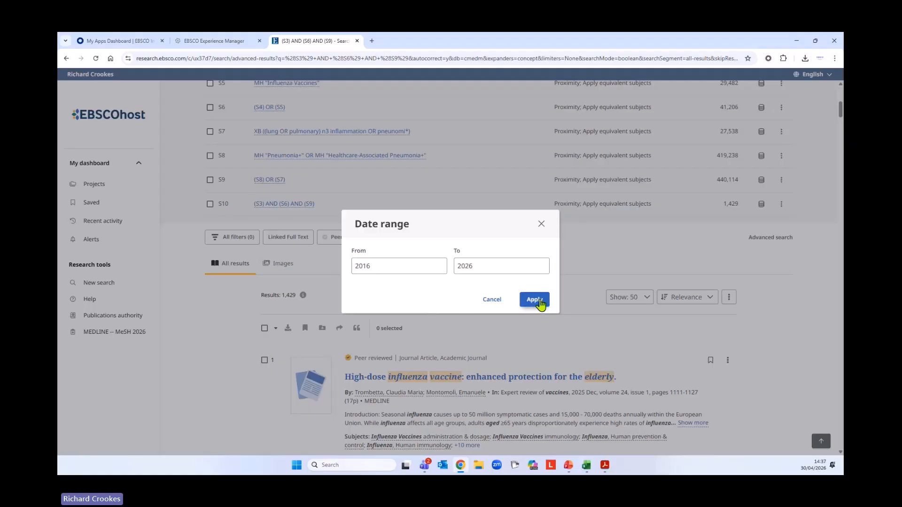
left_click(536, 301)
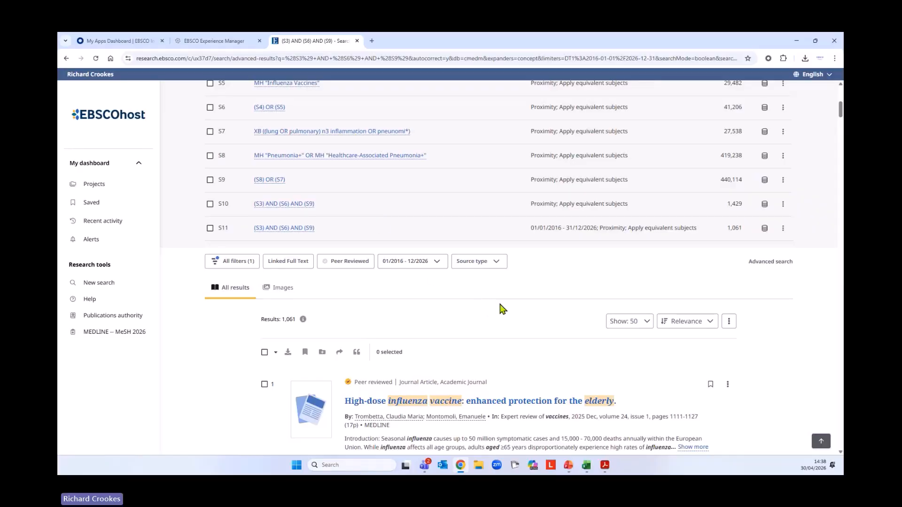
- Check the available Age filter options and limit the results to English Language
scroll(502, 309, "down", 2)
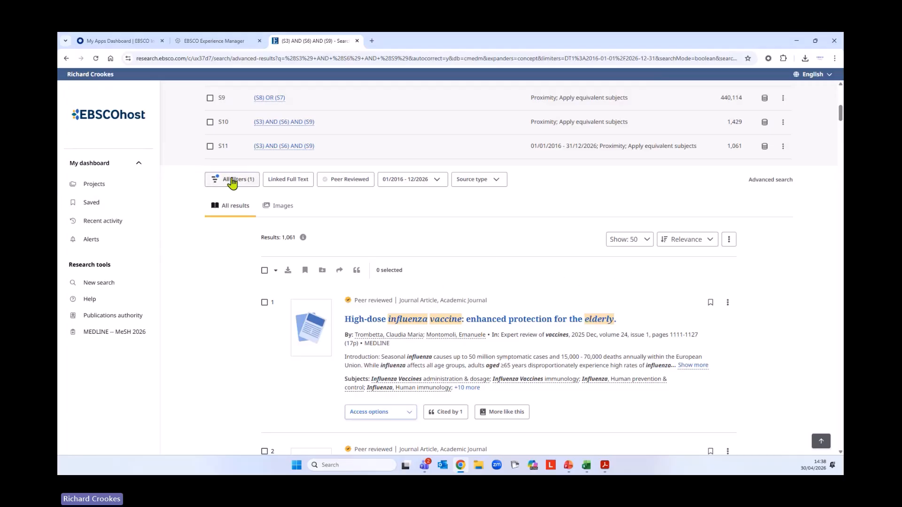
left_click(232, 181)
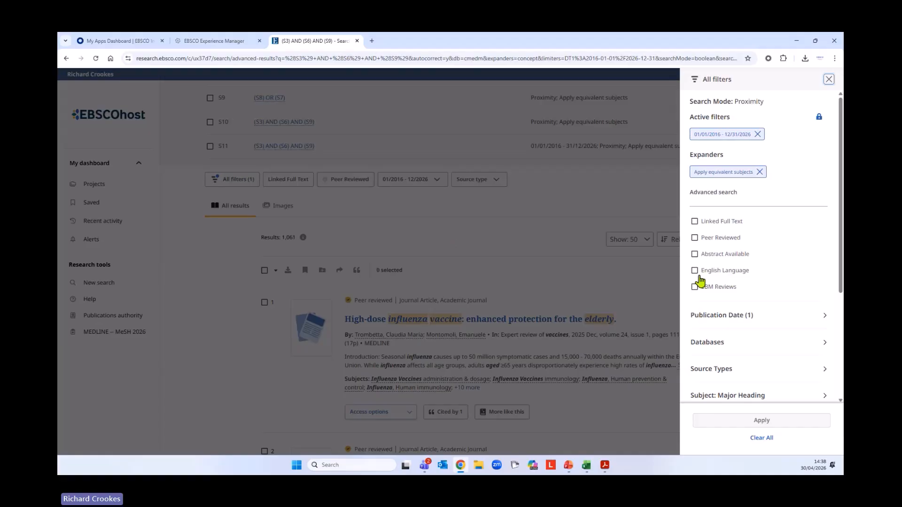
left_click(695, 271)
scroll(774, 348, "down", 4)
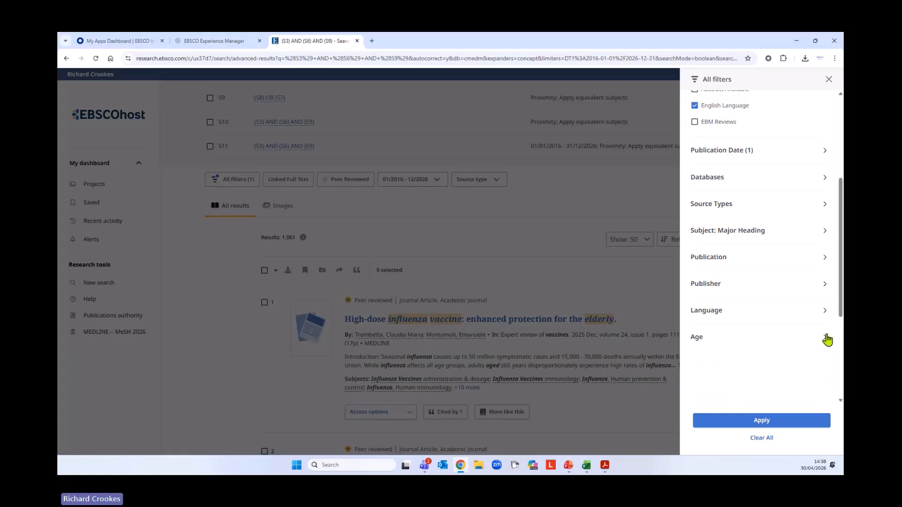
left_click(824, 338)
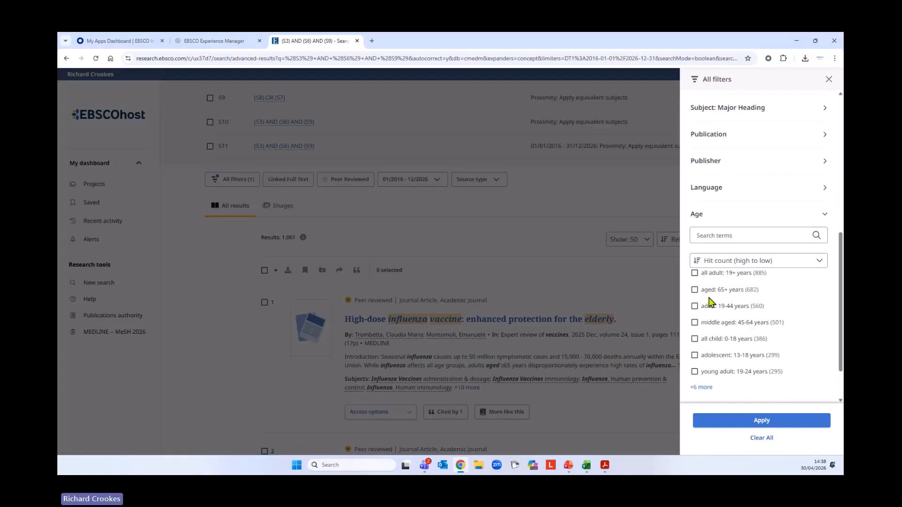
left_click(826, 217)
left_click(825, 215)
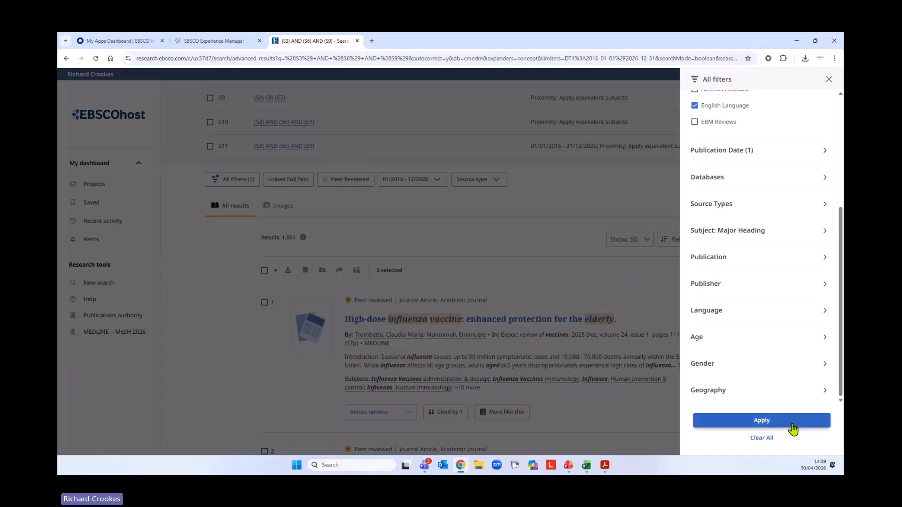
left_click(781, 422)
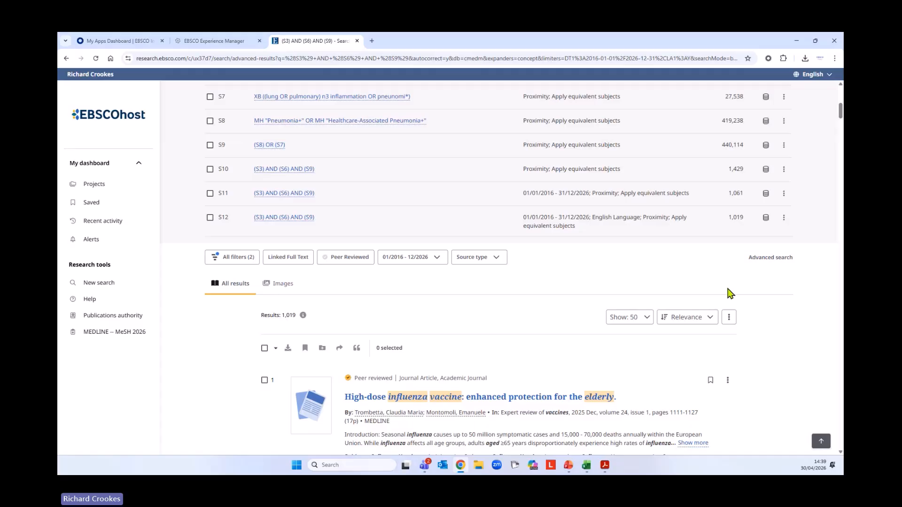
- Review the search history, checking the date and language limits recorded in the search options of S11 and S12
scroll(566, 350, "up", 1)
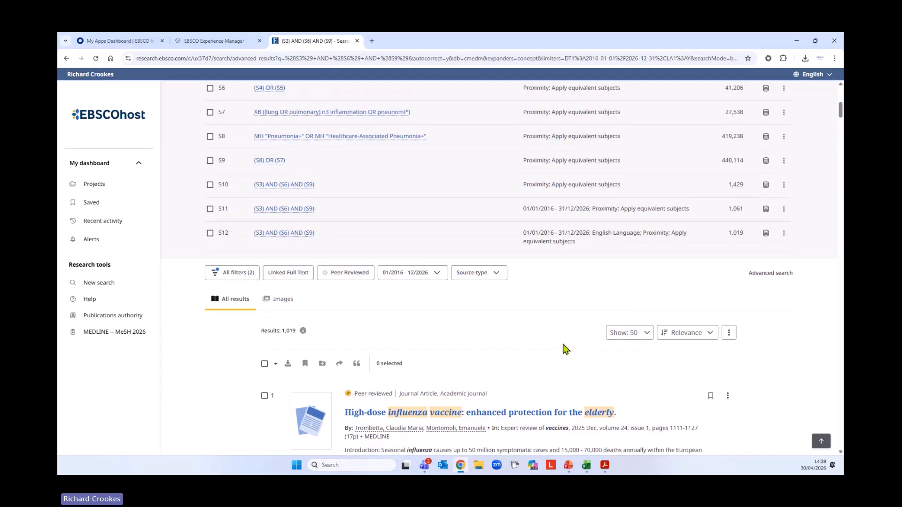
scroll(564, 347, "up", 1)
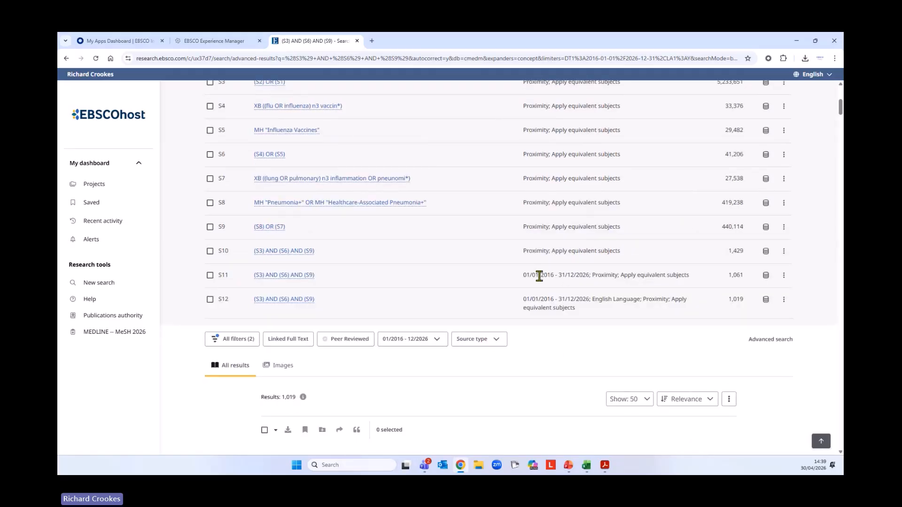
left_click_drag(523, 276, 591, 277)
left_click_drag(593, 299, 640, 300)
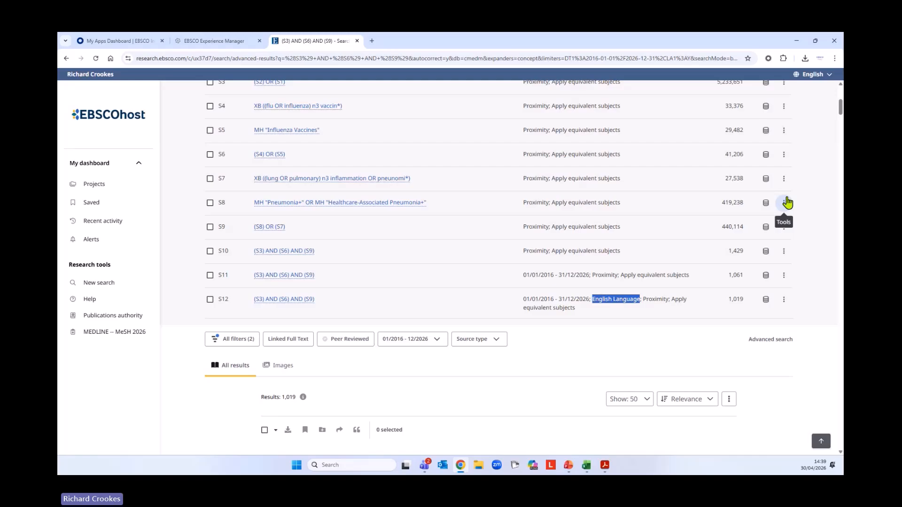
scroll(648, 334, "up", 1)
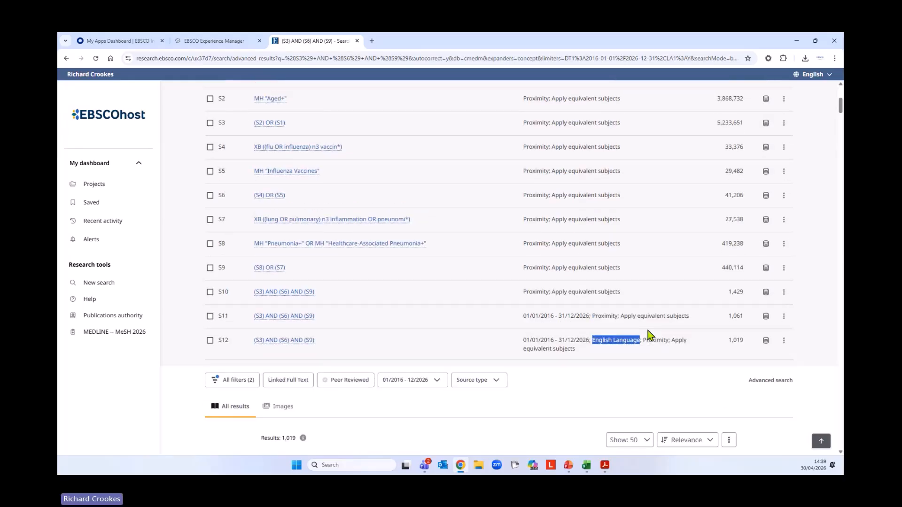
scroll(593, 343, "up", 3)
scroll(594, 343, "up", 3)
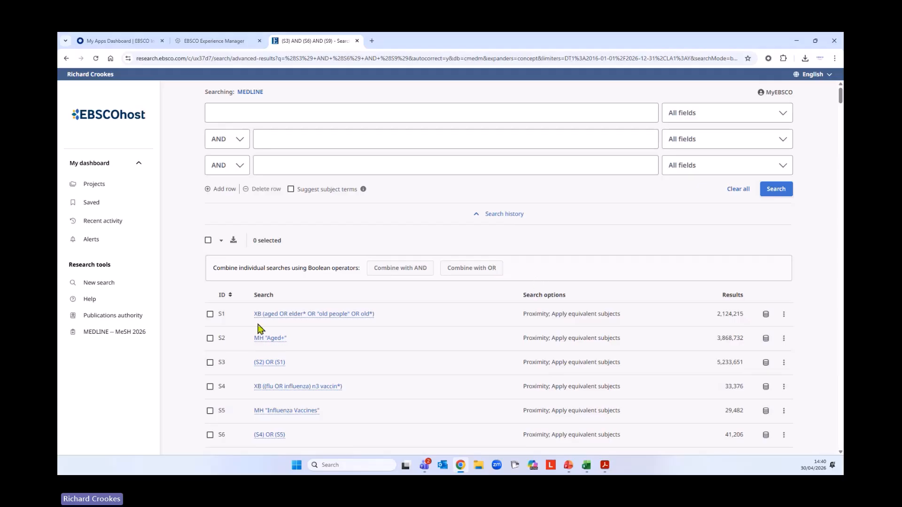
- Select S1 and S2 in the search history, extend the selection to every line, and clear it again
scroll(381, 341, "down", 2)
left_click(210, 232)
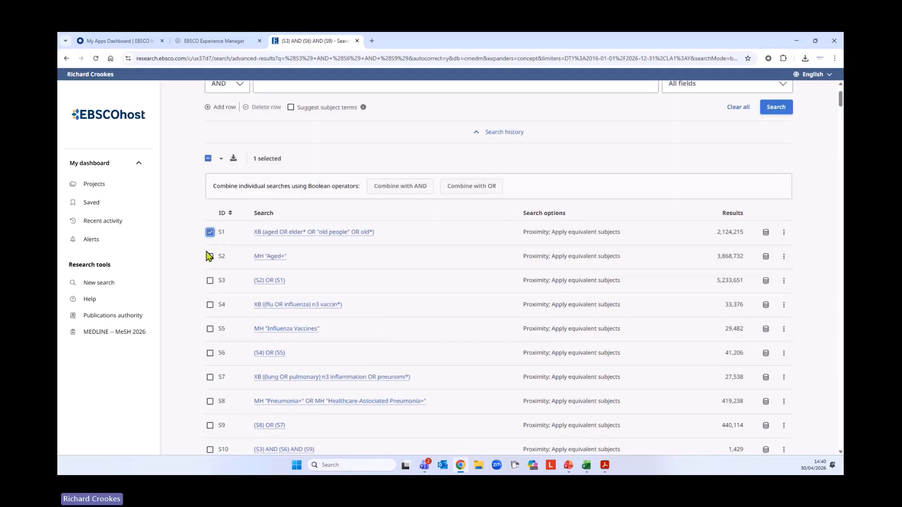
left_click(210, 257)
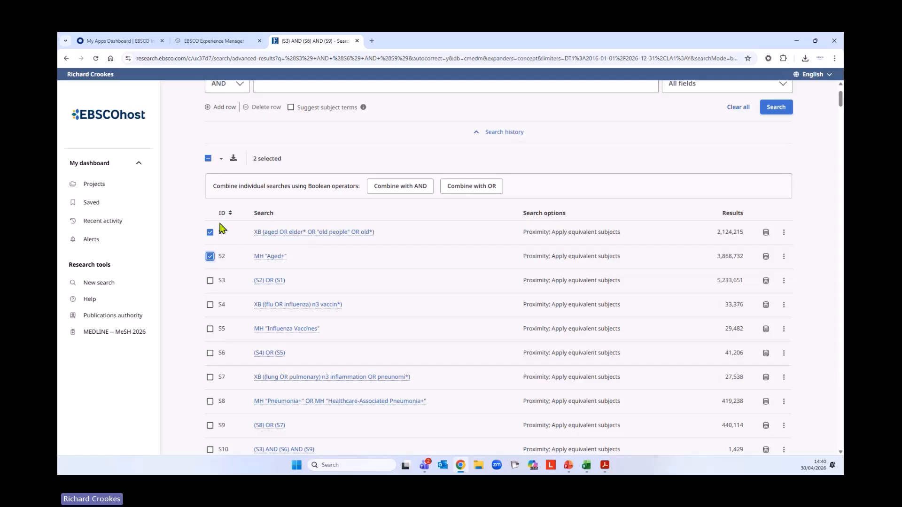
left_click(208, 158)
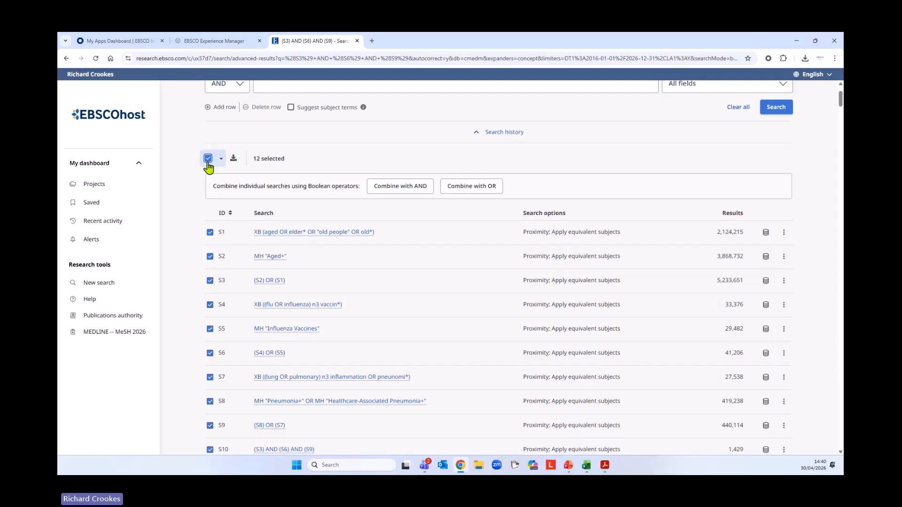
left_click(208, 158)
scroll(473, 364, "up", 2)
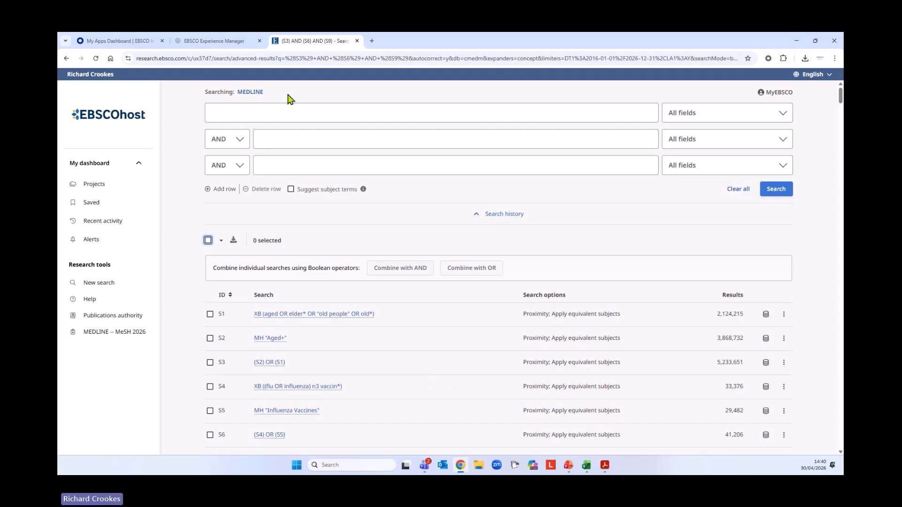
- Set the first search row's field to Title or Abstract - XB and the second row's to Exact Subject Heading - MH
left_click(256, 109)
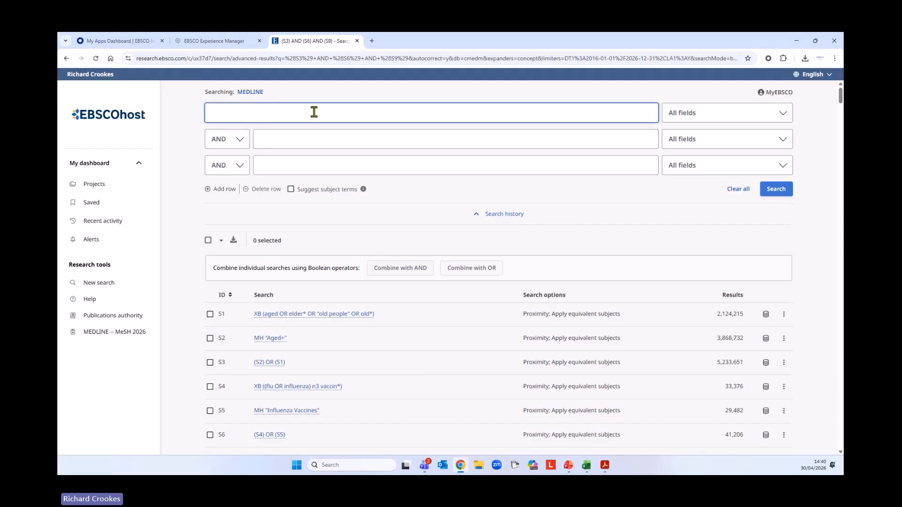
left_click(285, 139)
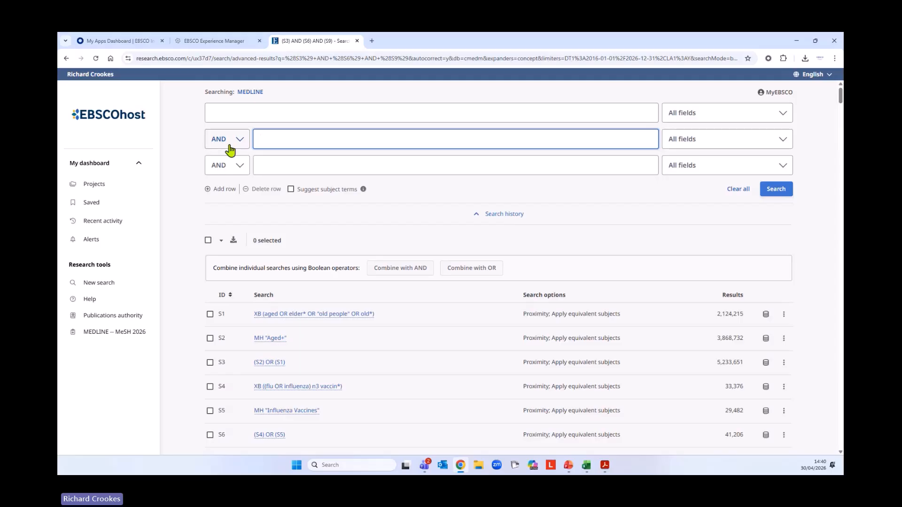
left_click(697, 118)
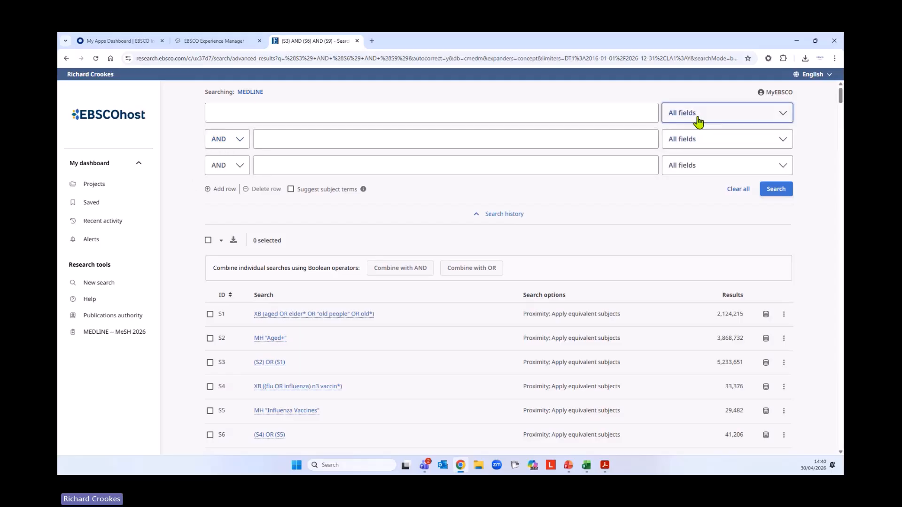
left_click(715, 187)
left_click(697, 139)
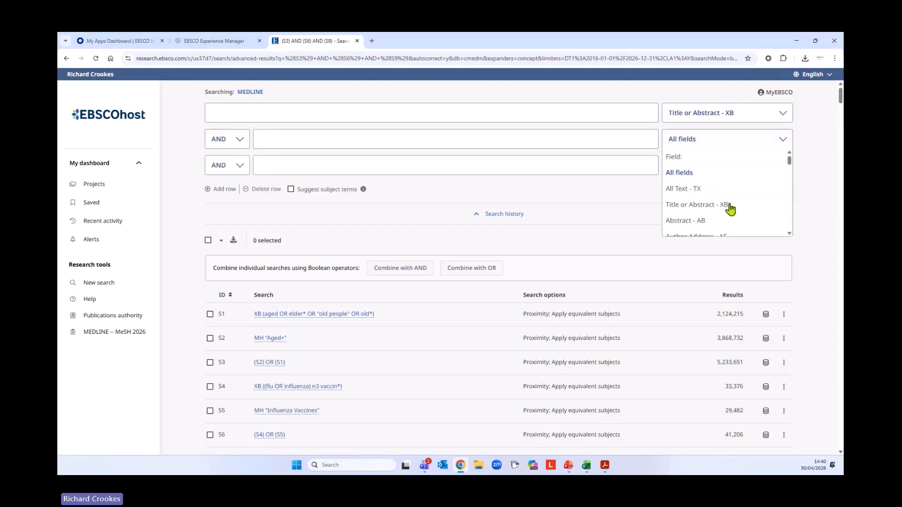
scroll(724, 190, "down", 2)
scroll(744, 193, "down", 1)
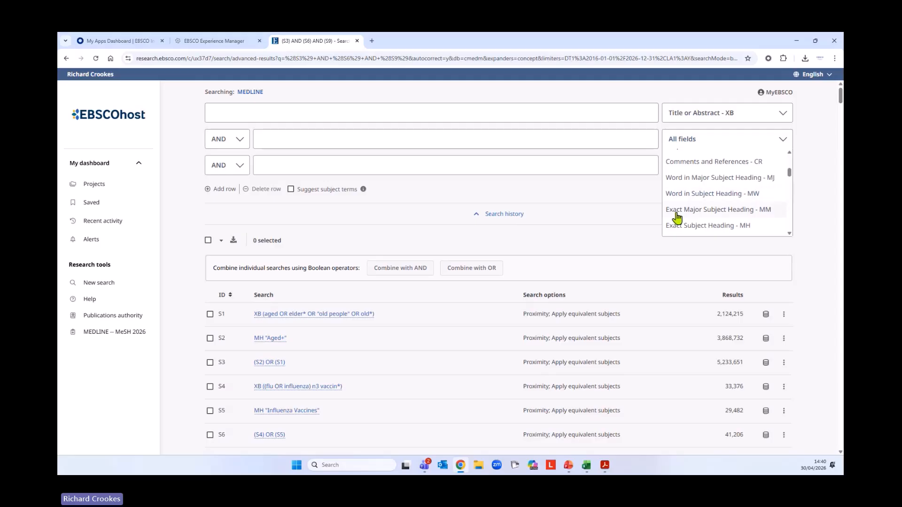
left_click(707, 227)
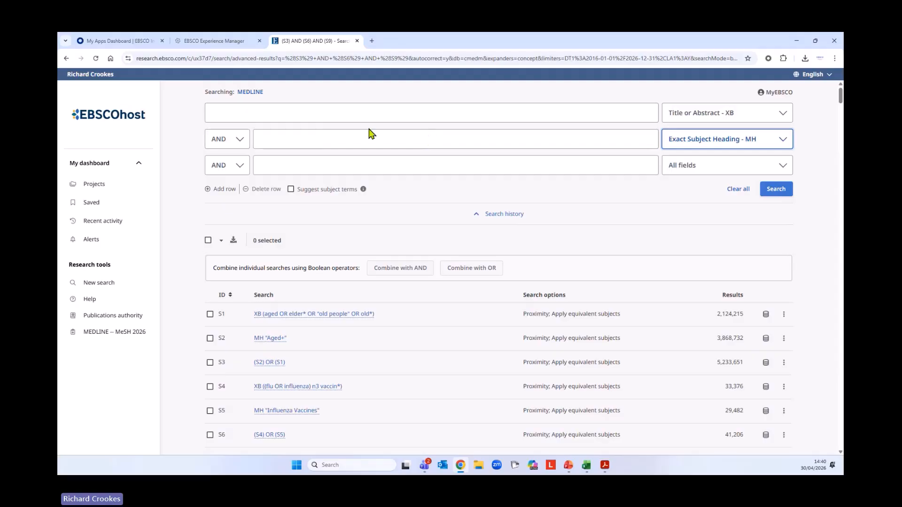
- Fill the first row with "aged OR elderly" and the second with "Aged", join them with OR, and clear the whole search form
left_click(353, 115)
type("ag")
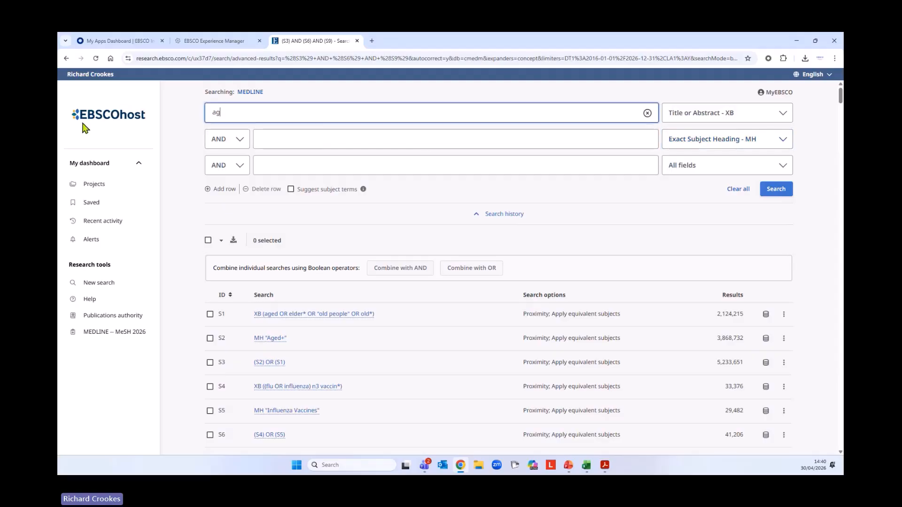
type("ed OR elderly")
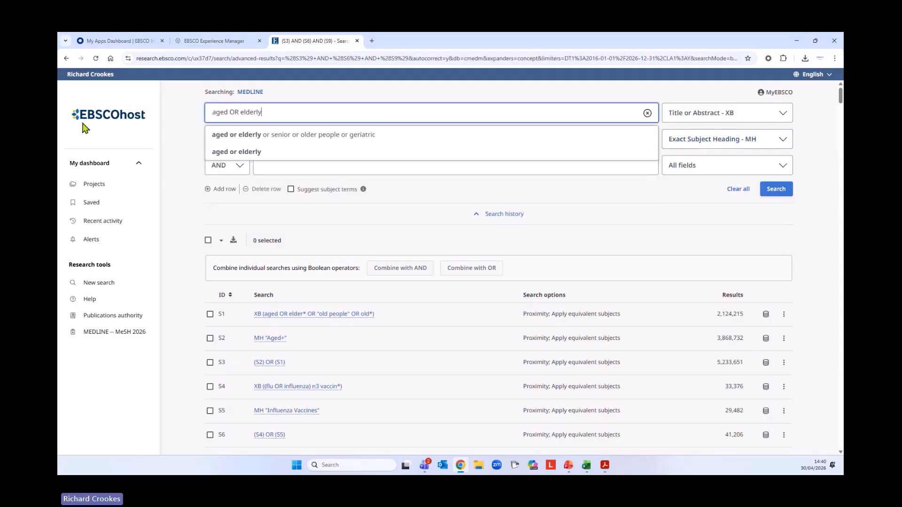
left_click(185, 133)
left_click(271, 139)
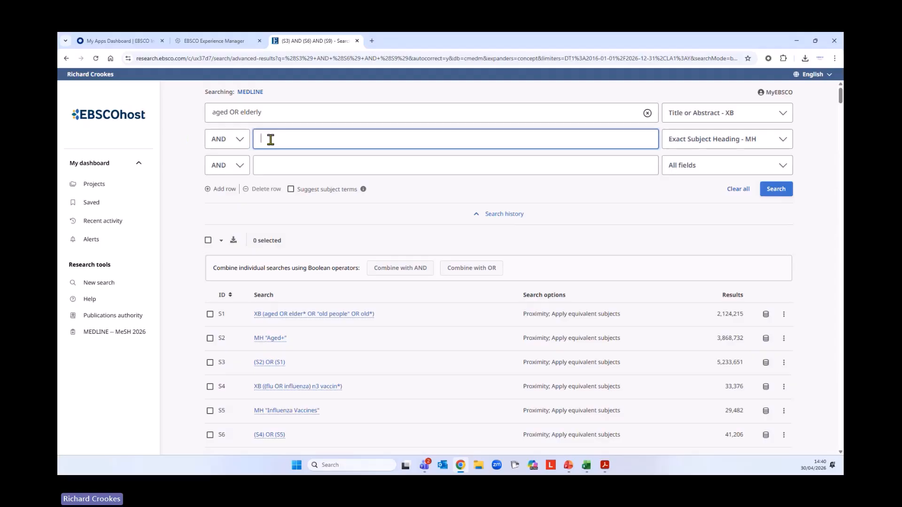
type("Aged")
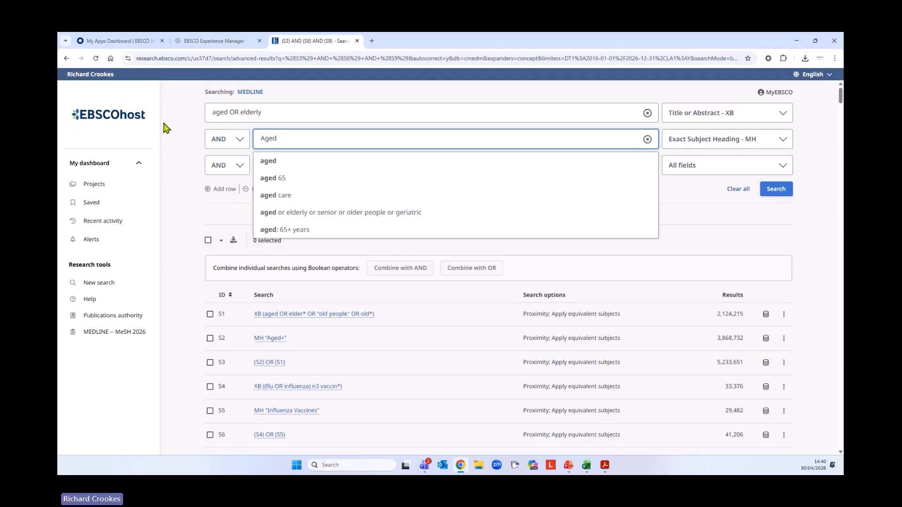
left_click(219, 139)
left_click(219, 139)
left_click(212, 187)
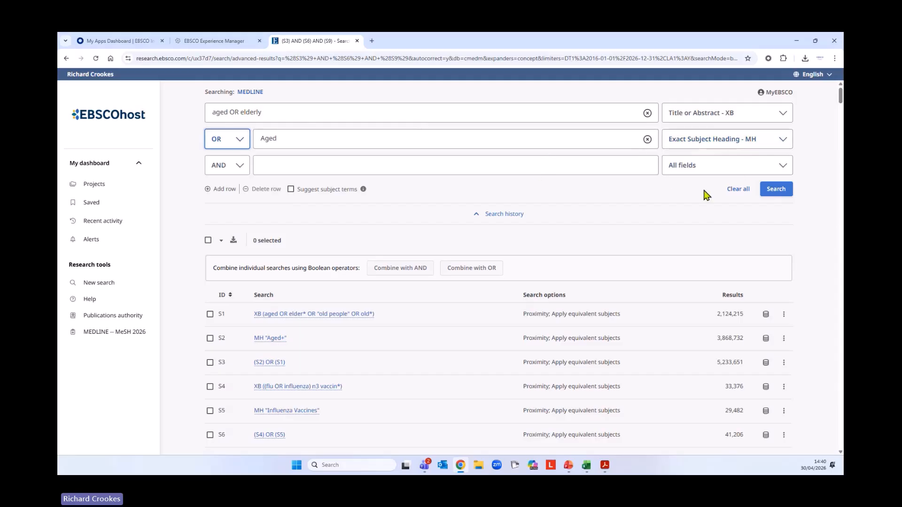
left_click(734, 192)
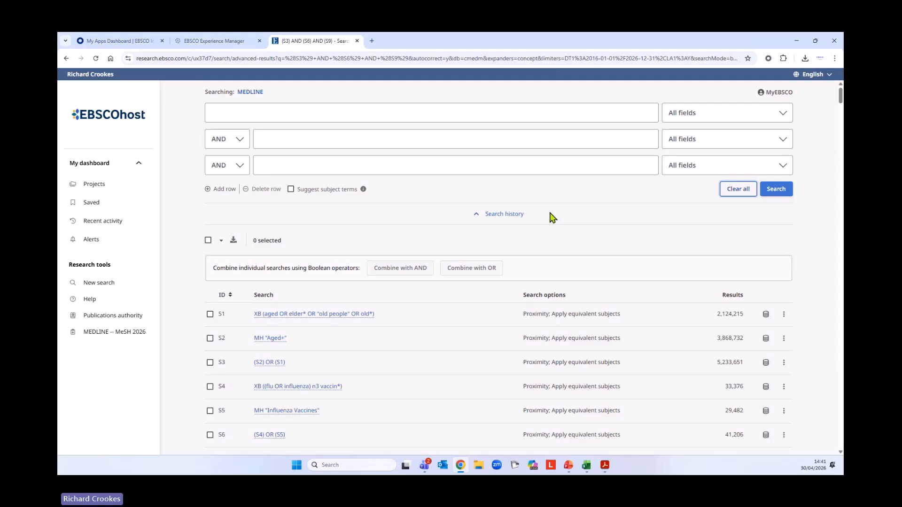
- Combine search history lines S1 and S2 with OR in the search form, and clear the form without running the search
scroll(458, 229, "down", 2)
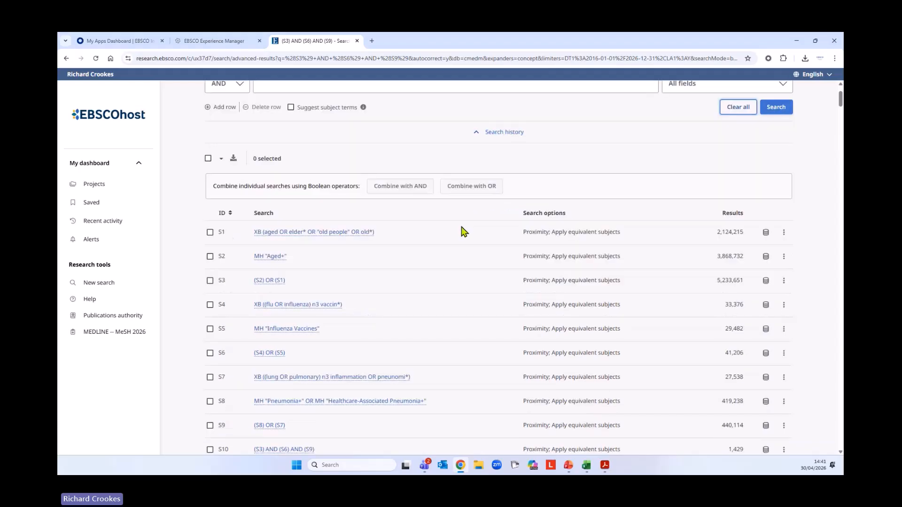
left_click(210, 232)
left_click(210, 256)
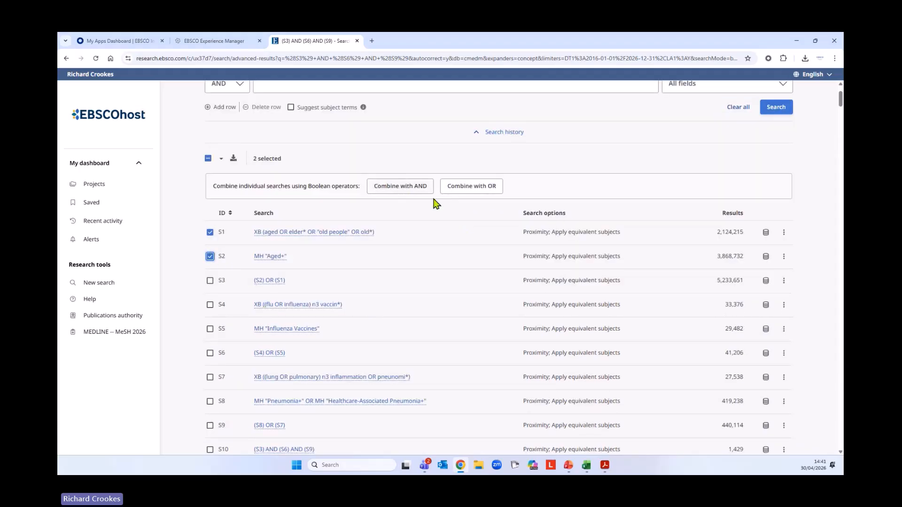
scroll(413, 238, "up", 1)
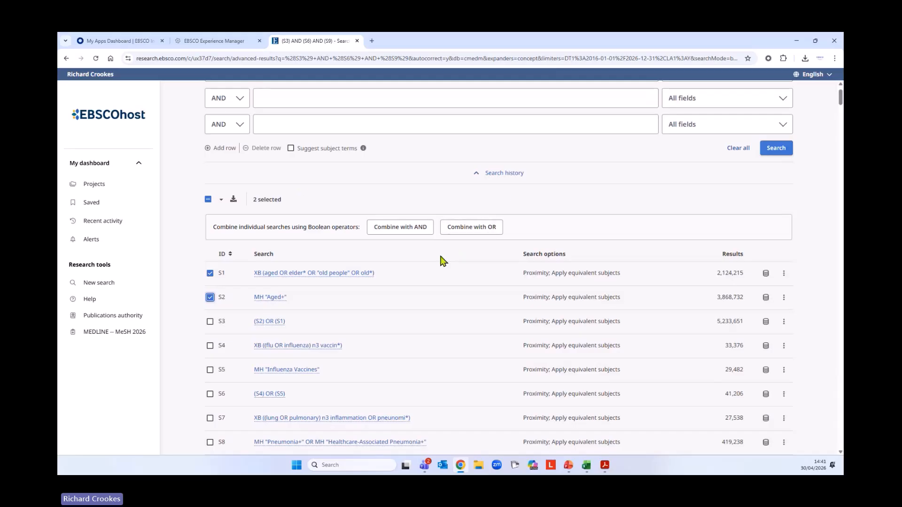
scroll(402, 324, "up", 1)
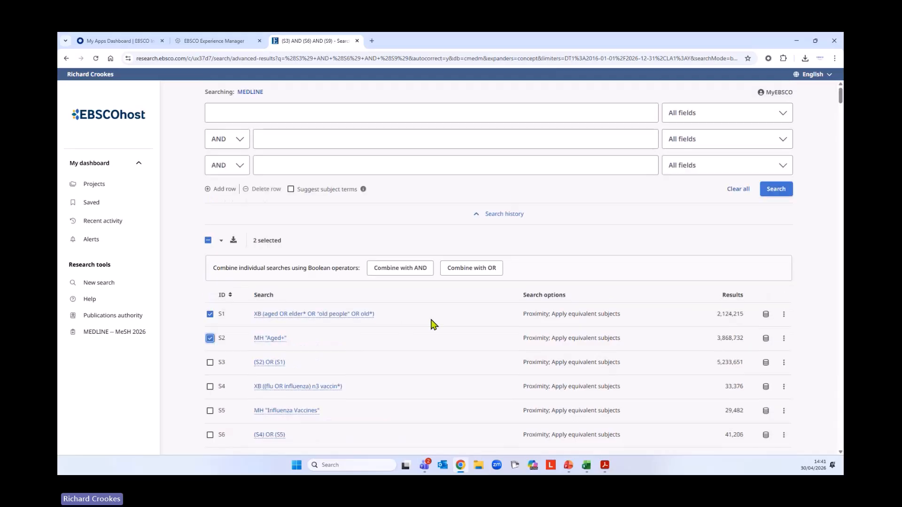
left_click(479, 270)
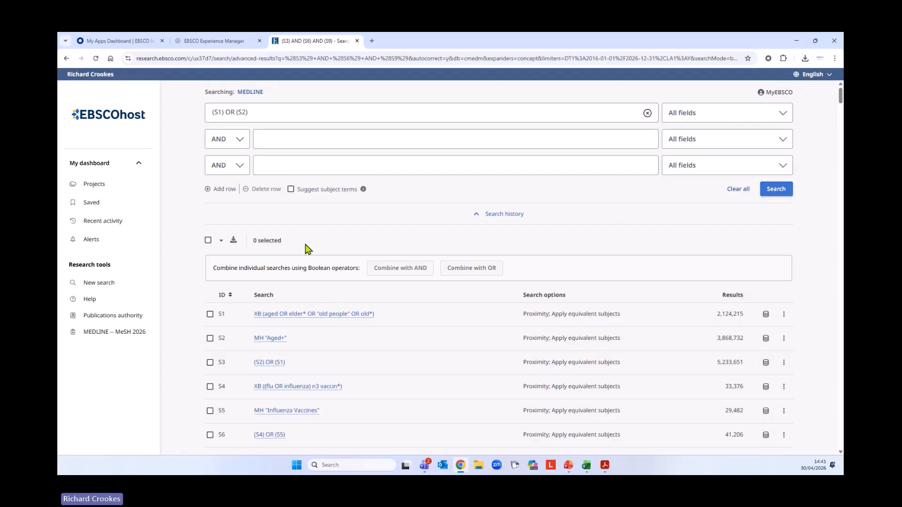
left_click(738, 192)
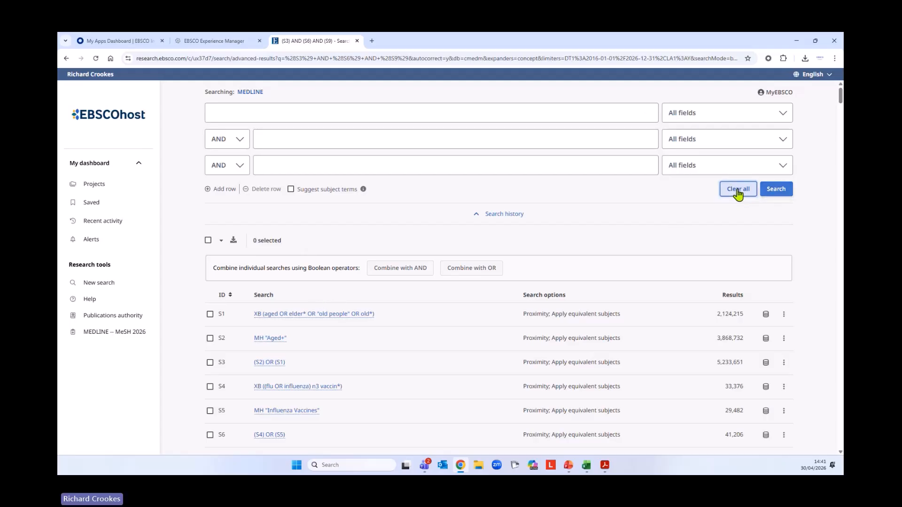
- Review search history lines S1 to S12 and browse the first articles in the date- and language-limited results
scroll(453, 277, "down", 3)
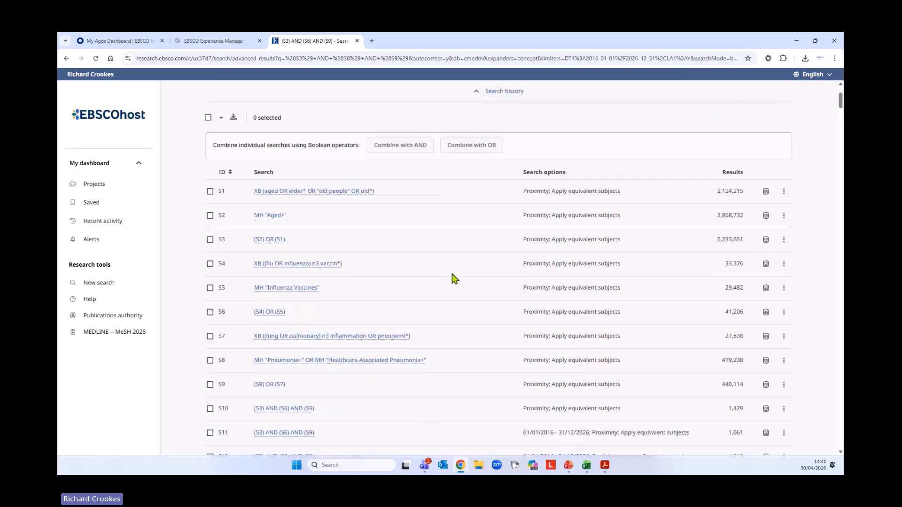
scroll(454, 279, "down", 1)
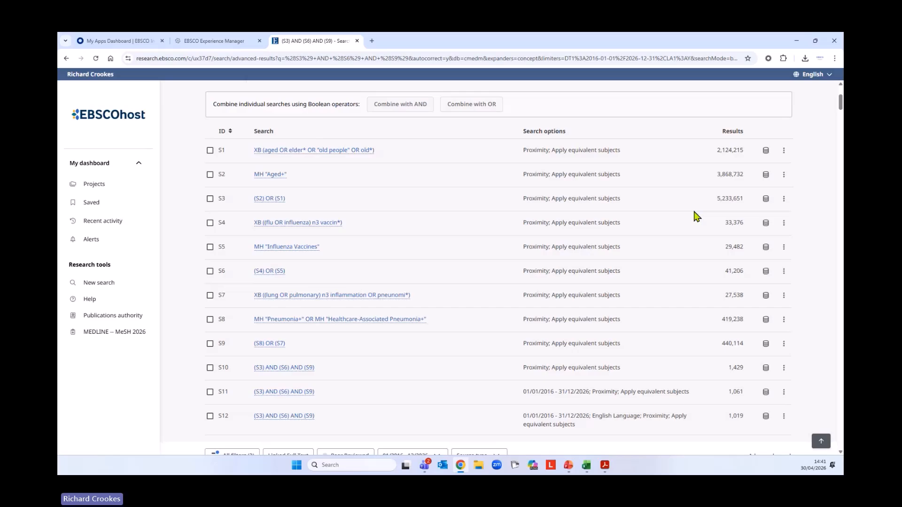
scroll(459, 249, "down", 1)
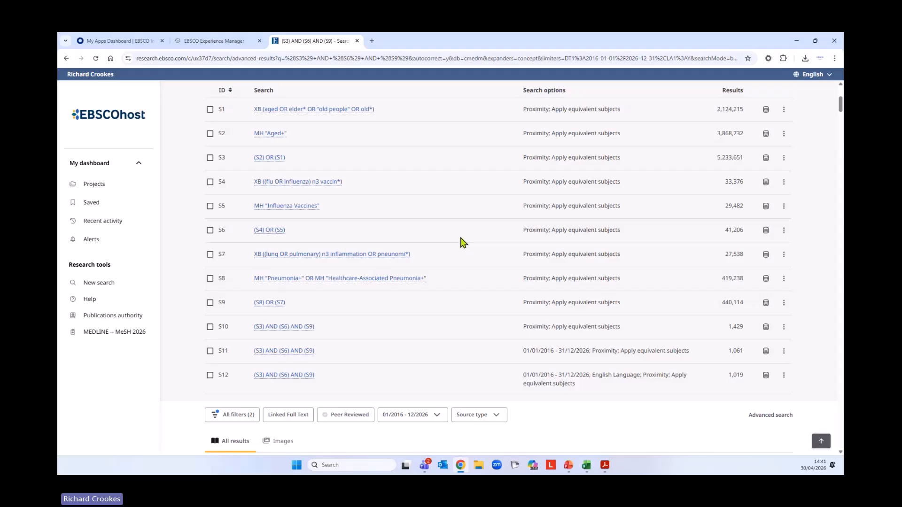
scroll(450, 238, "down", 3)
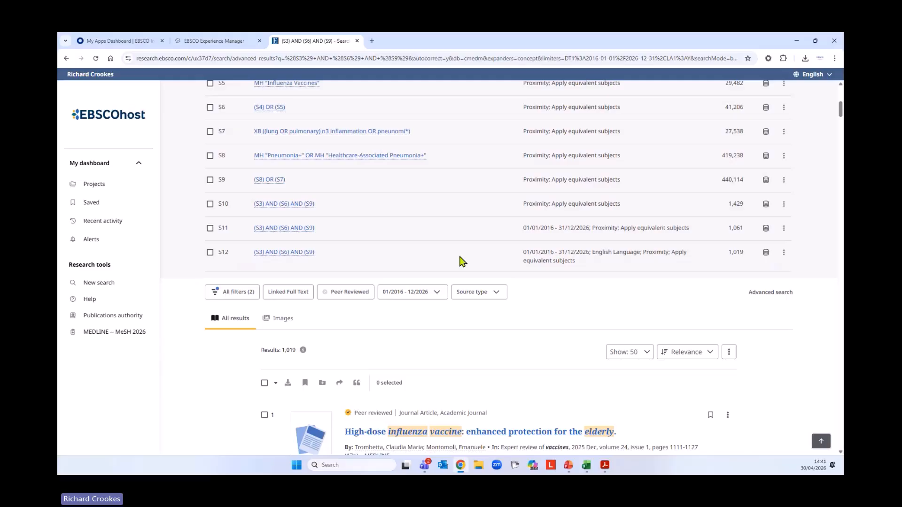
scroll(443, 264, "down", 3)
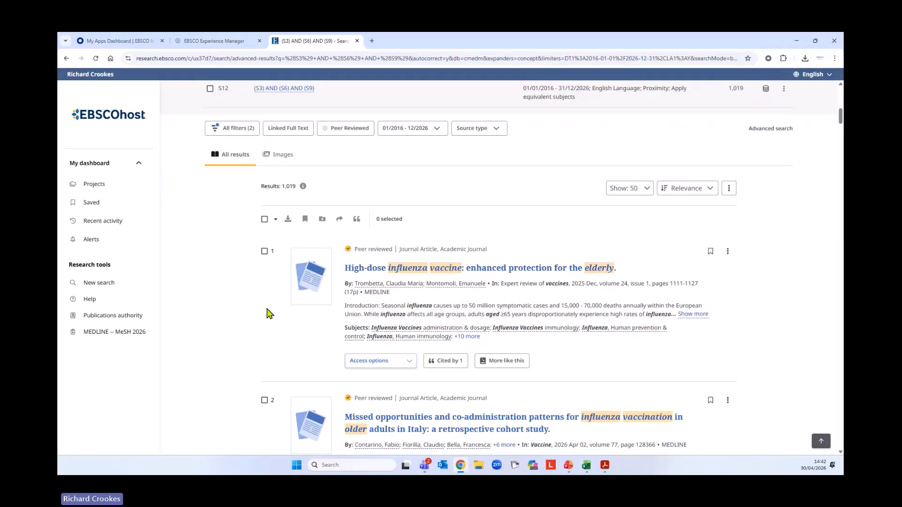
key("alt+Tab")
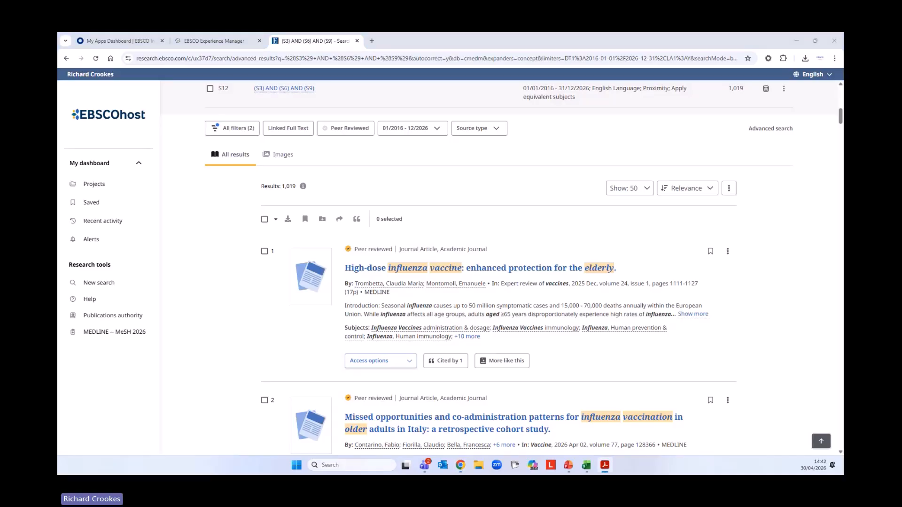
key("alt+Tab")
scroll(749, 252, "down", 1)
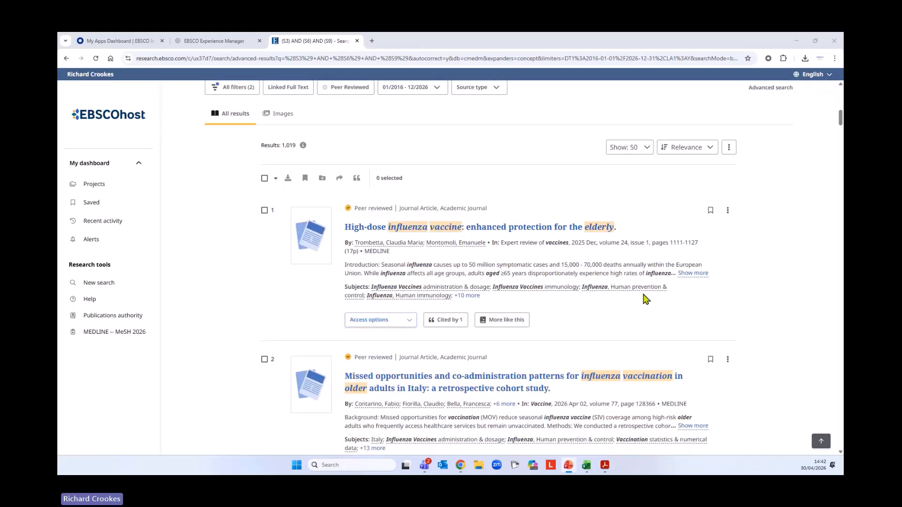
scroll(643, 315, "down", 6)
scroll(643, 321, "down", 10)
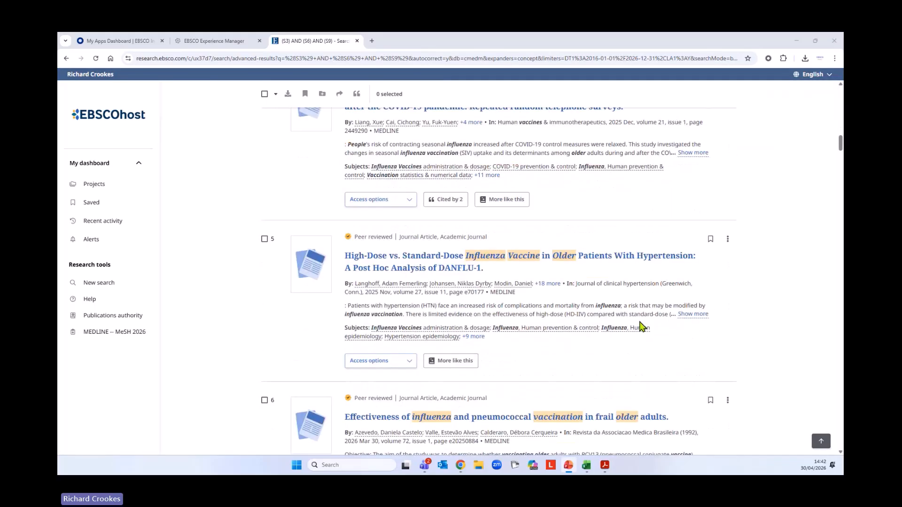
scroll(641, 326, "up", 10)
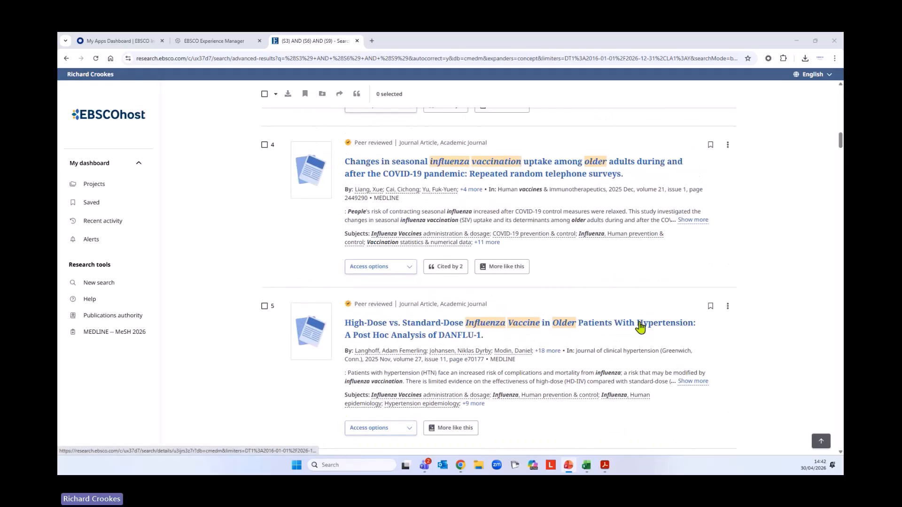
- Select all 50 listed results of the date- and language-limited search and save them
scroll(641, 326, "up", 10)
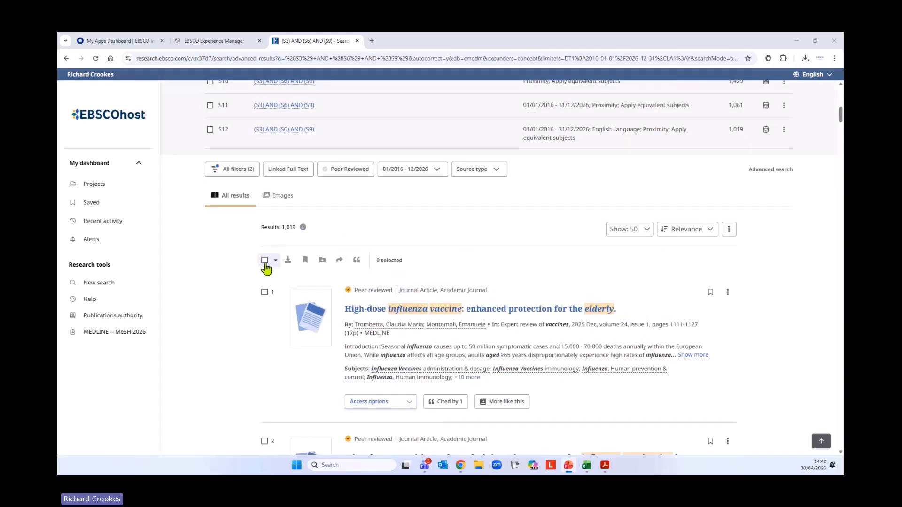
left_click(264, 260)
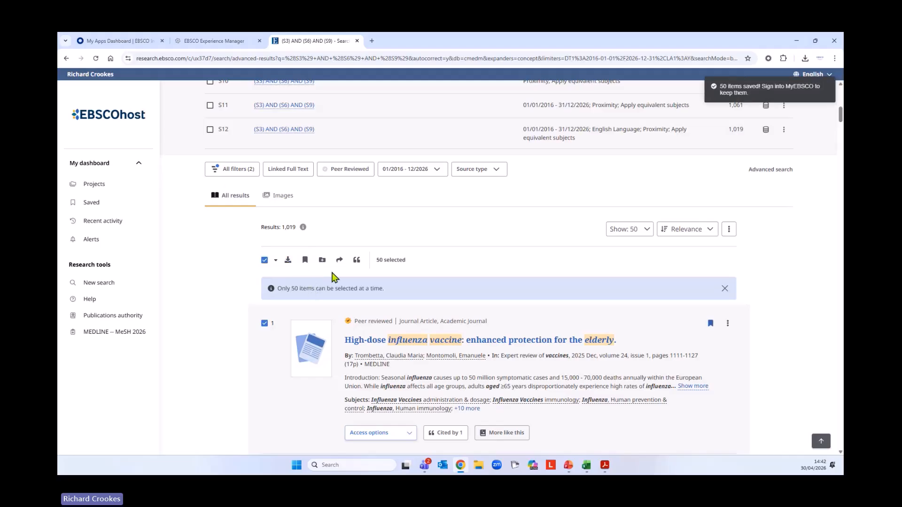
- View the cloud drive and email sharing options for the selected results, and close them without sending anything
left_click(340, 265)
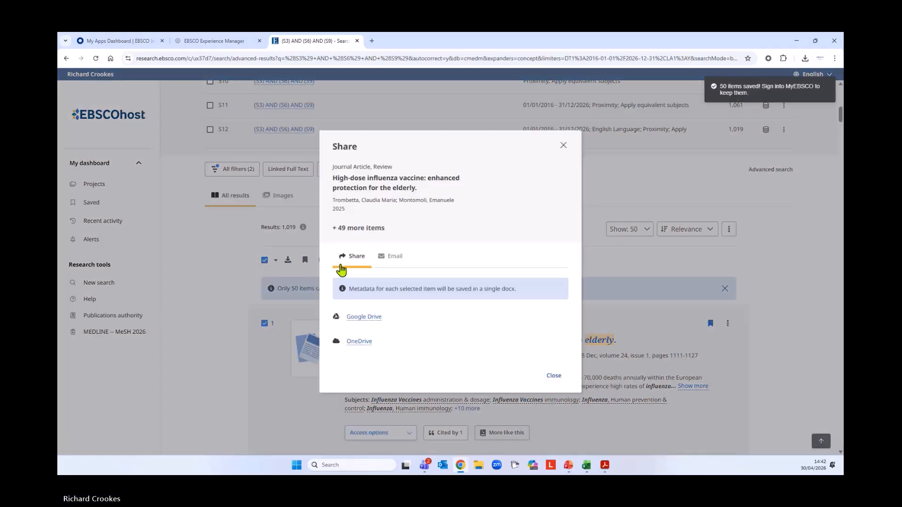
left_click(389, 258)
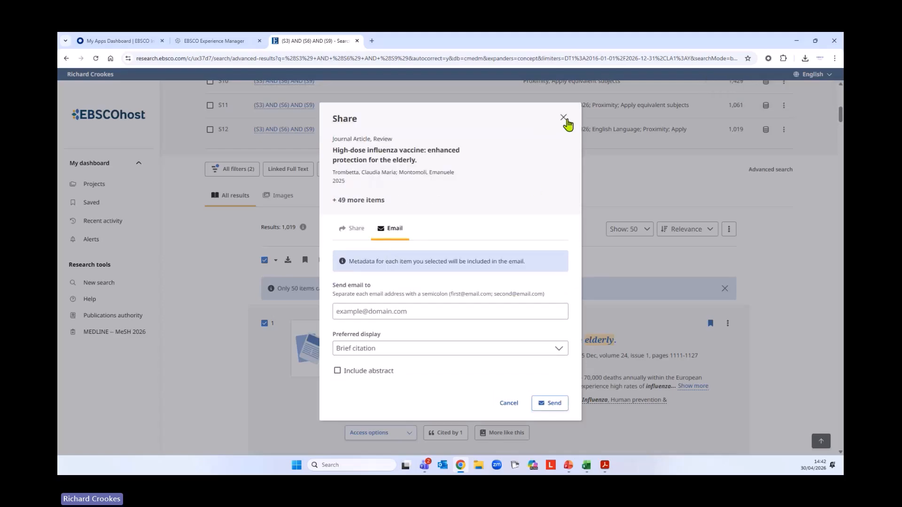
left_click(565, 120)
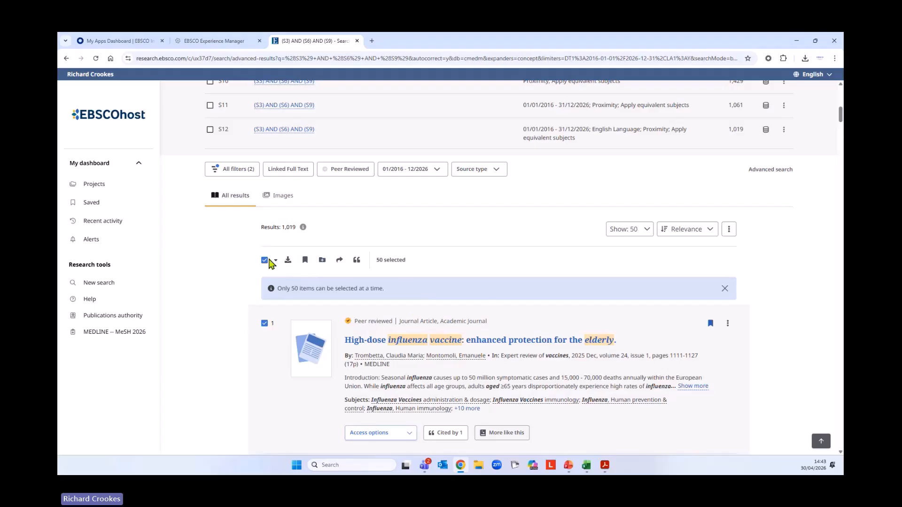
- Open the saved records and start creating a MyEBSCO account to keep them
left_click(87, 204)
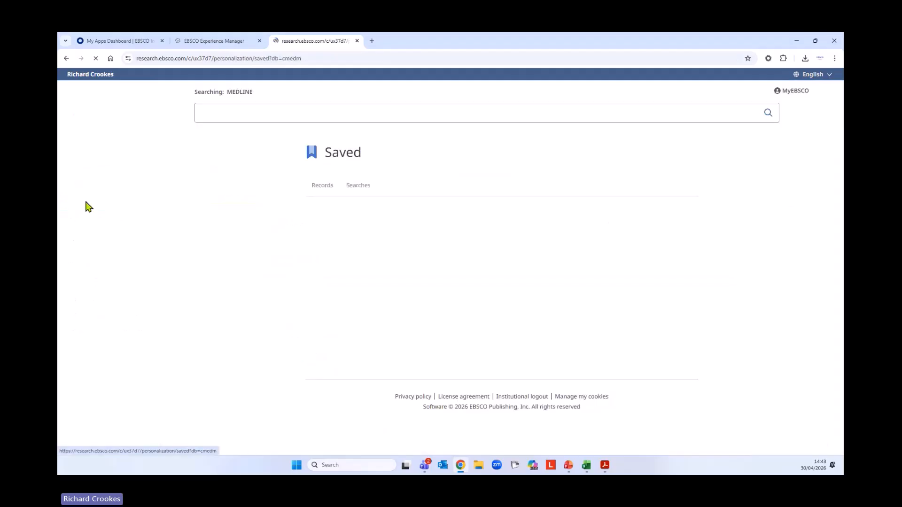
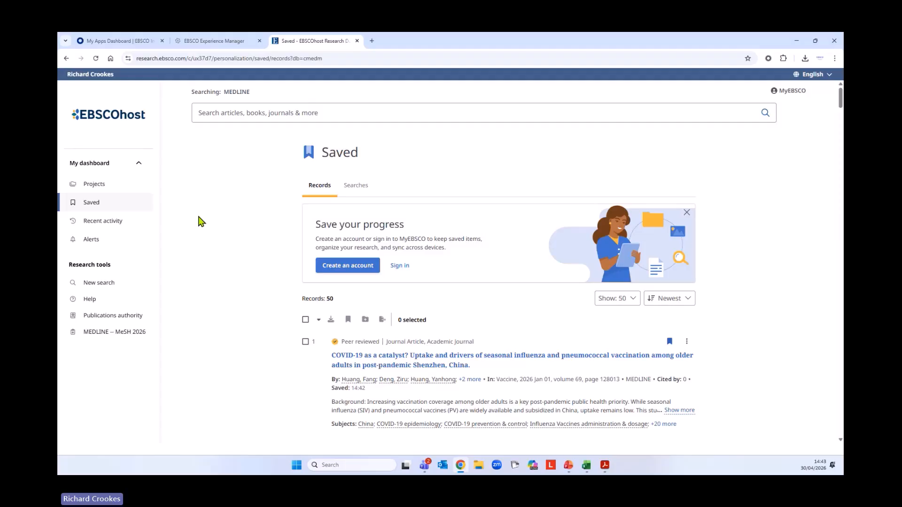
left_click(345, 267)
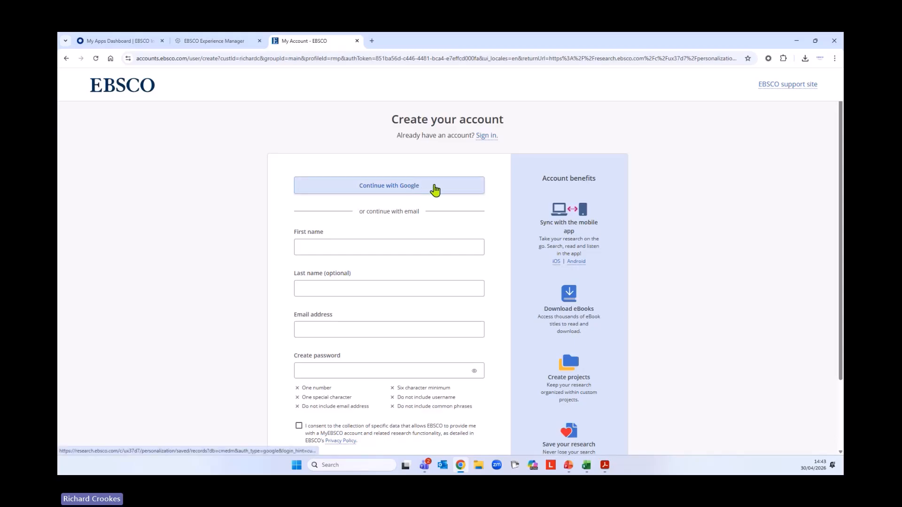
- Fill in the first name and email address on the account creation form, and consent to the data collection
left_click(310, 245)
left_click(346, 268)
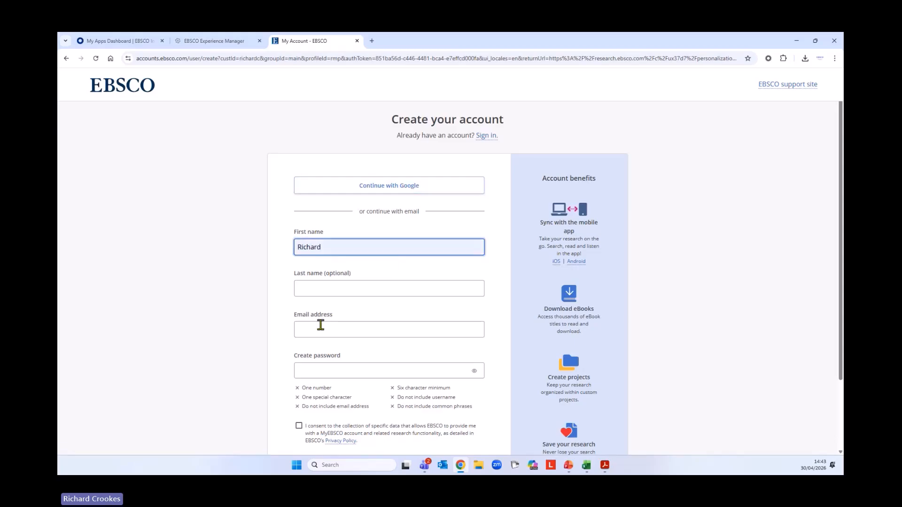
left_click(321, 325)
left_click(404, 353)
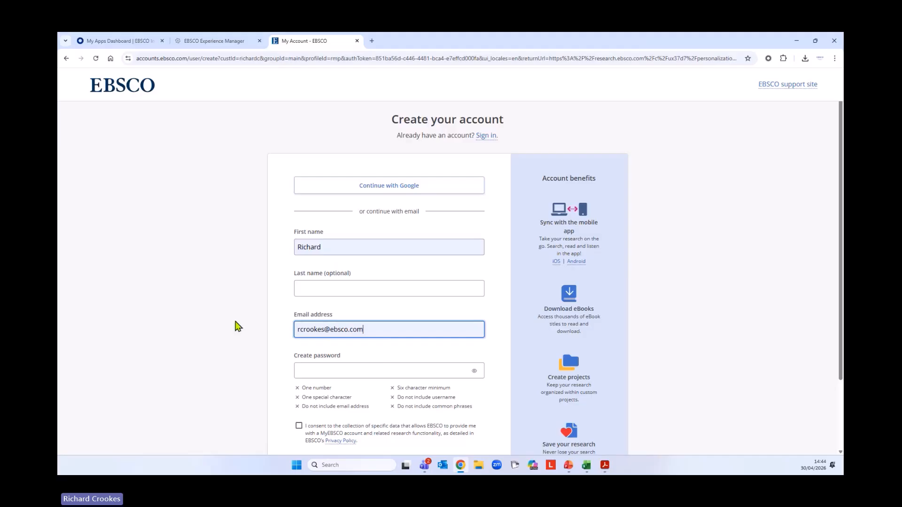
scroll(237, 326, "down", 1)
left_click(314, 330)
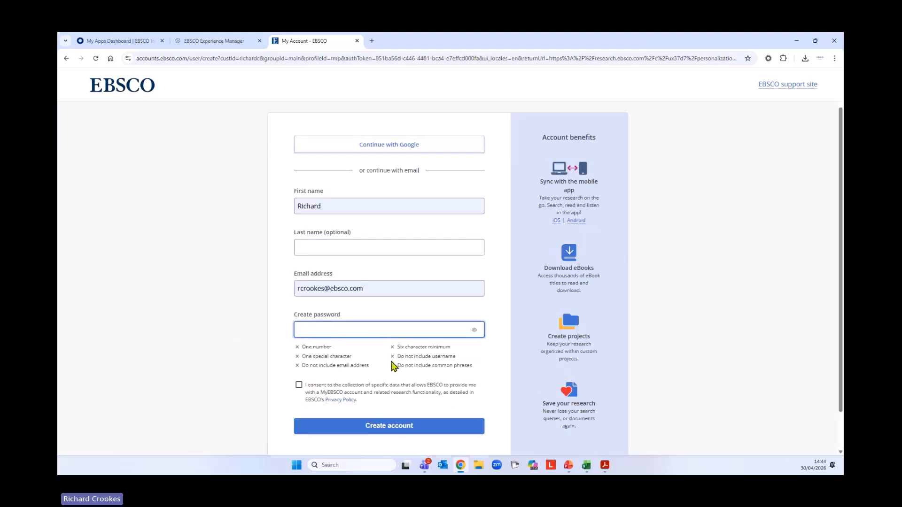
left_click(299, 385)
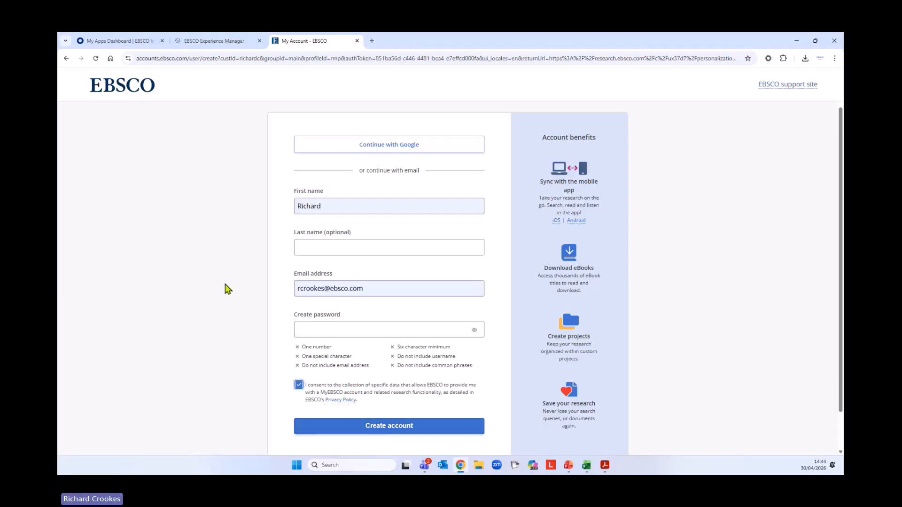
- Switch from creating an account to signing in with an existing MyEBSCO account
scroll(227, 291, "up", 1)
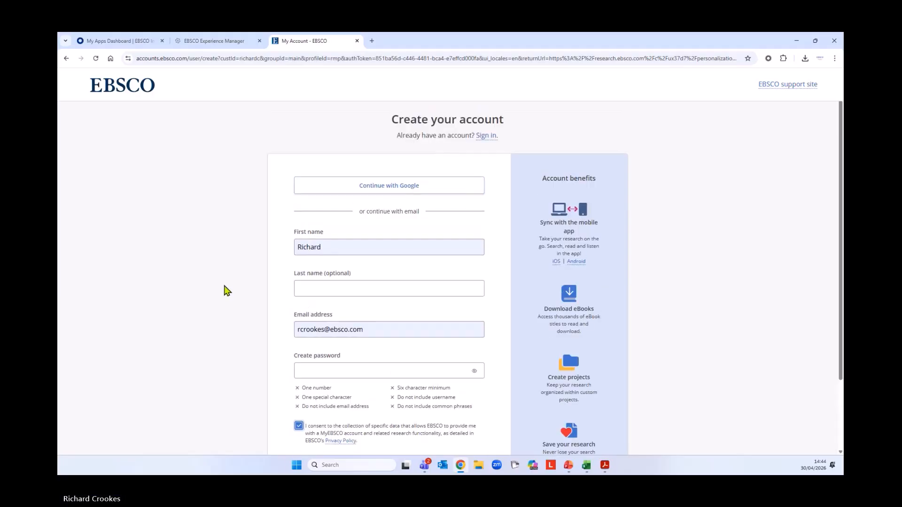
left_click(487, 137)
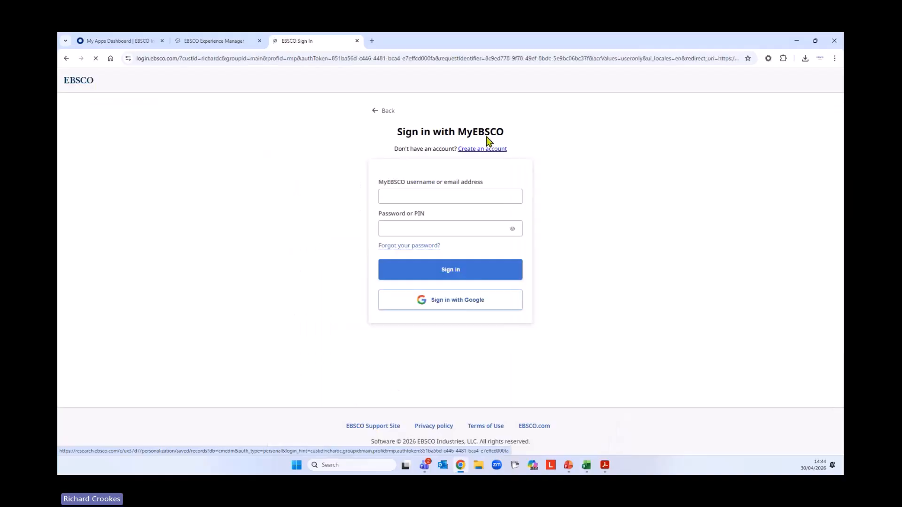
- Sign in to the MyEBSCO account using the stored e-mail address
left_click(437, 196)
left_click(445, 218)
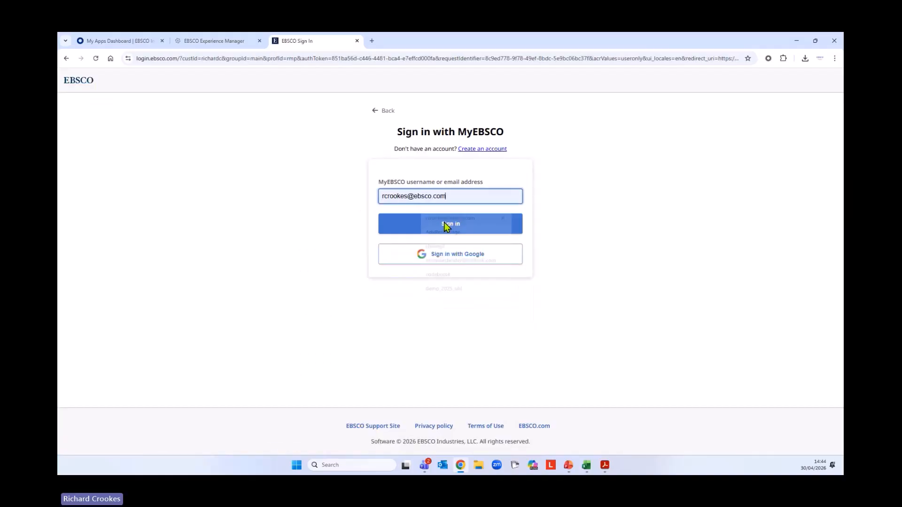
left_click(458, 225)
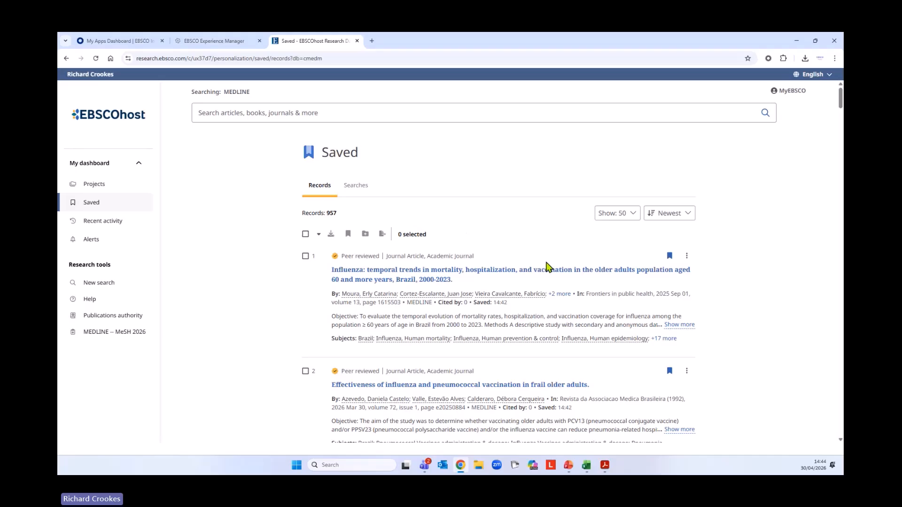
- Review the saved records list and remove the first record, on influenza trends in older adults in Brazil, from it
scroll(546, 264, "down", 2)
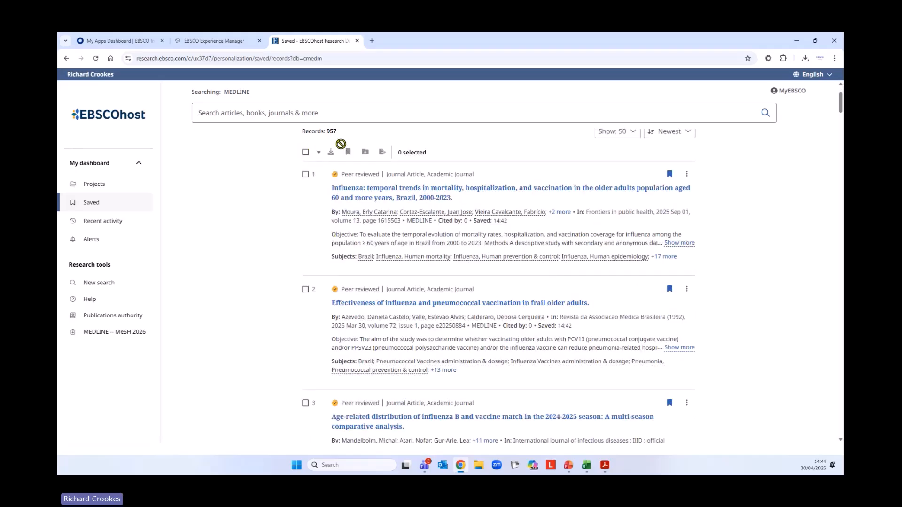
scroll(340, 146, "up", 2)
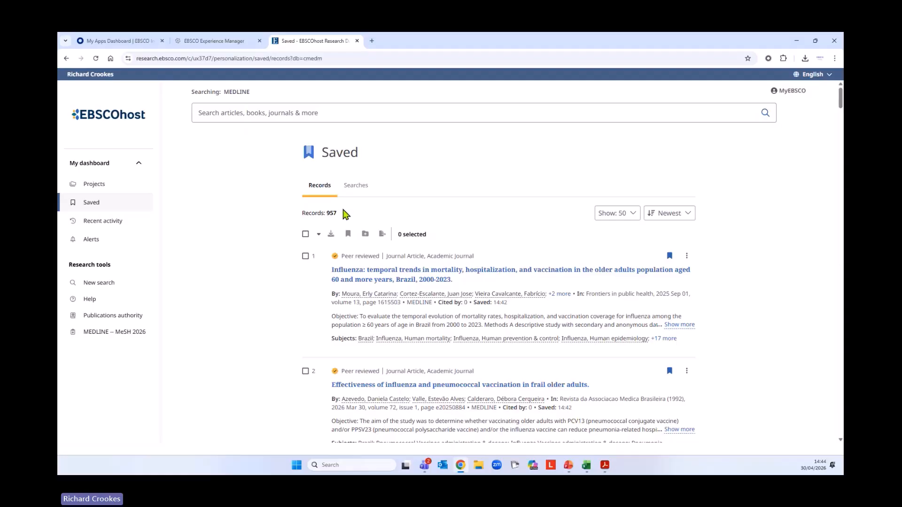
scroll(404, 275, "down", 2)
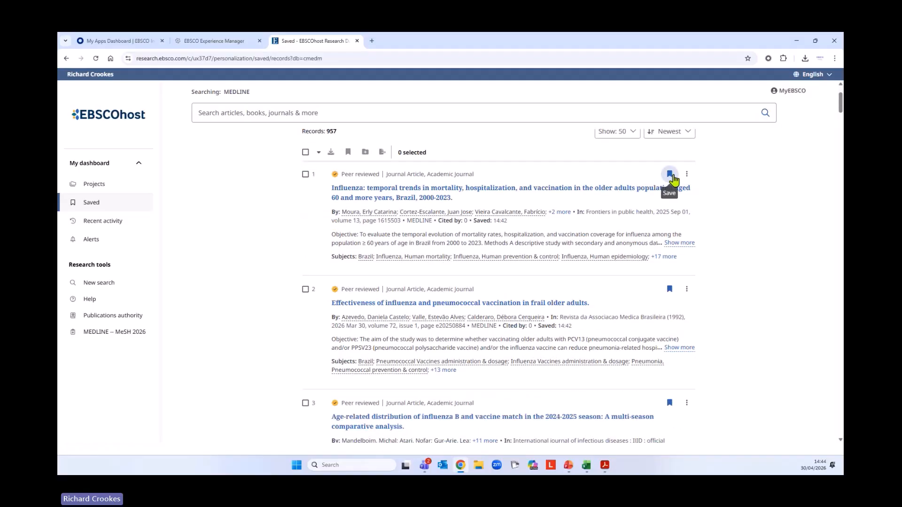
left_click(671, 175)
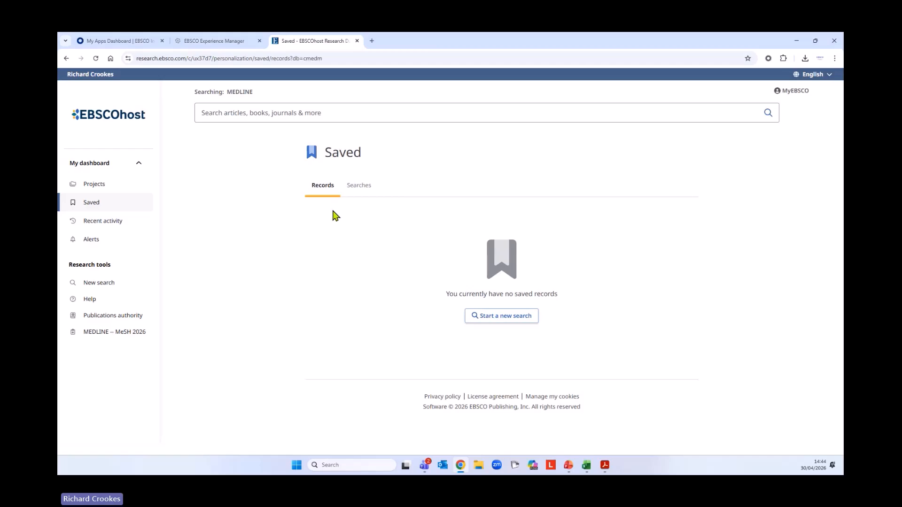
- Return to the (S3) AND (S6) AND (S9) search results and collapse the search history
right_click(68, 58)
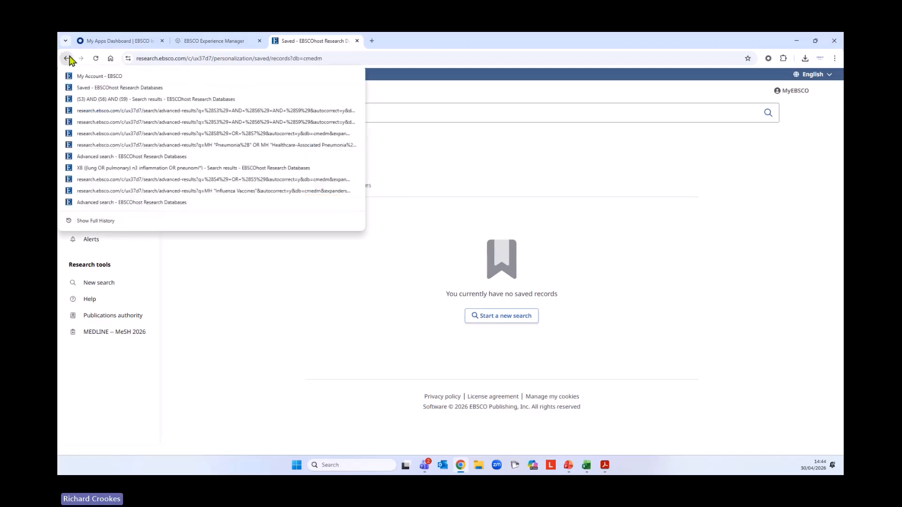
left_click(113, 100)
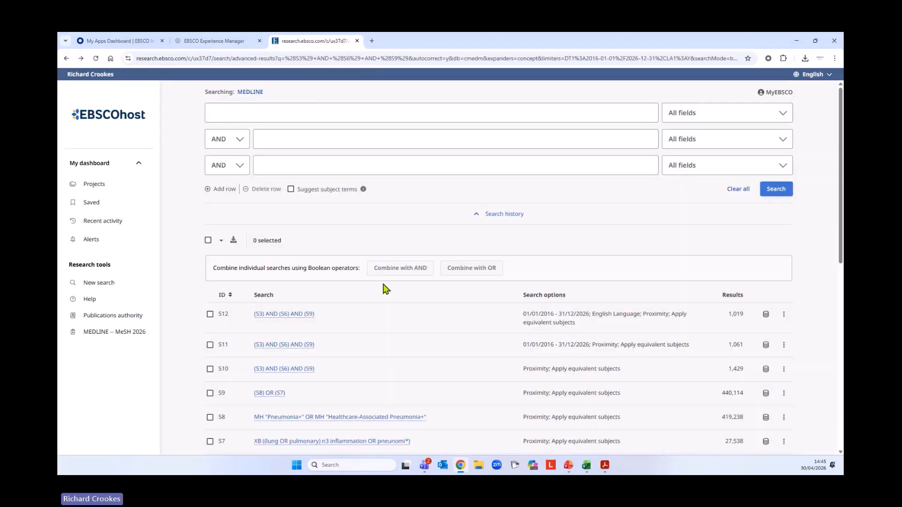
left_click(479, 215)
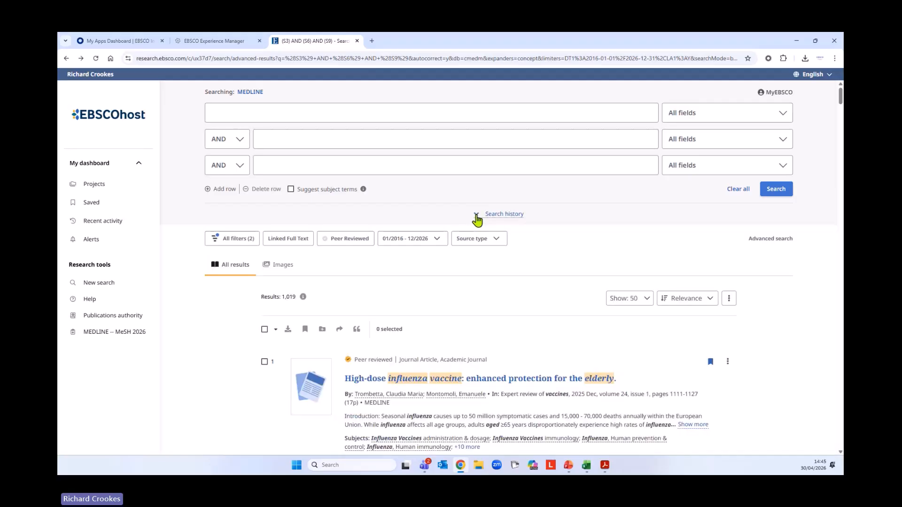
scroll(191, 277, "down", 3)
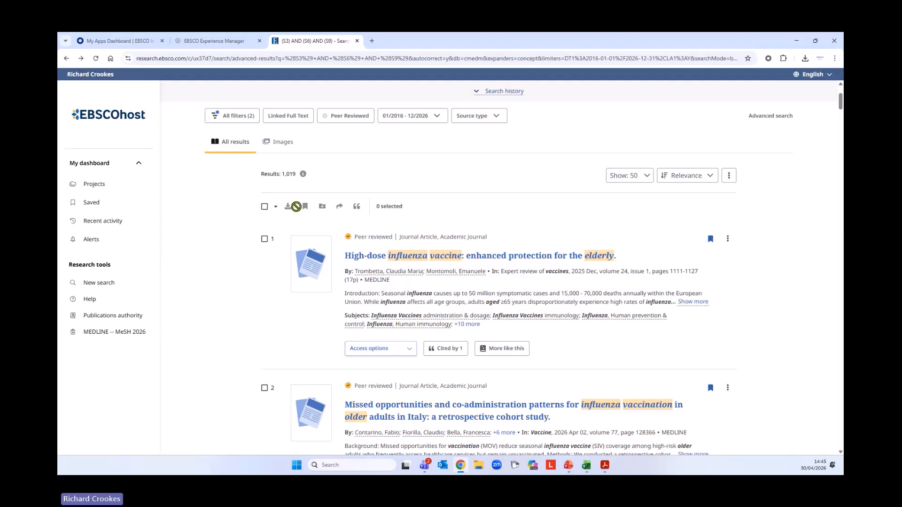
- Toggle the second result's bookmark and save all 50 results on the page together
left_click(710, 388)
scroll(625, 346, "down", 3)
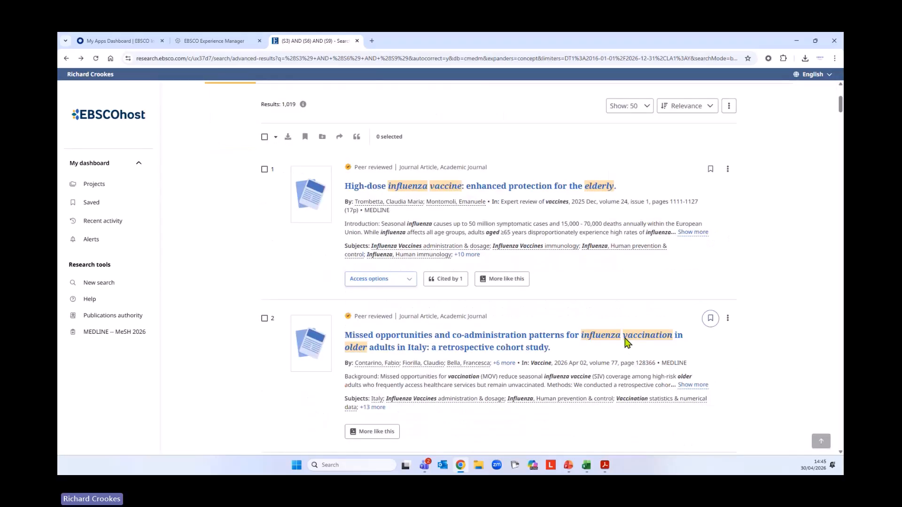
scroll(373, 282, "up", 3)
left_click(265, 207)
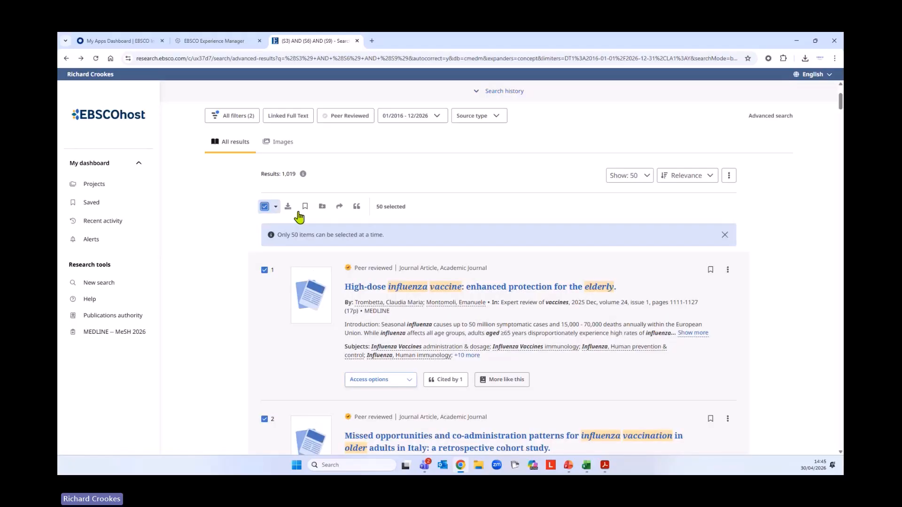
left_click(304, 207)
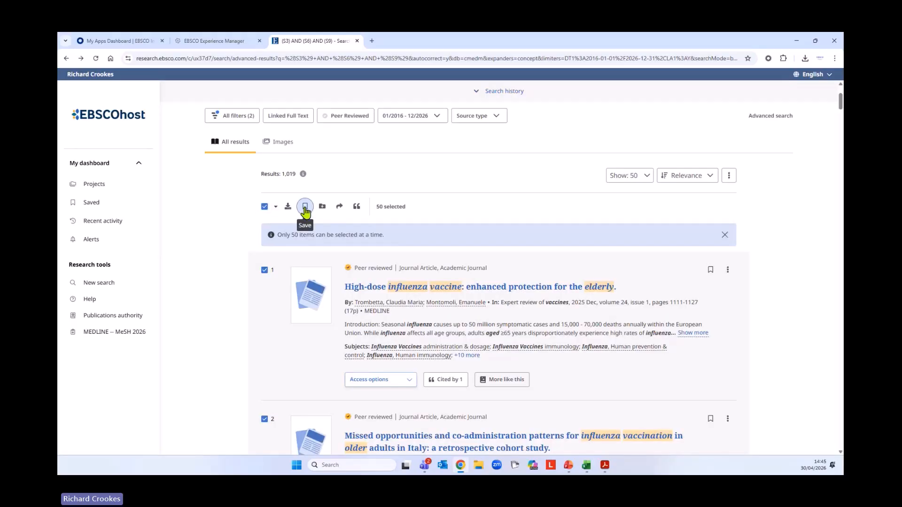
- Check the saved records and saved searches in the dashboard
left_click(91, 205)
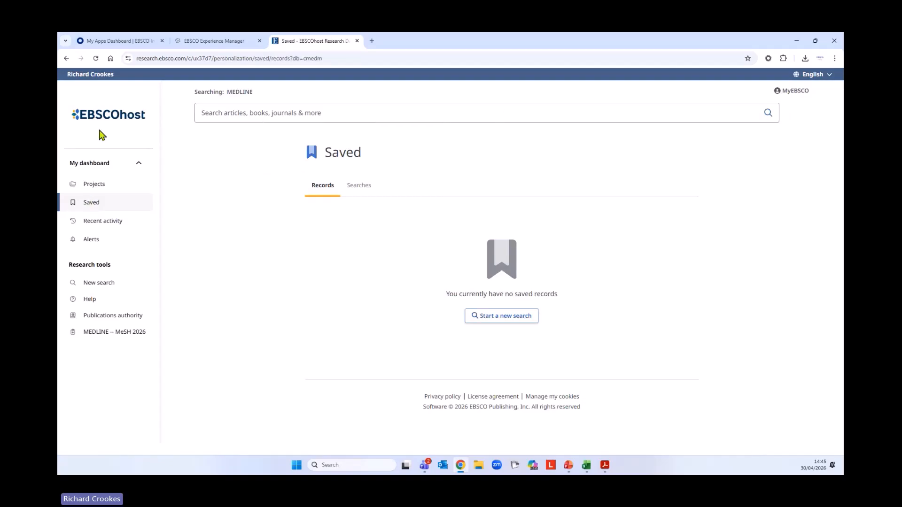
left_click(367, 196)
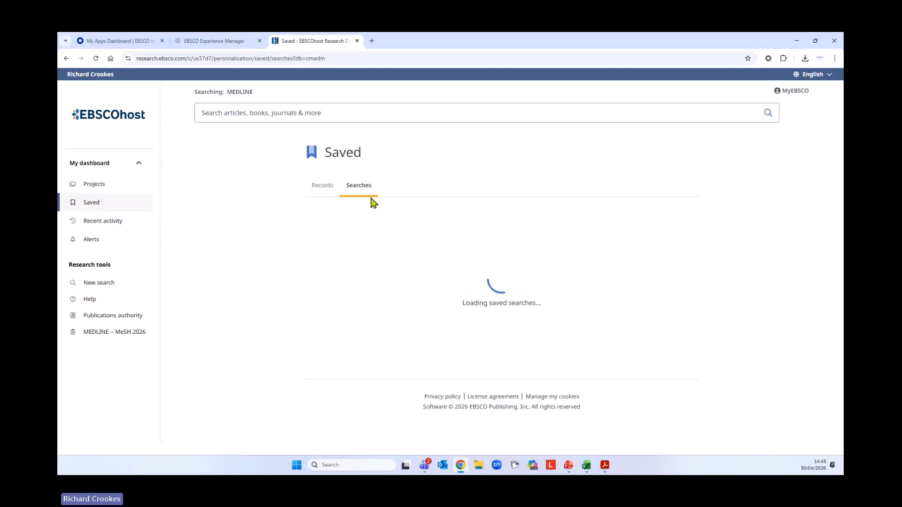
left_click(314, 187)
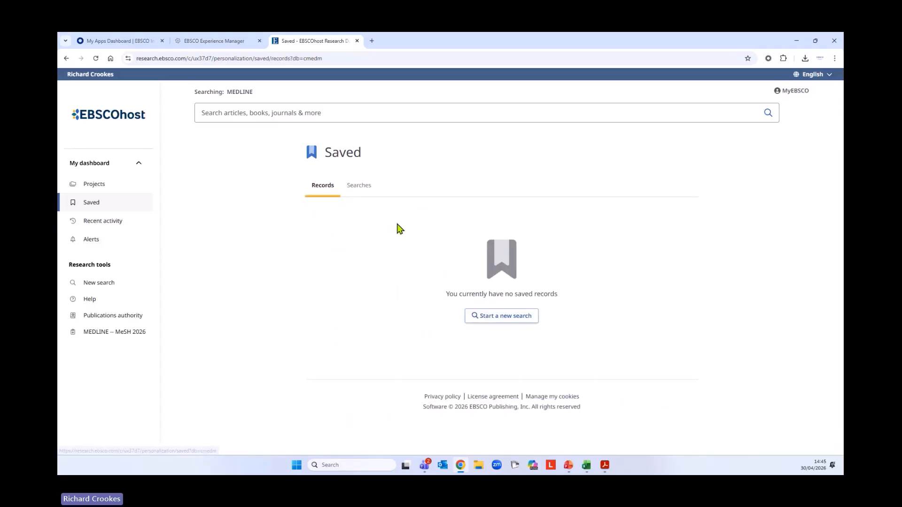
- Reopen the (S3) AND (S6) AND (S9) results from the browsing history and review the top records' saved markers
right_click(67, 58)
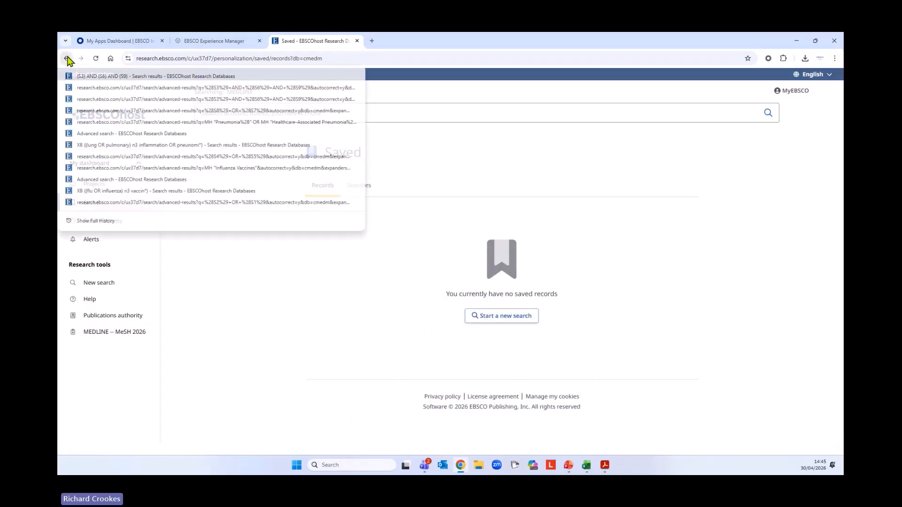
left_click(110, 77)
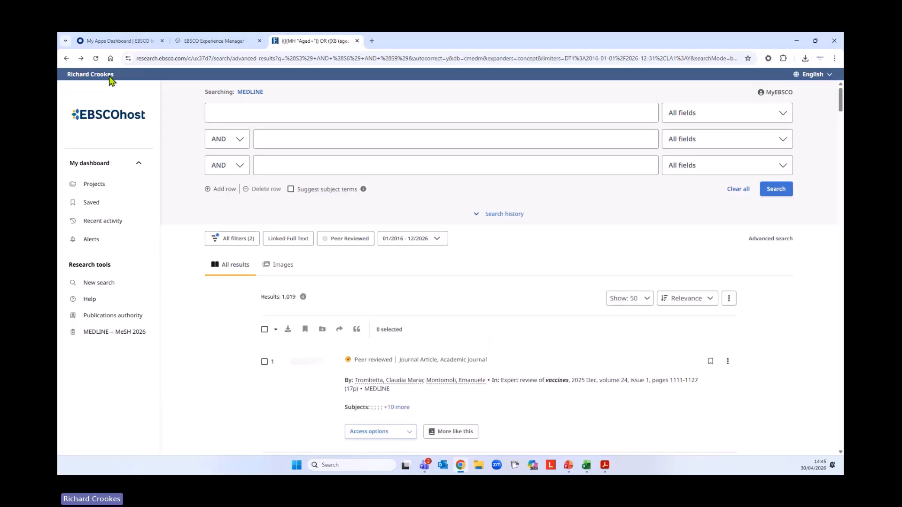
scroll(514, 267, "down", 3)
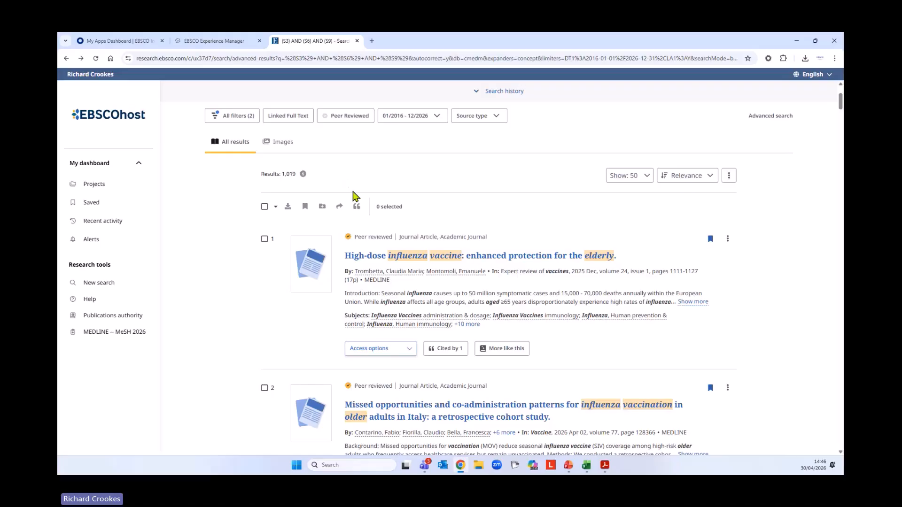
scroll(308, 215, "up", 3)
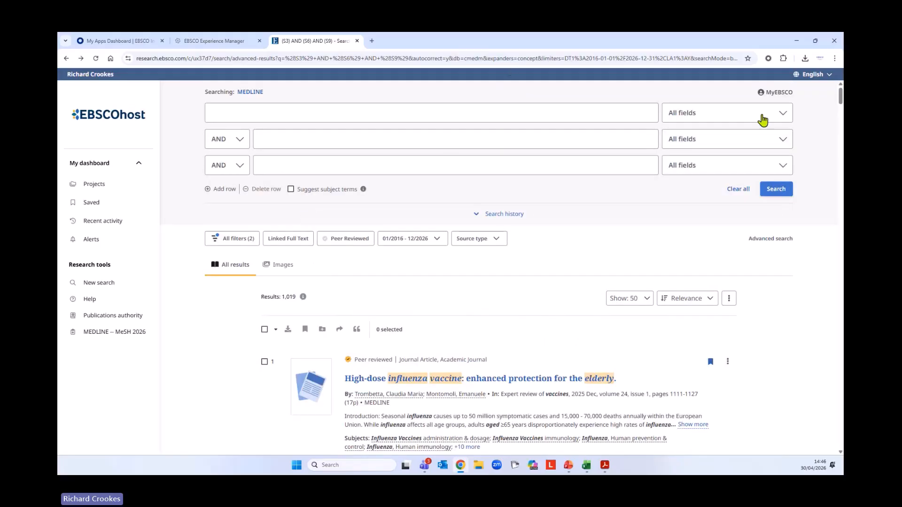
- Set the first search row's field to Author Address - AF
left_click(766, 117)
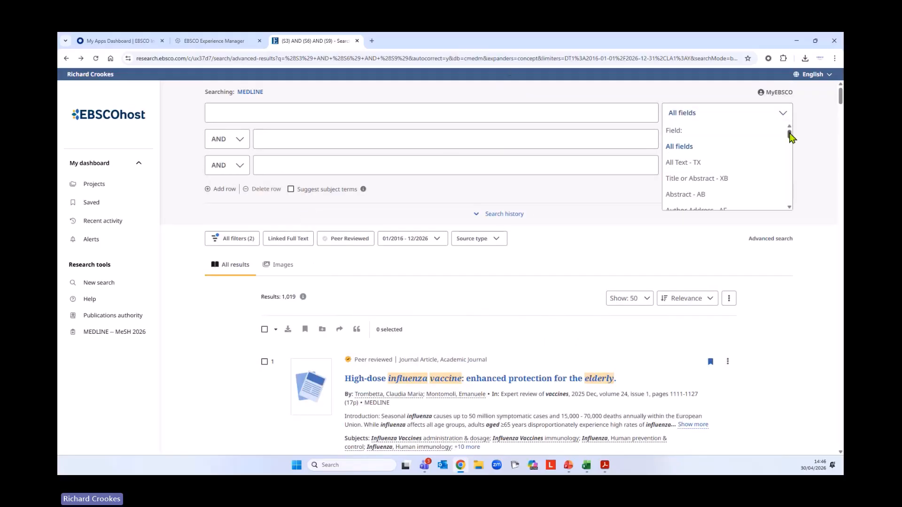
left_click_drag(789, 134, 791, 144)
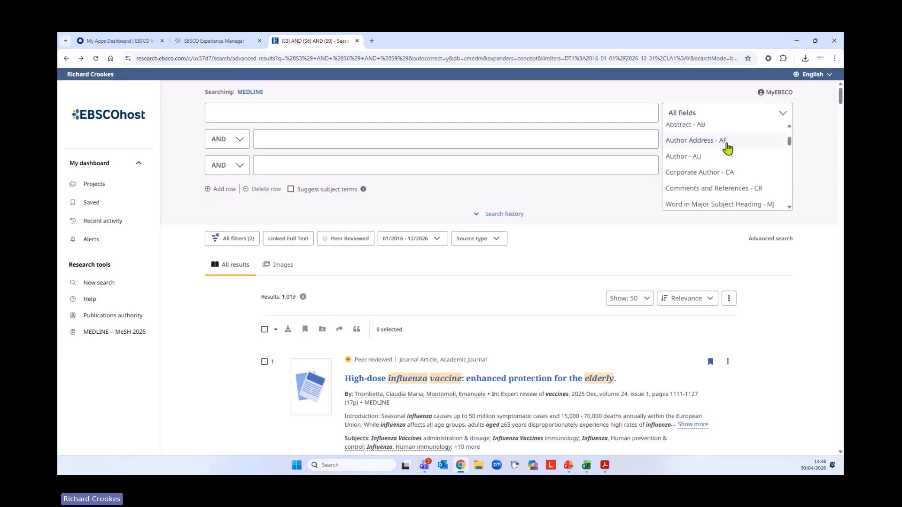
left_click(728, 147)
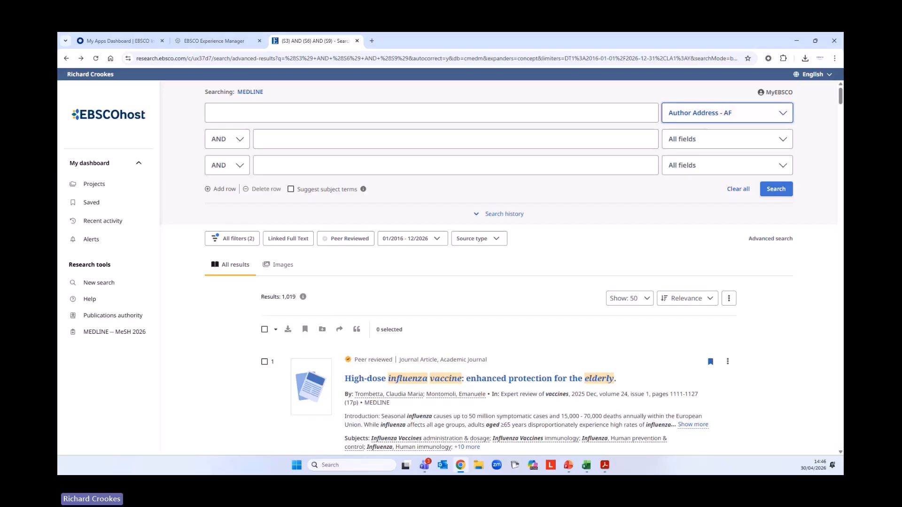
- Open the EBSCOhost help guide and go to its EBSCO Database Help Files page
left_click(94, 300)
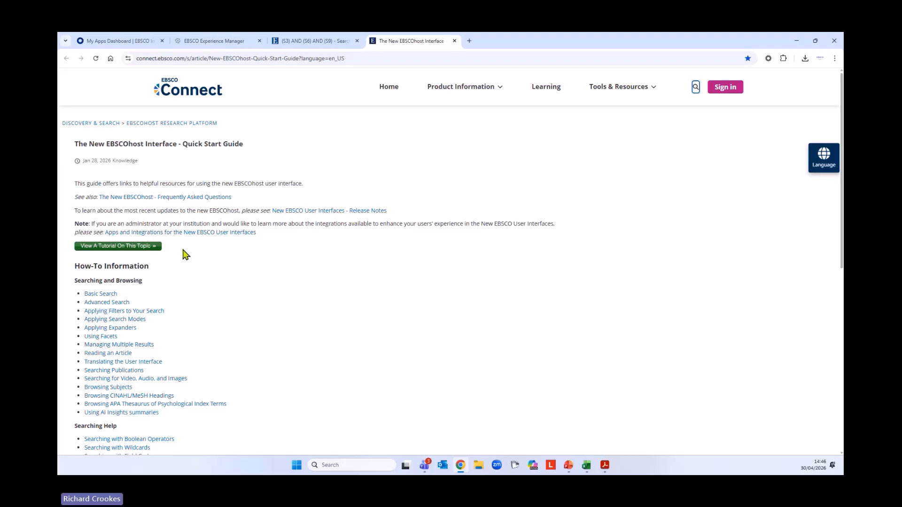
scroll(272, 324, "down", 8)
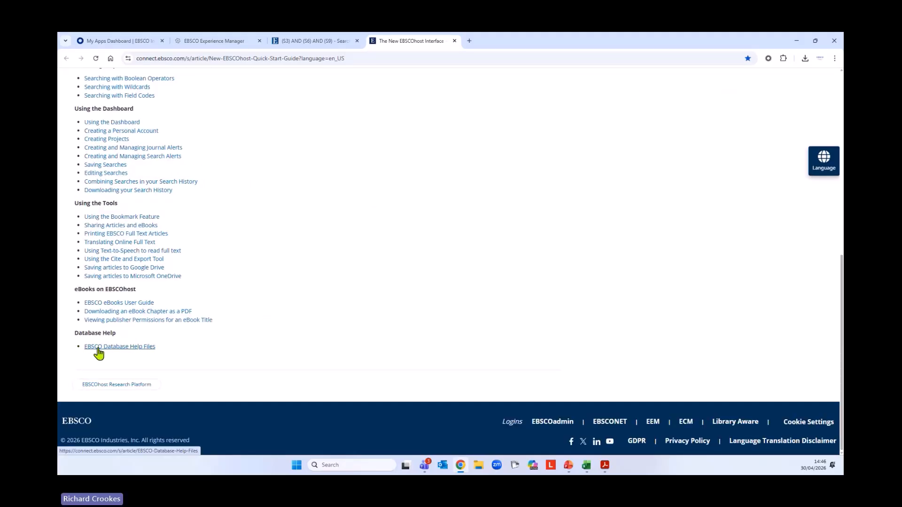
left_click(120, 347)
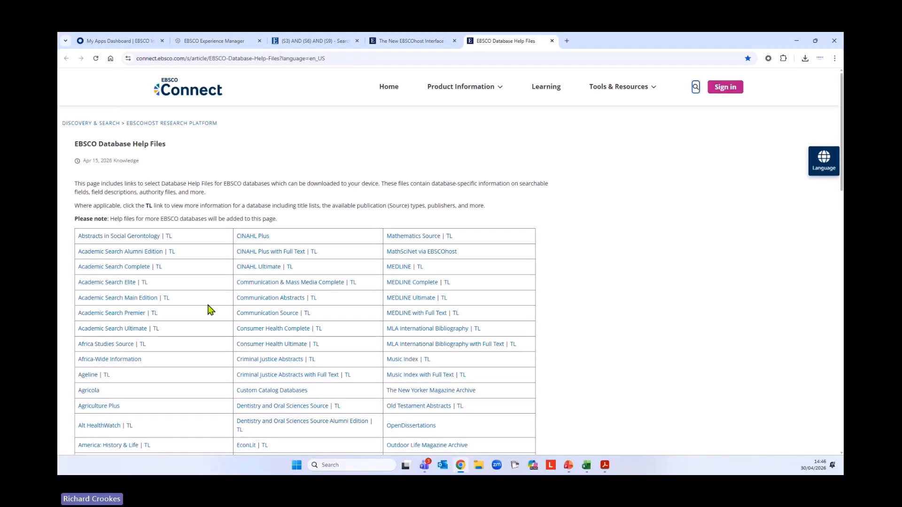
- Download the MEDLINE database help file and save it as a PDF in the Home Office folder
scroll(207, 293, "down", 1)
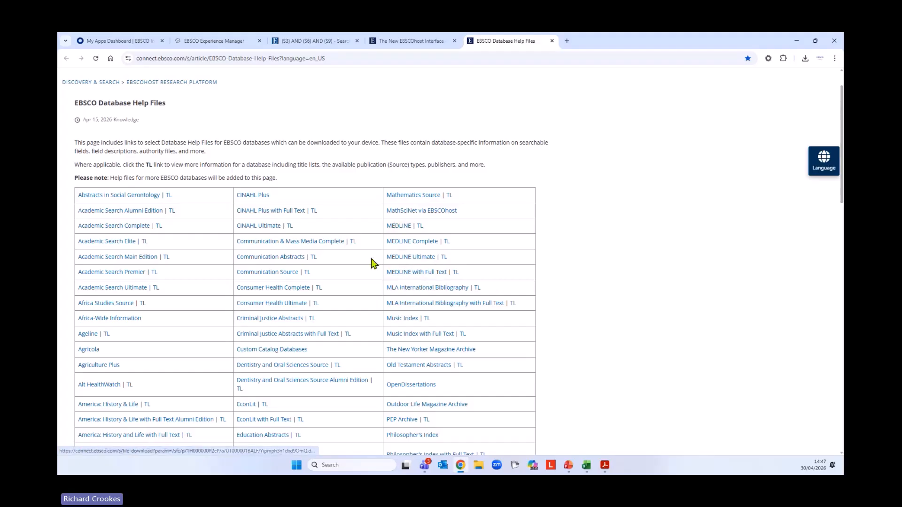
left_click(398, 226)
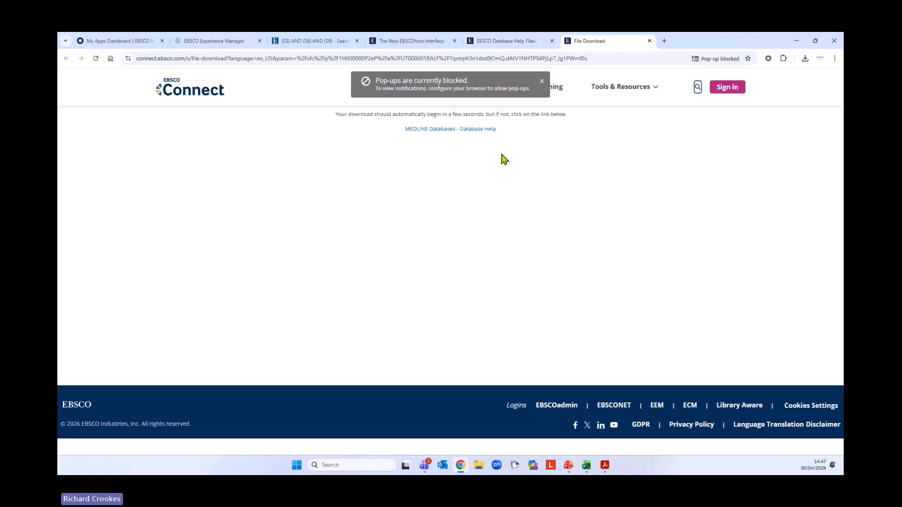
left_click(491, 134)
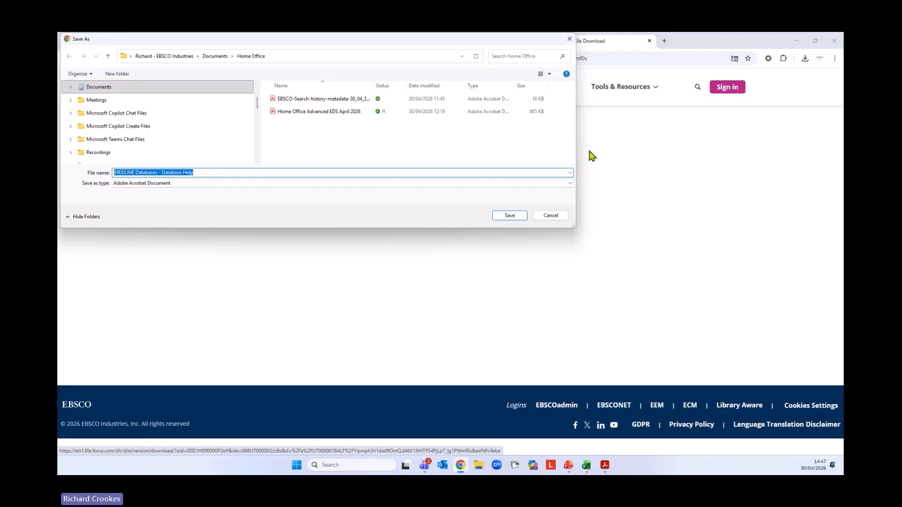
left_click(509, 218)
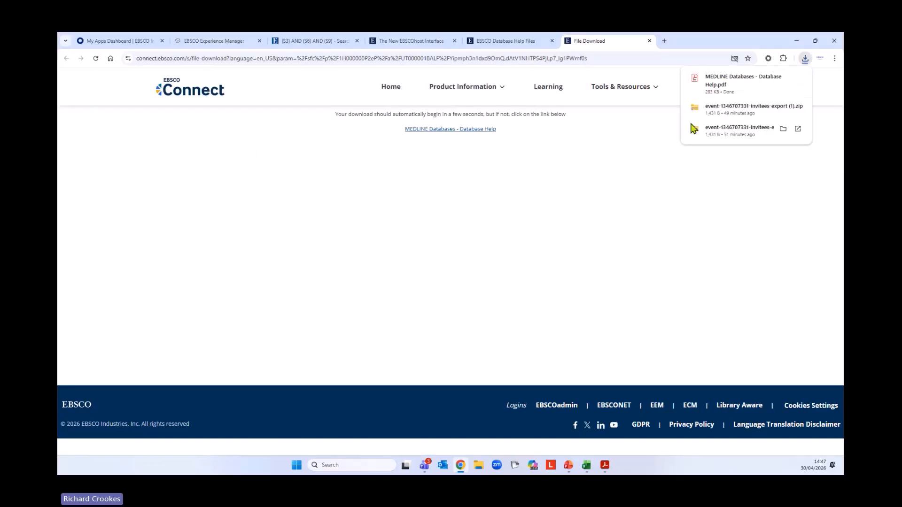
- Open the downloaded MEDLINE help PDF and read through its list of searchable field tags, including Author Address (AF)
left_click(716, 94)
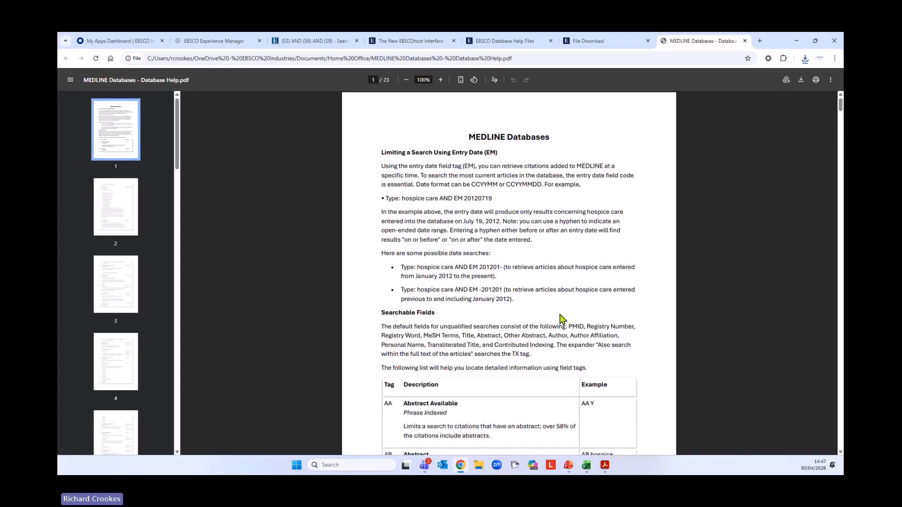
scroll(511, 311, "down", 1)
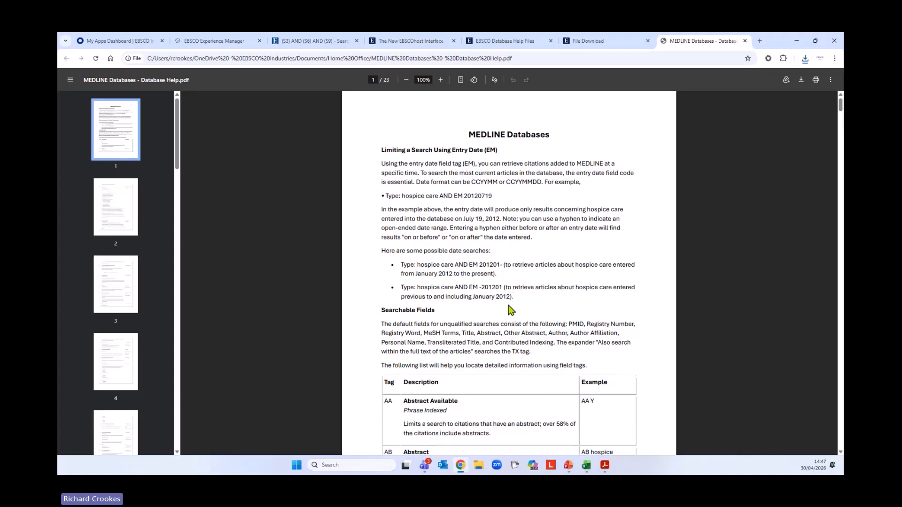
scroll(491, 309, "down", 3)
scroll(492, 309, "down", 5)
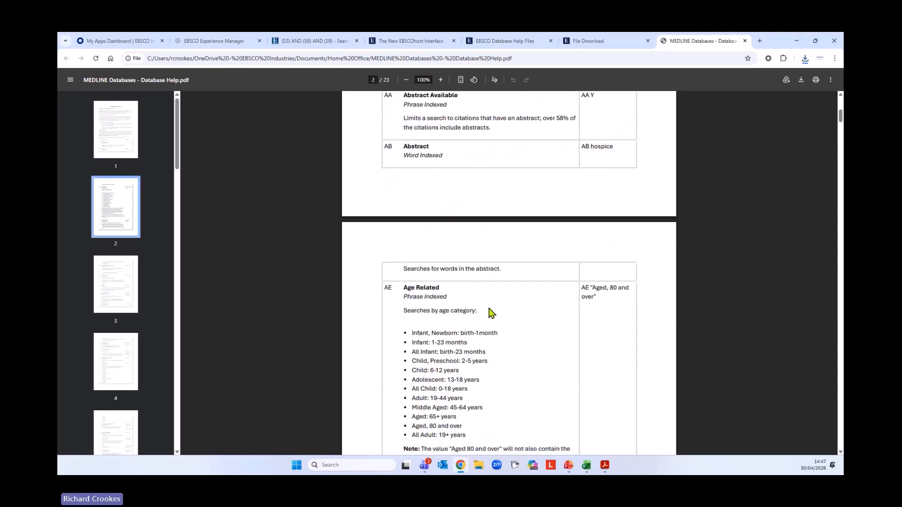
scroll(465, 277, "down", 3)
scroll(441, 282, "down", 3)
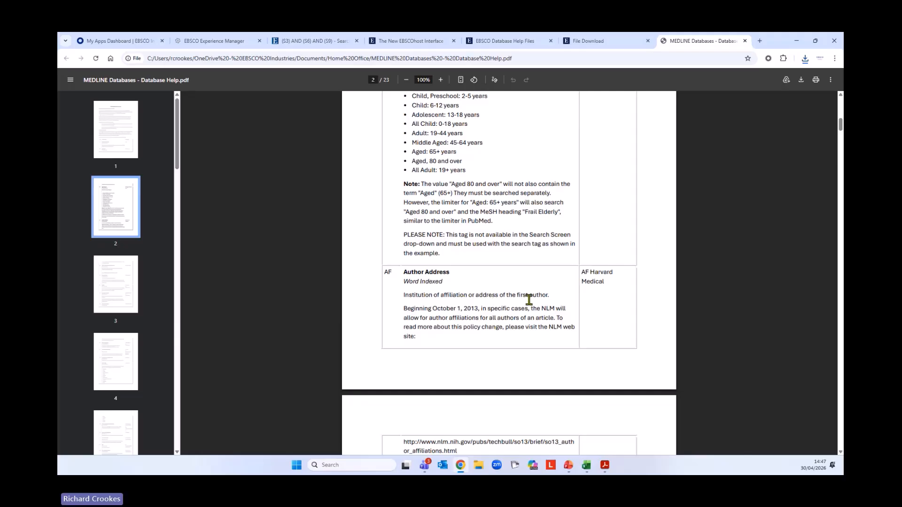
scroll(529, 299, "down", 4)
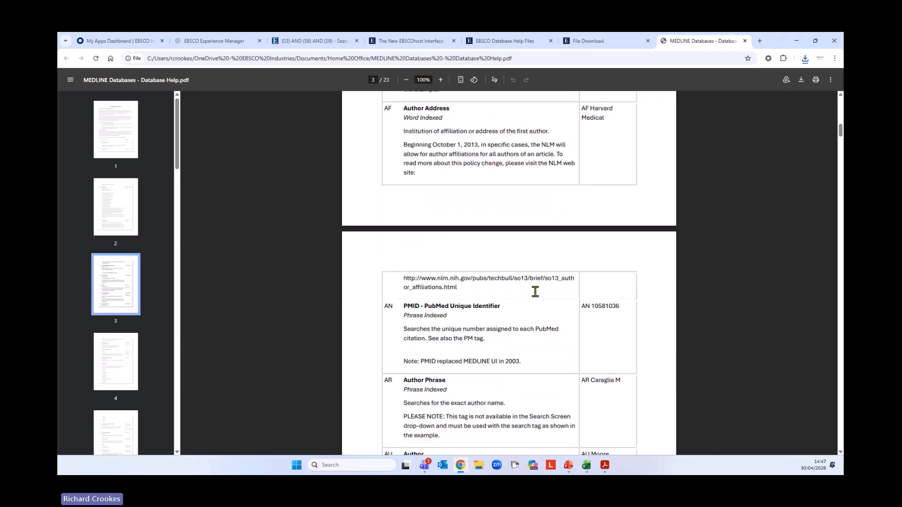
- Read through the remaining searchable field tags in the MEDLINE help PDF, from PMID onward to Publication Type and Latest Revision Date
scroll(535, 292, "down", 15)
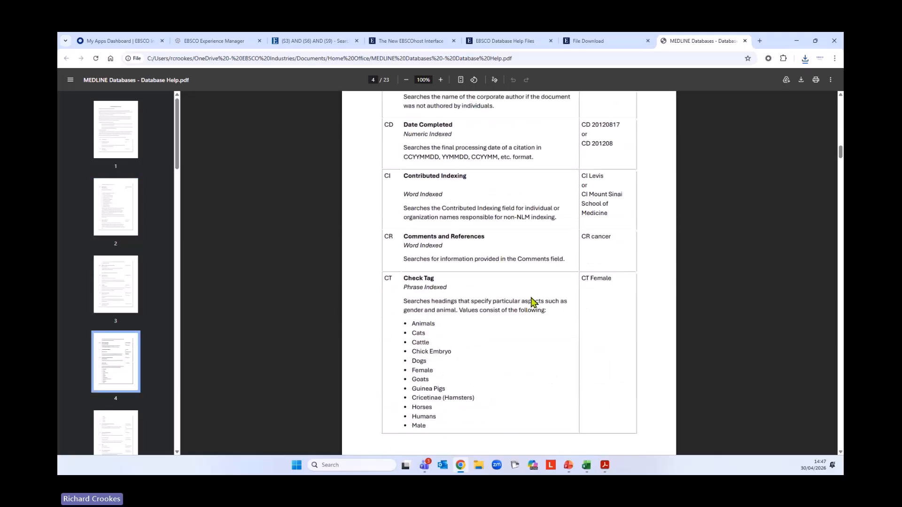
scroll(532, 303, "down", 15)
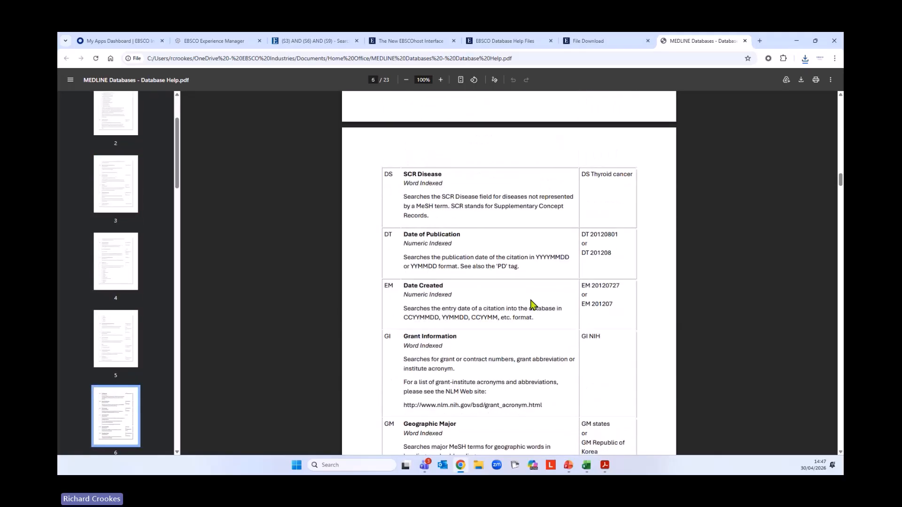
scroll(531, 305, "down", 10)
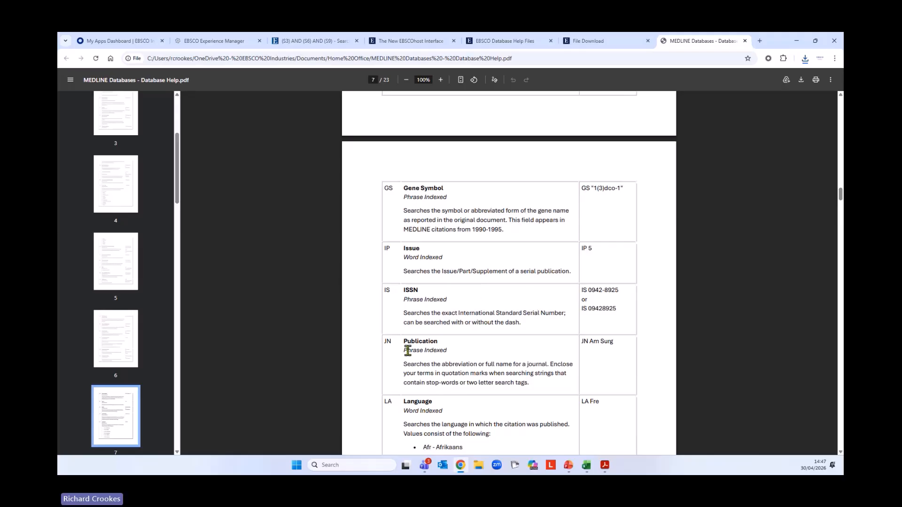
scroll(536, 356, "down", 3)
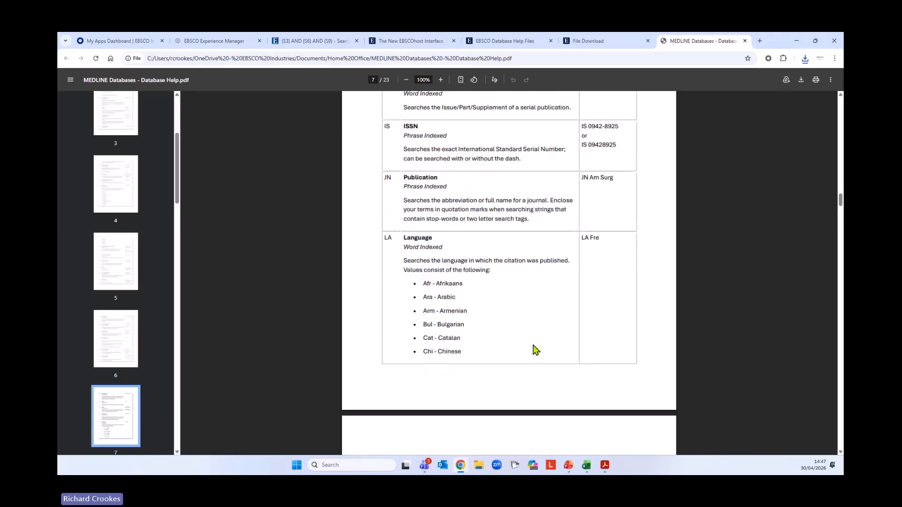
scroll(535, 350, "down", 12)
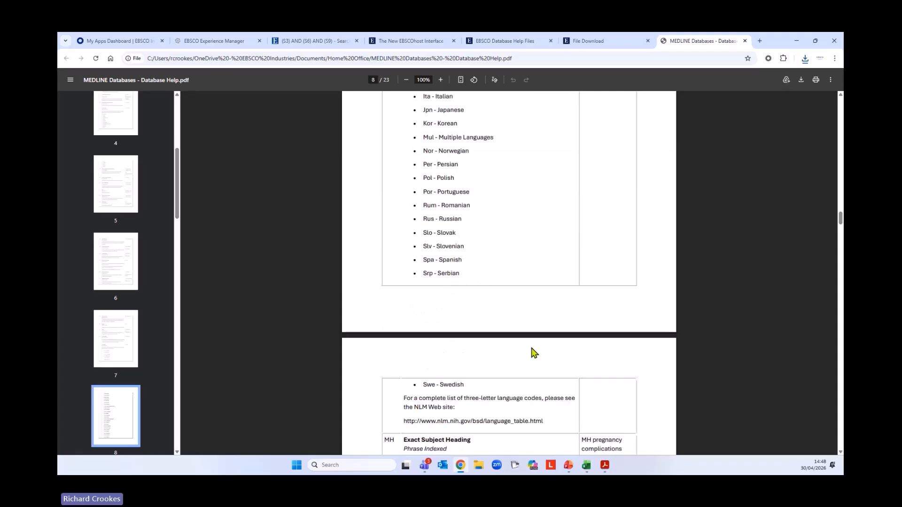
scroll(535, 353, "down", 4)
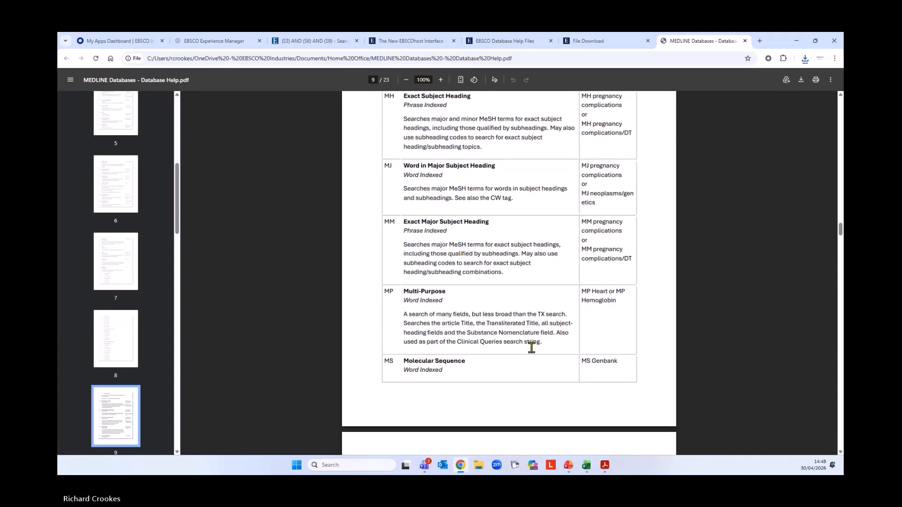
scroll(532, 347, "down", 6)
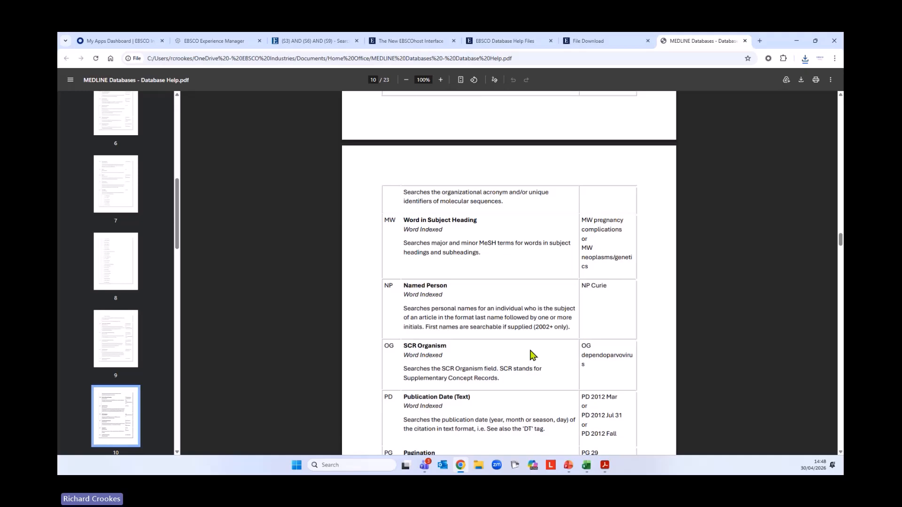
scroll(532, 354, "down", 7)
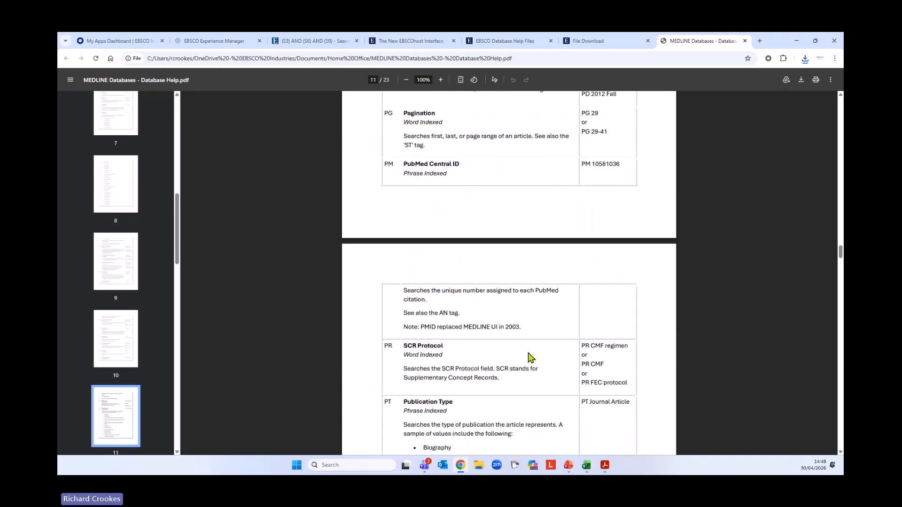
scroll(531, 358, "down", 8)
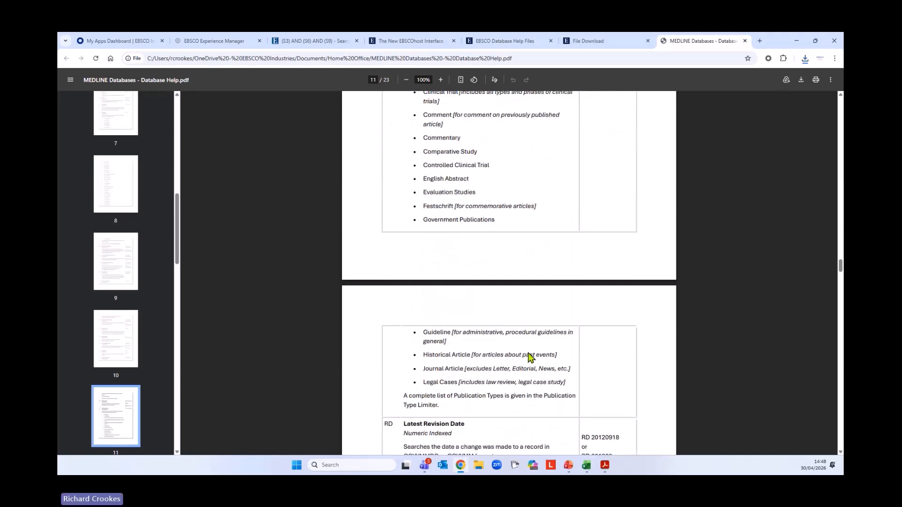
scroll(529, 357, "down", 1)
scroll(526, 355, "up", 16)
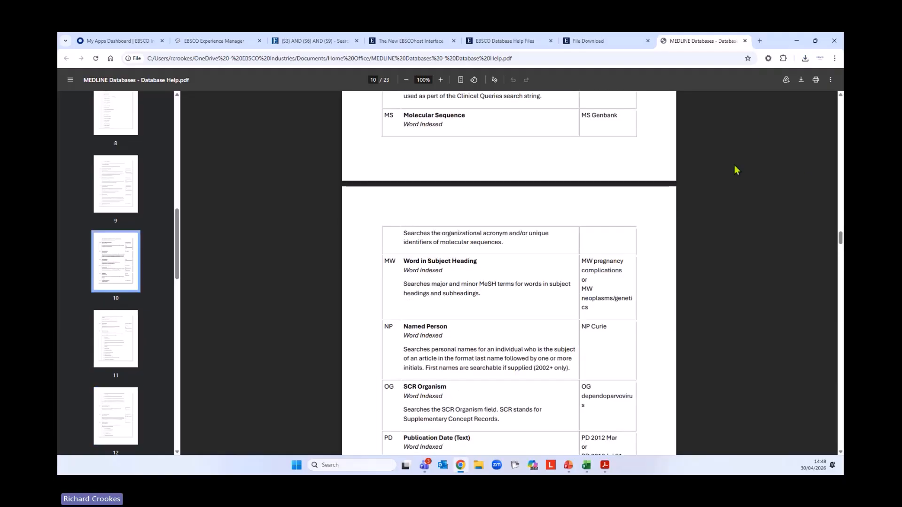
- Limit the MEDLINE search results to Peer Reviewed and open the record "High-dose influenza vaccine: enhanced protection for the elderly."
left_click(339, 42)
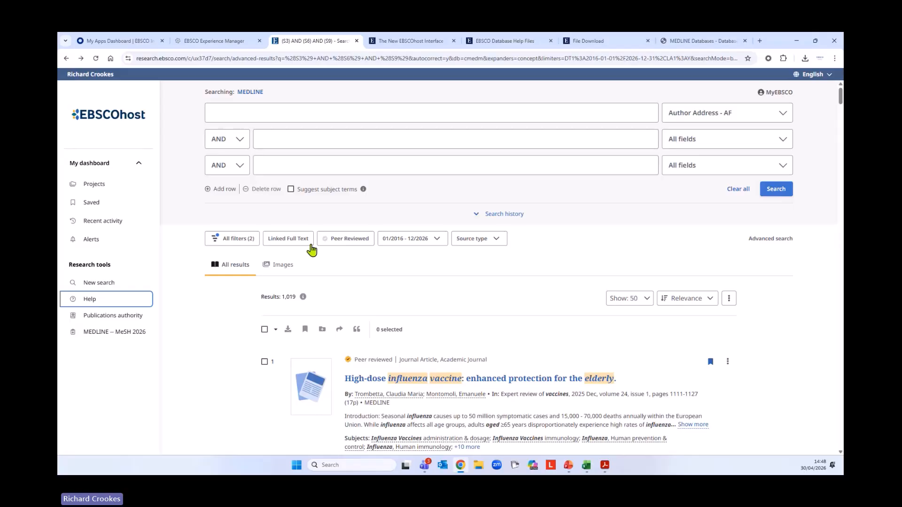
left_click(355, 240)
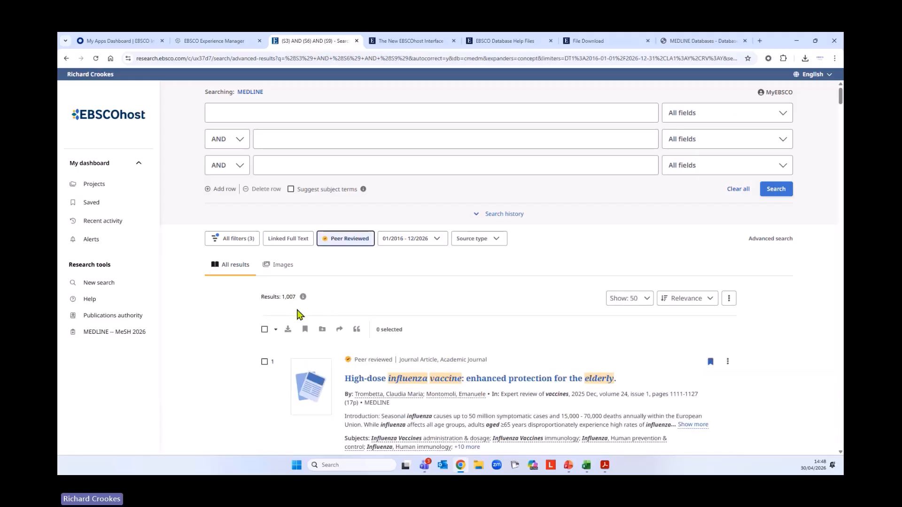
scroll(485, 322, "down", 2)
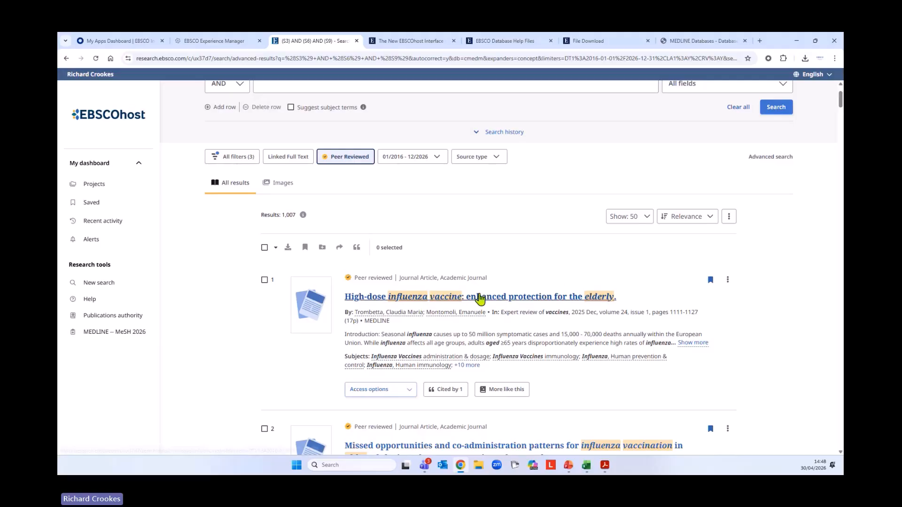
left_click(479, 297)
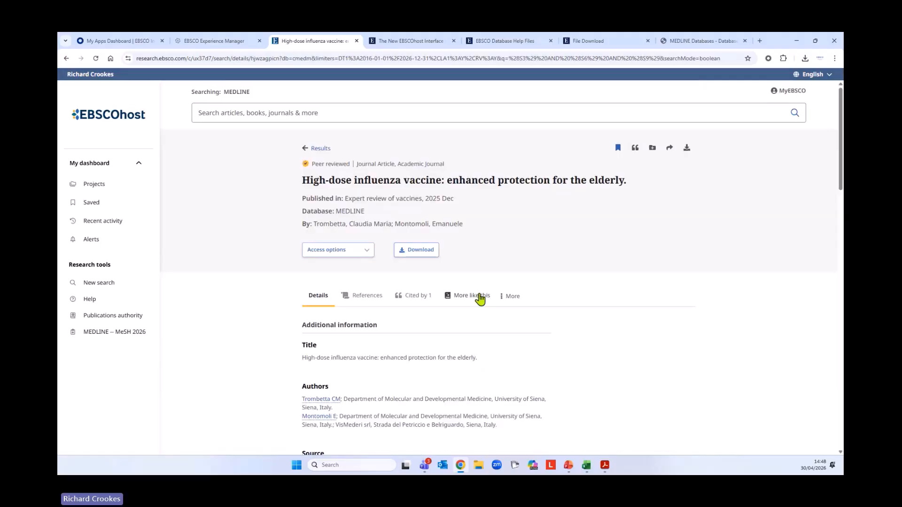
- Examine the article's detailed record, including author affiliations, journal info, MeSH terms, abstract, entry dates, DOI and PMID
scroll(240, 294, "down", 2)
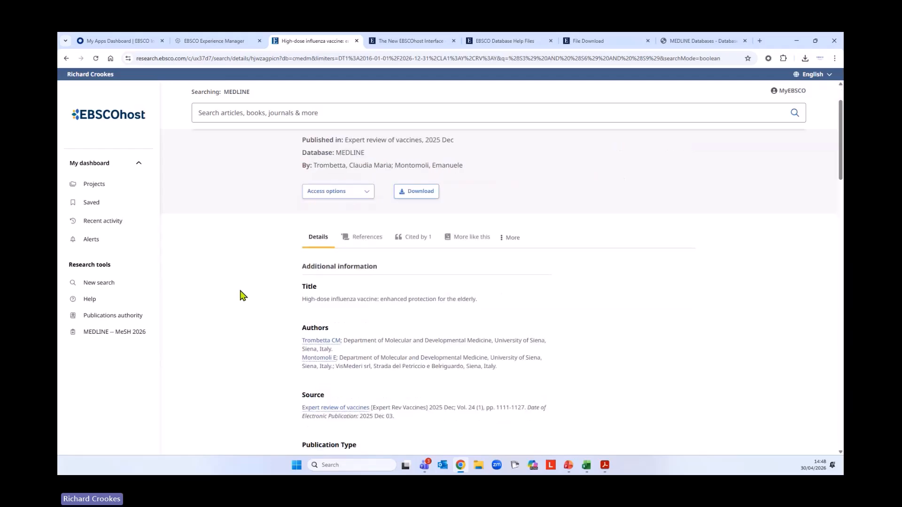
scroll(268, 287, "down", 2)
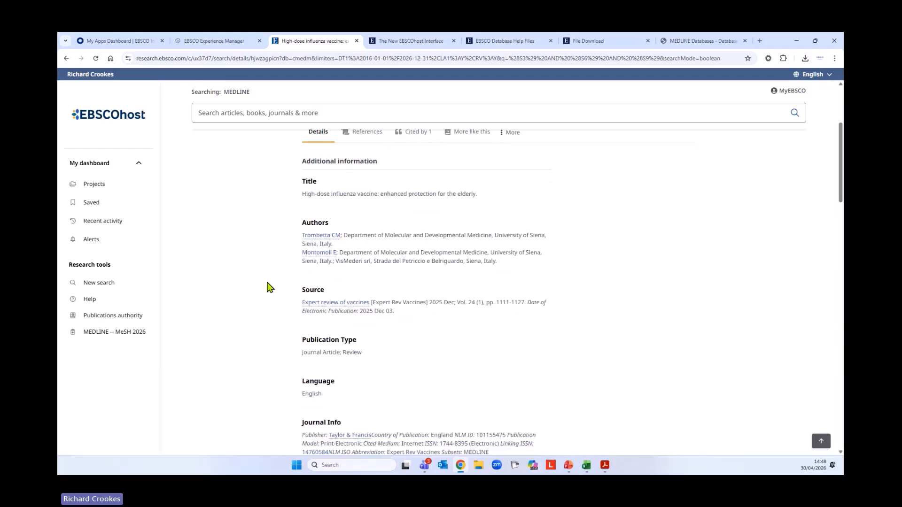
scroll(270, 287, "down", 2)
scroll(256, 292, "down", 3)
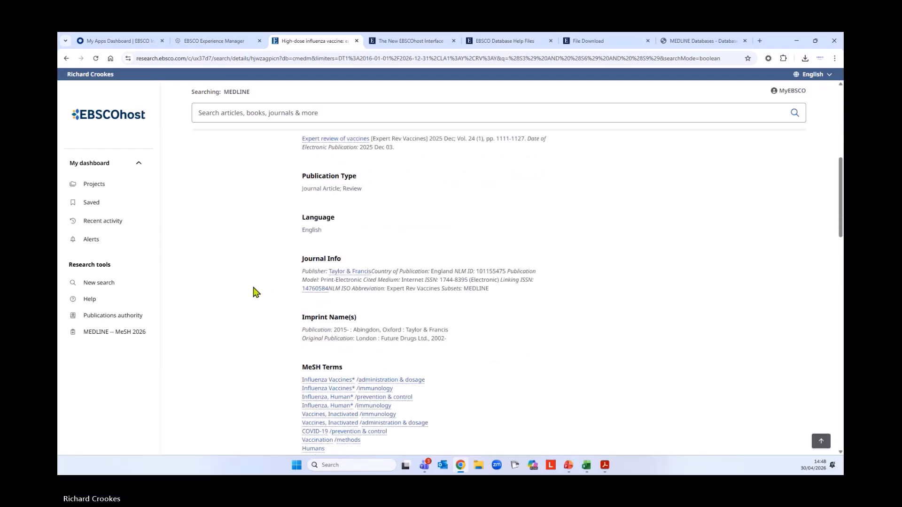
scroll(256, 292, "down", 1)
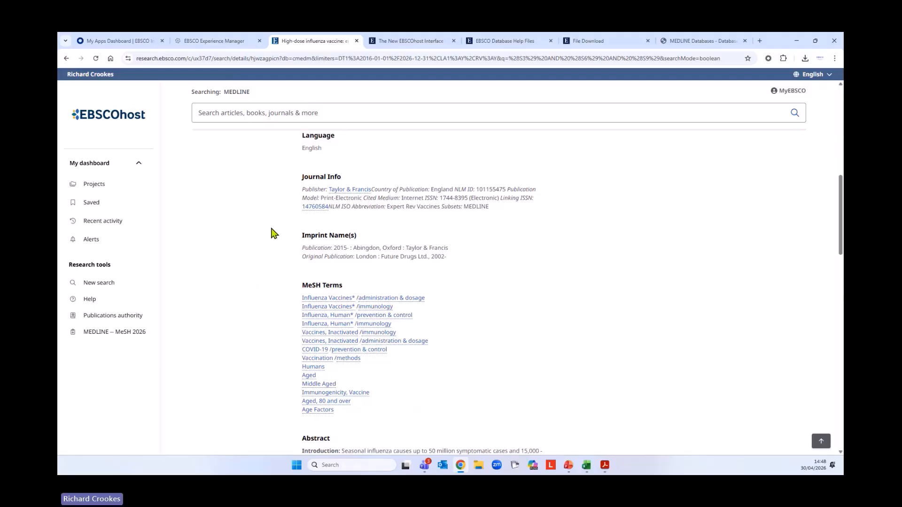
scroll(218, 226, "down", 3)
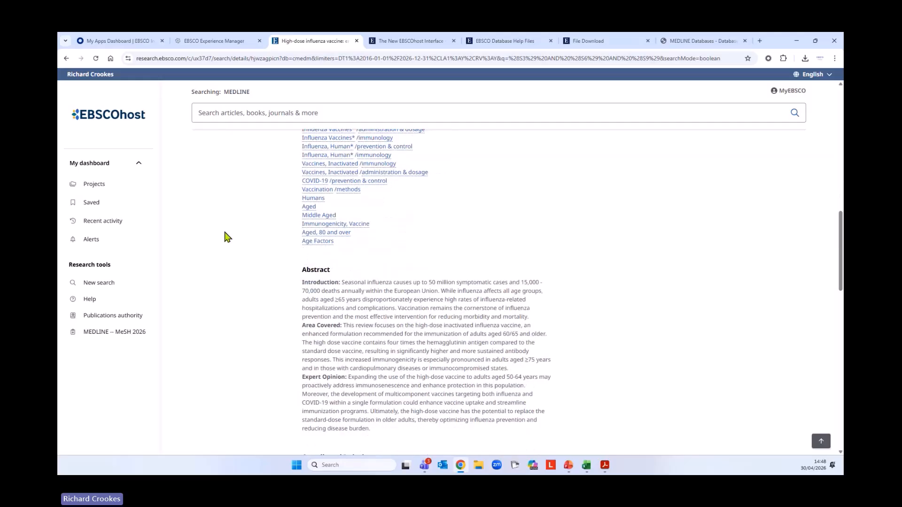
scroll(227, 237, "down", 4)
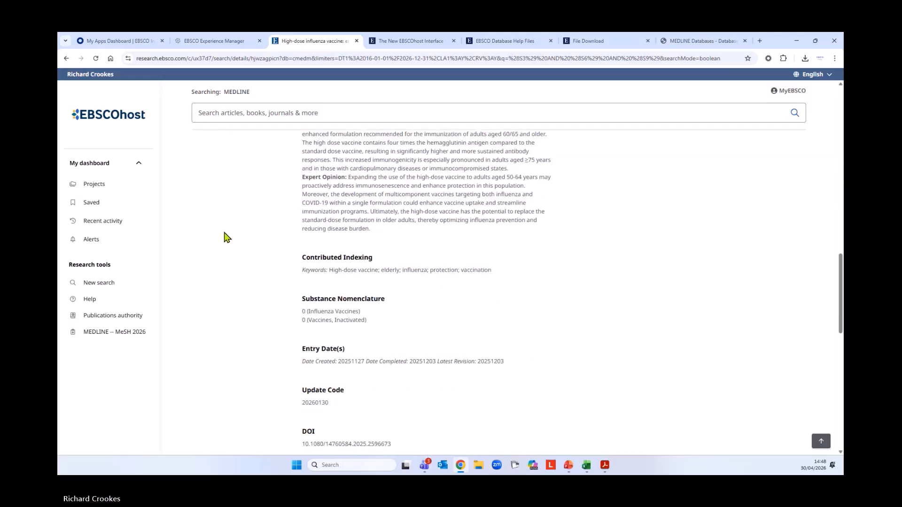
scroll(224, 237, "down", 3)
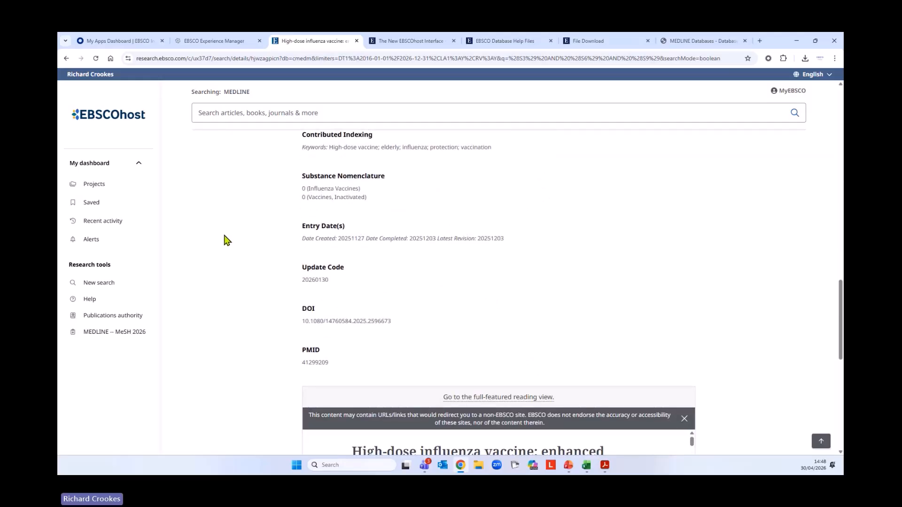
scroll(225, 239, "down", 4)
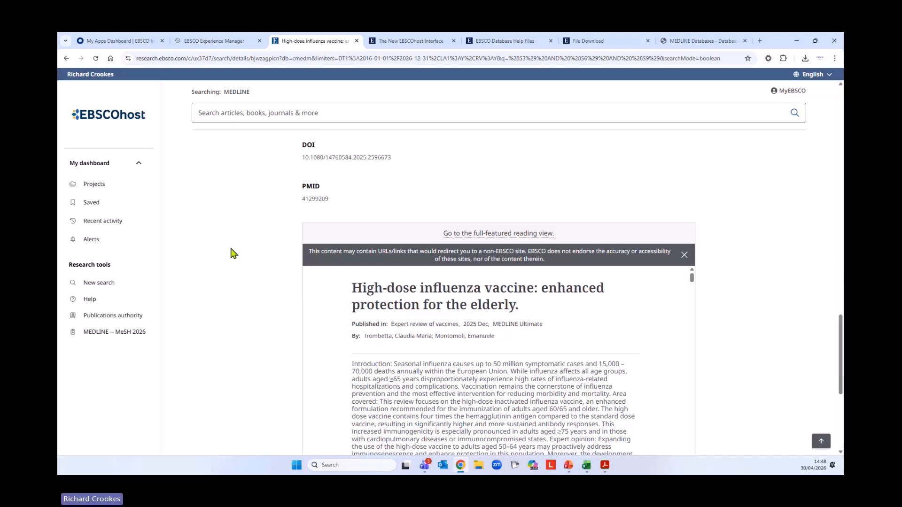
scroll(234, 256, "up", 4)
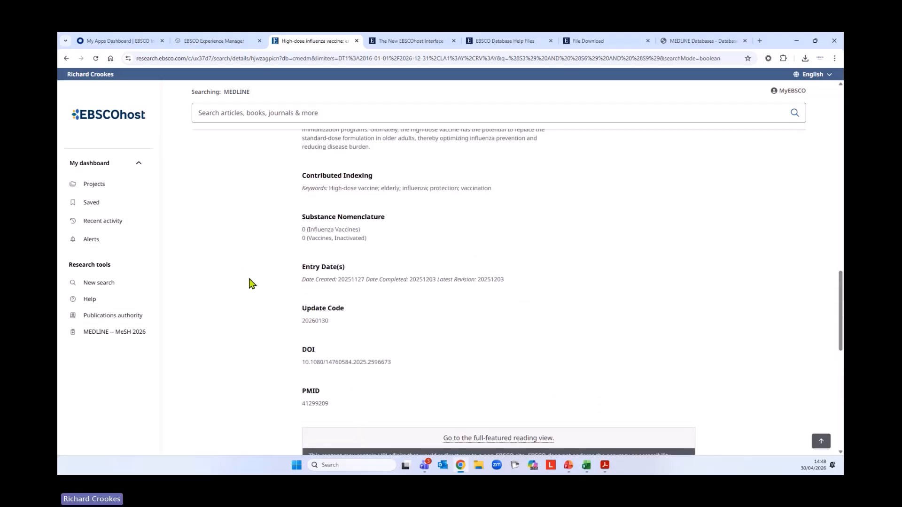
scroll(250, 285, "up", 2)
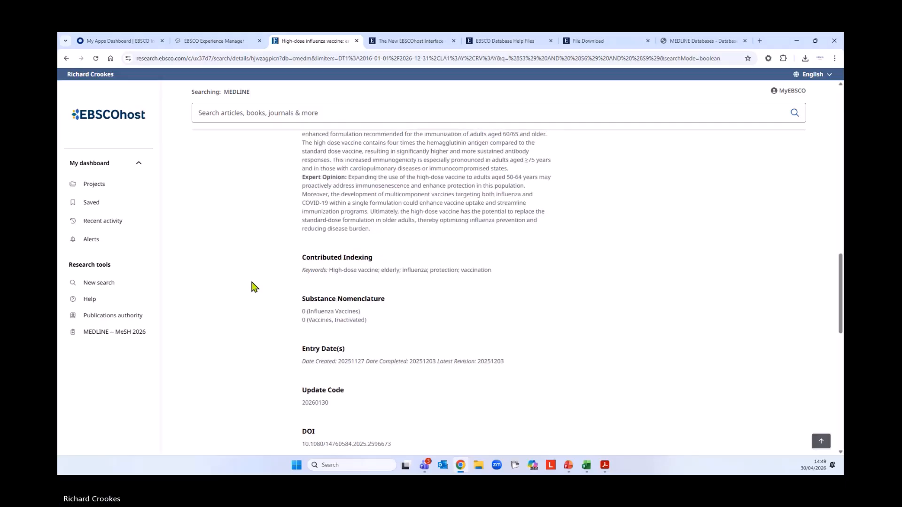
scroll(252, 287, "up", 10)
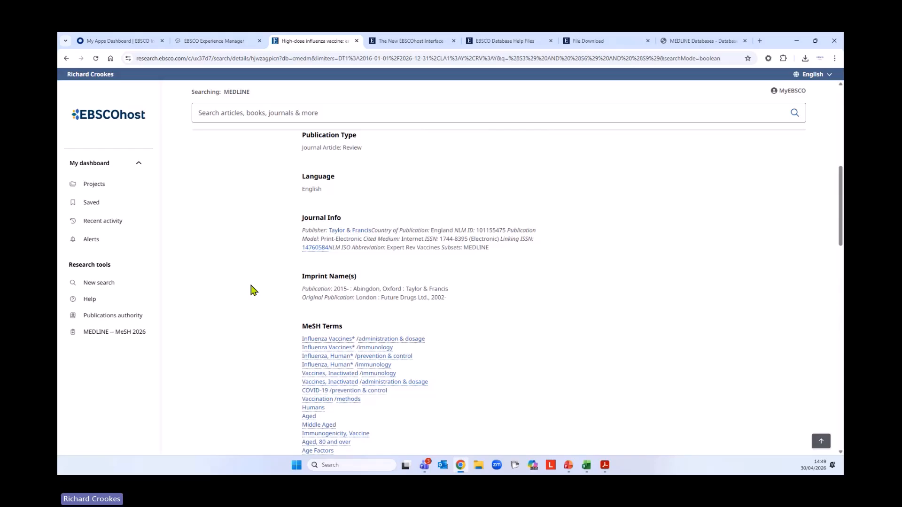
scroll(251, 288, "up", 8)
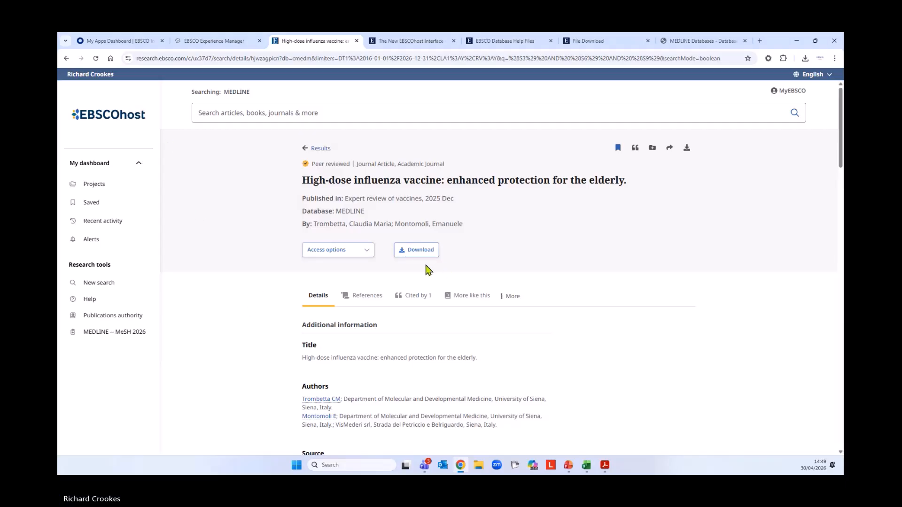
- Start a new advanced search and look through the filters available for limiting MEDLINE results
left_click(114, 284)
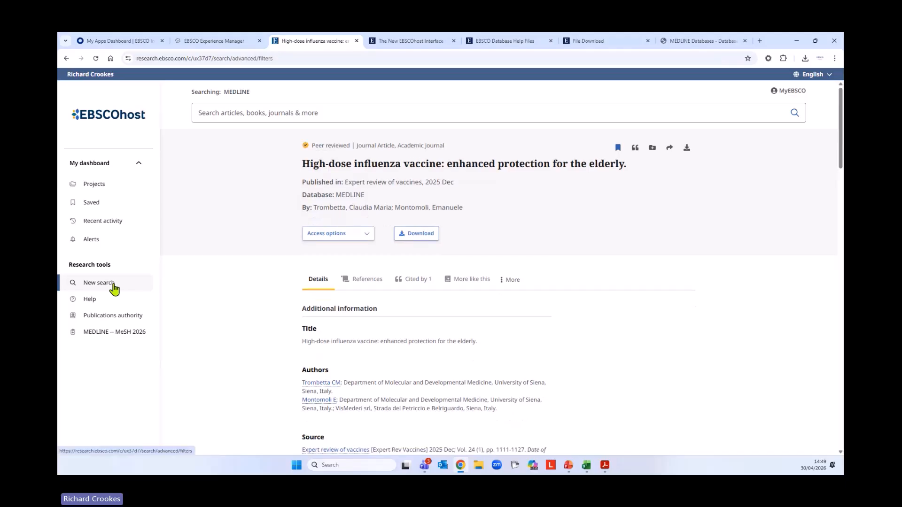
scroll(234, 312, "down", 3)
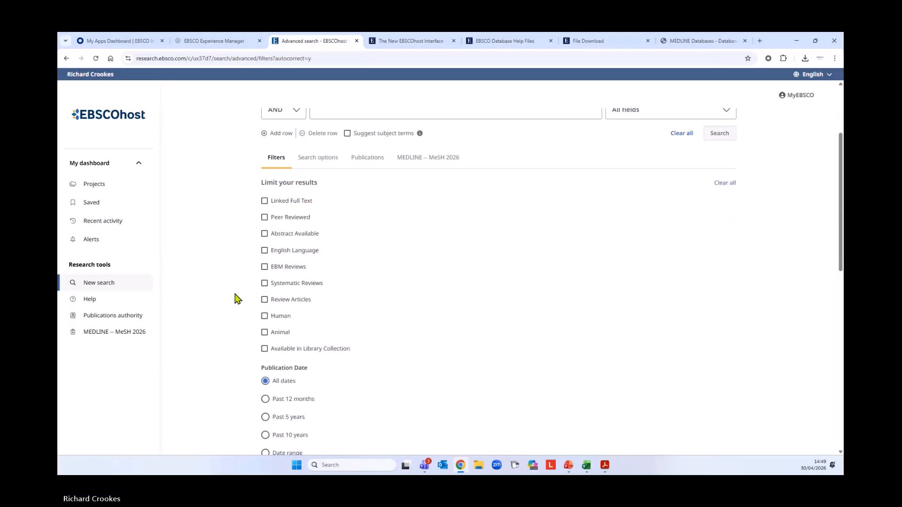
scroll(223, 302, "down", 1)
scroll(214, 276, "down", 5)
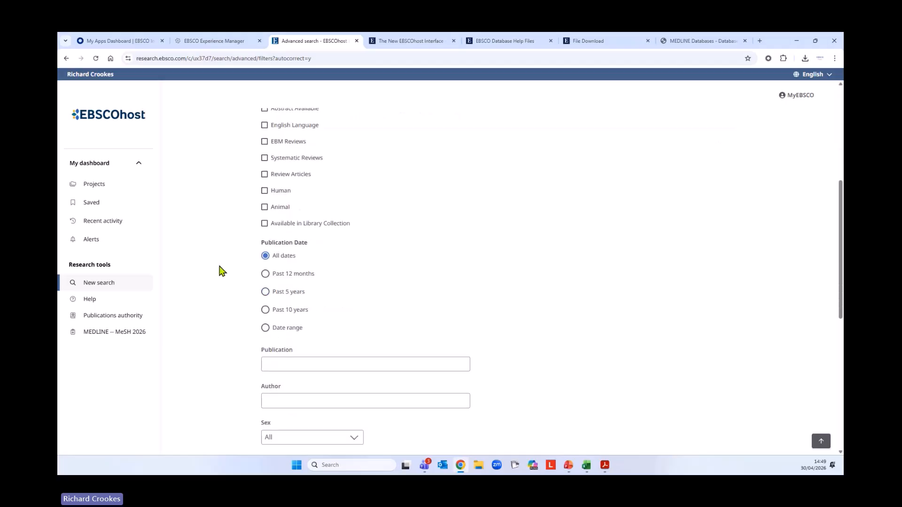
scroll(218, 275, "down", 1)
scroll(211, 278, "down", 3)
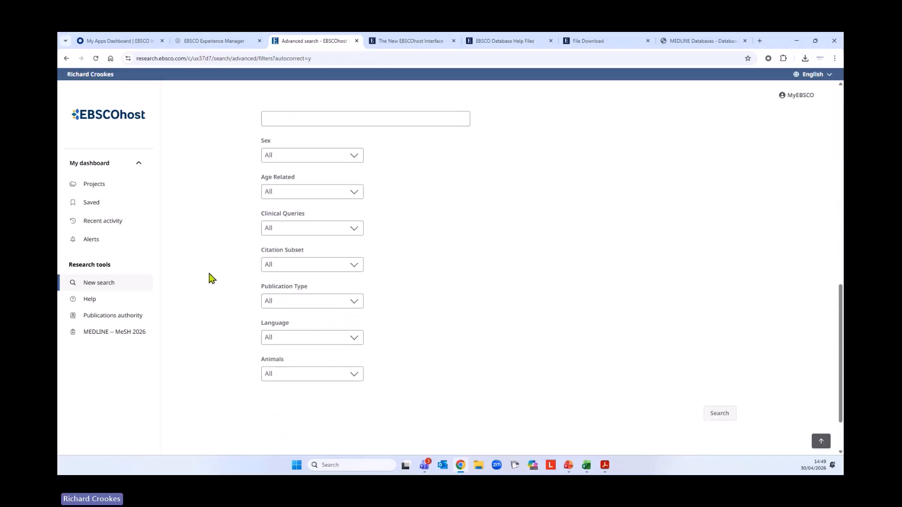
- Examine the choices offered by the Citation Subset and Age Related filters, leaving both set to All
left_click(342, 268)
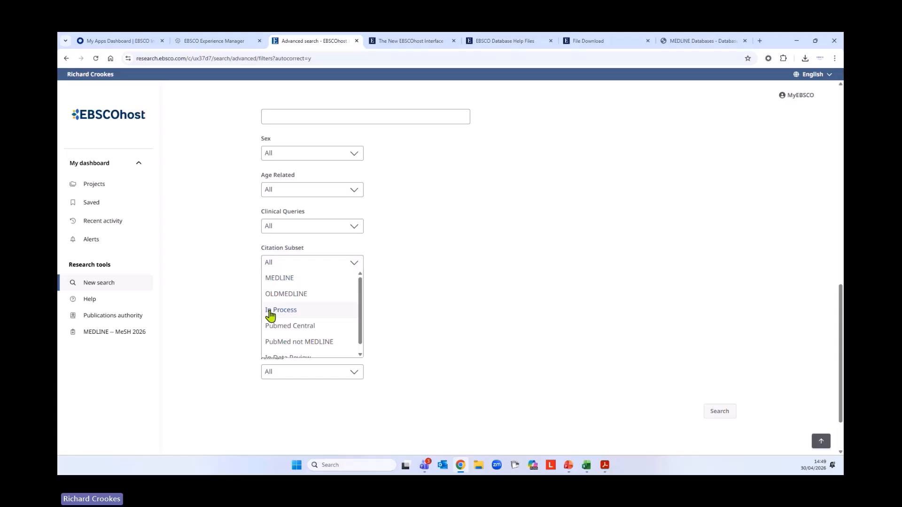
scroll(364, 299, "down", 1)
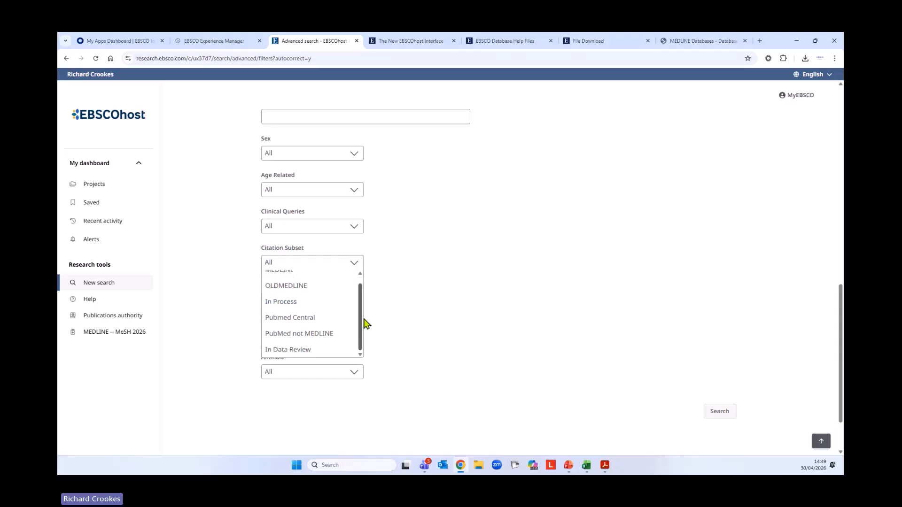
left_click(380, 319)
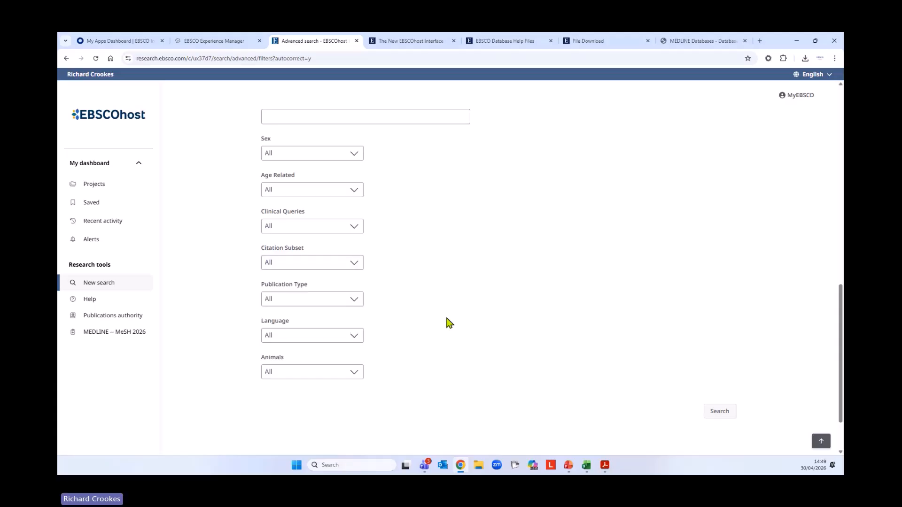
scroll(470, 362, "up", 1)
scroll(483, 362, "up", 3)
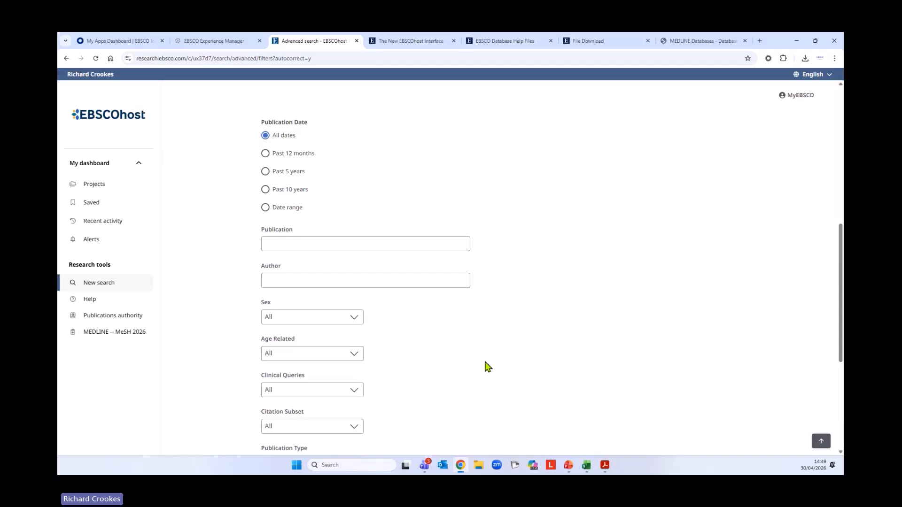
left_click(336, 355)
left_click(508, 352)
scroll(510, 352, "up", 8)
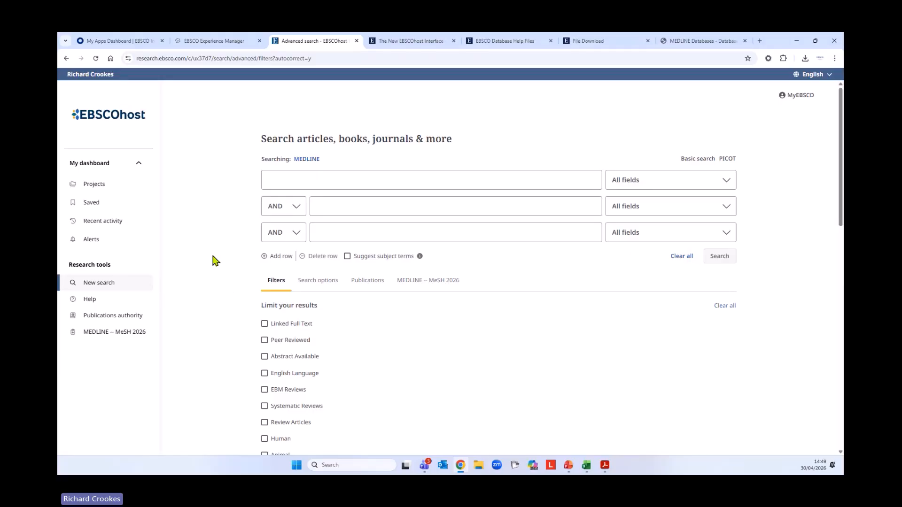
- Look through the searchable MEDLINE fields offered for the first search row
left_click(656, 188)
left_click_drag(733, 199, 724, 223)
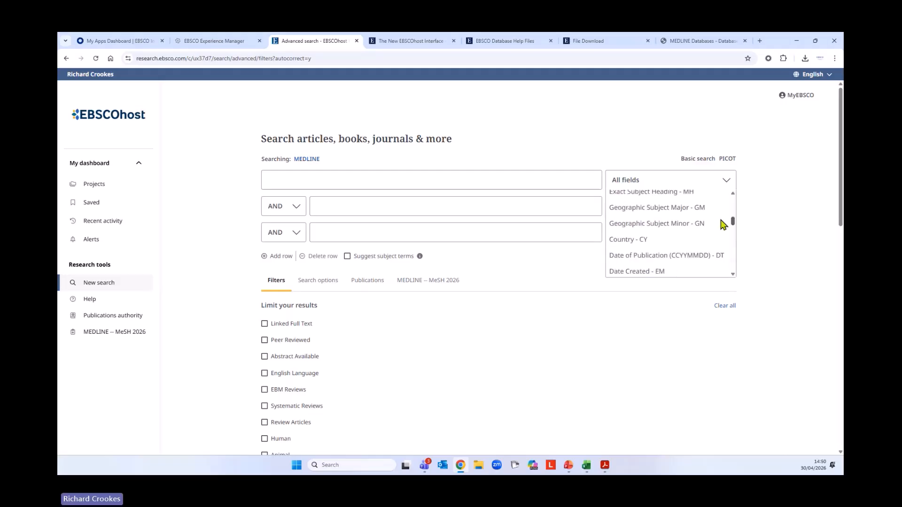
left_click(223, 208)
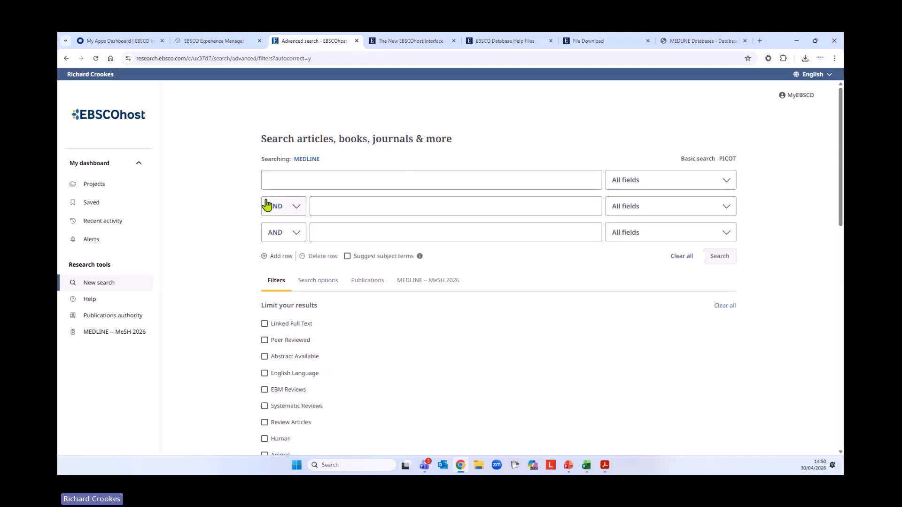
- Return to the combined influenza vaccine search results and bring the result list into view
right_click(66, 59)
left_click(88, 87)
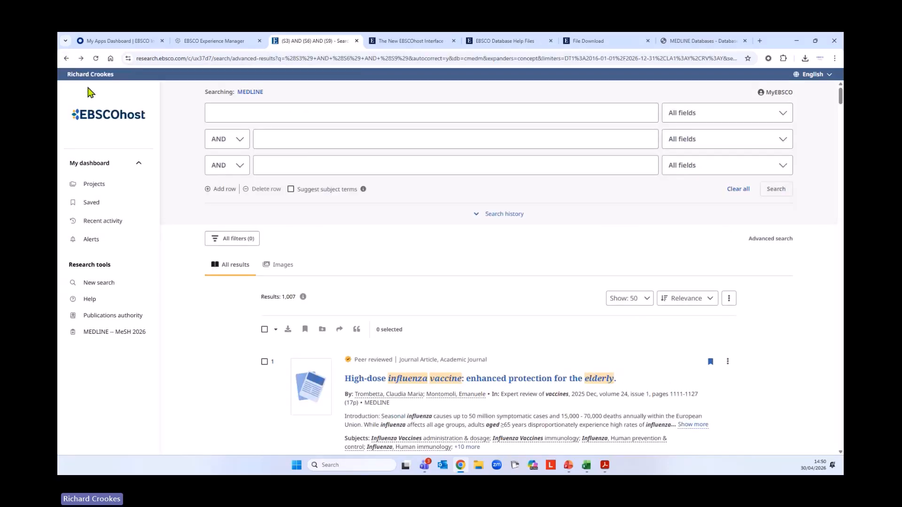
scroll(409, 288, "down", 2)
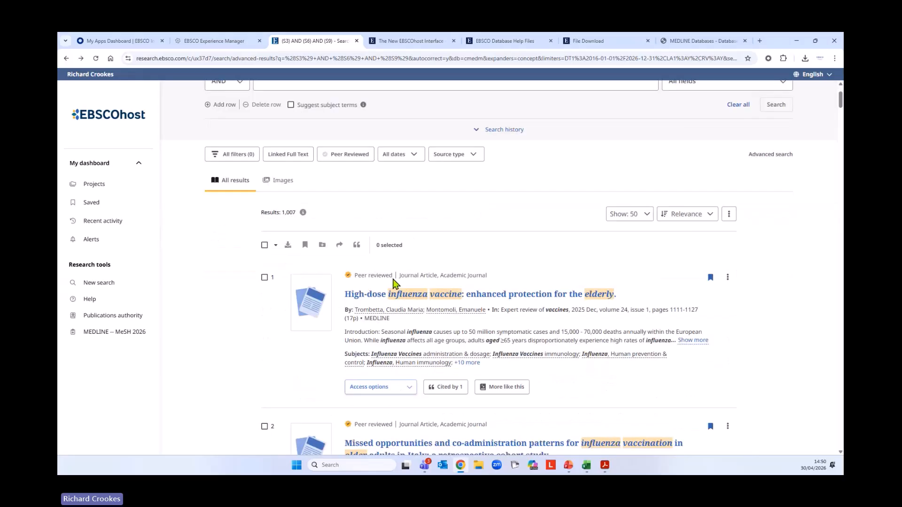
scroll(395, 284, "down", 1)
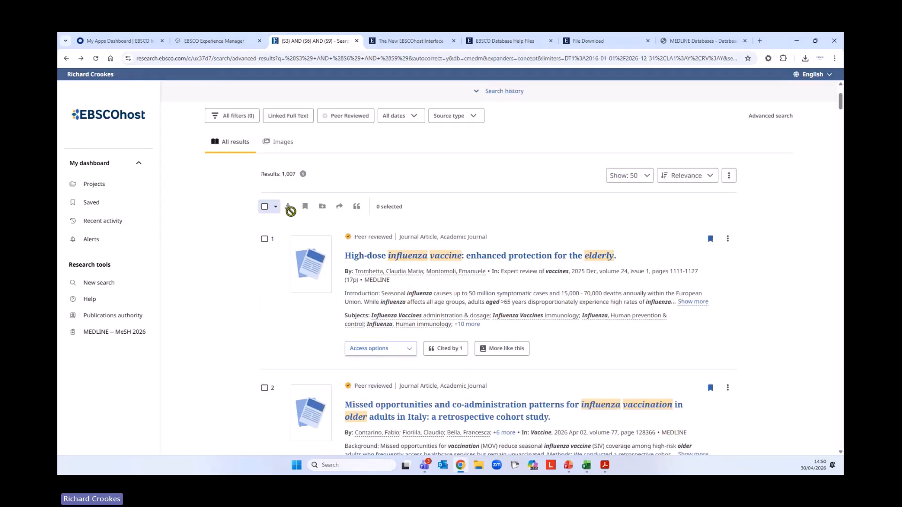
- Select all 50 records on the results page and check the formats offered for downloading their metadata, without downloading
left_click(264, 207)
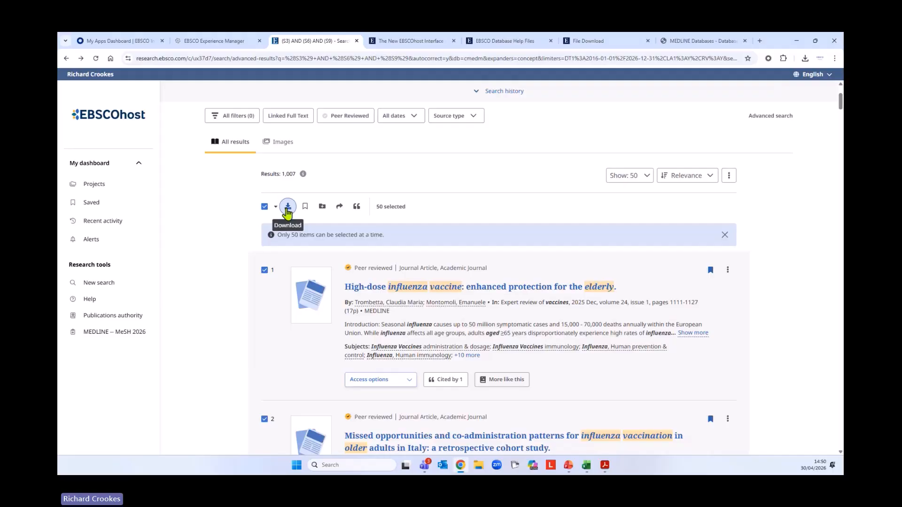
left_click(288, 207)
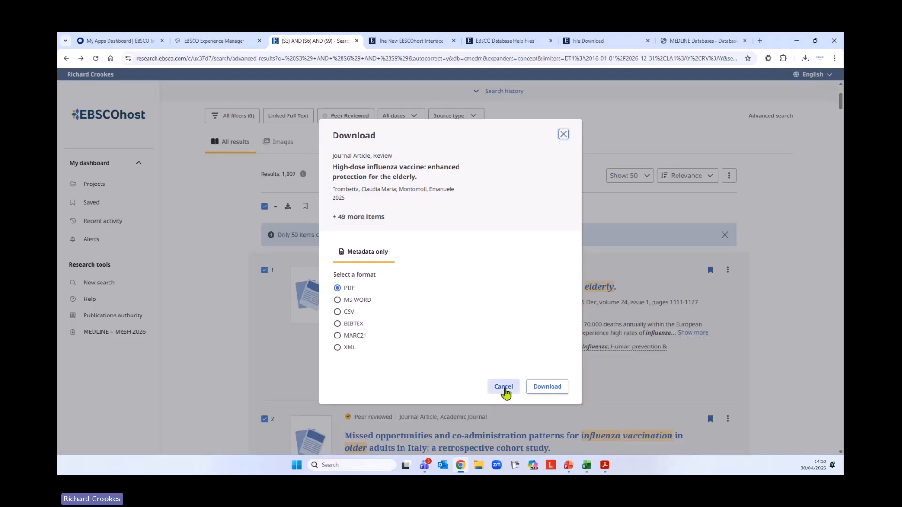
left_click(504, 388)
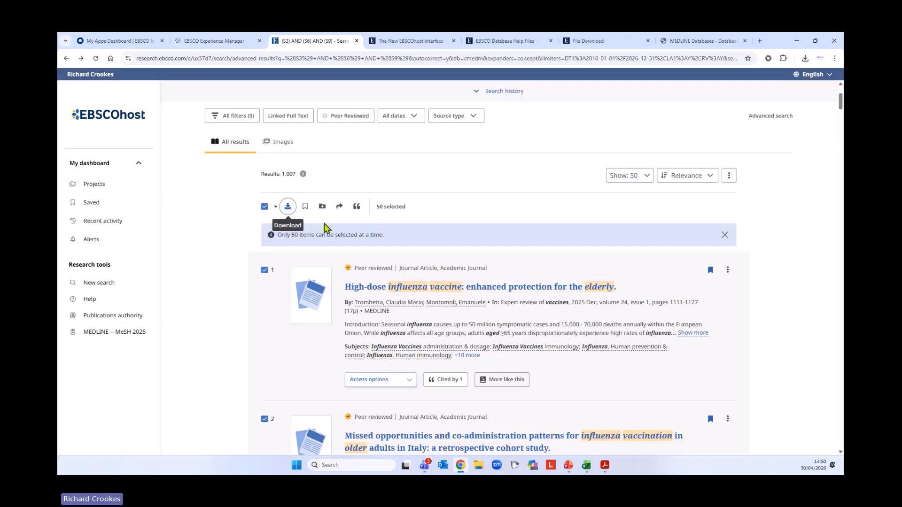
- Set up emailing the selected records by filling in the recipient's email address and including the abstract
left_click(340, 207)
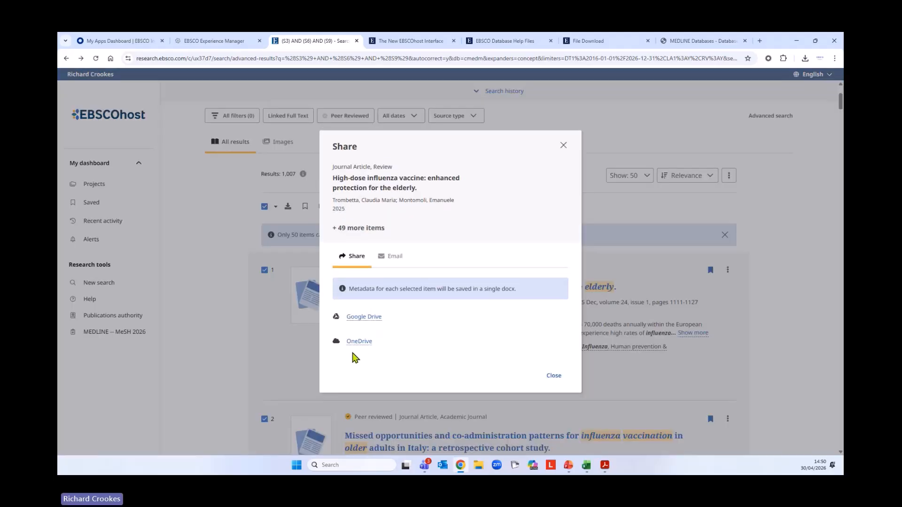
left_click(402, 259)
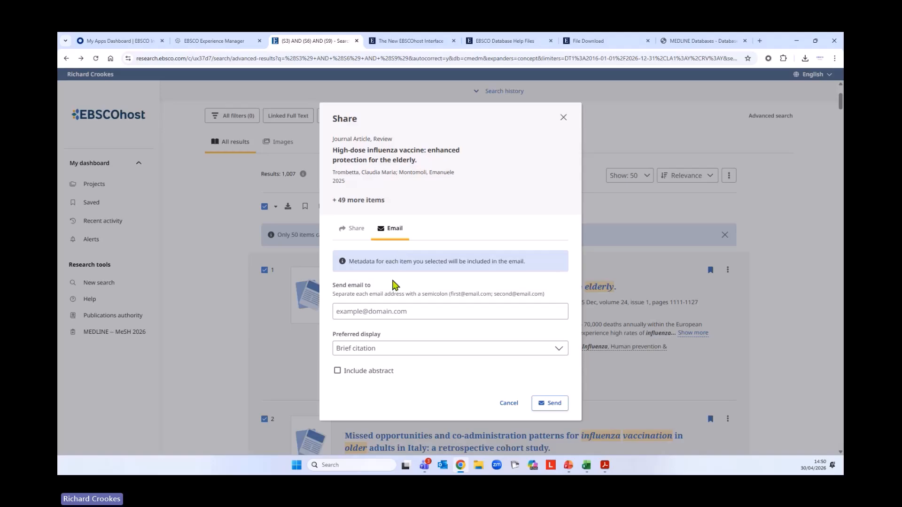
left_click(405, 312)
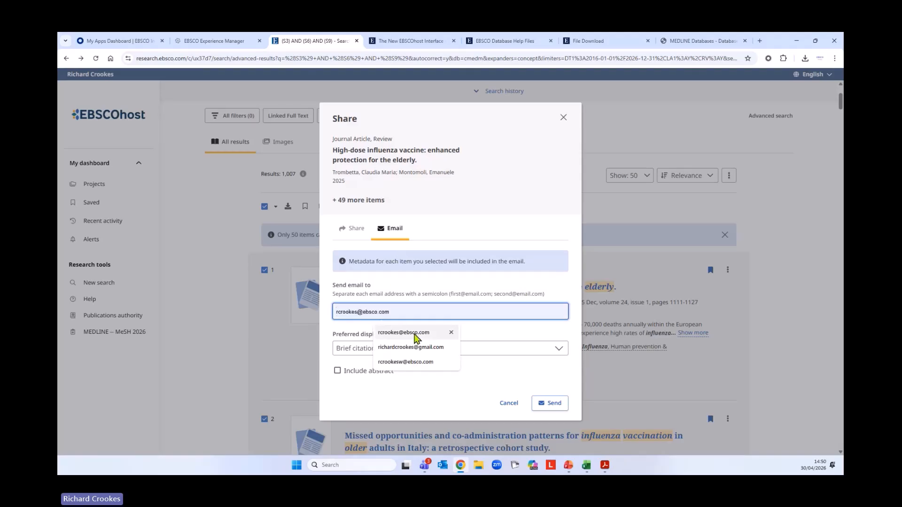
left_click(414, 330)
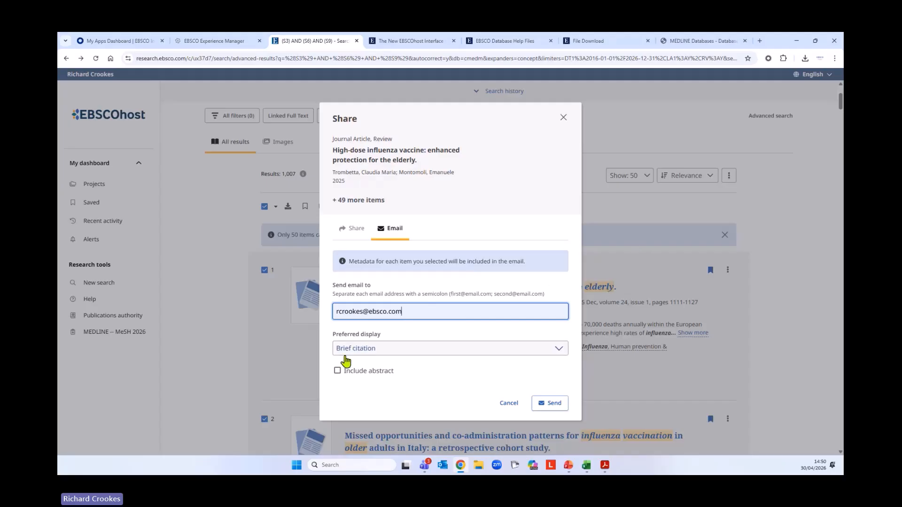
left_click(336, 372)
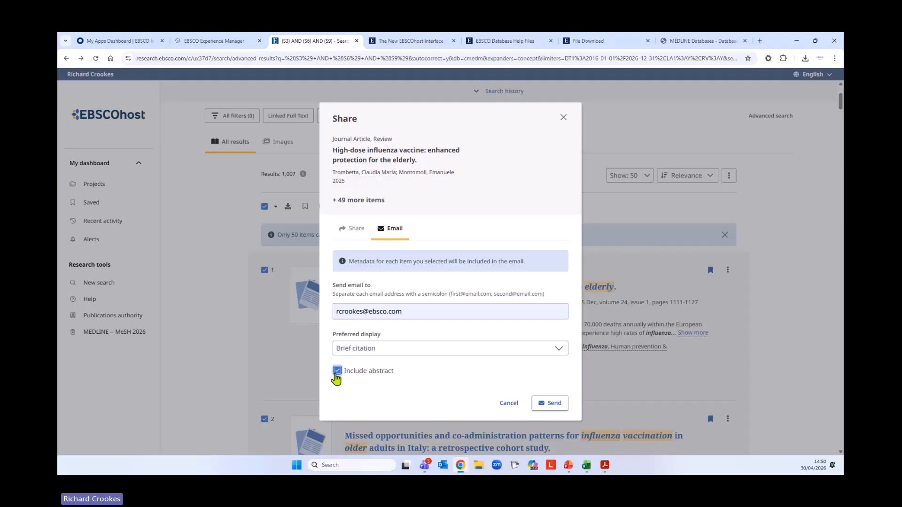
- Set the email's preferred display to Detailed citation and add Language and PMID to the output fields
left_click(562, 351)
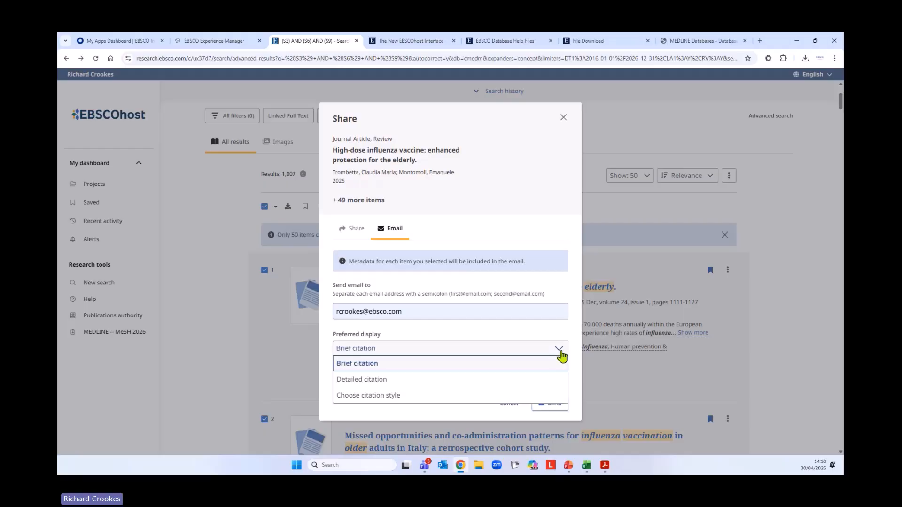
left_click(371, 380)
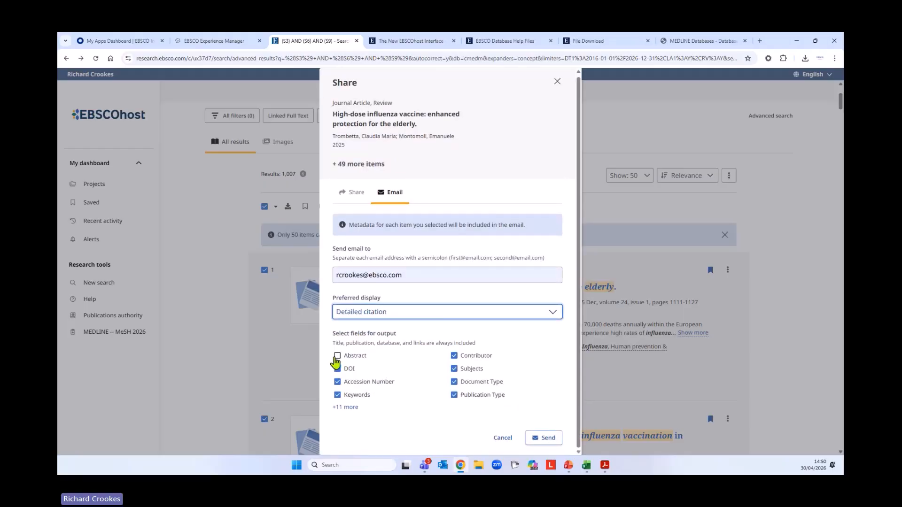
left_click(350, 407)
scroll(400, 399, "down", 2)
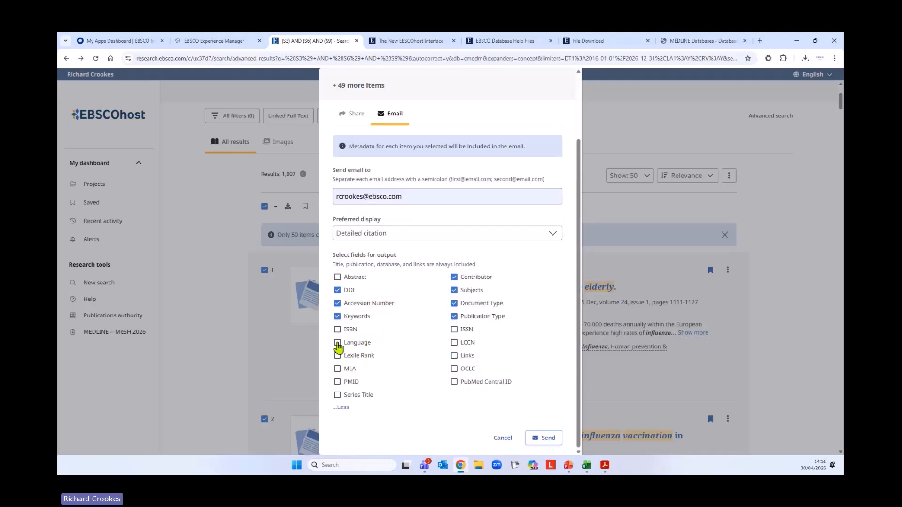
left_click(338, 343)
left_click(338, 382)
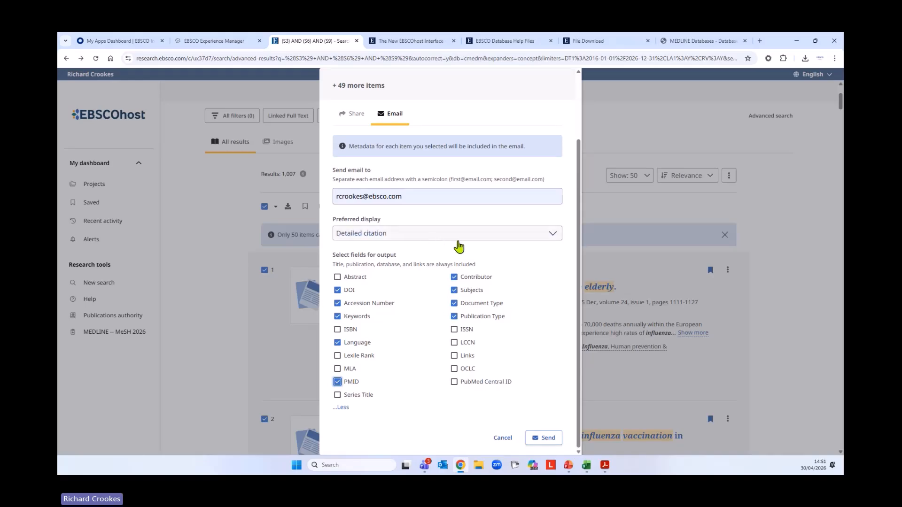
- Set the email's display to a chosen citation style, review the available styles, and leave without sending
left_click(558, 236)
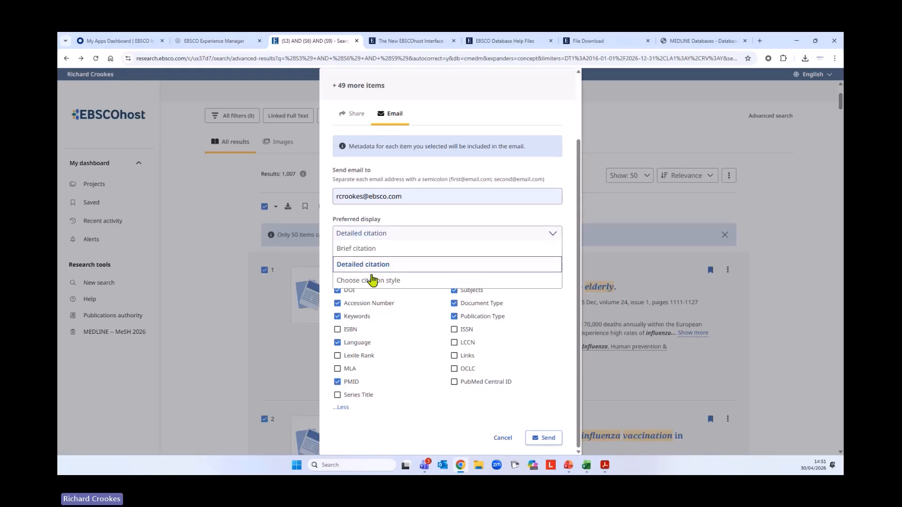
left_click(374, 283)
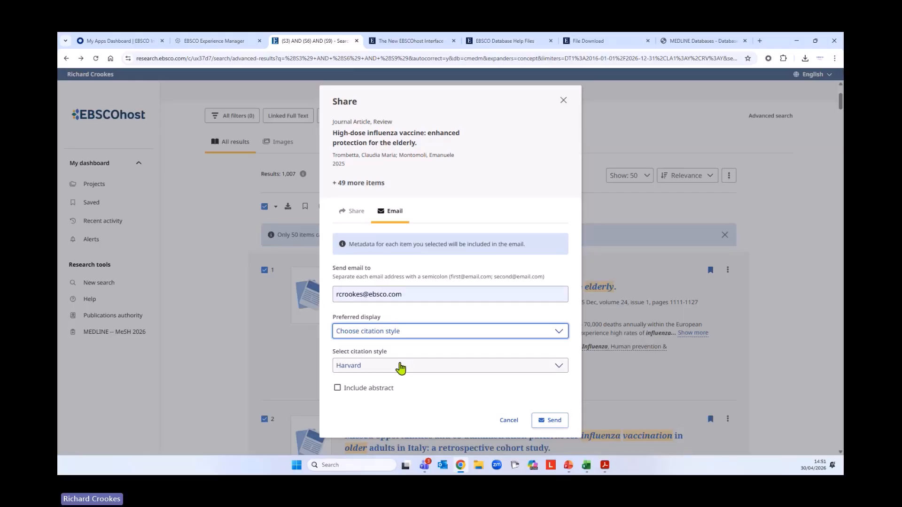
left_click(408, 366)
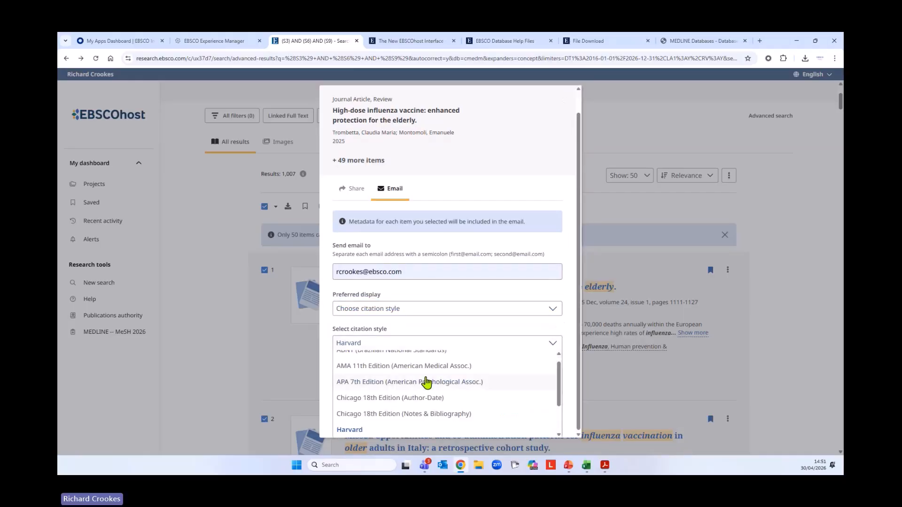
scroll(427, 385, "down", 1)
scroll(437, 380, "down", 1)
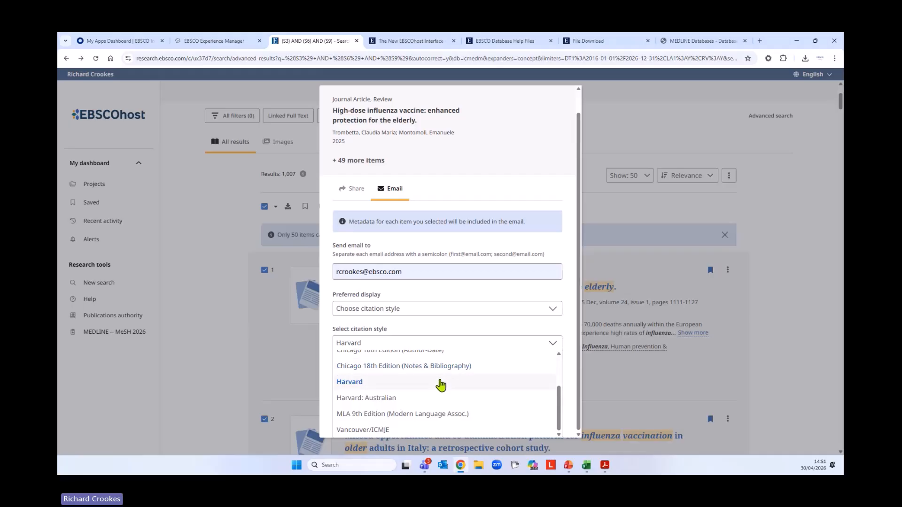
left_click(303, 354)
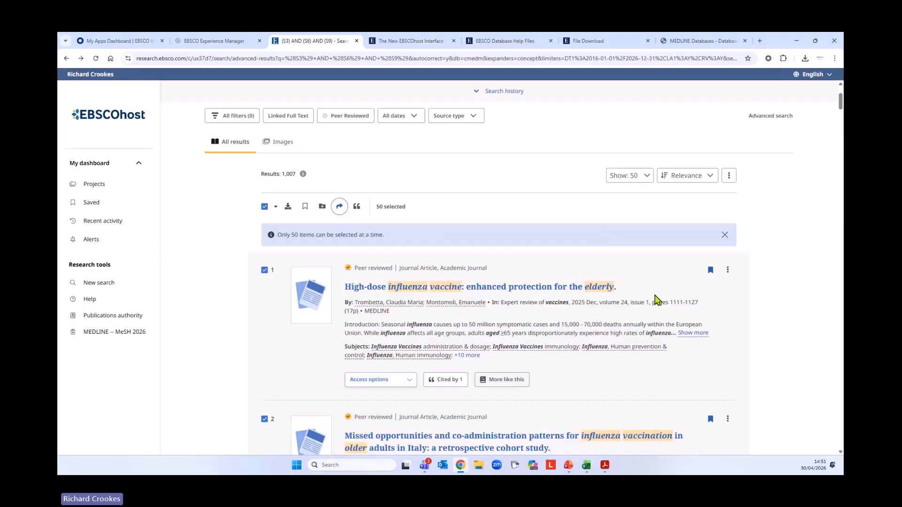
- Examine the options for copying and exporting citations of the selected records
scroll(671, 328, "down", 2)
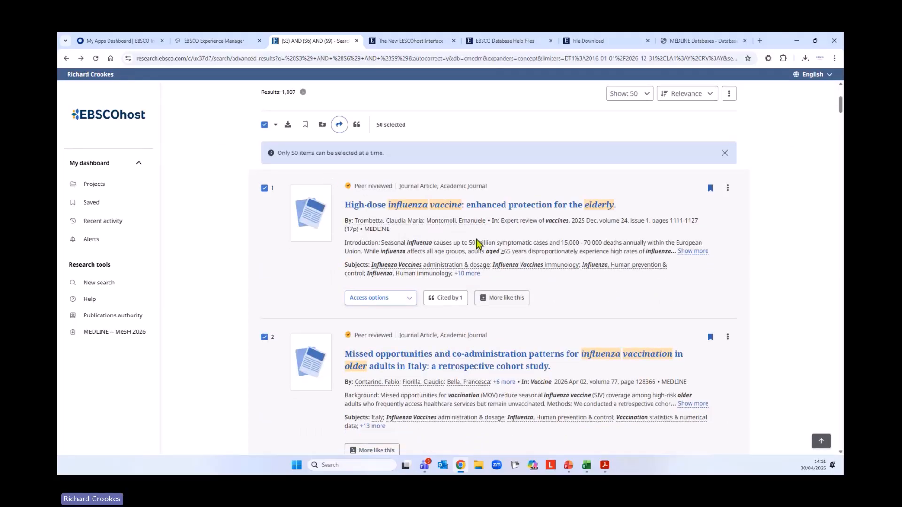
left_click(356, 127)
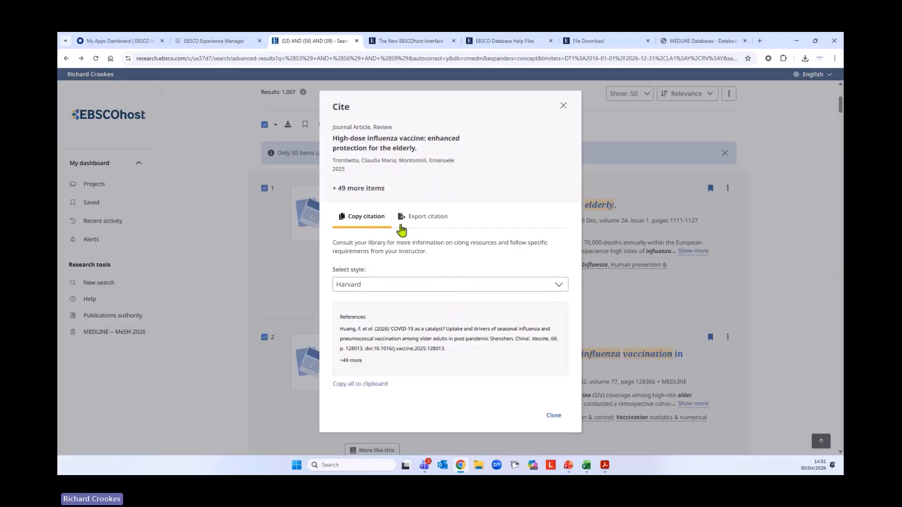
left_click(346, 293)
left_click(347, 294)
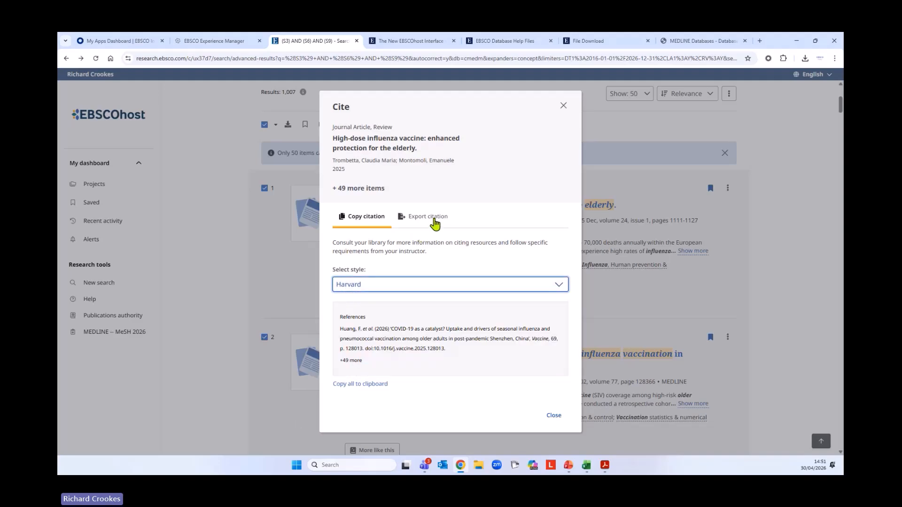
left_click(434, 219)
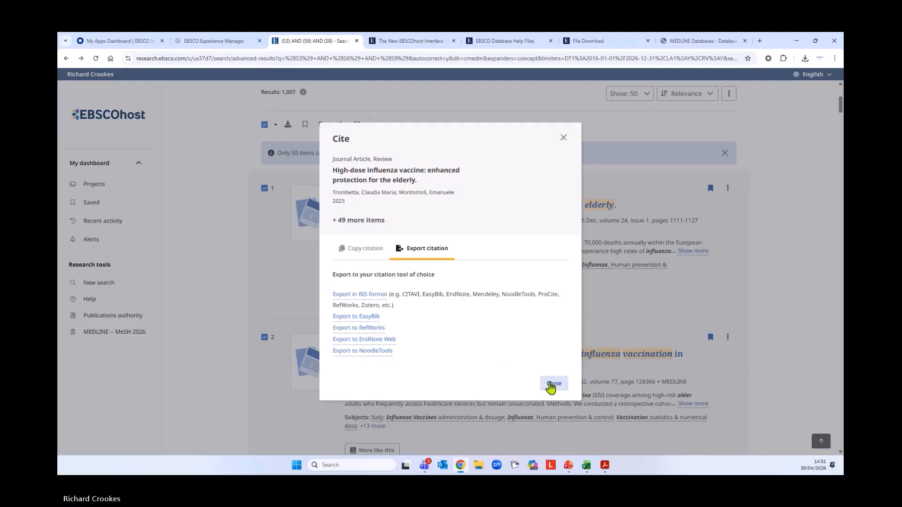
left_click(553, 383)
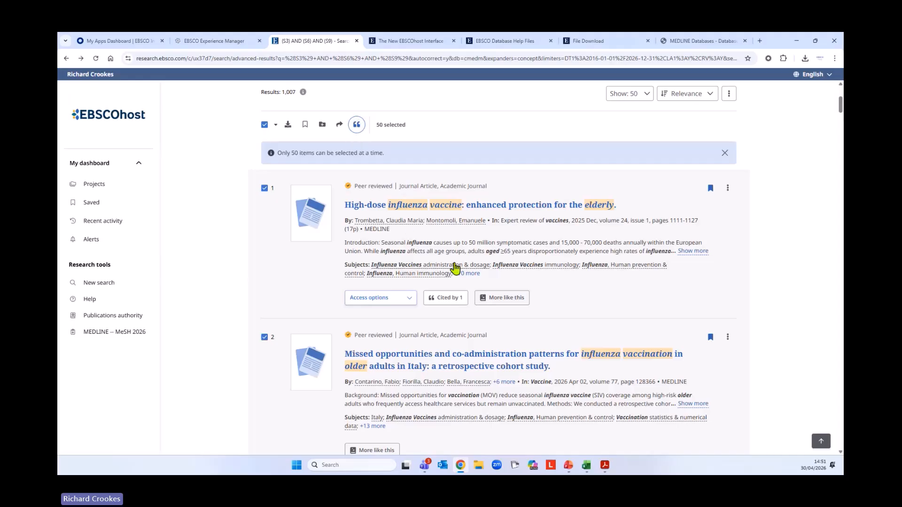
- Reselect all records on the page and open the bulk export of results for up to 25,000 items
scroll(455, 266, "up", 3)
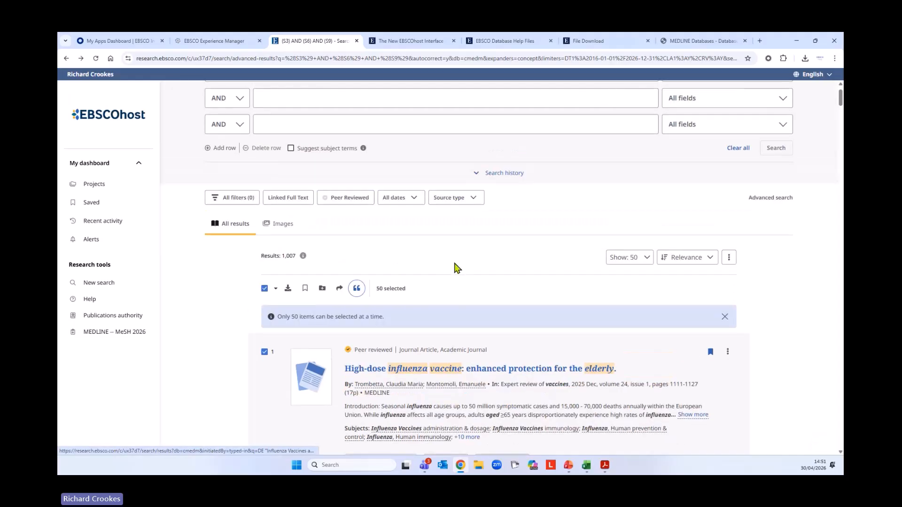
left_click(265, 289)
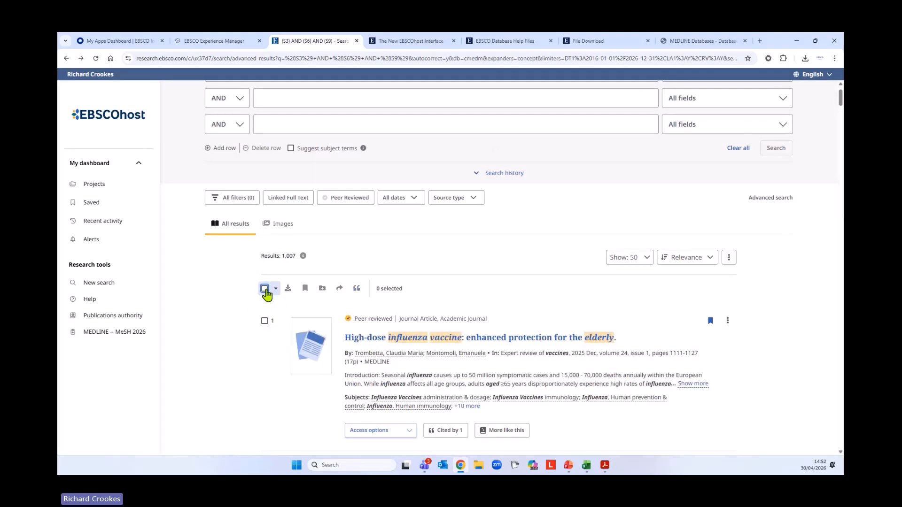
left_click(265, 289)
left_click(276, 289)
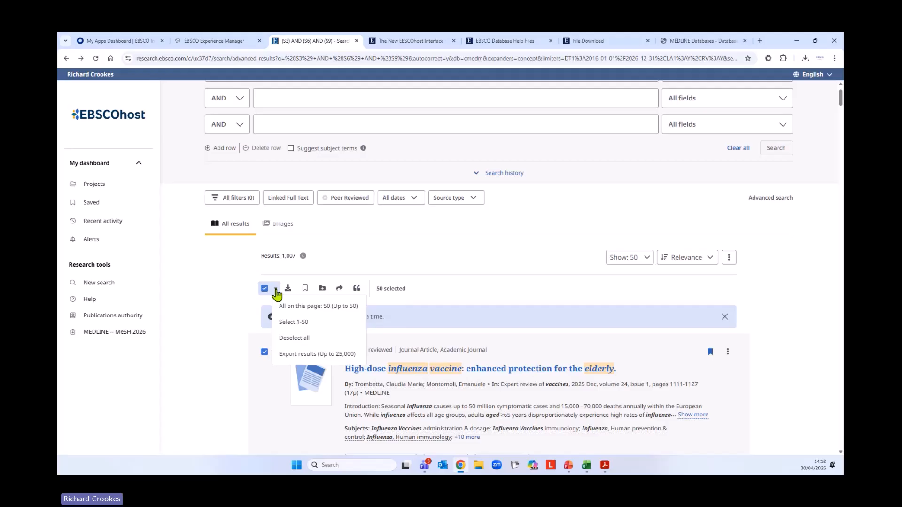
left_click(289, 356)
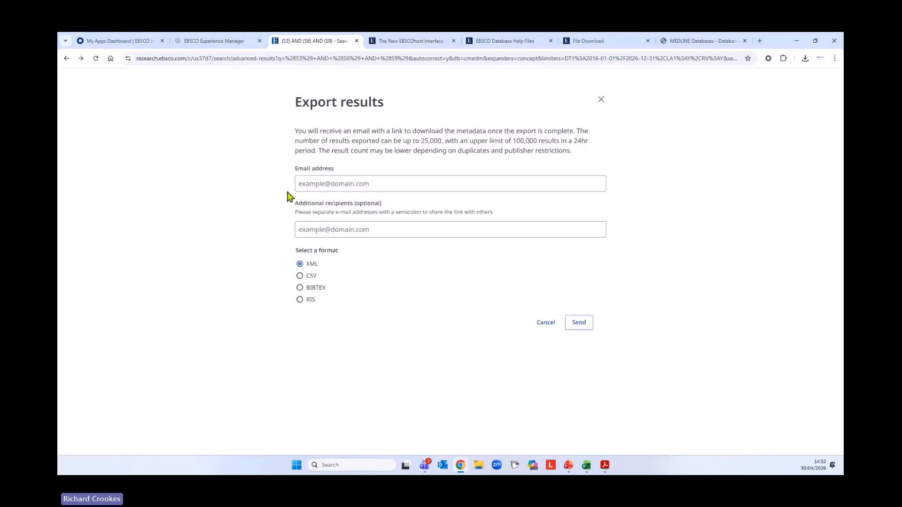
- Request the results export in RIS format, filling in the recipient's email address, and return to the results
left_click(301, 183)
left_click(364, 205)
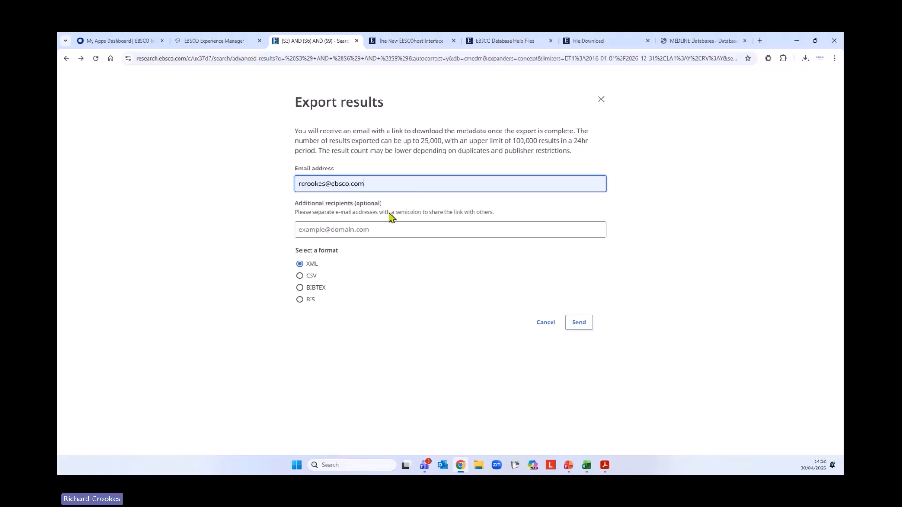
left_click(300, 300)
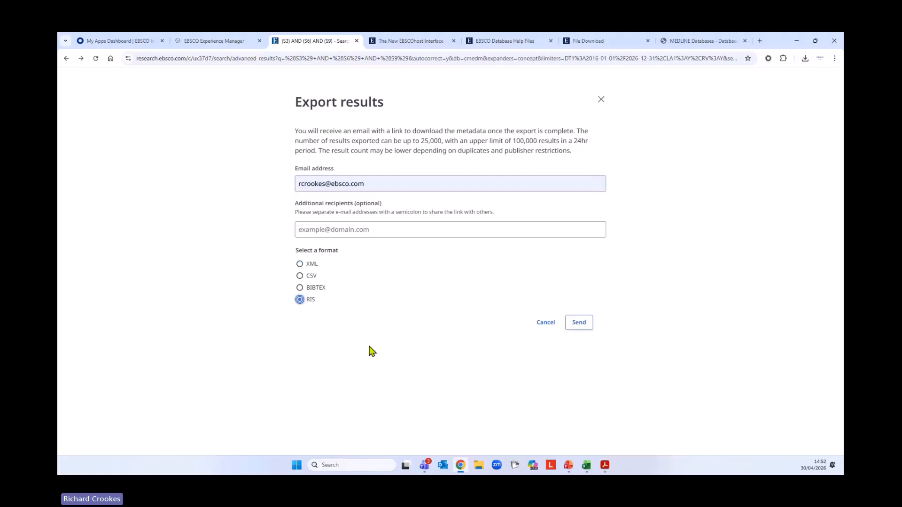
left_click(591, 326)
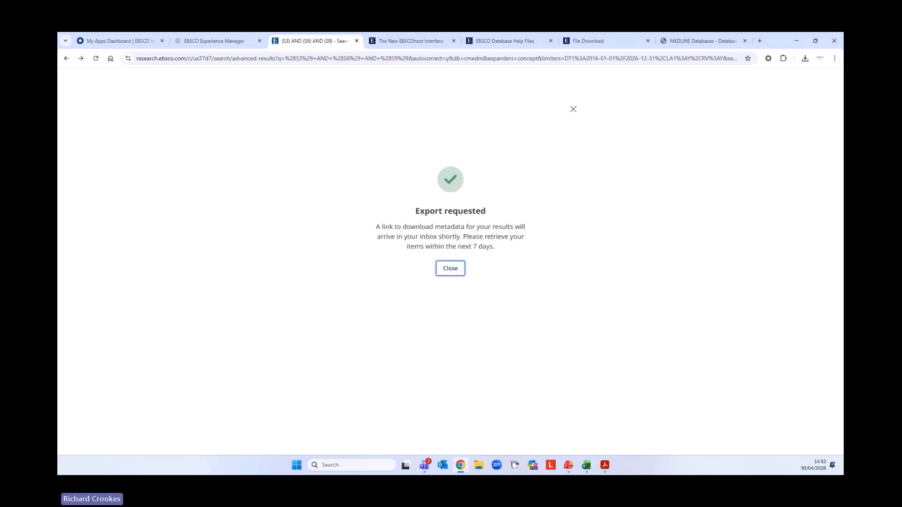
left_click(450, 269)
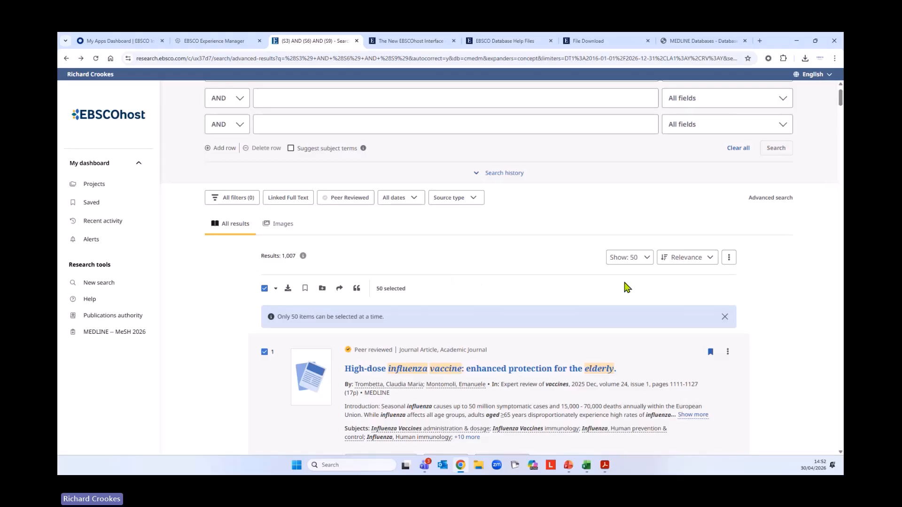
- Review the bulk selection choices for the results, including exporting up to 25,000, and leave them without choosing one
scroll(552, 263, "down", 2)
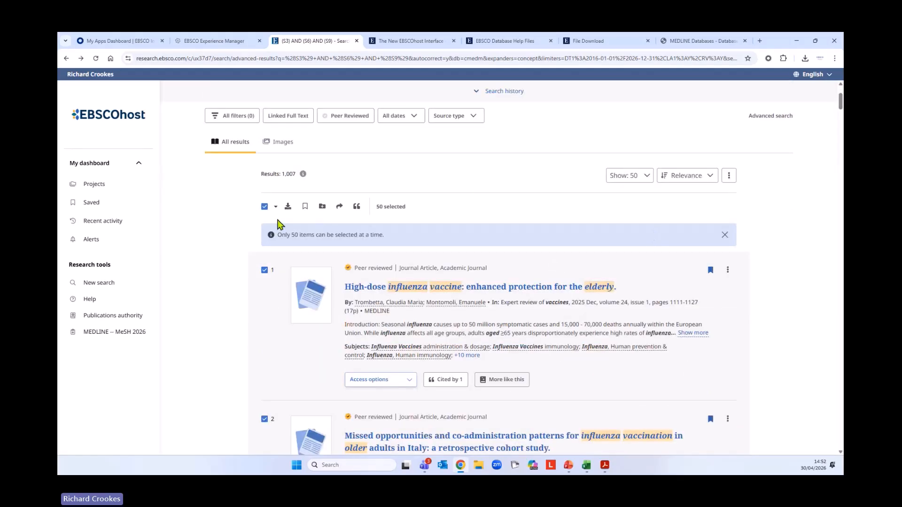
left_click(265, 207)
left_click(265, 208)
left_click(274, 207)
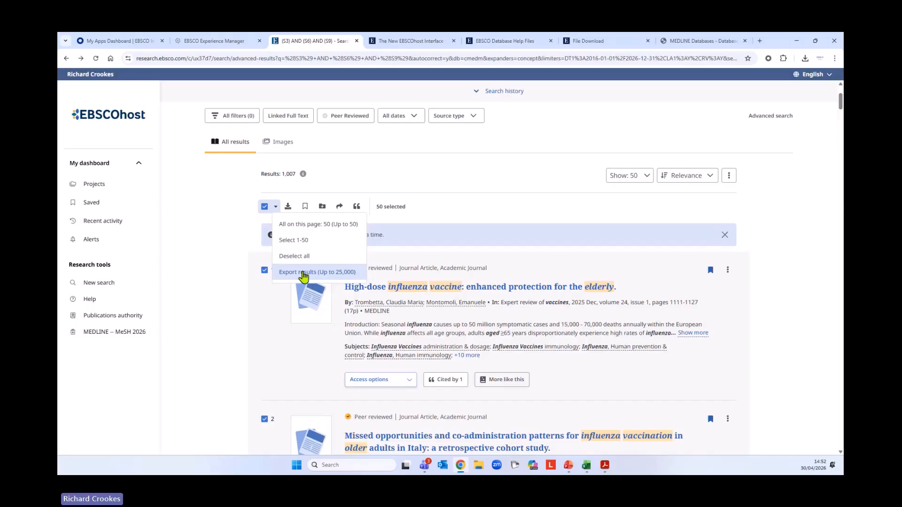
left_click(219, 357)
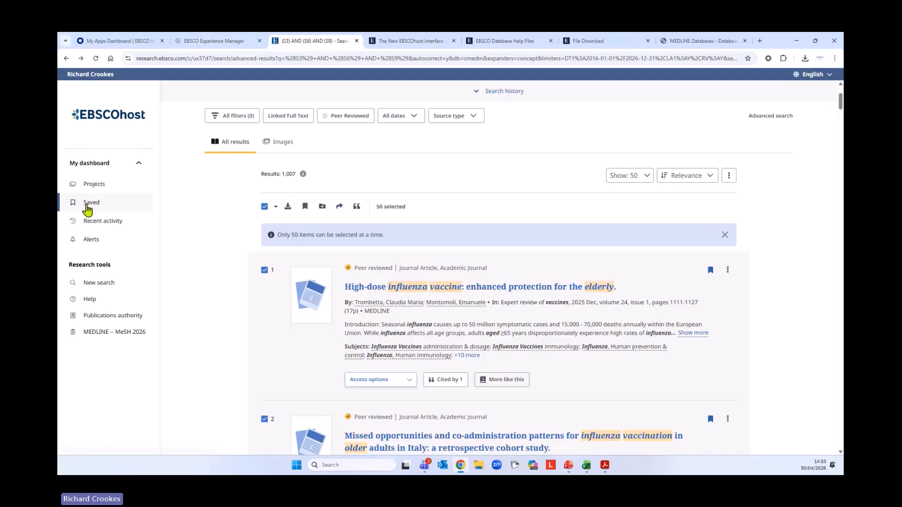
- Select all saved records on the page and examine the citation export formats available for them
left_click(88, 207)
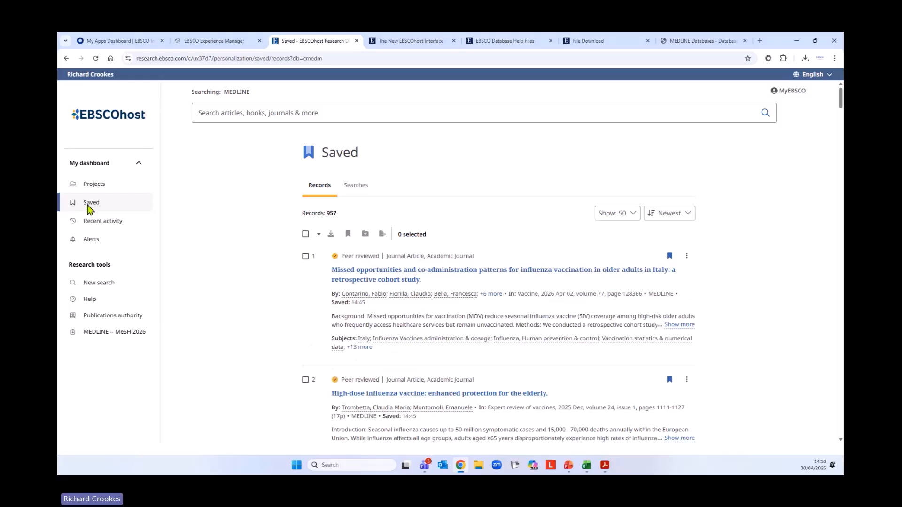
left_click(305, 234)
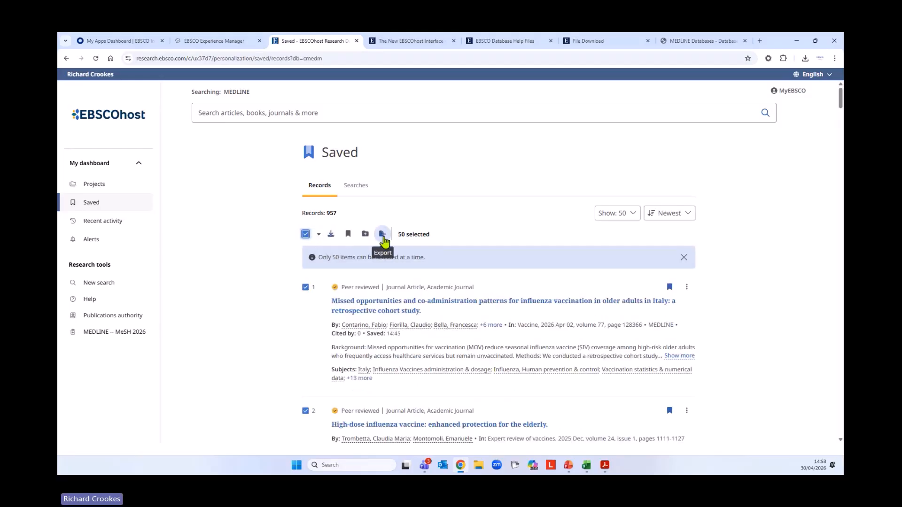
left_click(382, 235)
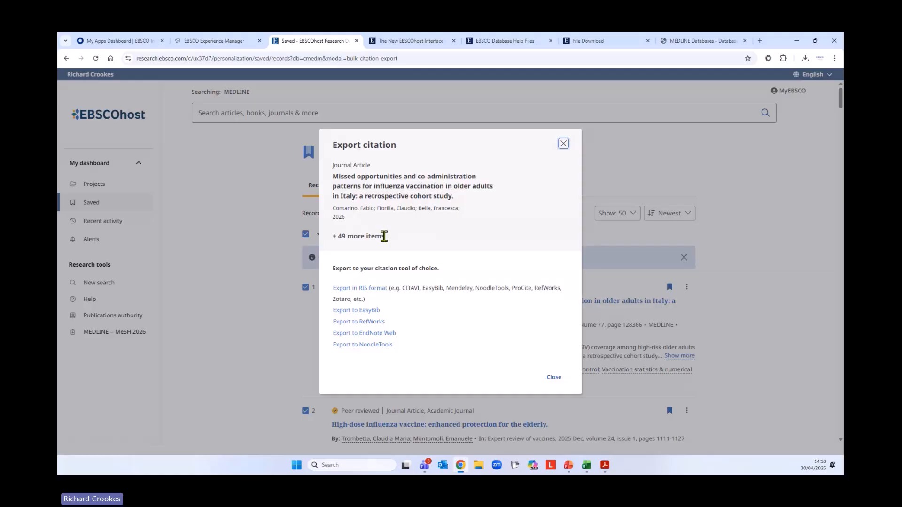
left_click(564, 144)
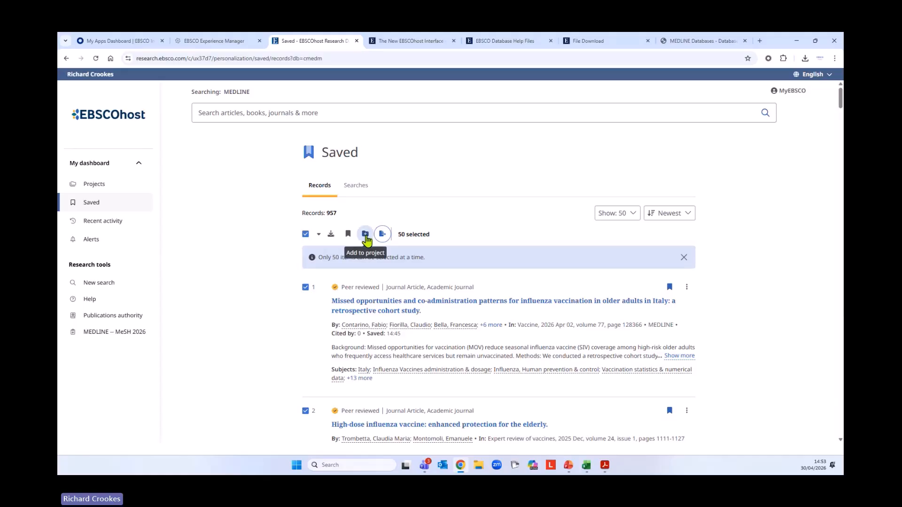
- Add the selected saved records to the project "Influenza Vaccines and over 65s - MEDLINE"
left_click(365, 234)
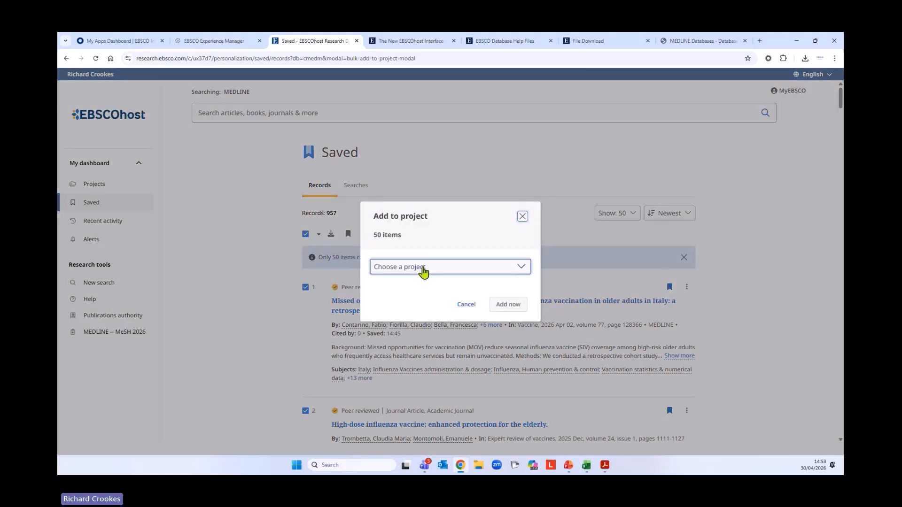
left_click(423, 272)
scroll(464, 342, "down", 3)
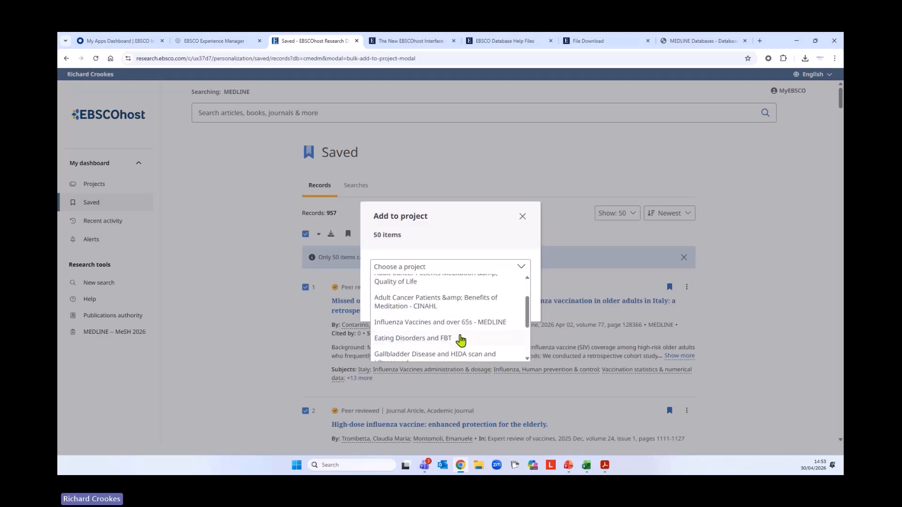
left_click(384, 283)
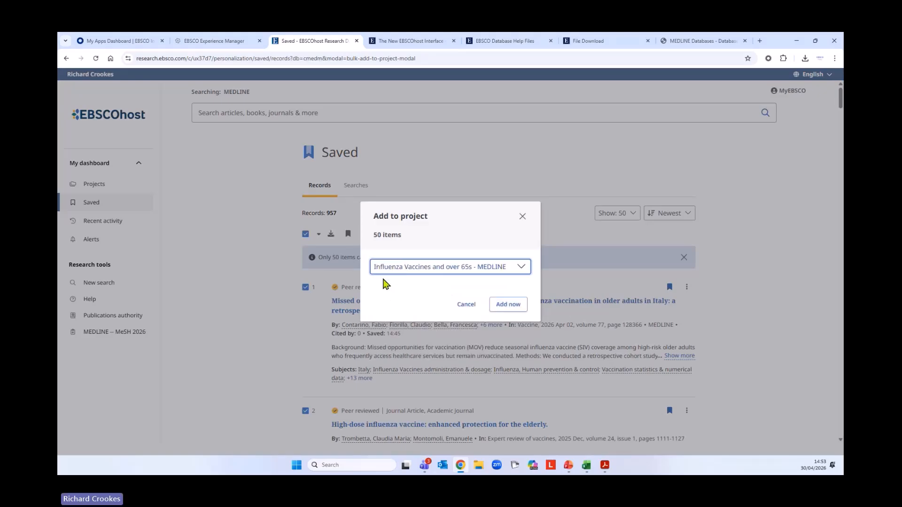
left_click(521, 308)
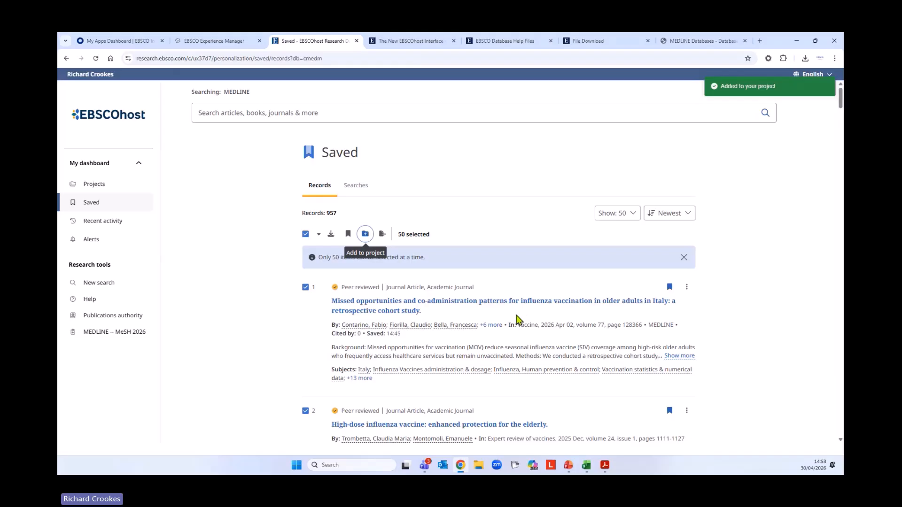
- Open the project "Influenza Vaccines and over 65s - MEDLINE" and examine its records, their bulk actions and its searches
left_click(99, 188)
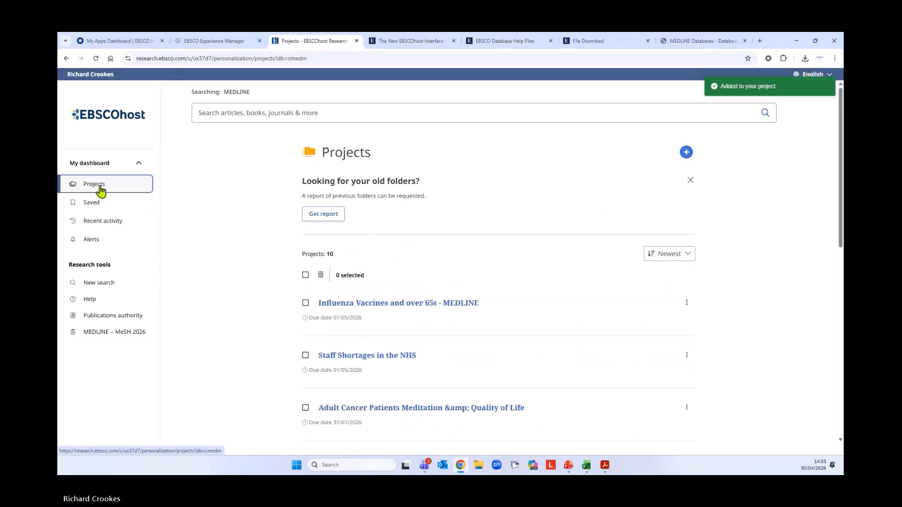
left_click(400, 304)
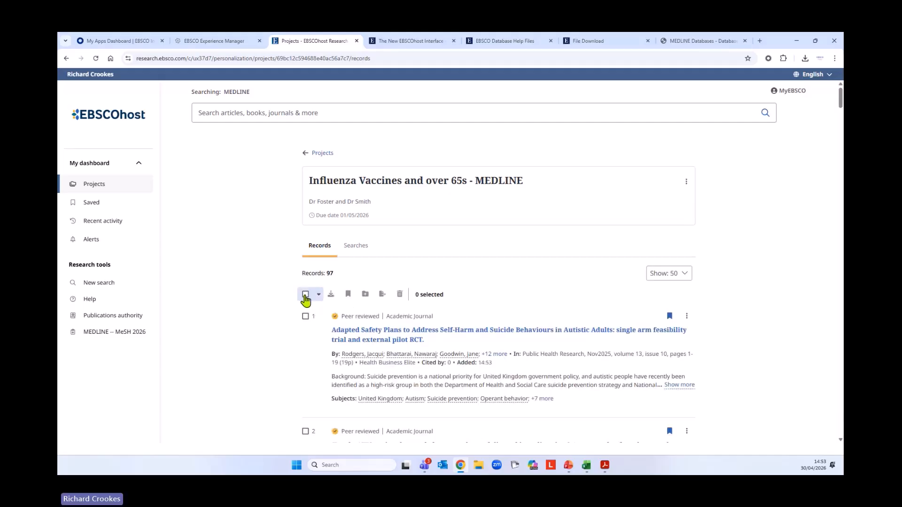
left_click(305, 294)
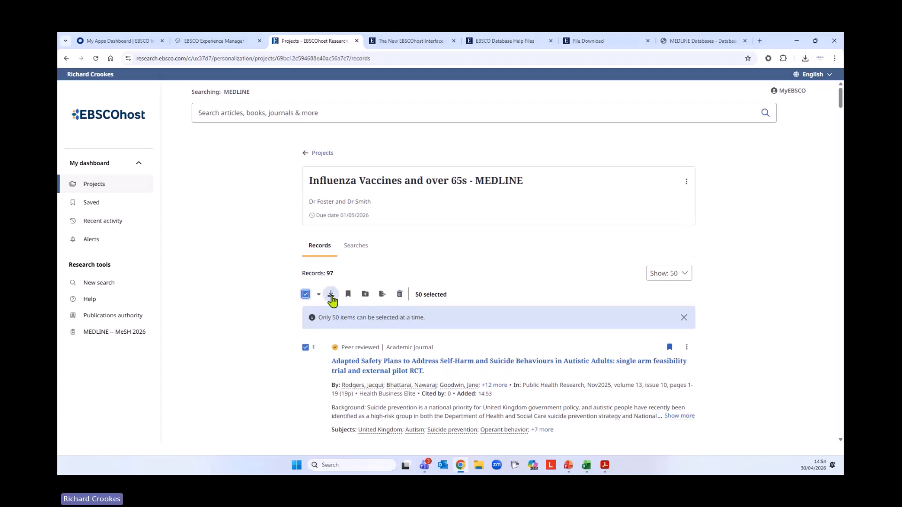
left_click(306, 294)
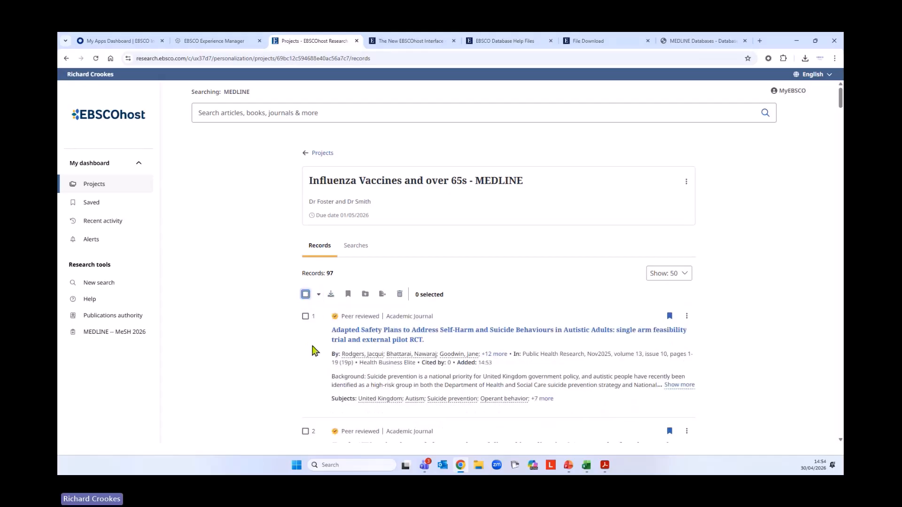
left_click(355, 247)
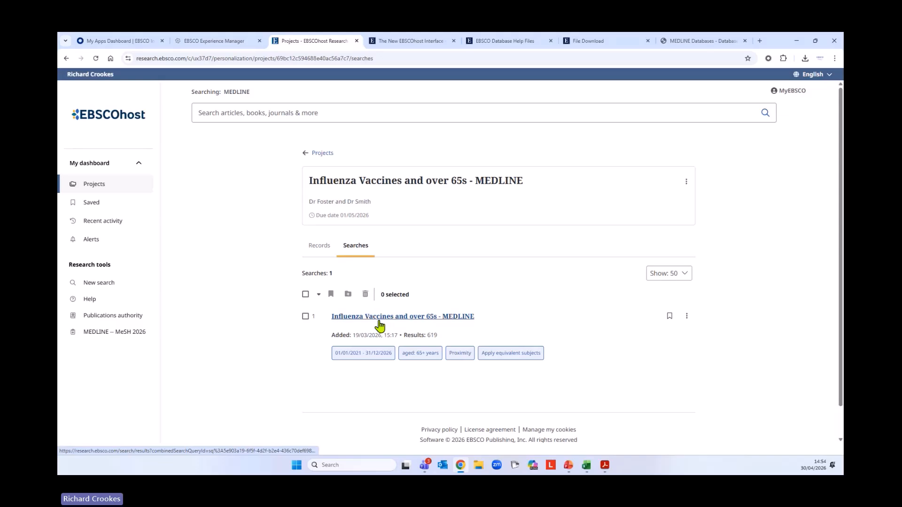
- Return to the results of the combined search (S3) AND (S6) AND (S9) and start saving that search
right_click(66, 59)
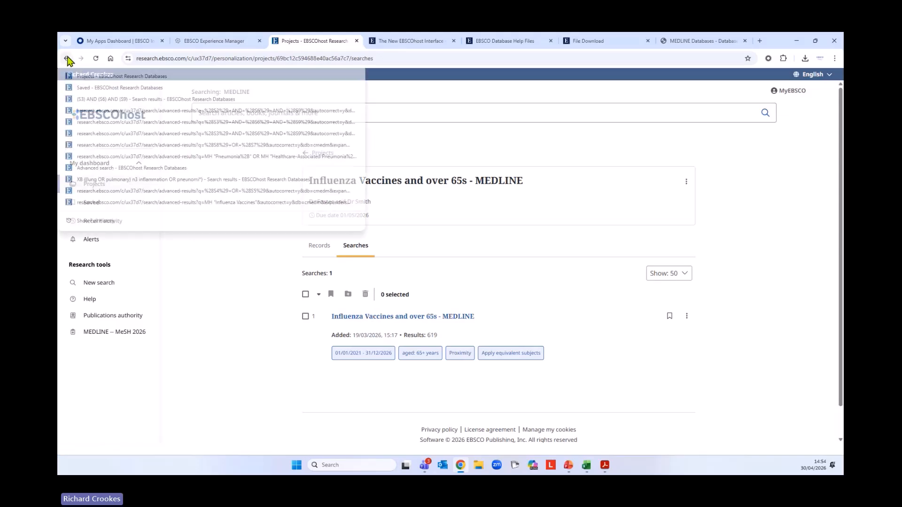
left_click(112, 99)
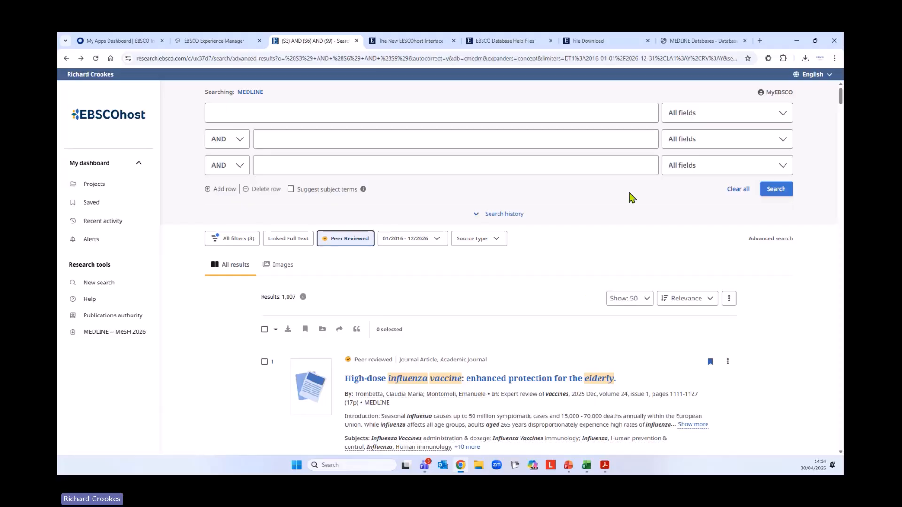
left_click(730, 299)
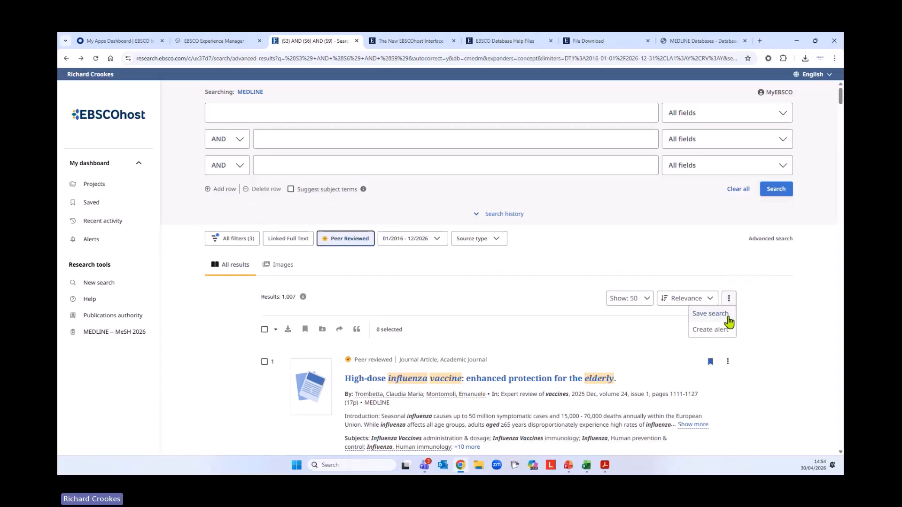
left_click(711, 314)
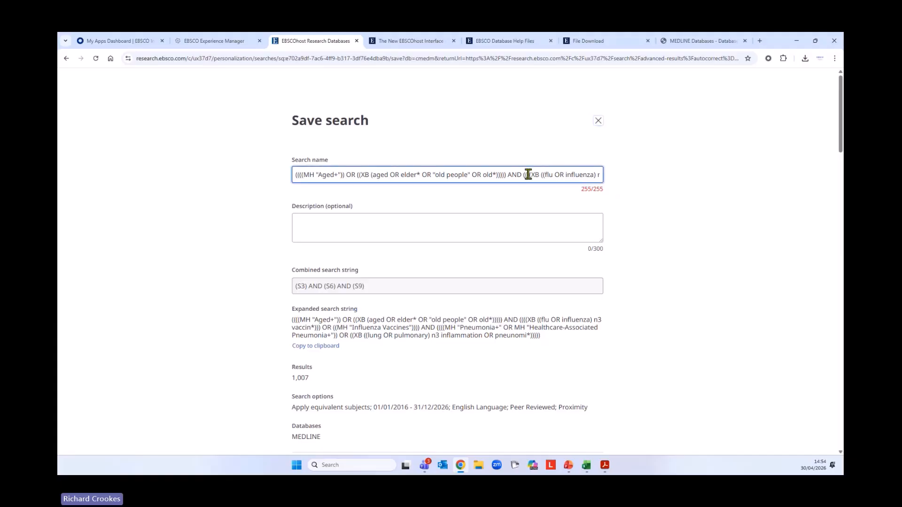
- Name the search "Aged and Influenza - MEDLINE", save it and return to the results
triple_click(528, 174)
key("BackSpace")
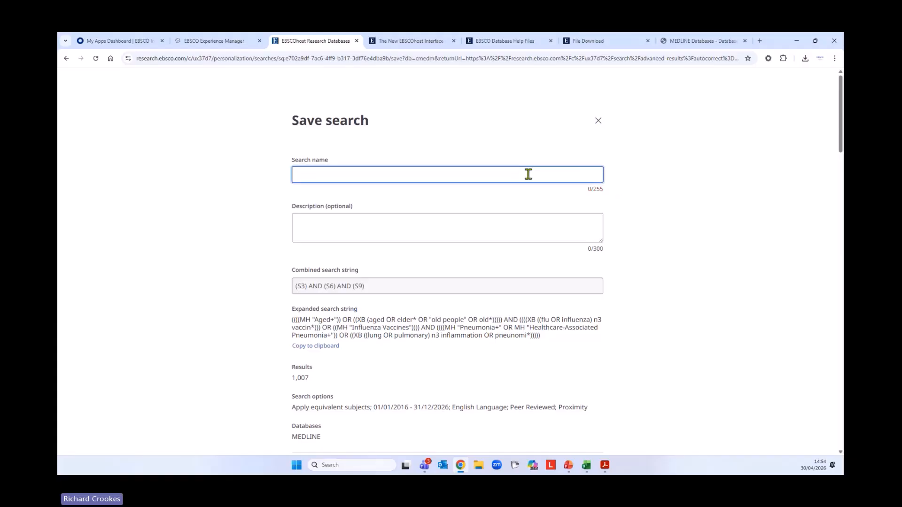
type("Adult")
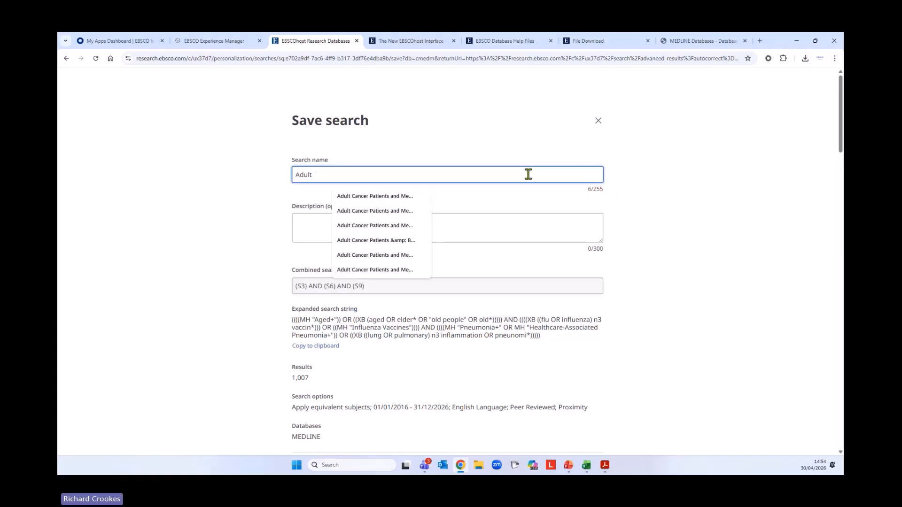
key("BackSpace")
key("BackSpace")
key("BackSpace")
key("BackSpace")
key("BackSpace")
type("ged a")
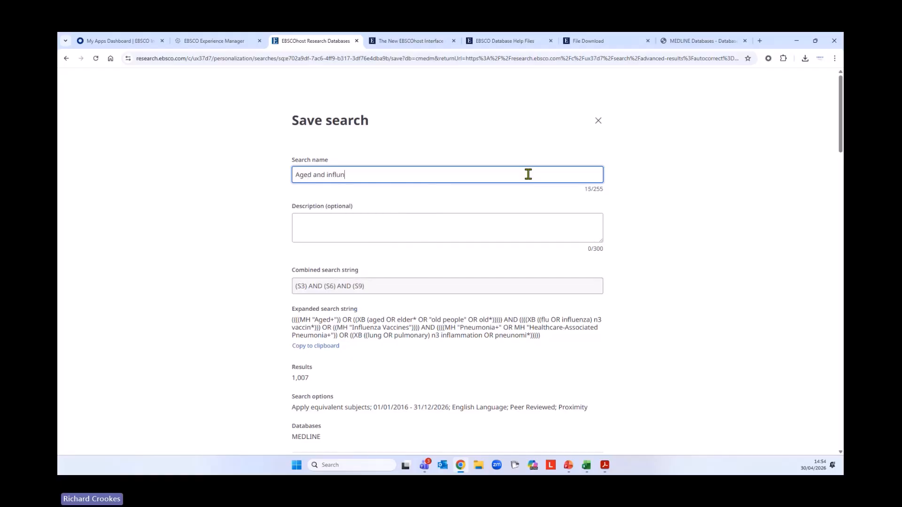
type("nd If")
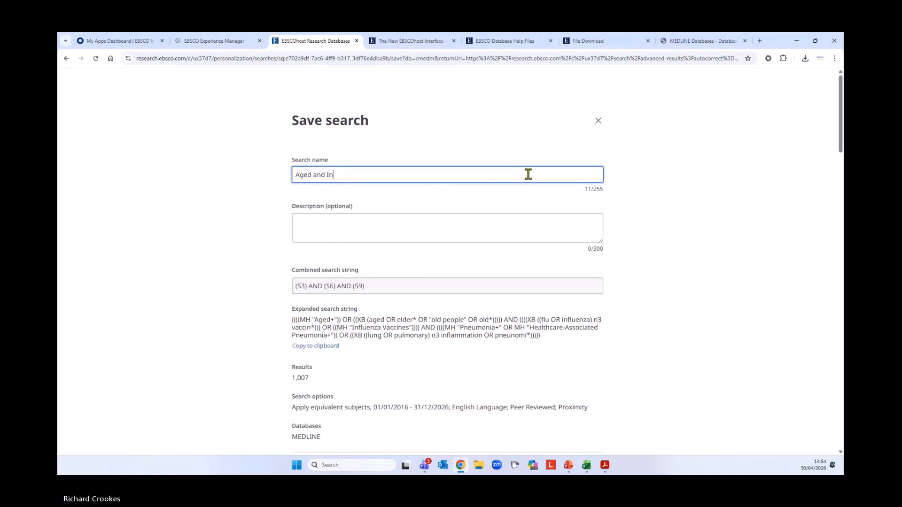
type("fluenza - MEDLINE")
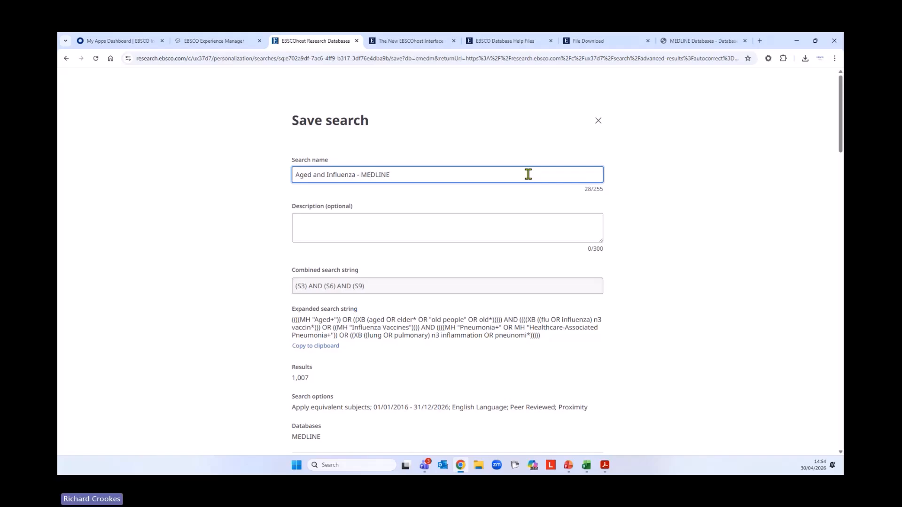
scroll(627, 324, "down", 20)
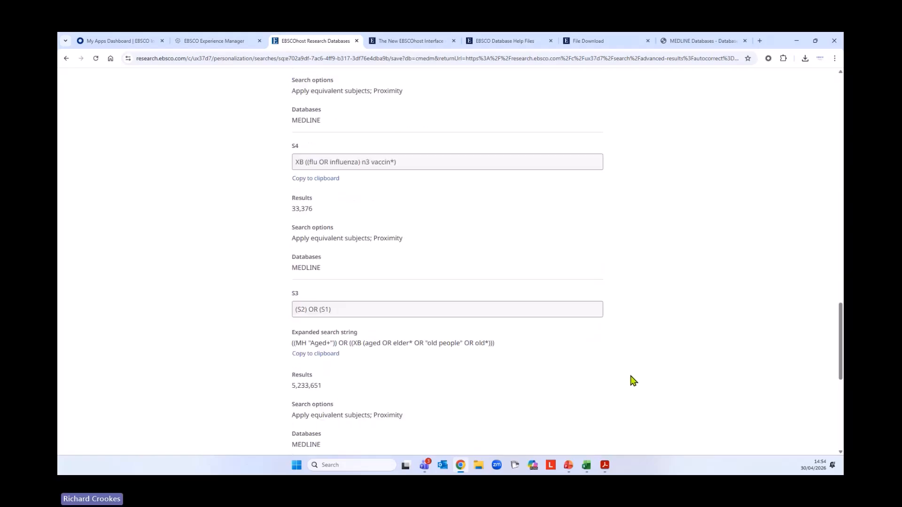
left_click(585, 441)
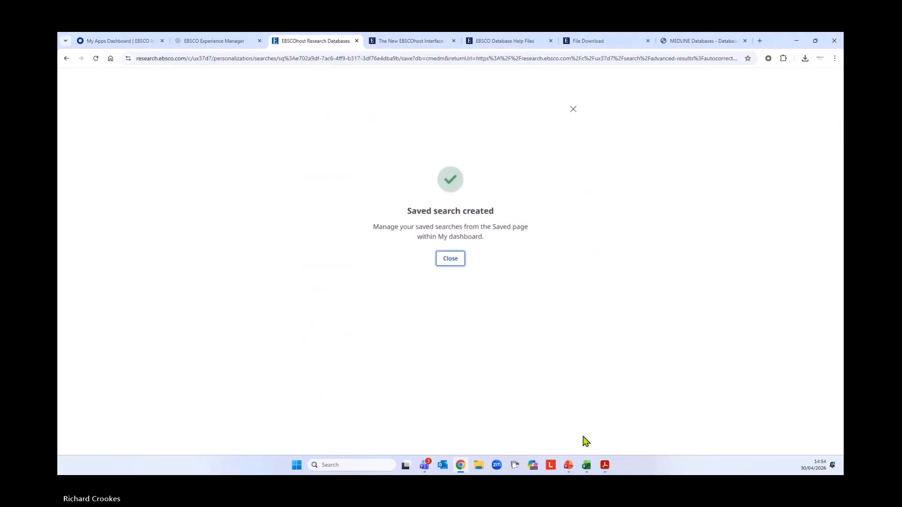
left_click(455, 263)
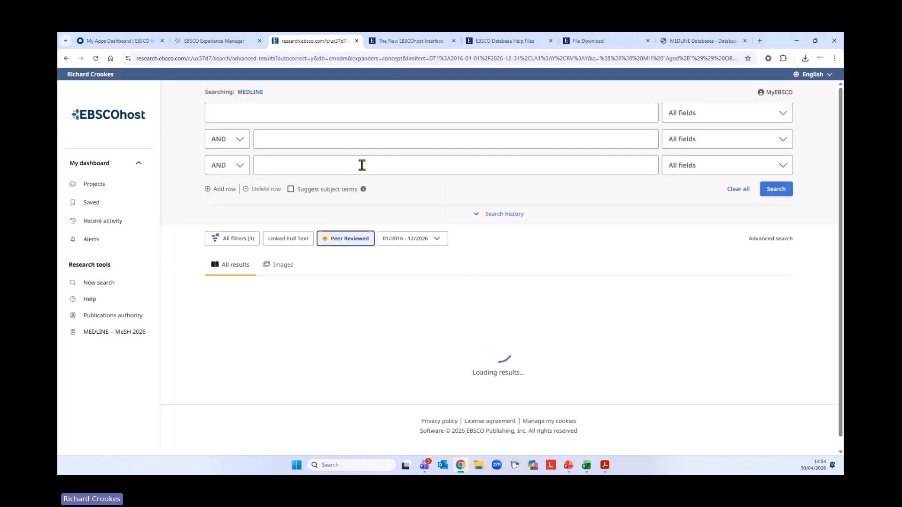
- Add the saved search "Aged and Influenza - MEDLINE" to the project "Influenza Vaccines and over 65s - MEDLINE" and open the projects list
left_click(94, 206)
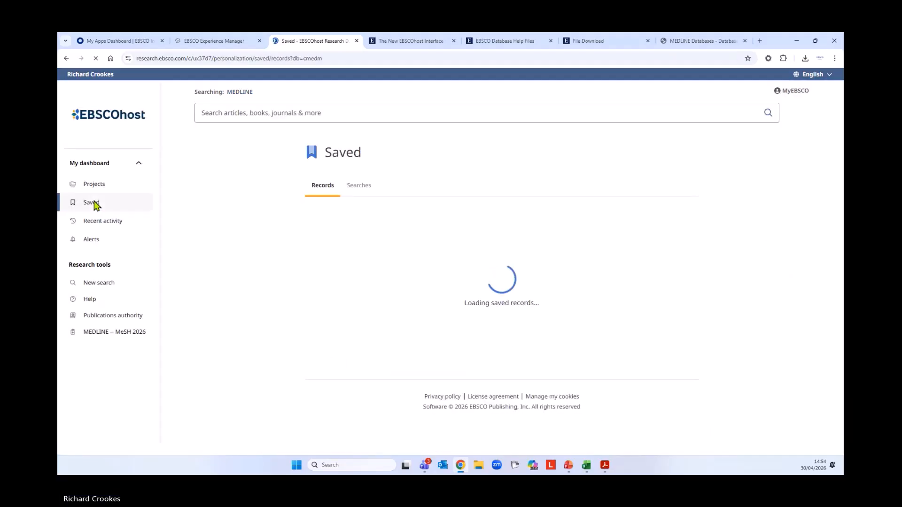
left_click(366, 187)
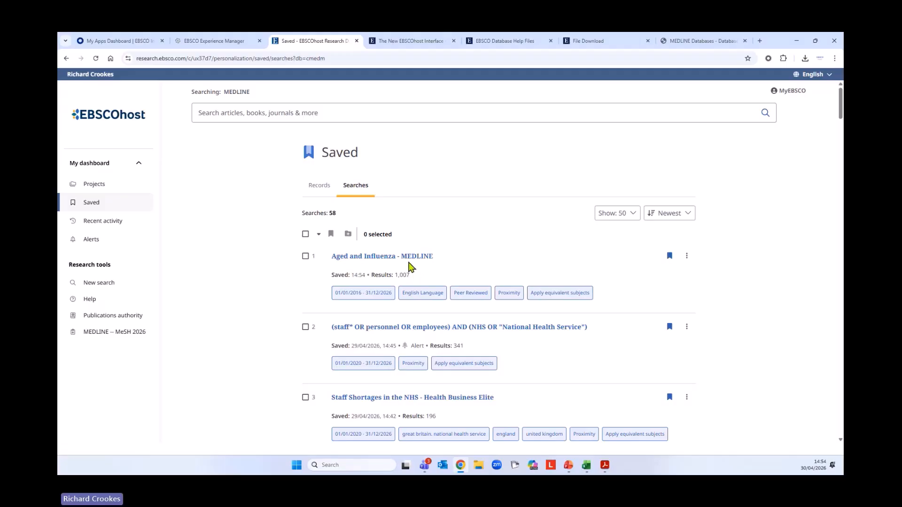
left_click(686, 256)
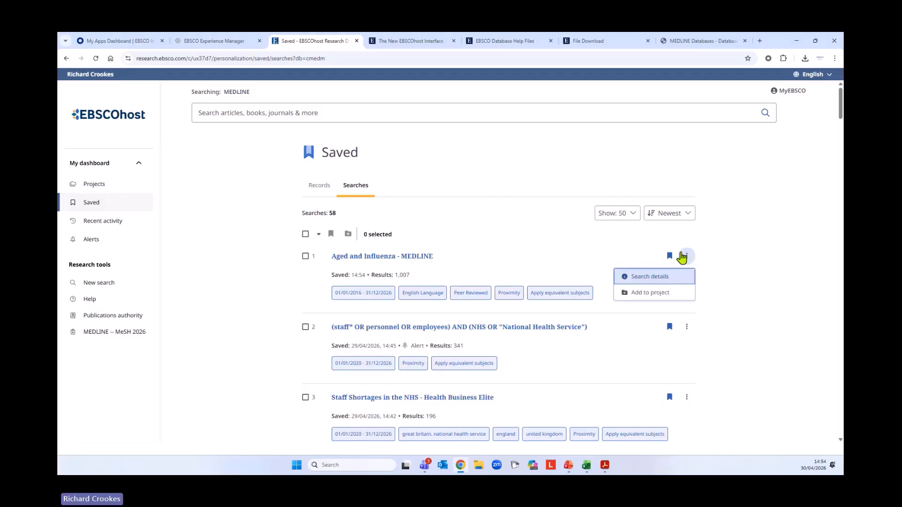
left_click(655, 294)
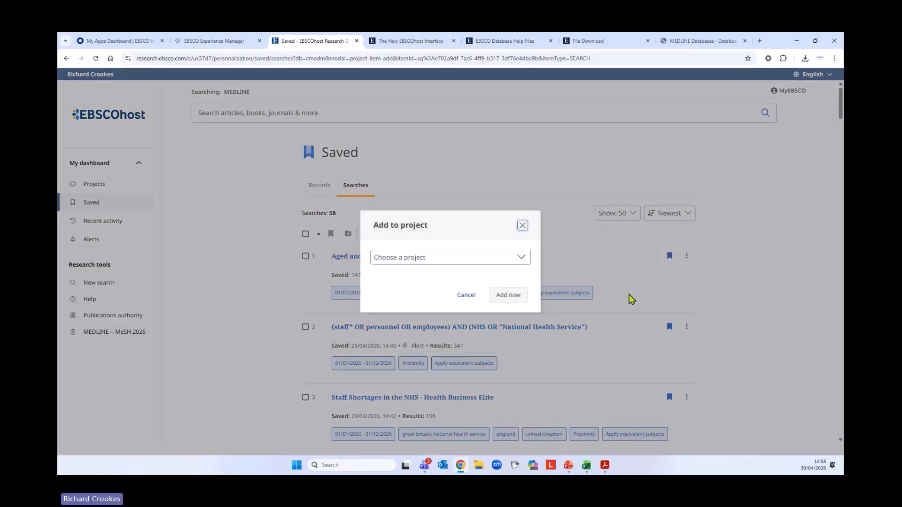
left_click(442, 259)
left_click(440, 289)
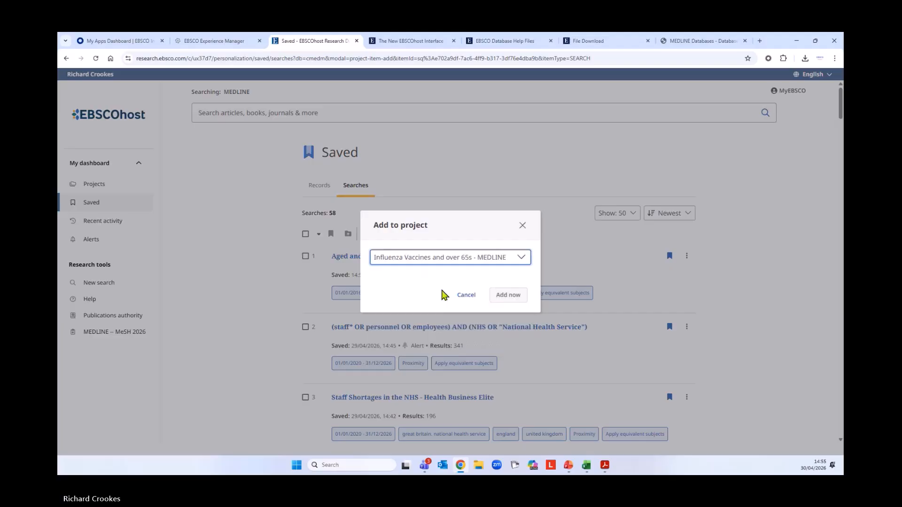
left_click(497, 301)
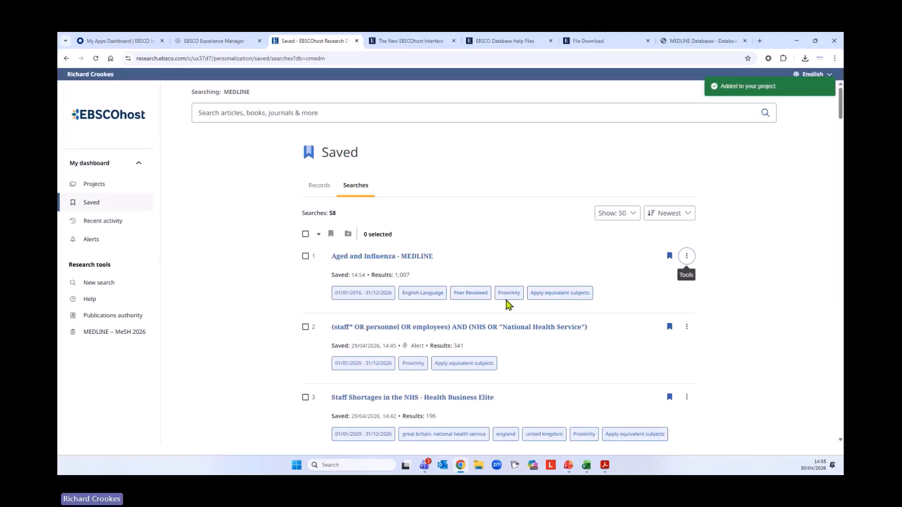
left_click(95, 187)
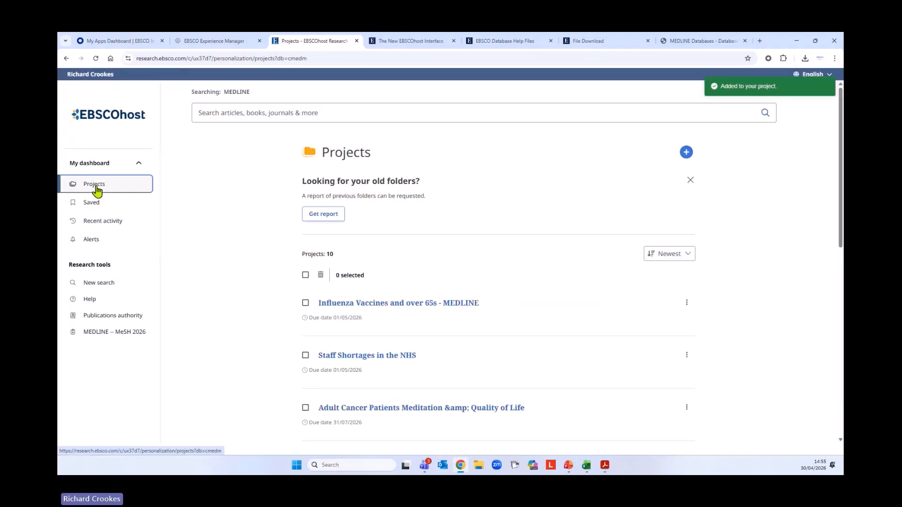
- Open the searches of the project "Influenza Vaccines and over 65s - MEDLINE" and examine the actions offered for "Aged and Influenza - MEDLINE"
left_click(412, 305)
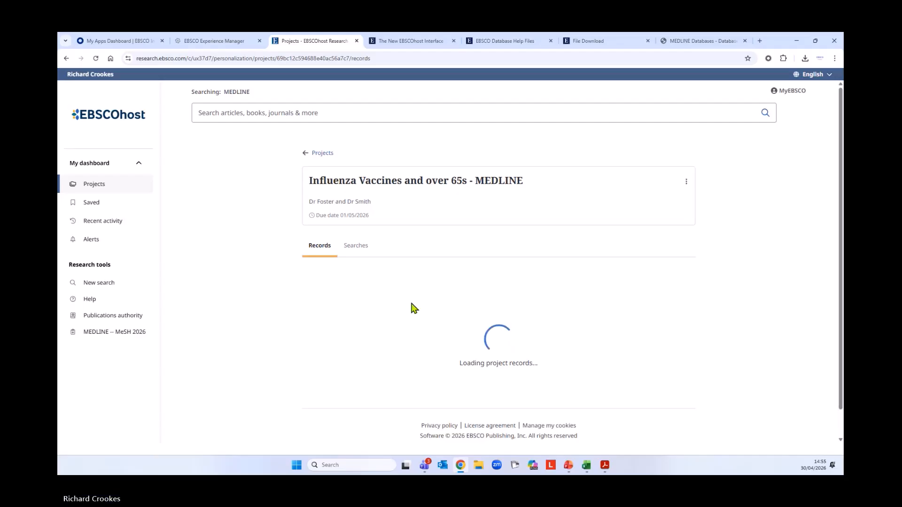
left_click(351, 248)
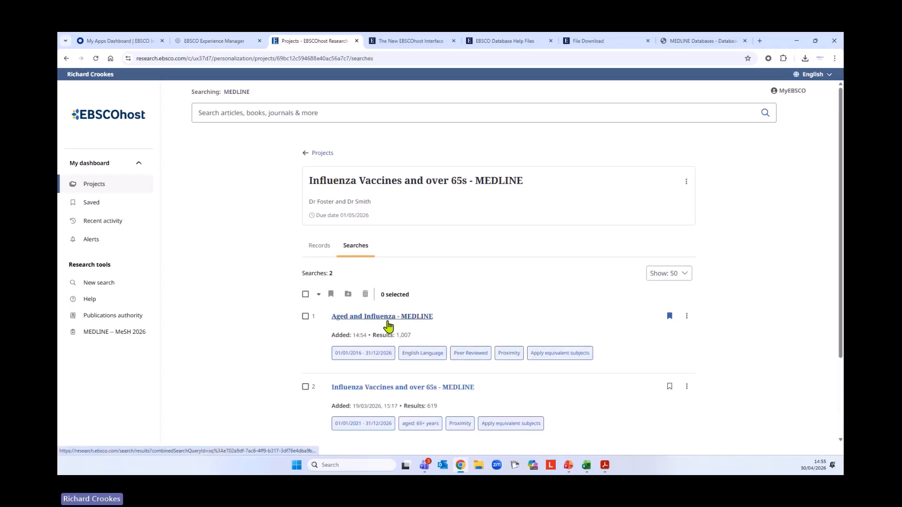
left_click(687, 317)
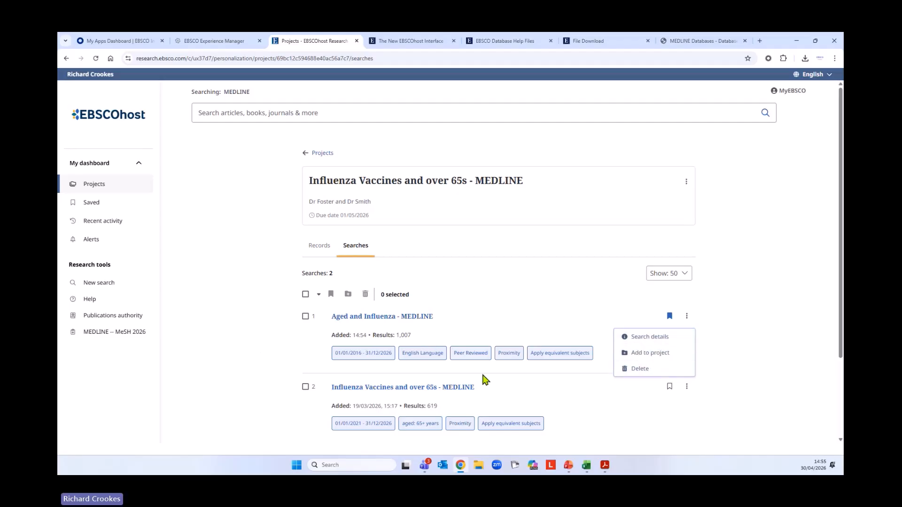
scroll(296, 347, "down", 2)
scroll(270, 338, "up", 2)
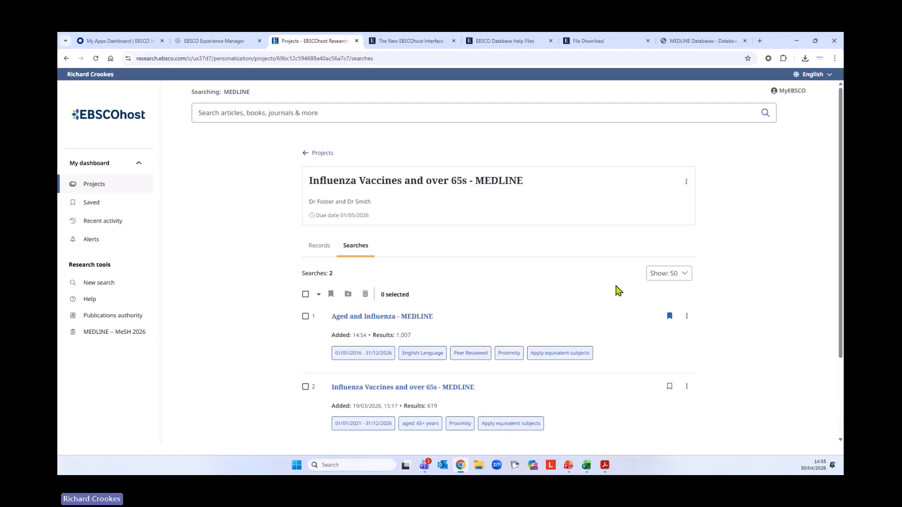
scroll(599, 299, "down", 2)
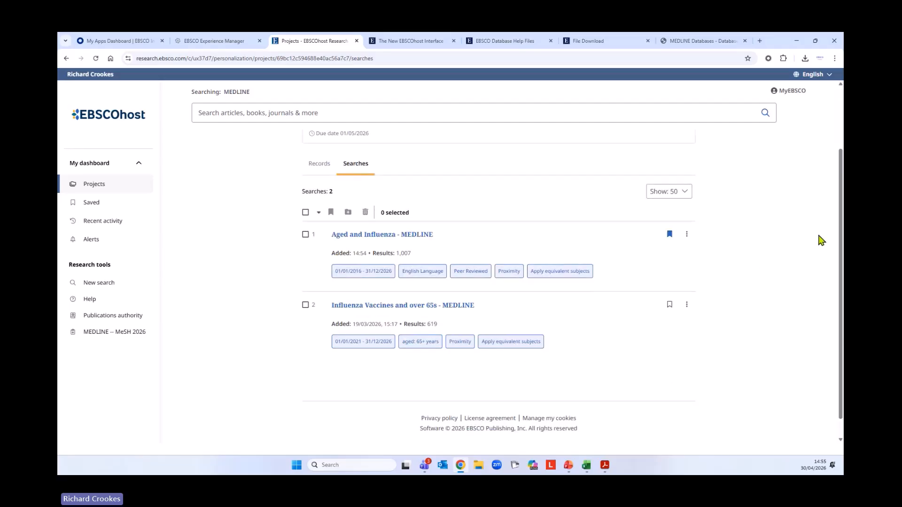
- Delete the search "Influenza Vaccines and over 65s - MEDLINE" from the project's searches
left_click(305, 306)
left_click(686, 305)
left_click(653, 361)
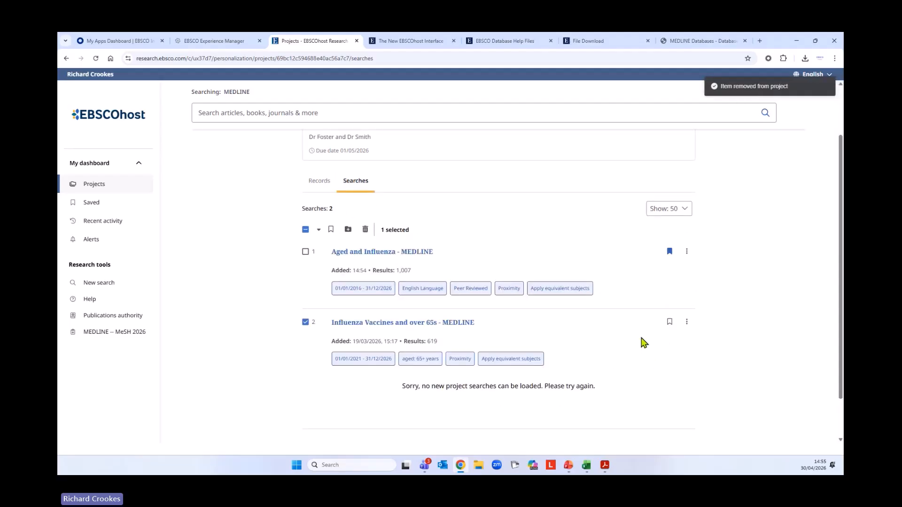
left_click(687, 321)
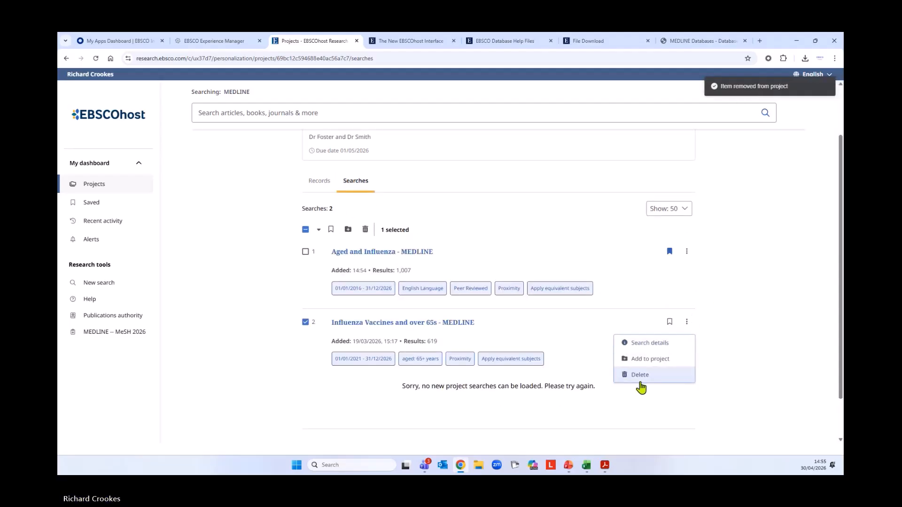
left_click(645, 380)
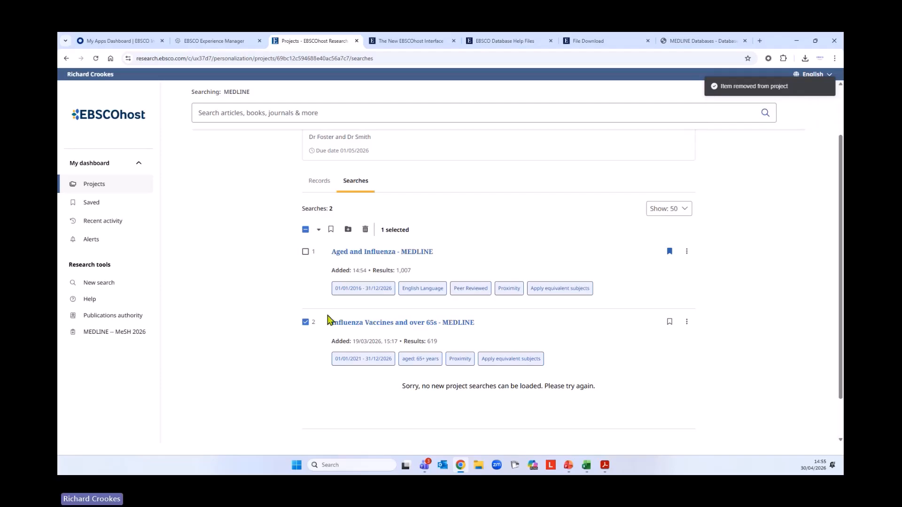
left_click(305, 322)
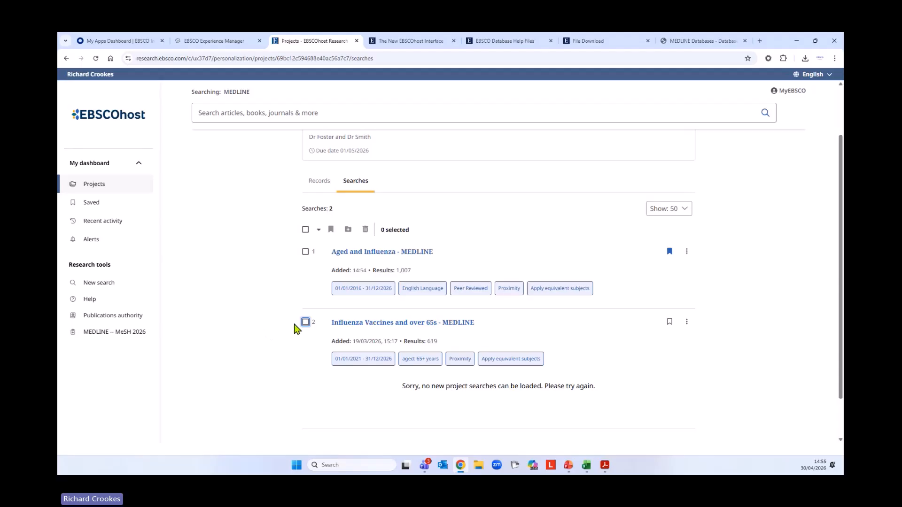
left_click(305, 323)
left_click(365, 230)
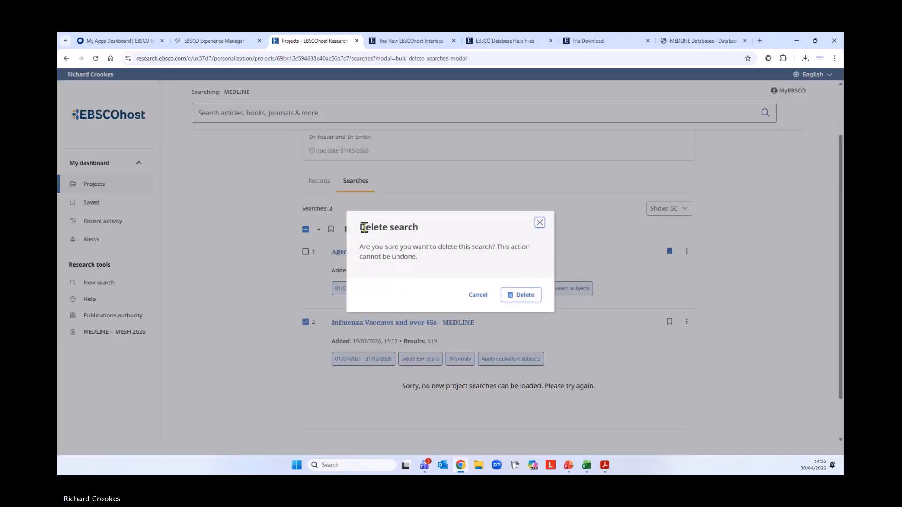
left_click(531, 296)
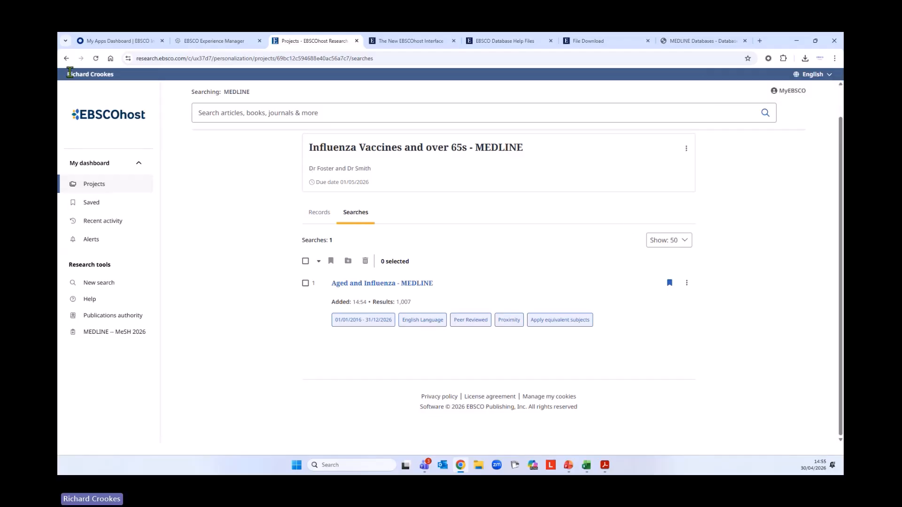
- Return to the results of the combined search (S3) AND (S6) AND (S9) and expand the search history
right_click(67, 60)
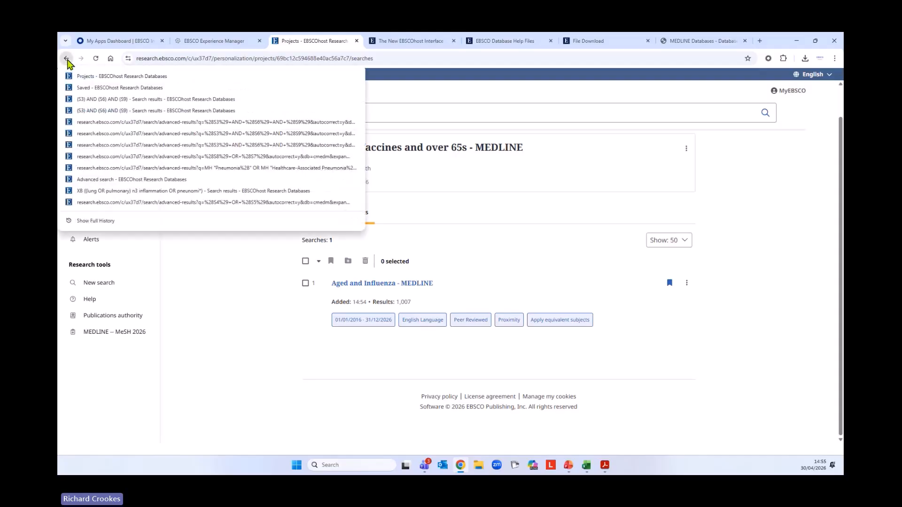
left_click(100, 102)
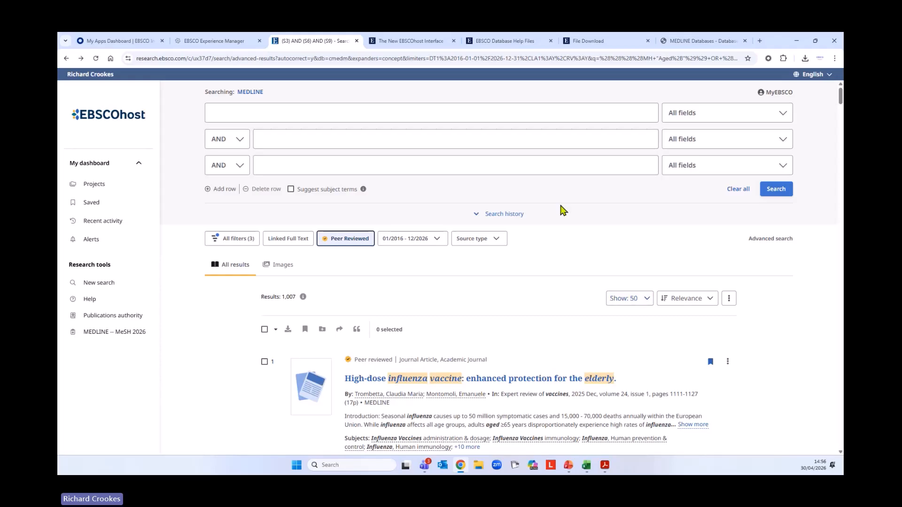
left_click(481, 217)
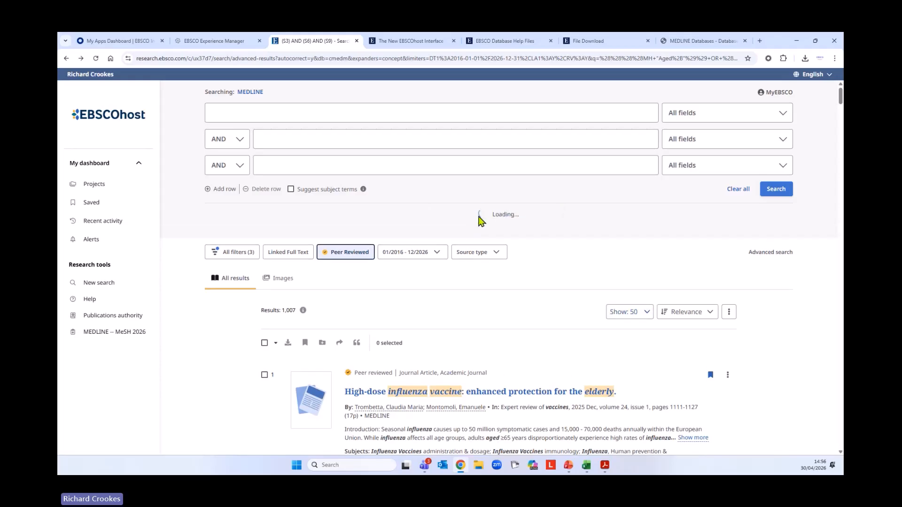
scroll(375, 258, "down", 1)
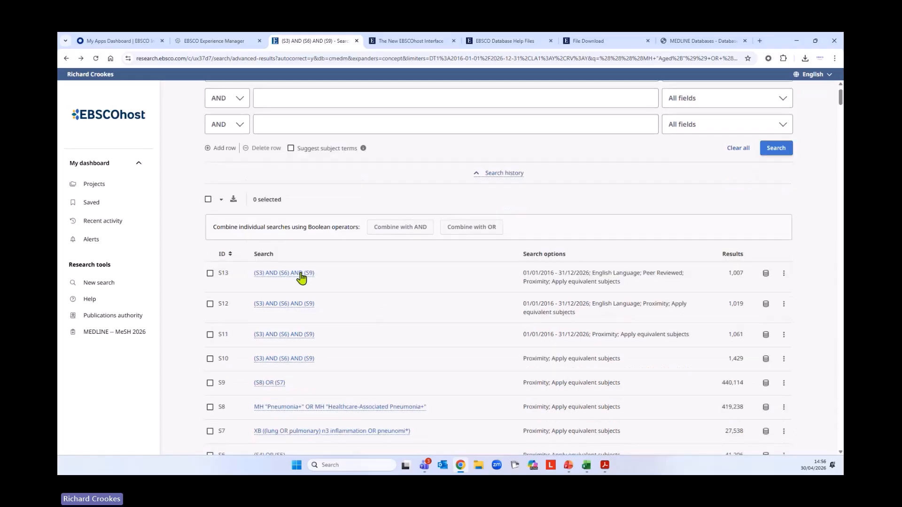
- Sort the search history by ID in ascending order and review the search lines S1 to S13
left_click(221, 260)
scroll(423, 309, "down", 4)
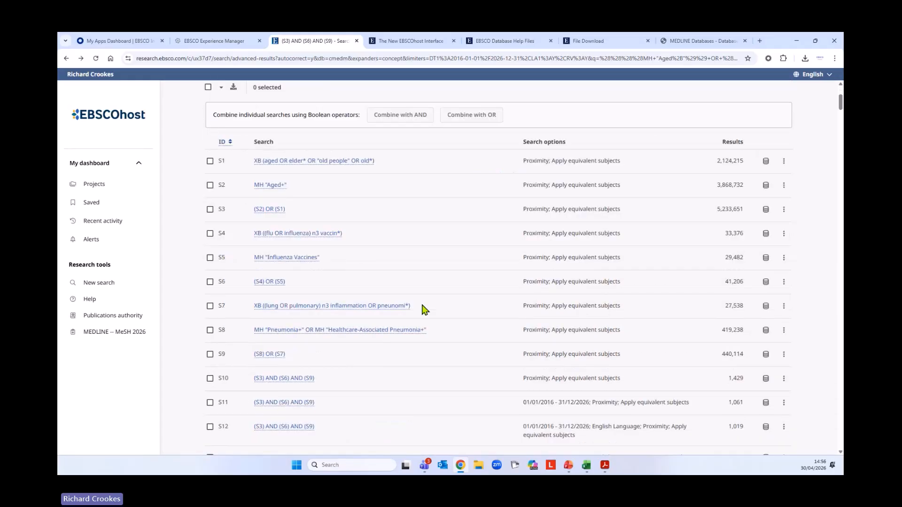
scroll(425, 310, "down", 1)
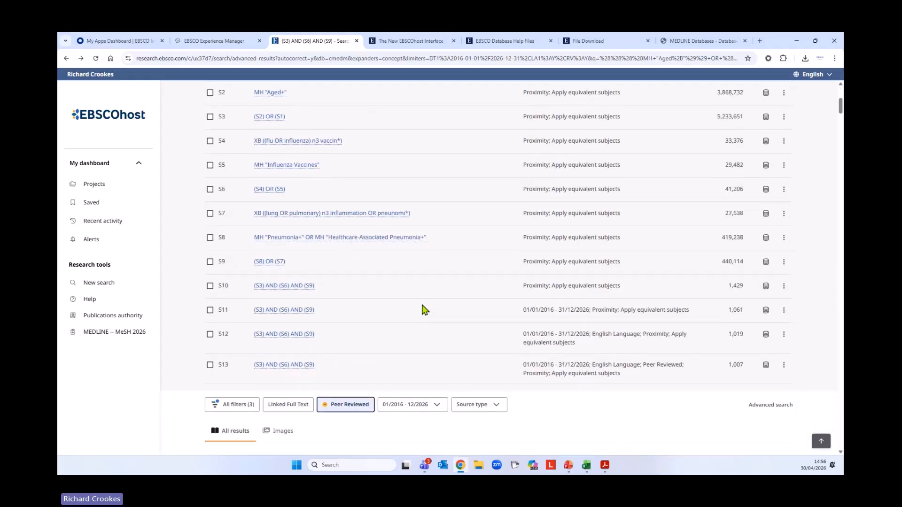
scroll(423, 310, "up", 6)
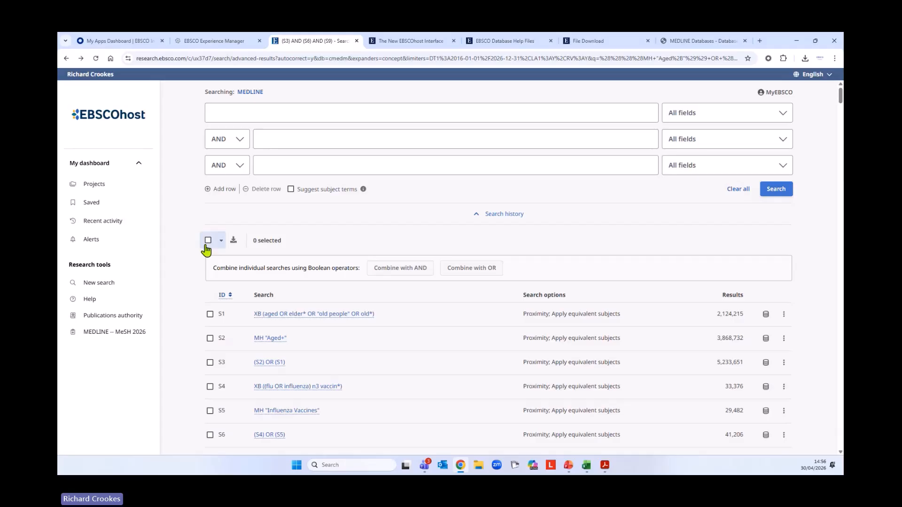
- Download all searches in the search history in CSV format under the suggested file name and open the file in Excel
left_click(207, 243)
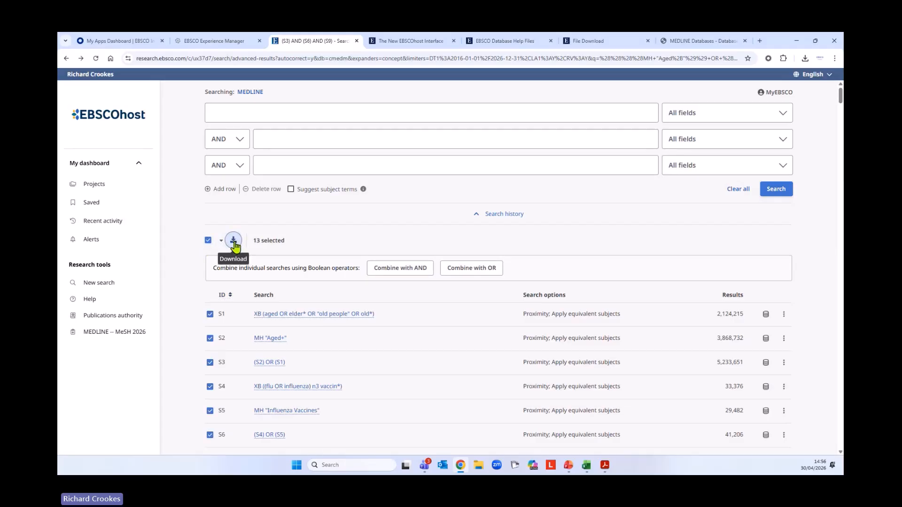
left_click(234, 241)
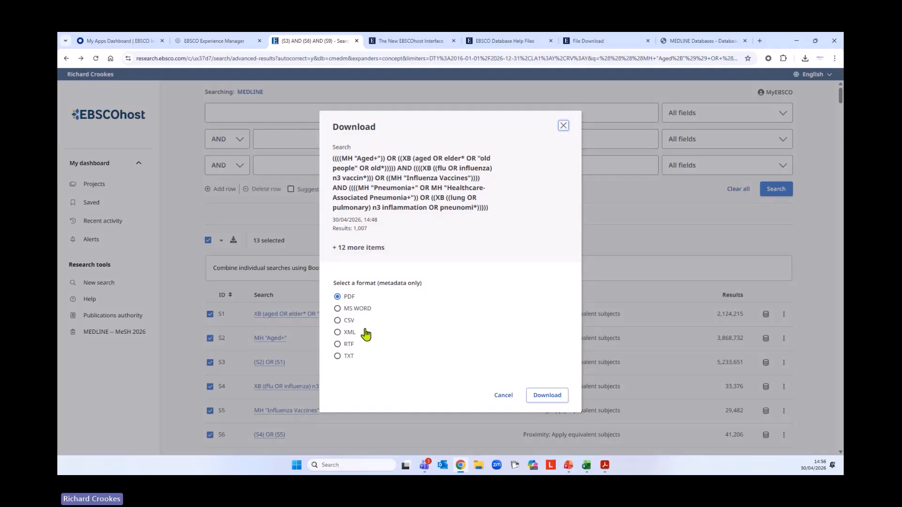
left_click(337, 320)
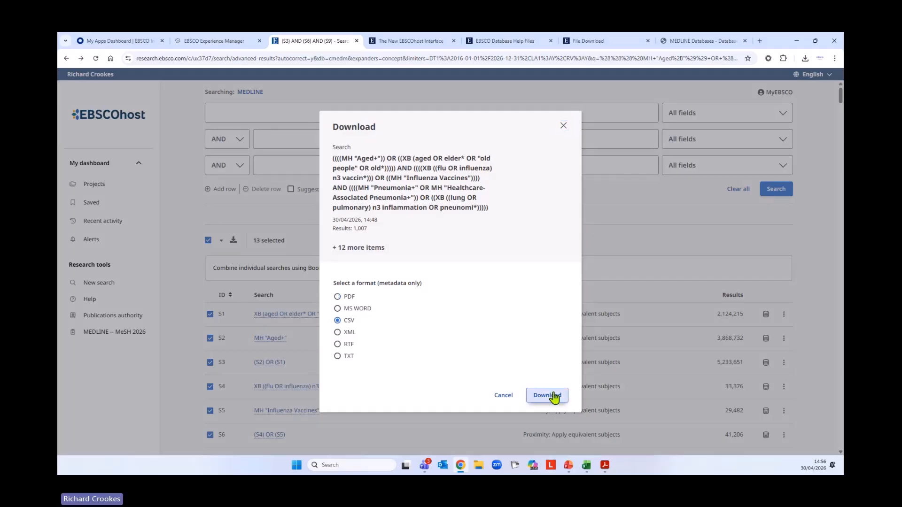
left_click(547, 395)
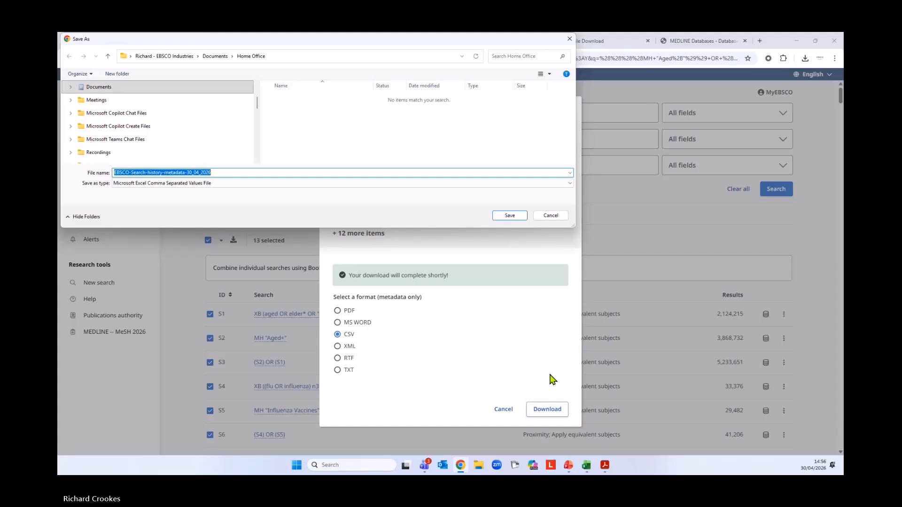
left_click(510, 216)
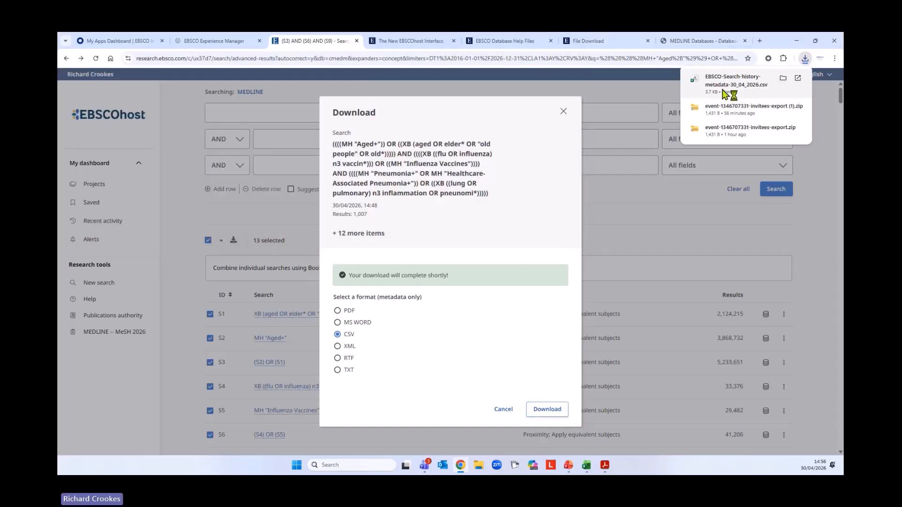
left_click(722, 89)
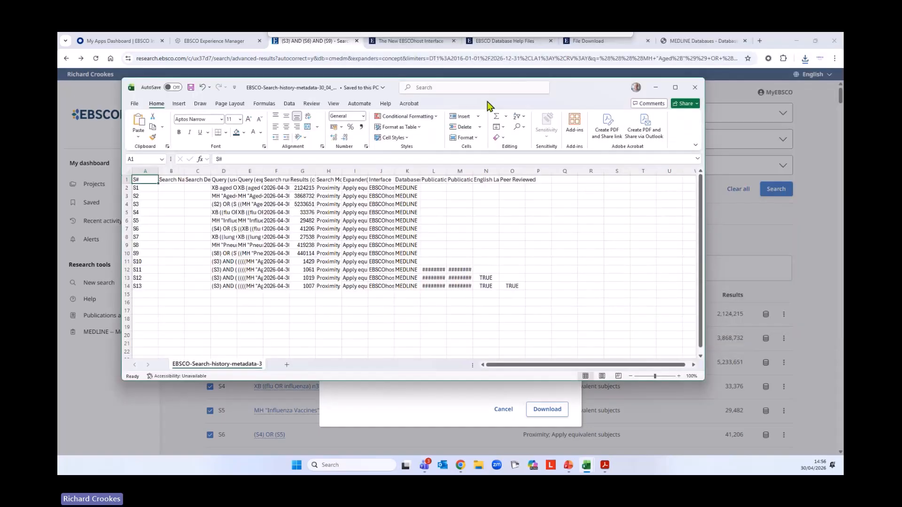
- Maximize the spreadsheet and autofit the widths of the S#, Search Name, Search Description and Query (expanded/display term) columns
left_click(682, 106)
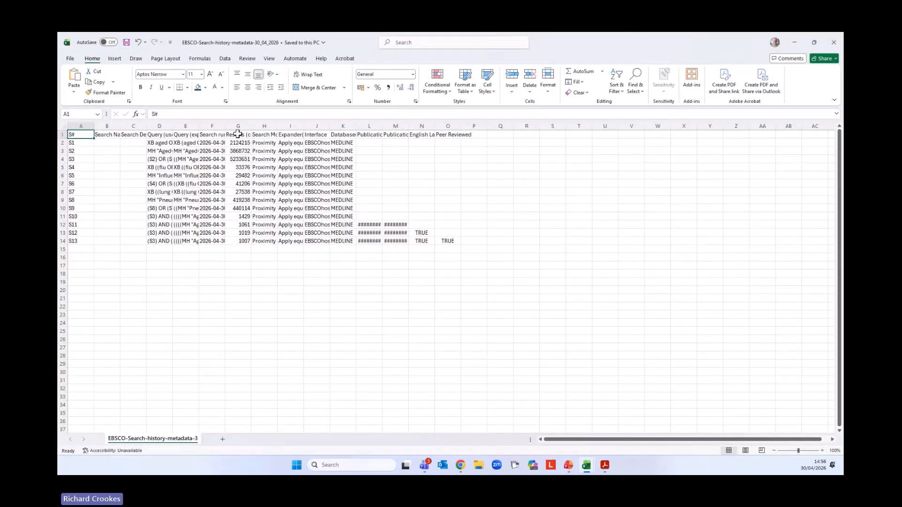
double_click(199, 128)
double_click(94, 126)
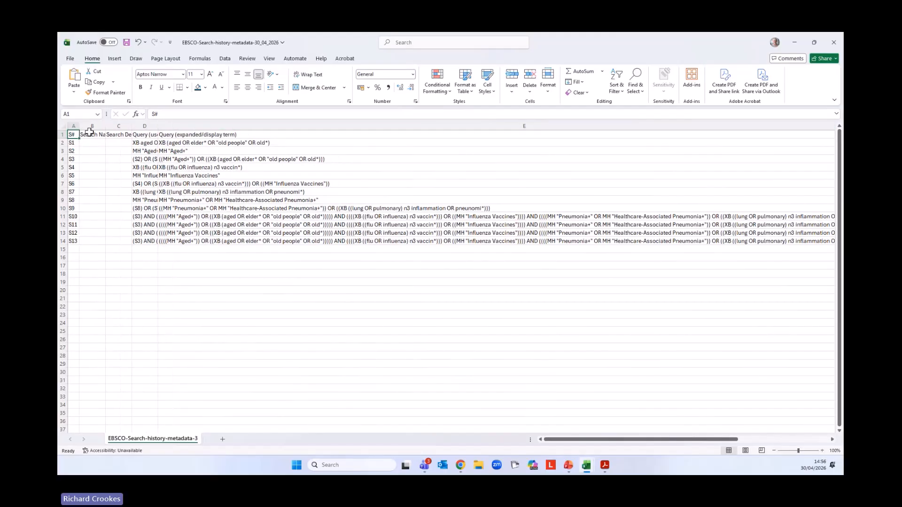
double_click(104, 127)
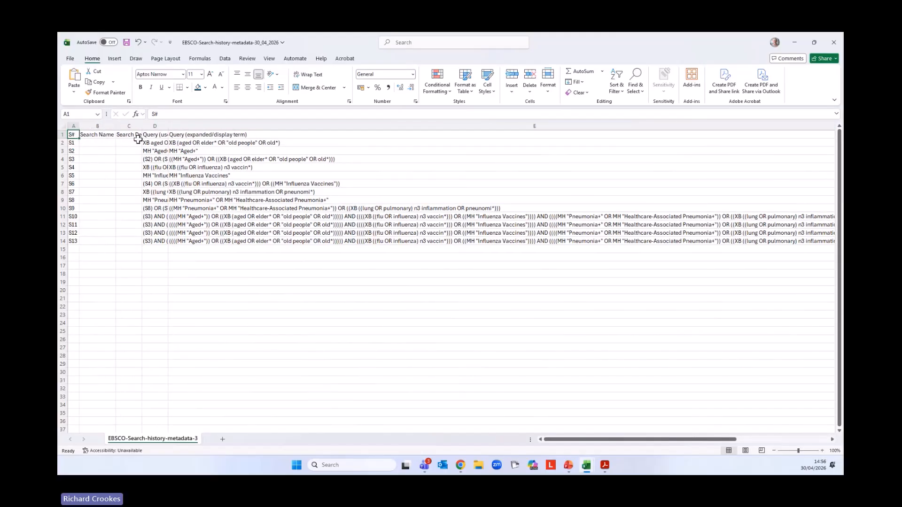
double_click(142, 126)
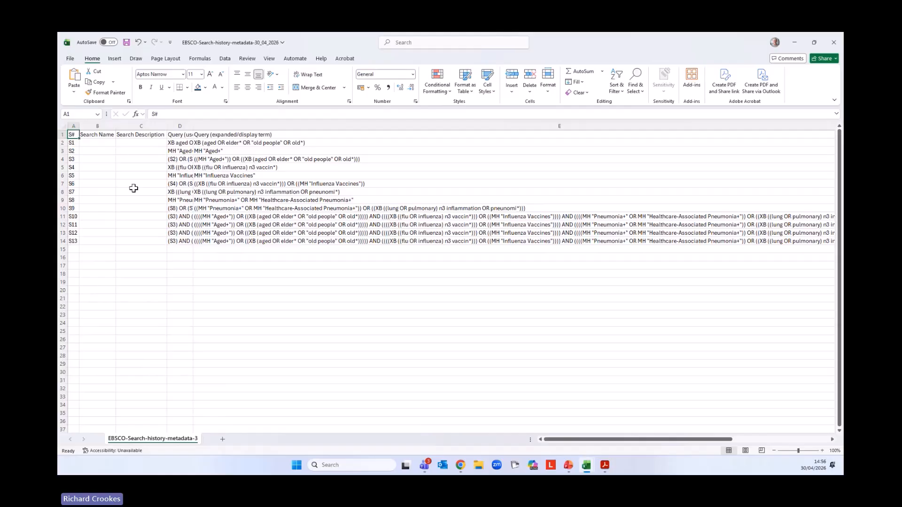
- Delete the Search Name and Search Description columns and autofit the Query (user-entered) column
left_click_drag(107, 127, 141, 126)
right_click(127, 163)
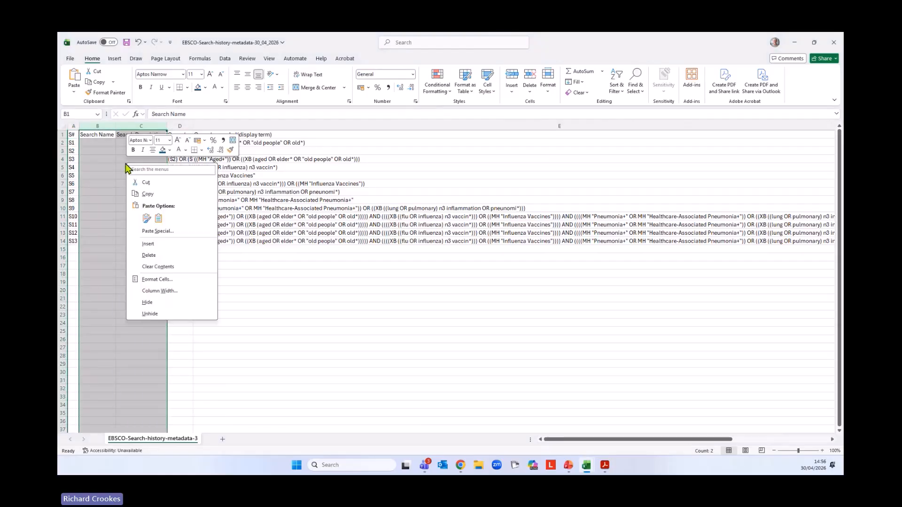
left_click(159, 256)
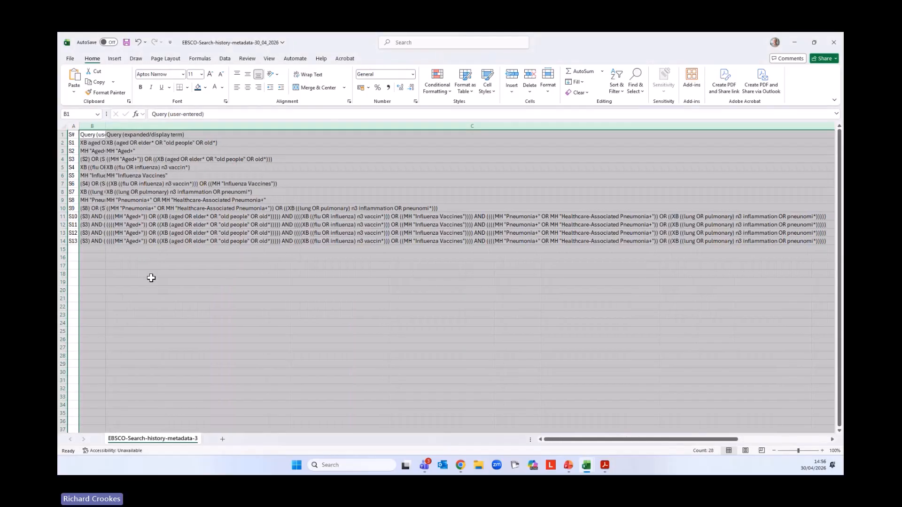
double_click(106, 126)
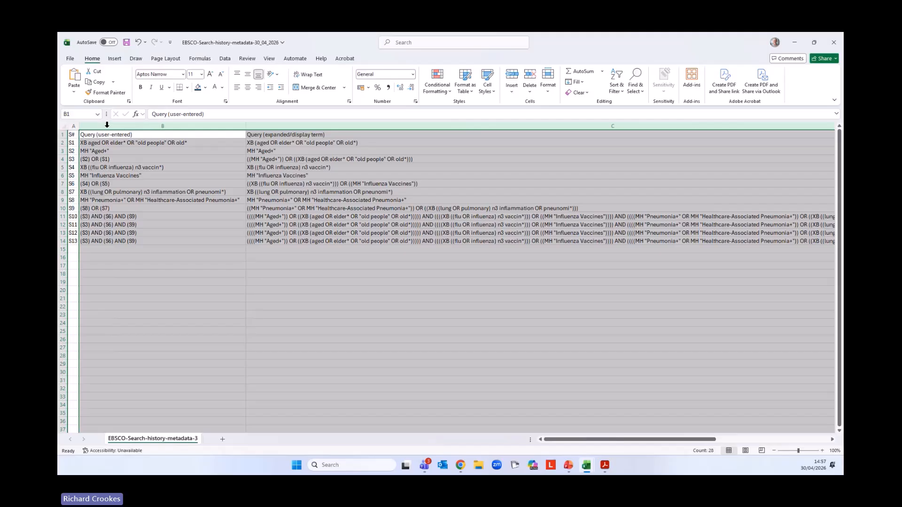
left_click(353, 291)
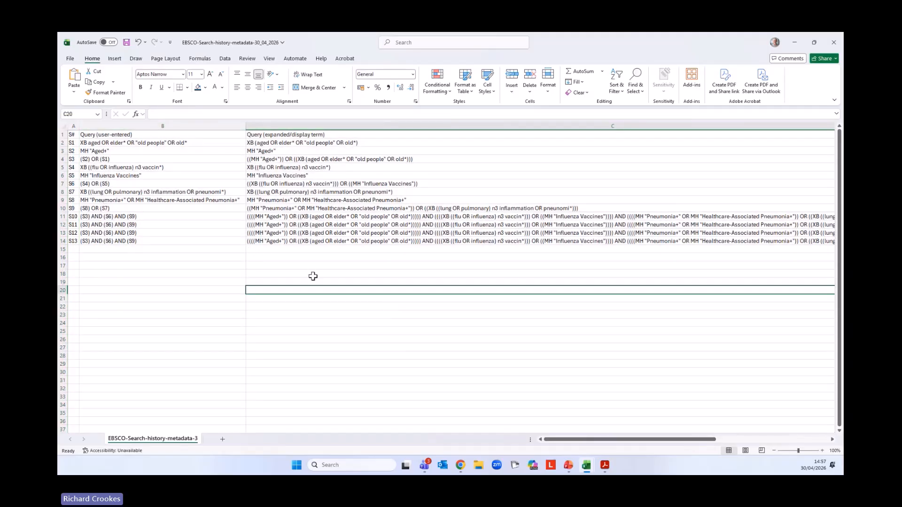
- Delete the Query (expanded/display term) column and autofit the Results (count) column
left_click(283, 123)
right_click(285, 126)
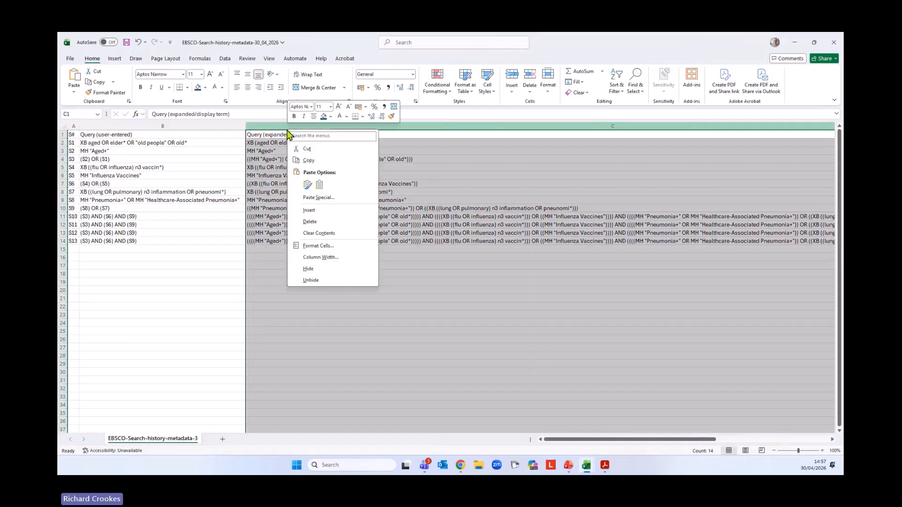
left_click(310, 222)
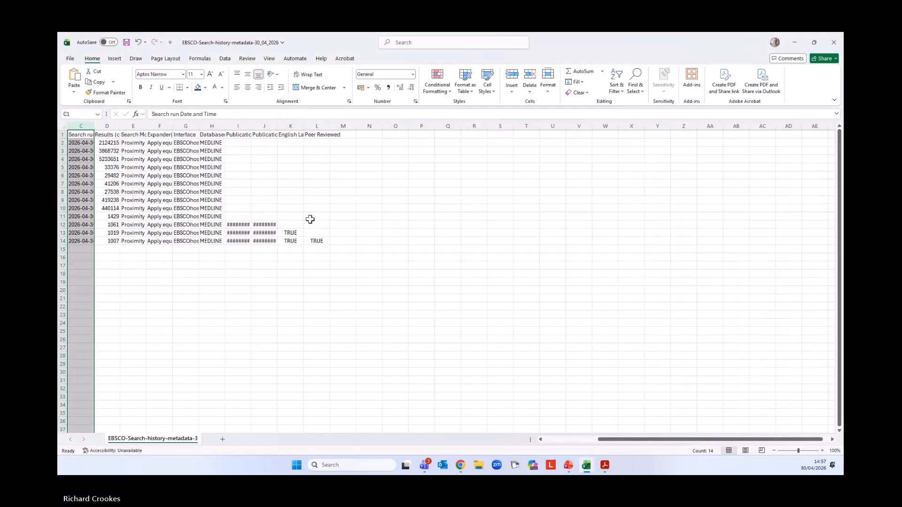
double_click(119, 125)
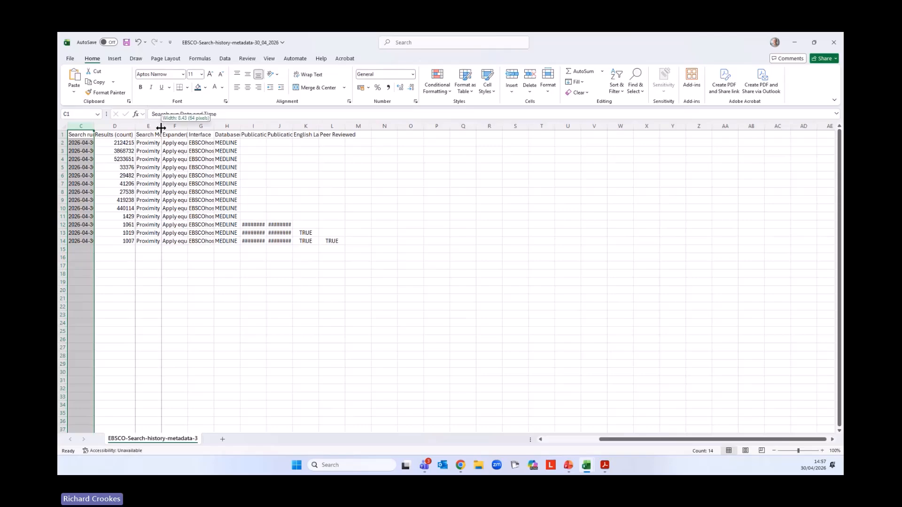
- Autofit the columns from Search Mode through Peer Reviewed, including Expander(s), Interface, Database(s), both Publication Date columns and English Language
double_click(162, 126)
double_click(196, 125)
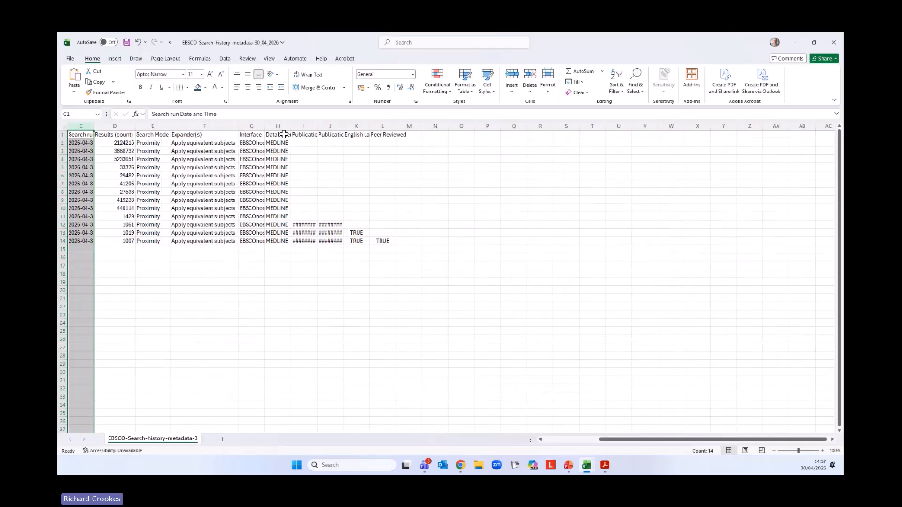
double_click(266, 125)
double_click(350, 126)
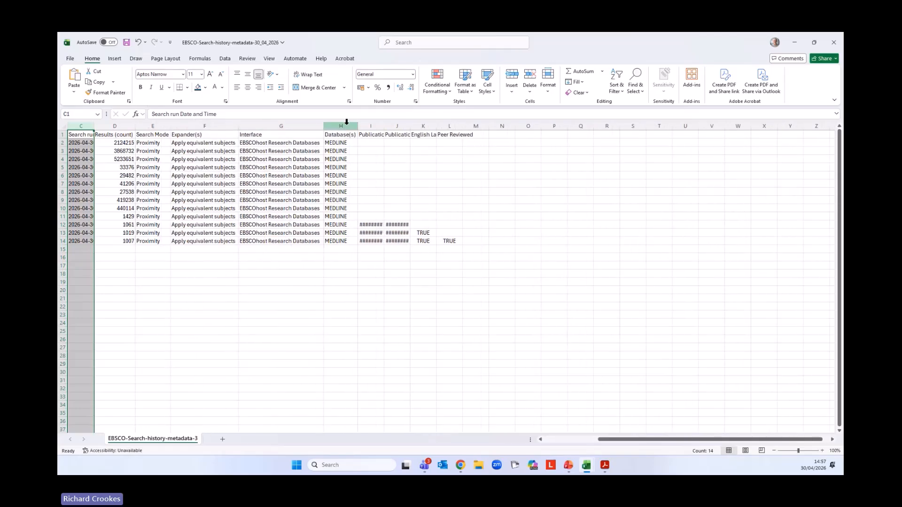
double_click(385, 125)
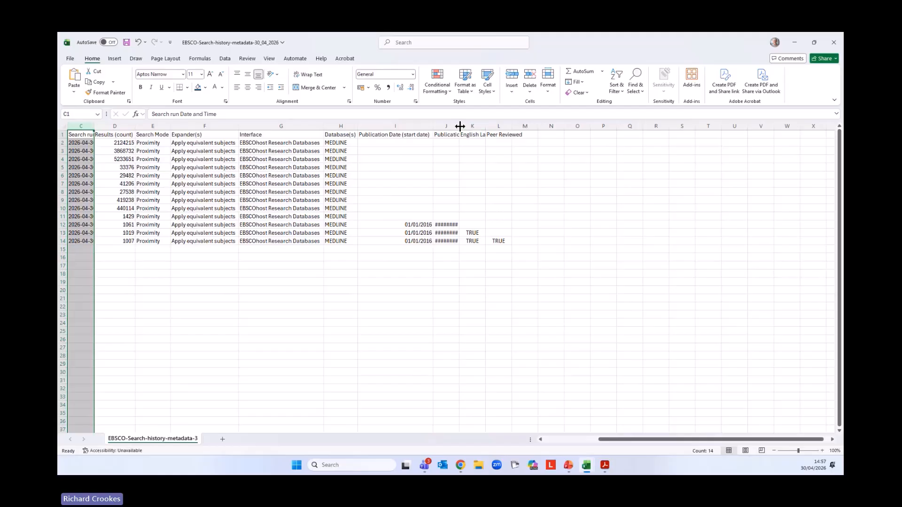
double_click(459, 126)
double_click(533, 126)
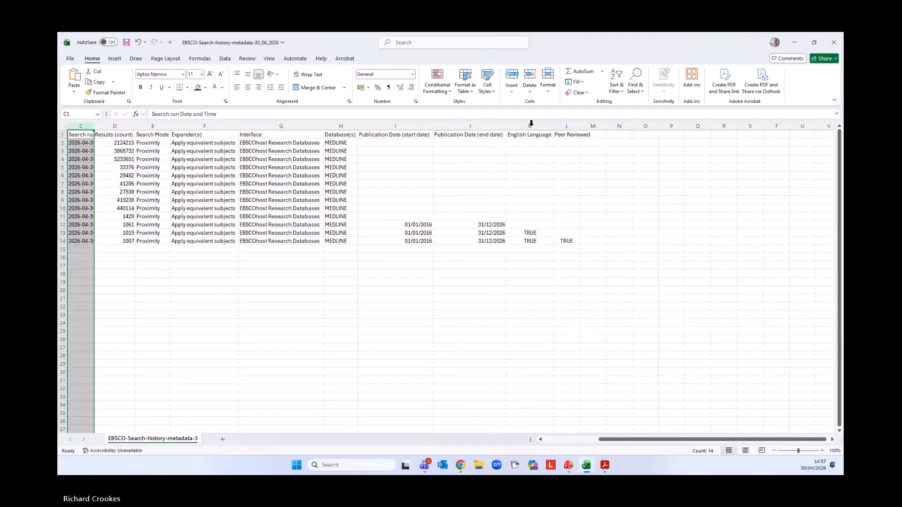
double_click(581, 126)
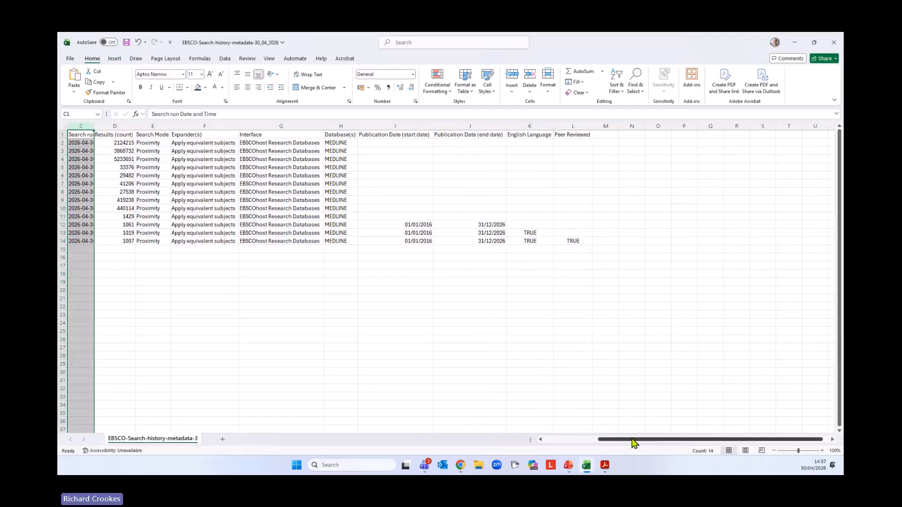
- Delete the Search Mode and Expander(s) columns from the search history sheet
left_click_drag(633, 443, 575, 443)
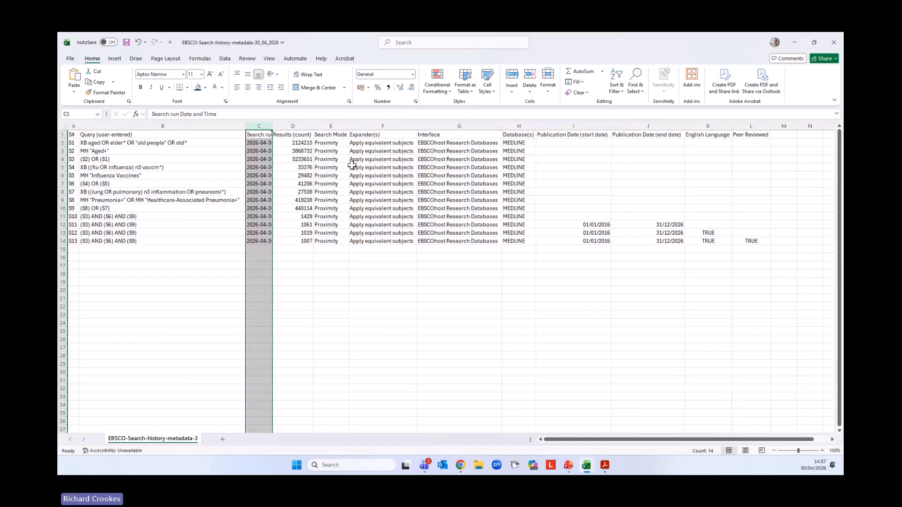
left_click_drag(331, 126, 372, 126)
right_click(372, 126)
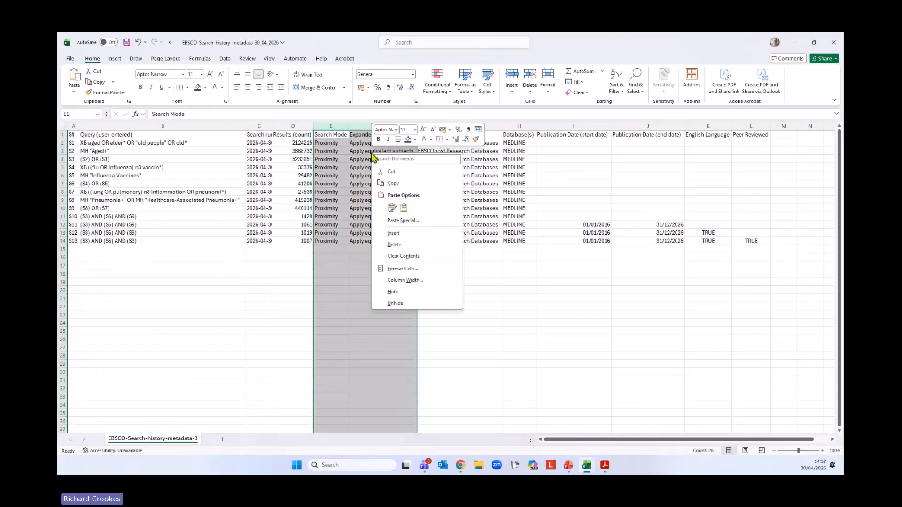
left_click(397, 244)
left_click(303, 307)
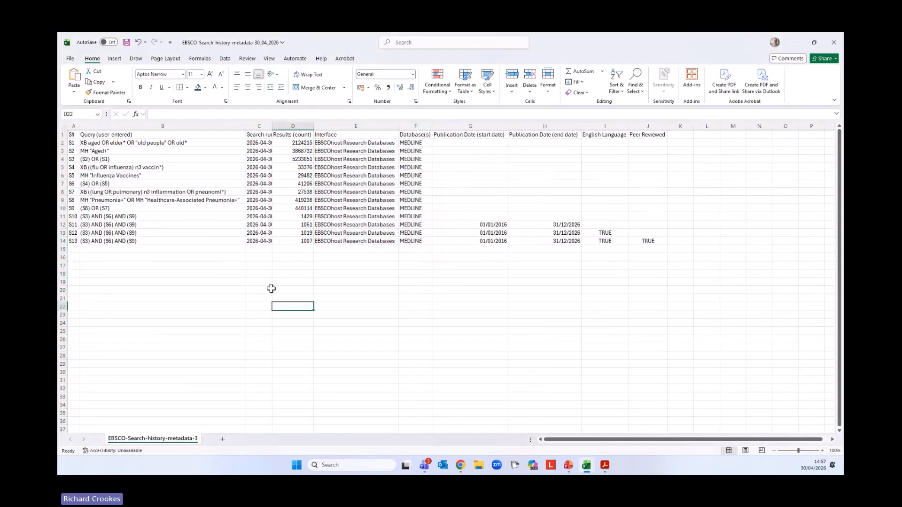
left_click(343, 130)
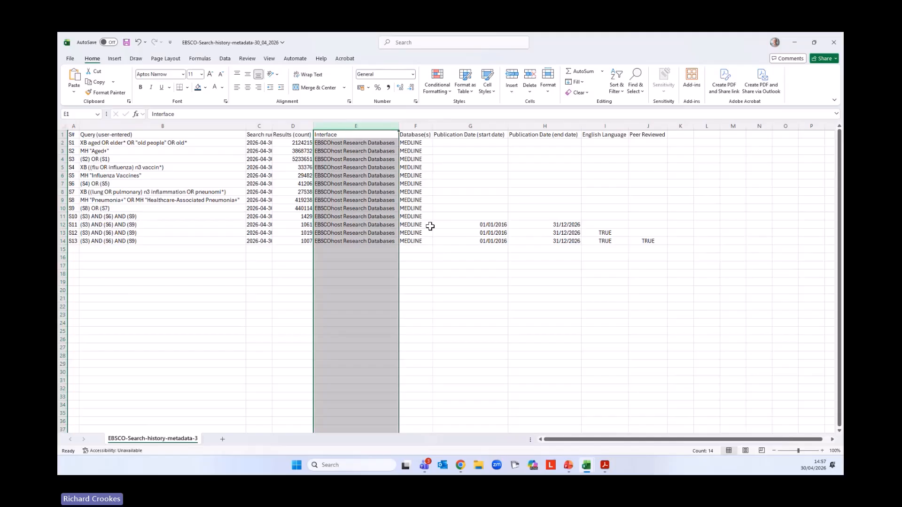
left_click(454, 265)
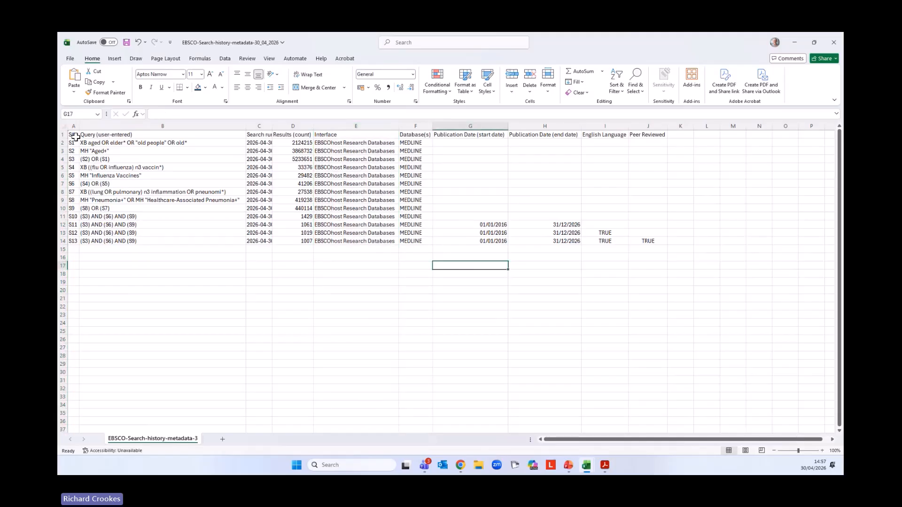
- Format the header cells from S# to Peer Reviewed with the standard blue fill and bold text
left_click_drag(76, 136, 648, 134)
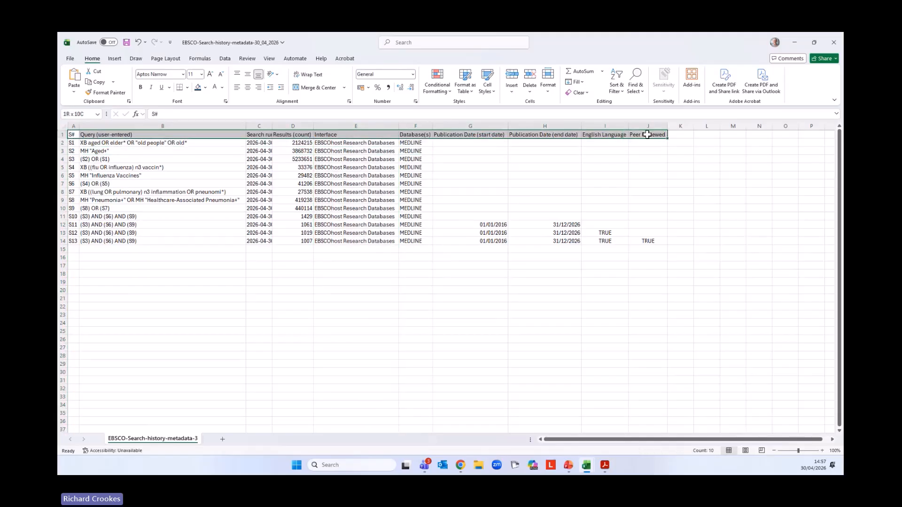
left_click(205, 88)
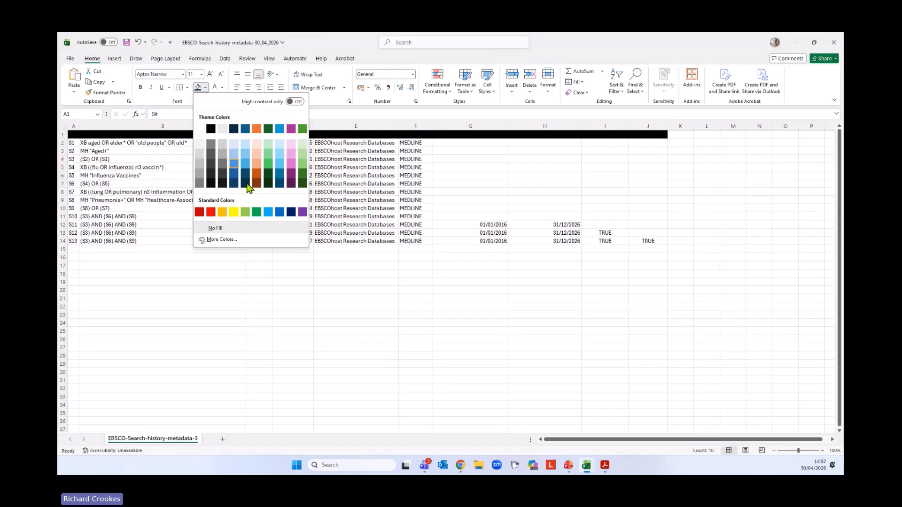
left_click(279, 213)
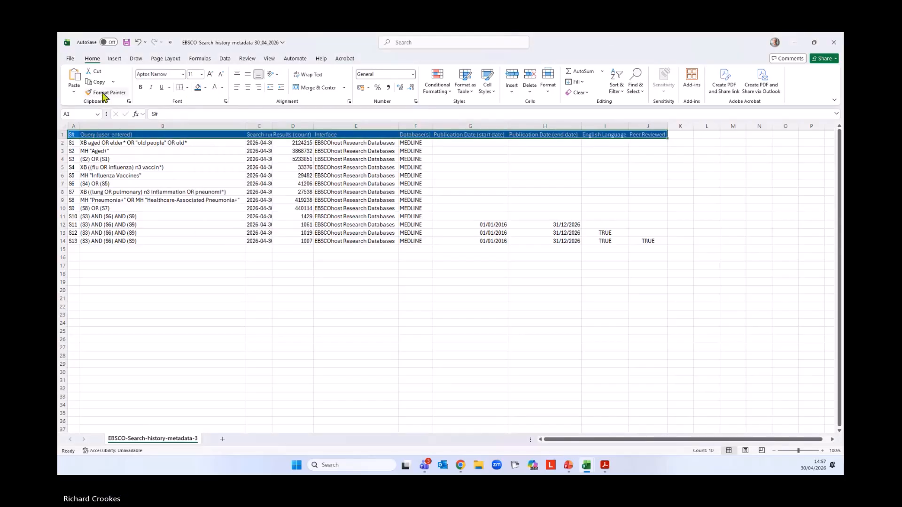
left_click(141, 88)
left_click(207, 275)
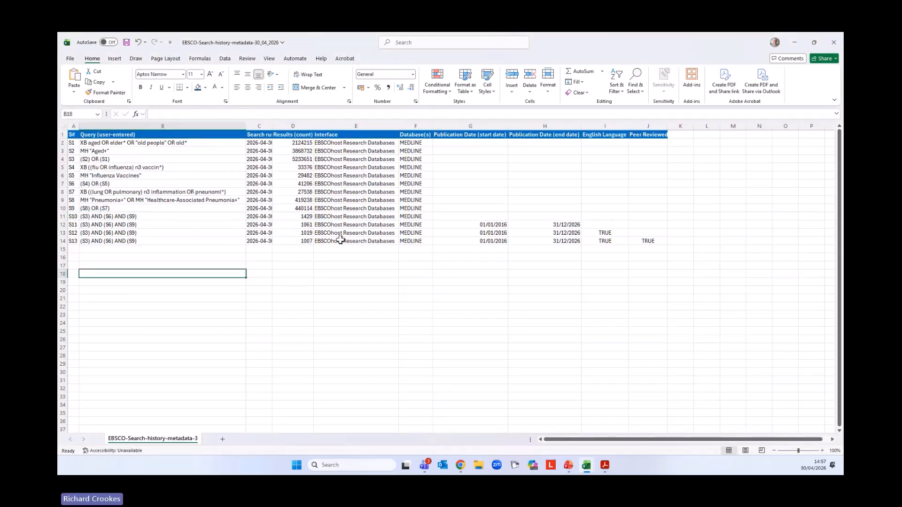
- Autofit the Search run Date and Time column and review the limiters recorded in rows S11, S12 and S13
double_click(271, 124)
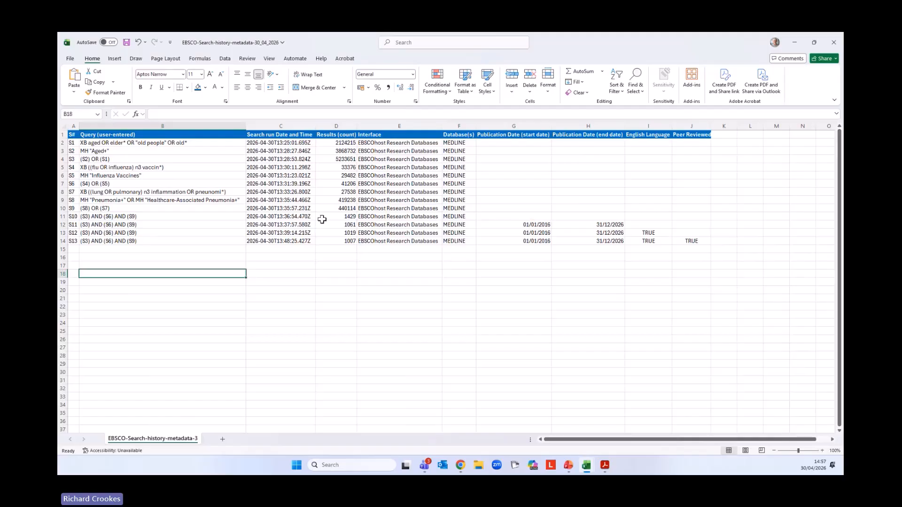
left_click(61, 224)
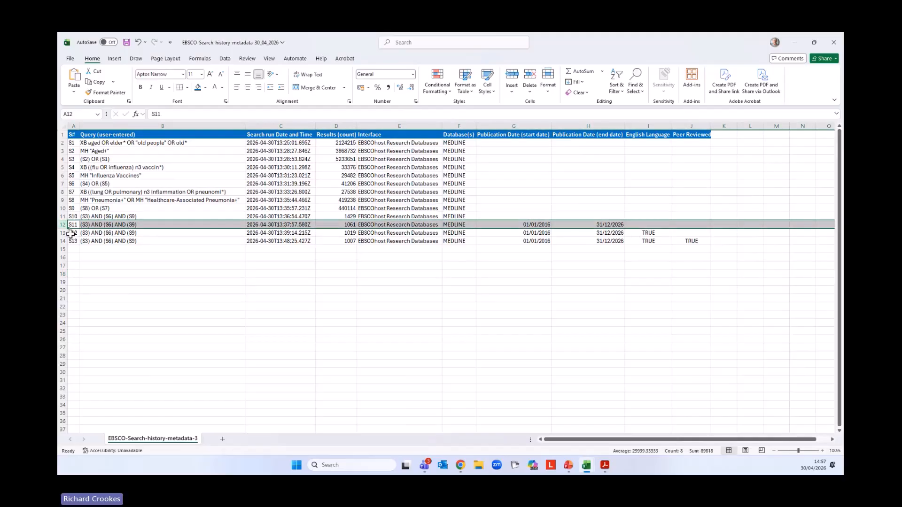
left_click(61, 233)
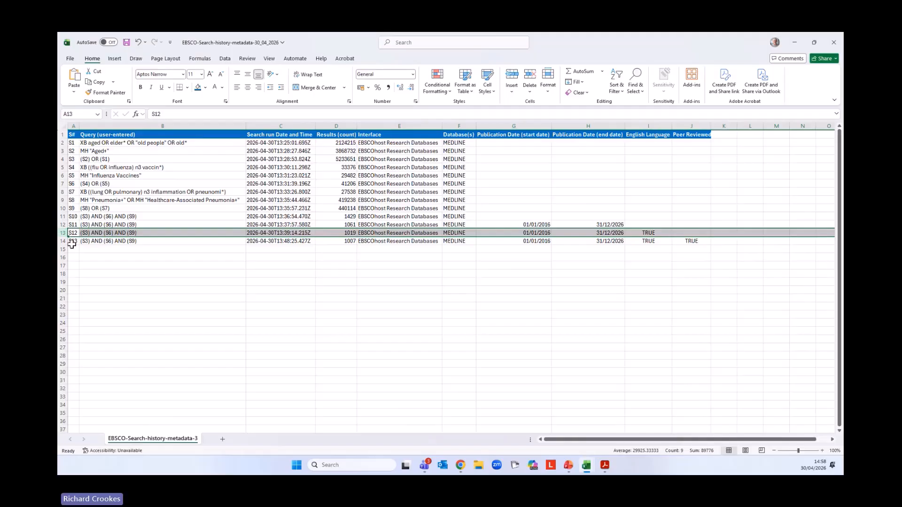
left_click(70, 241)
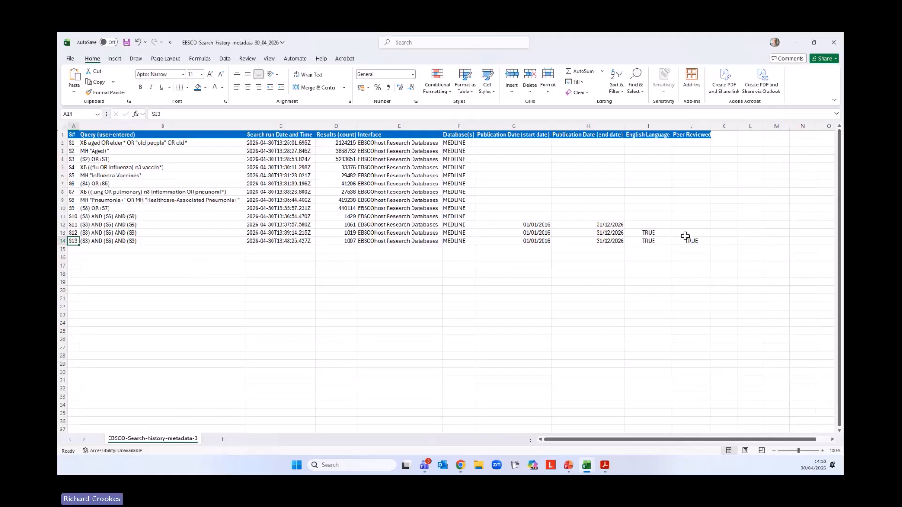
left_click(400, 325)
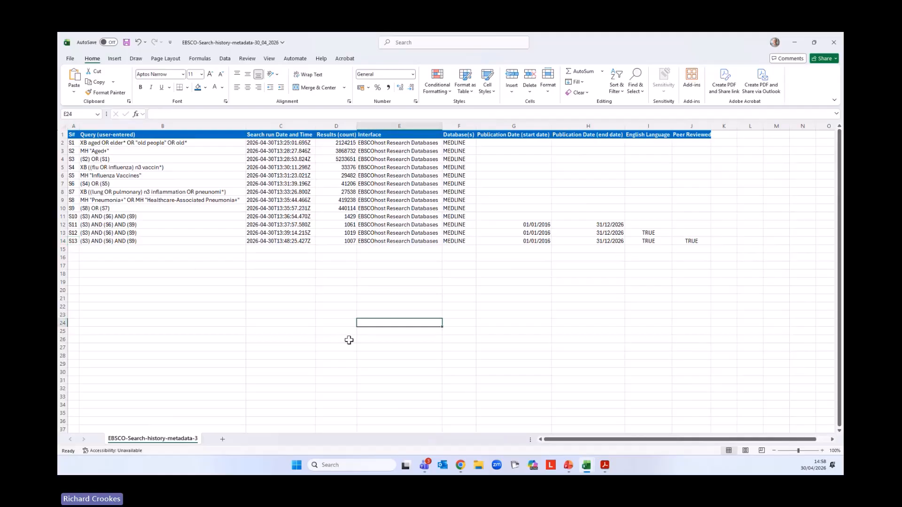
- Apply All Borders to the whole search history table, A1 to J14
left_click_drag(73, 135, 710, 244)
left_click(187, 88)
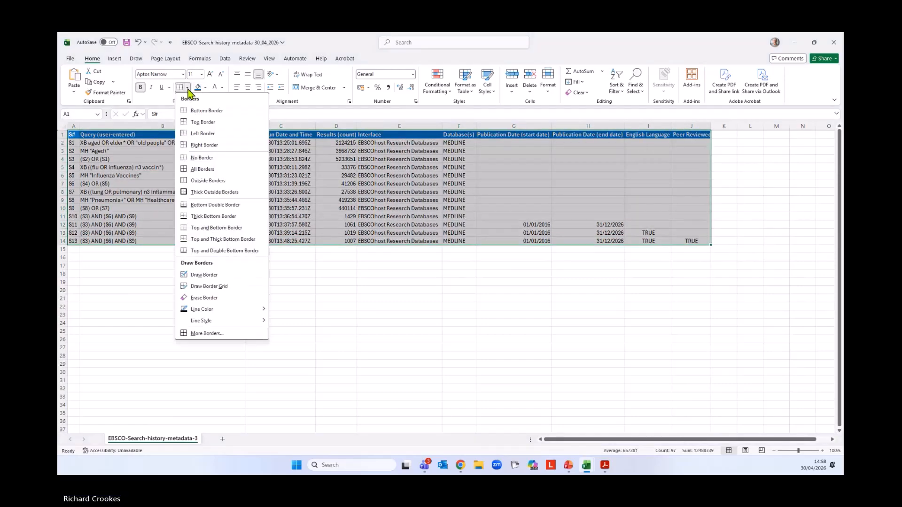
left_click(203, 171)
left_click(371, 318)
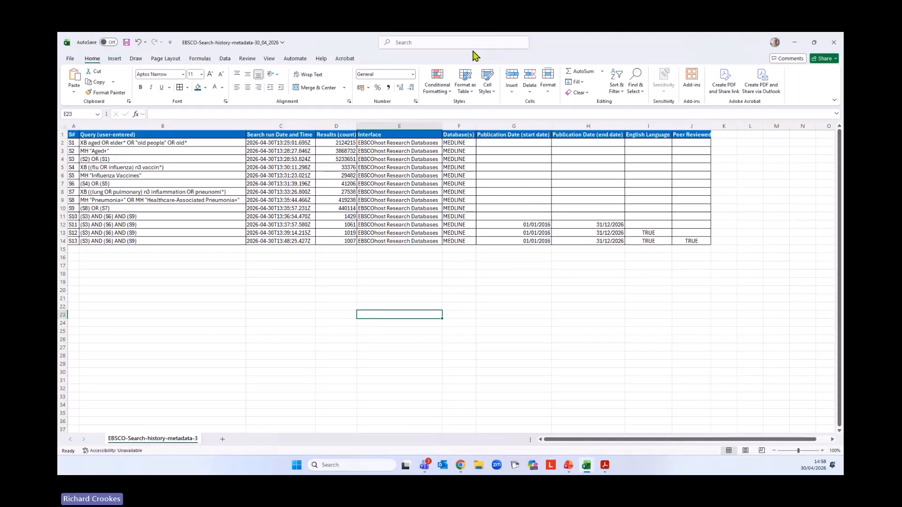
- Switch back to EBSCOhost in Chrome, download the selected searches as PDF under the suggested file name and open the file
left_click(794, 42)
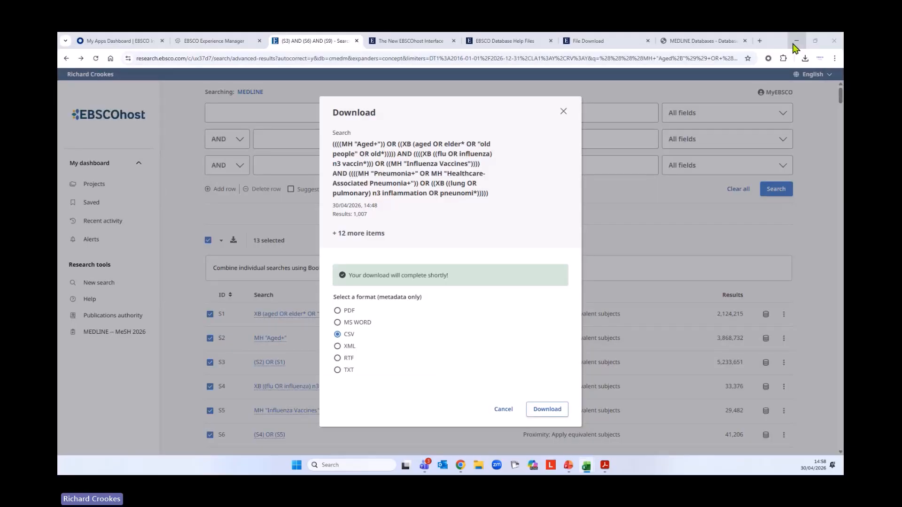
left_click(337, 310)
left_click(554, 409)
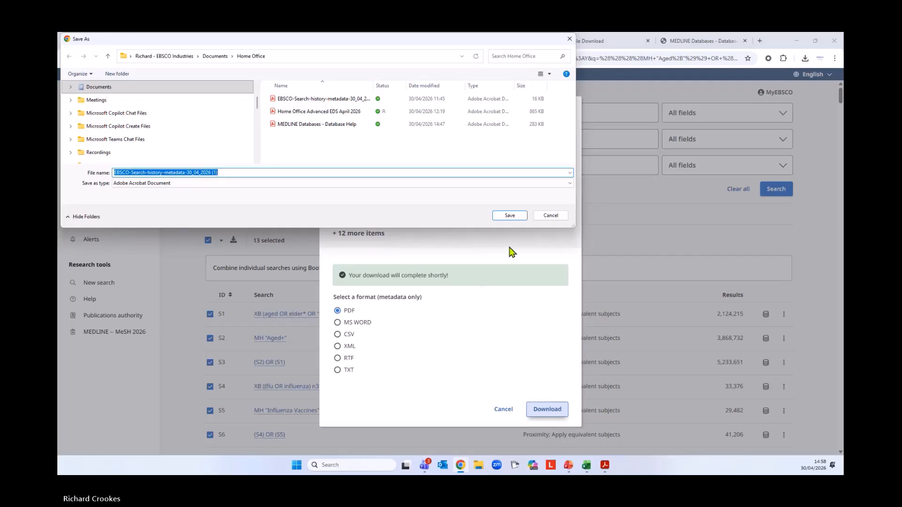
left_click(512, 217)
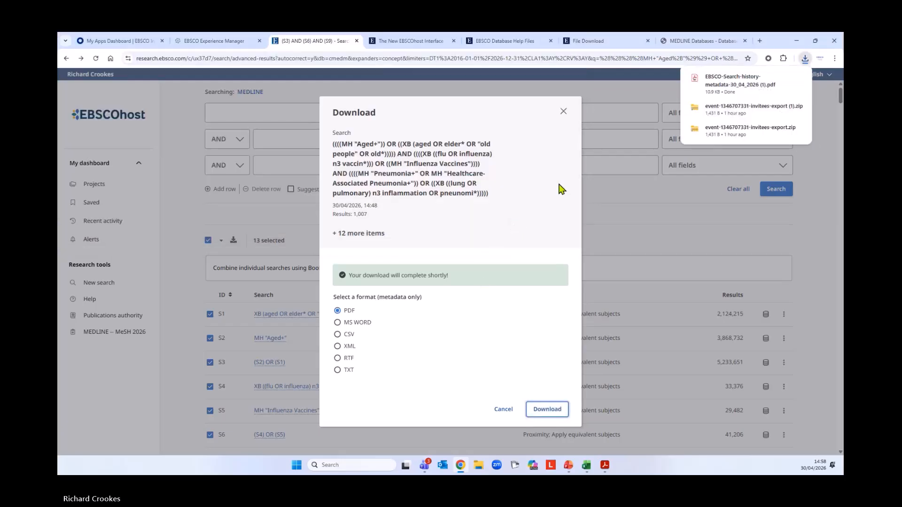
left_click(736, 83)
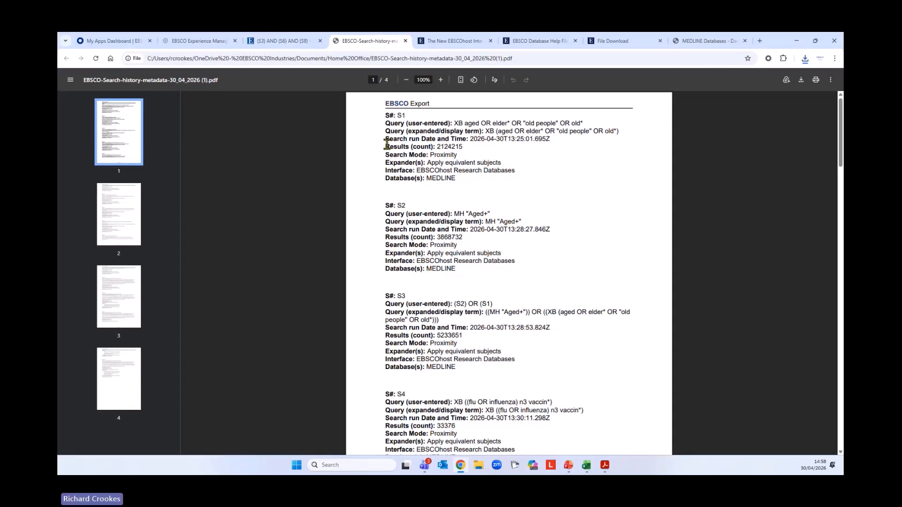
- Examine the exported search history PDF, including the queries, the S1 search run date and time, and the details listed per search
scroll(539, 397, "down", 10)
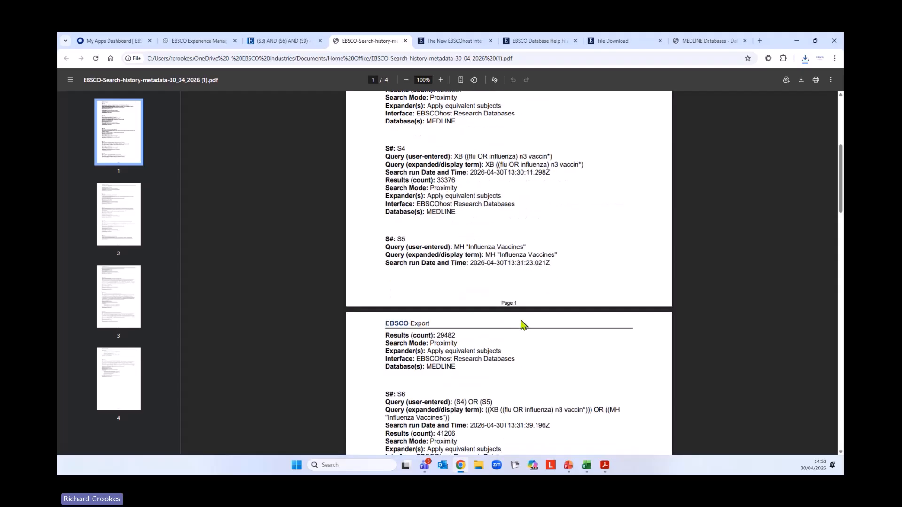
scroll(523, 337, "up", 7)
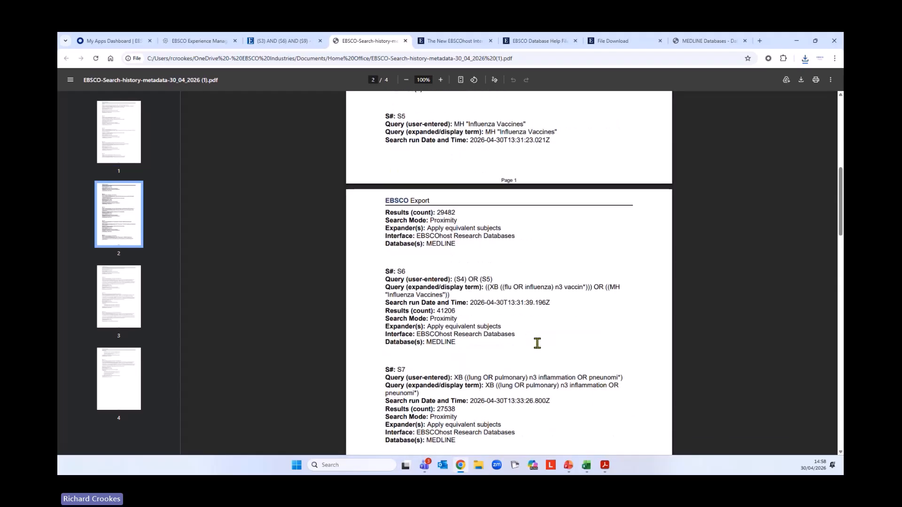
scroll(538, 345, "up", 4)
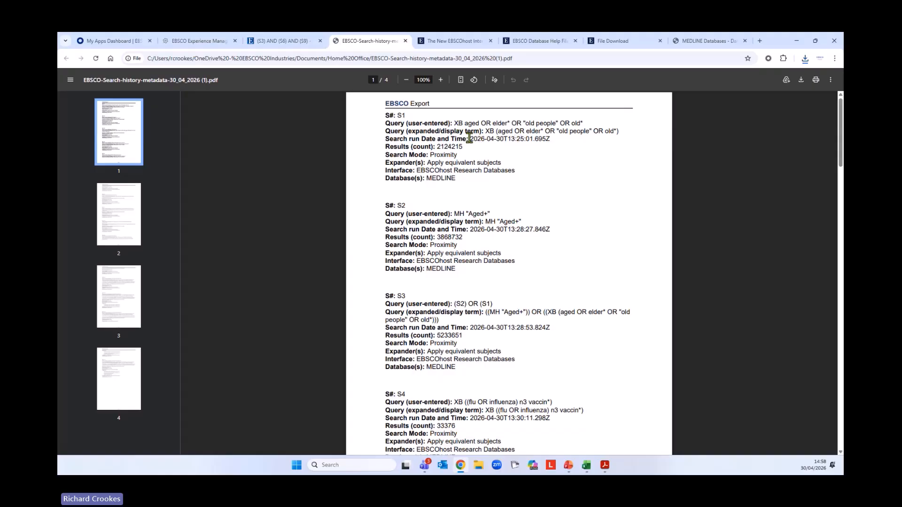
left_click_drag(470, 139, 556, 139)
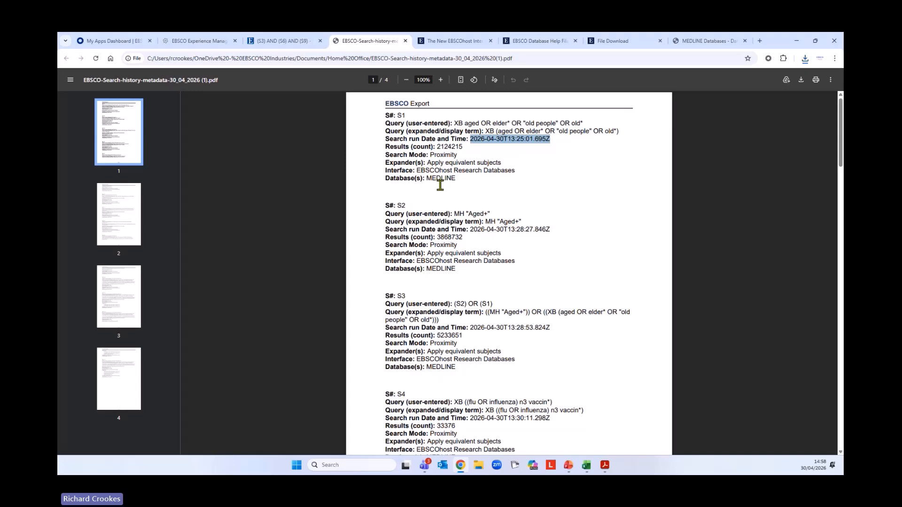
scroll(497, 329, "down", 2)
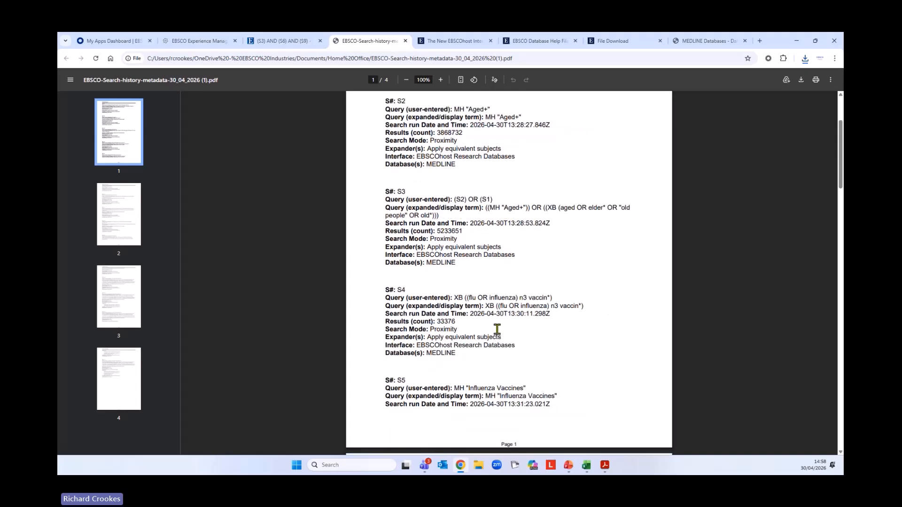
scroll(497, 328, "down", 5)
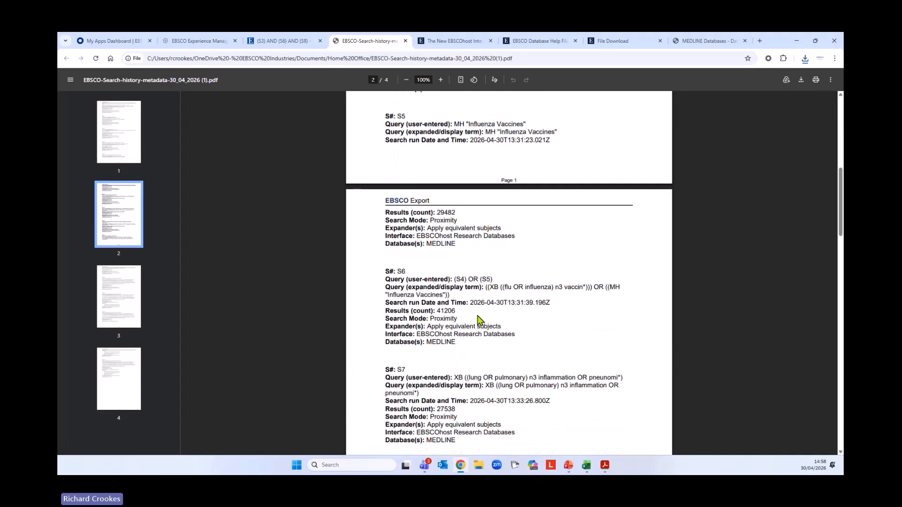
scroll(478, 321, "down", 3)
scroll(478, 322, "up", 10)
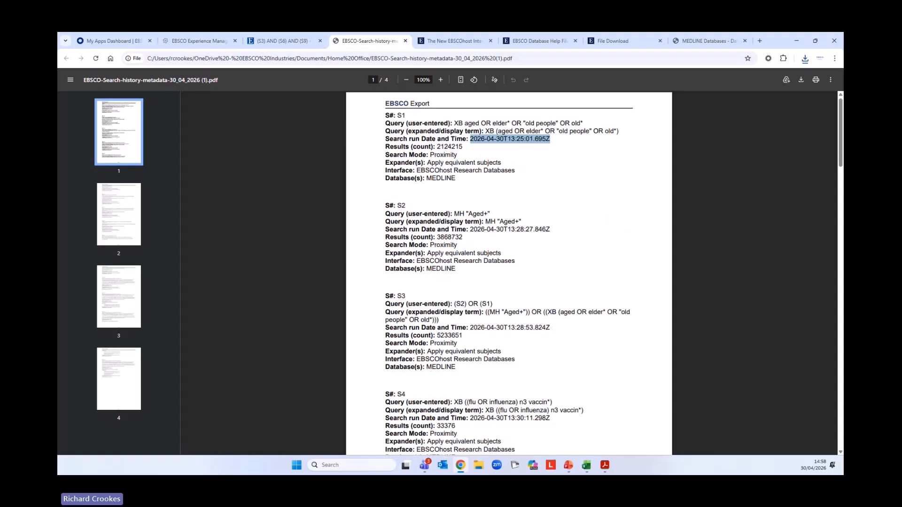
- Return to the EBSCOhost results page, close the Download dialog and deselect all searches in the search history
left_click(288, 41)
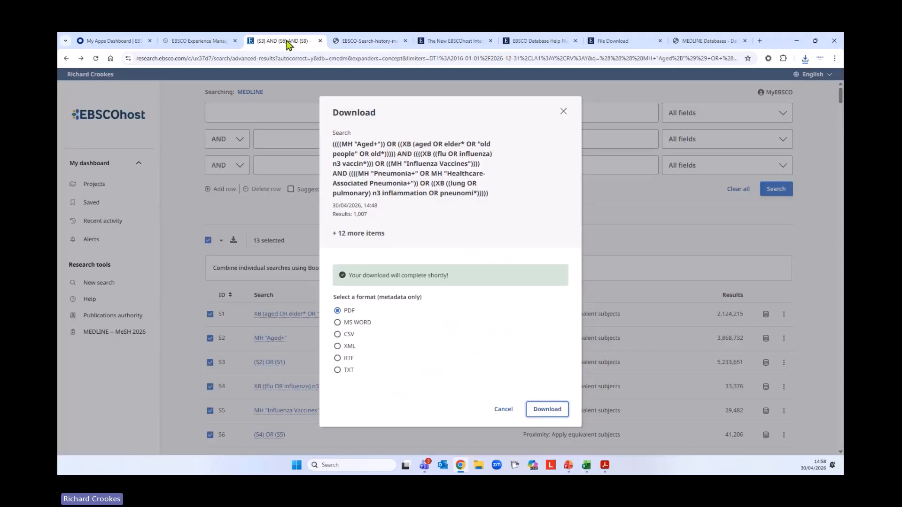
left_click(502, 410)
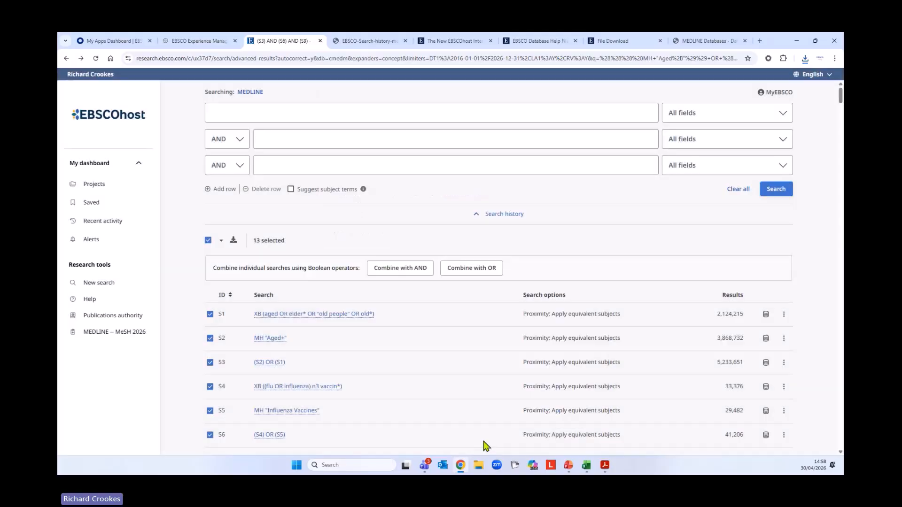
left_click(209, 241)
scroll(459, 284, "down", 2)
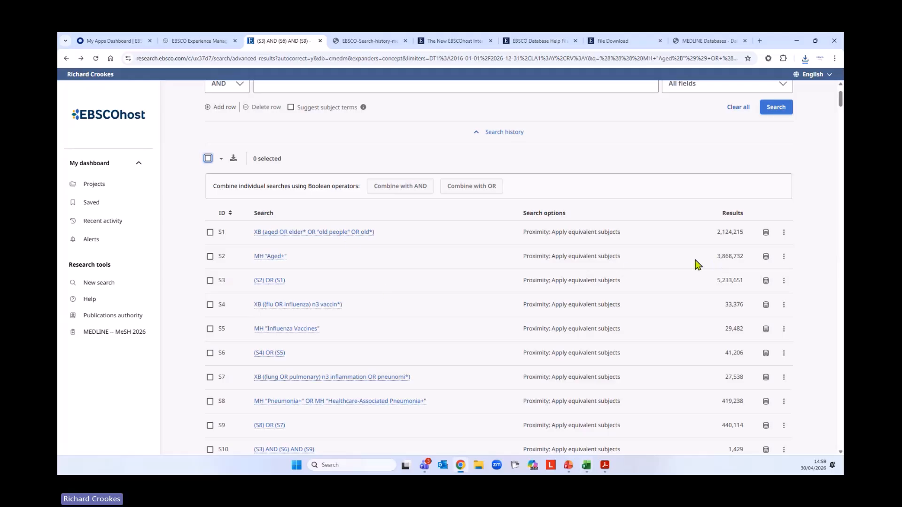
- Try selecting all searches in the search history, excluding and re-including S1, and clear the whole selection
left_click(206, 159)
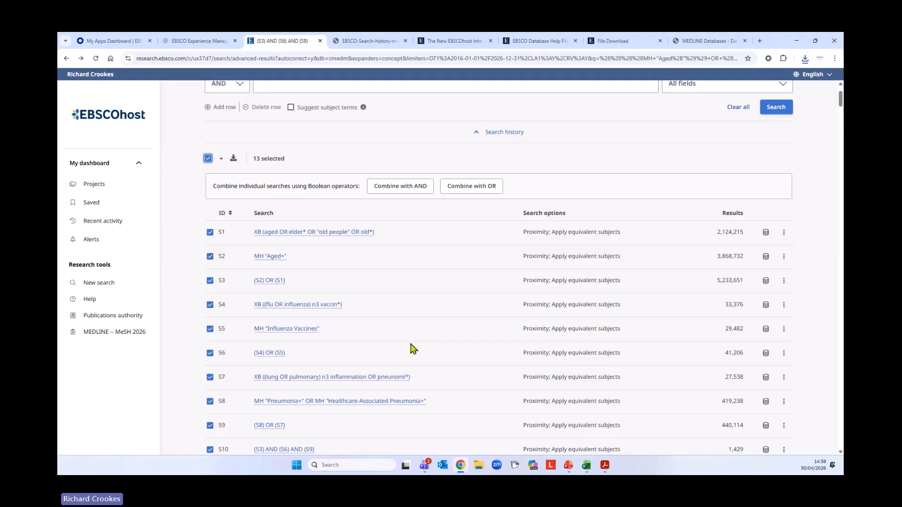
scroll(412, 349, "down", 4)
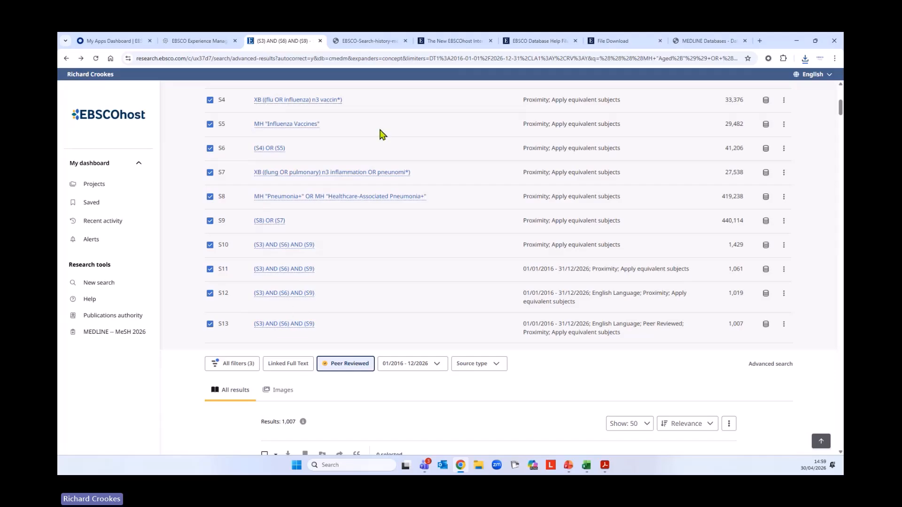
scroll(292, 338, "up", 2)
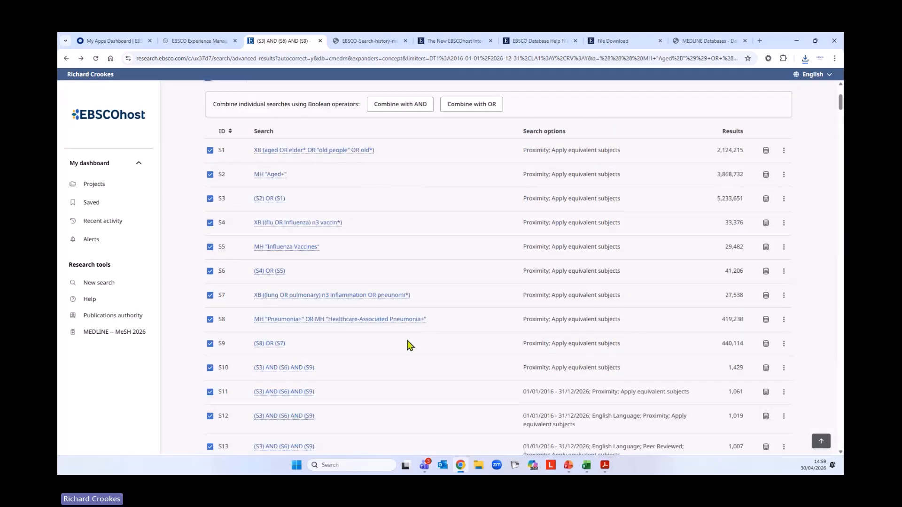
left_click(210, 150)
scroll(337, 237, "up", 1)
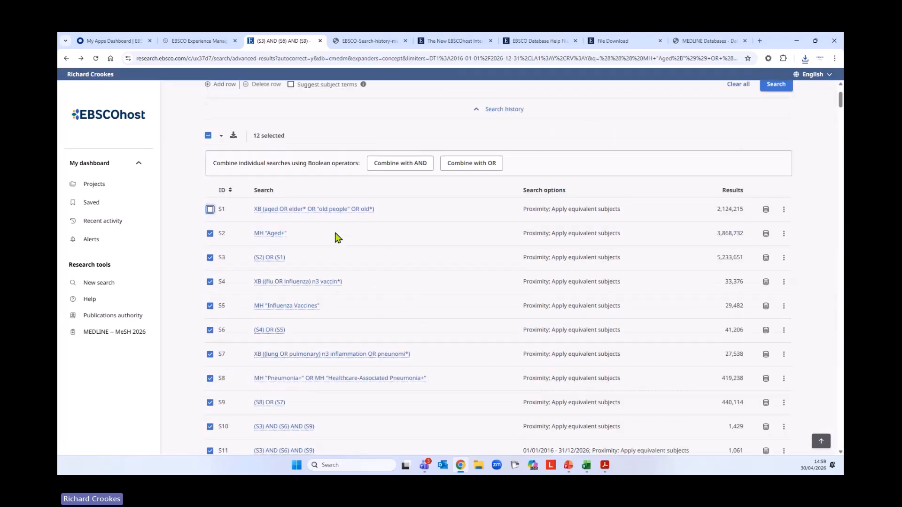
scroll(335, 233, "up", 2)
left_click(209, 199)
scroll(258, 230, "down", 1)
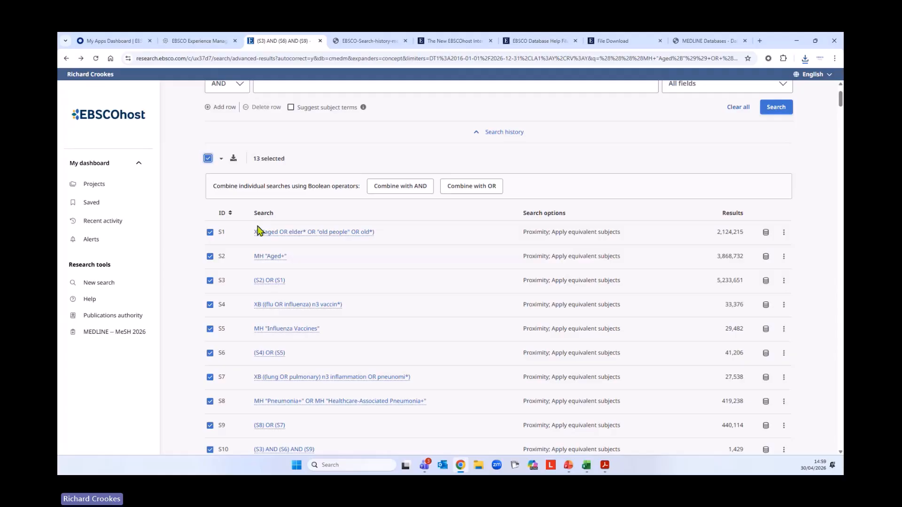
left_click(209, 159)
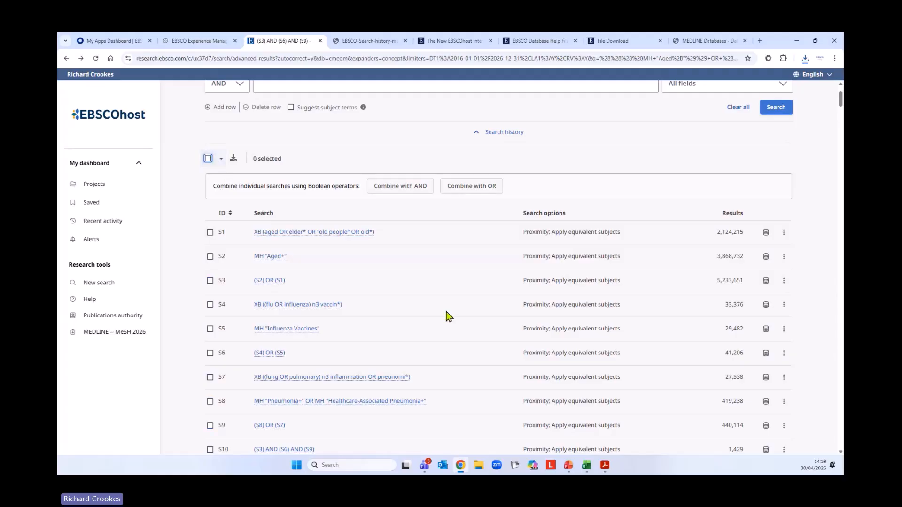
- Open Recent activity, rerun search S13, (S3) AND (S6) AND (S9), and review the search history on its results page
left_click(110, 225)
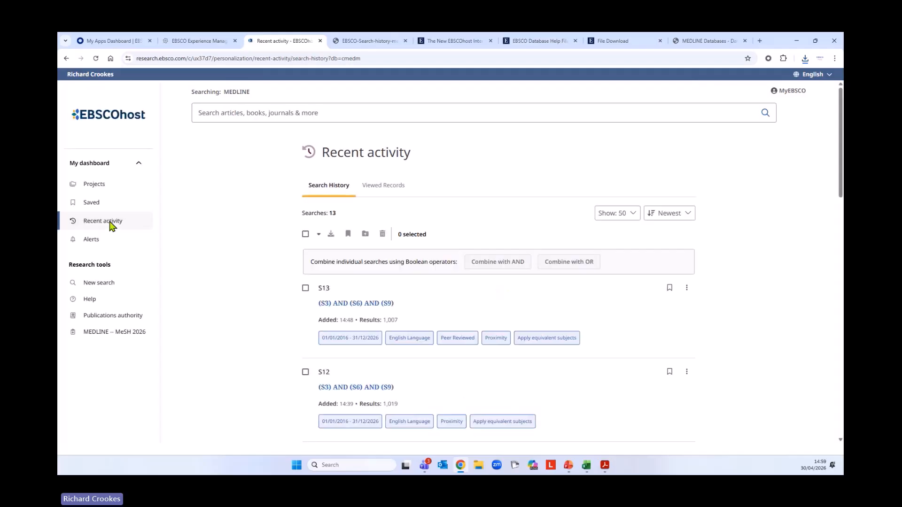
left_click(352, 306)
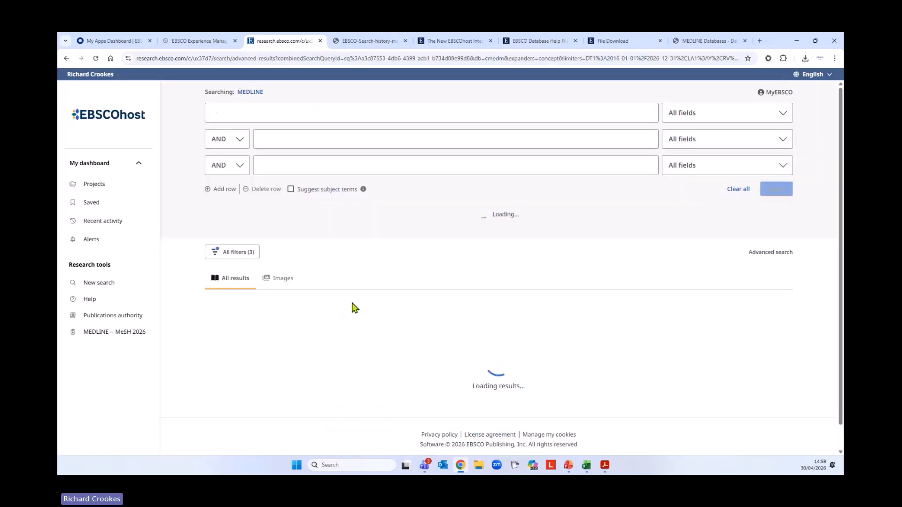
scroll(352, 303, "down", 2)
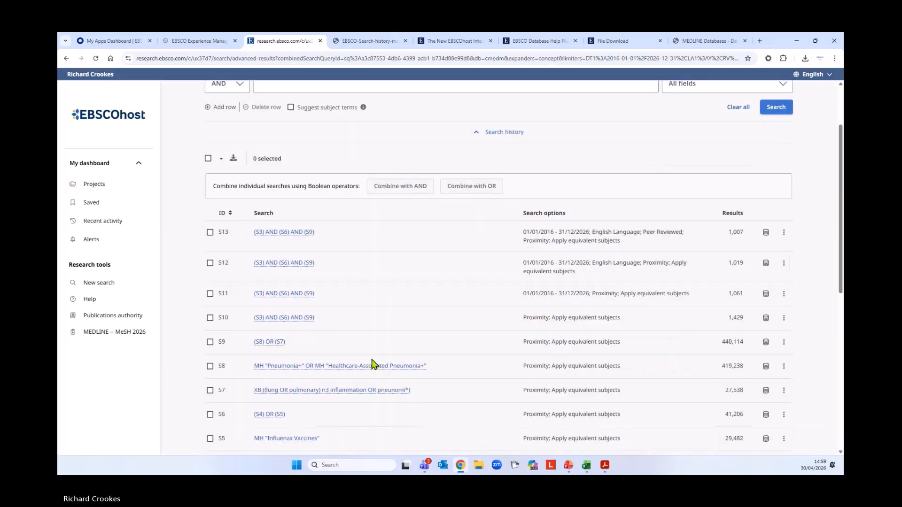
scroll(301, 321, "down", 5)
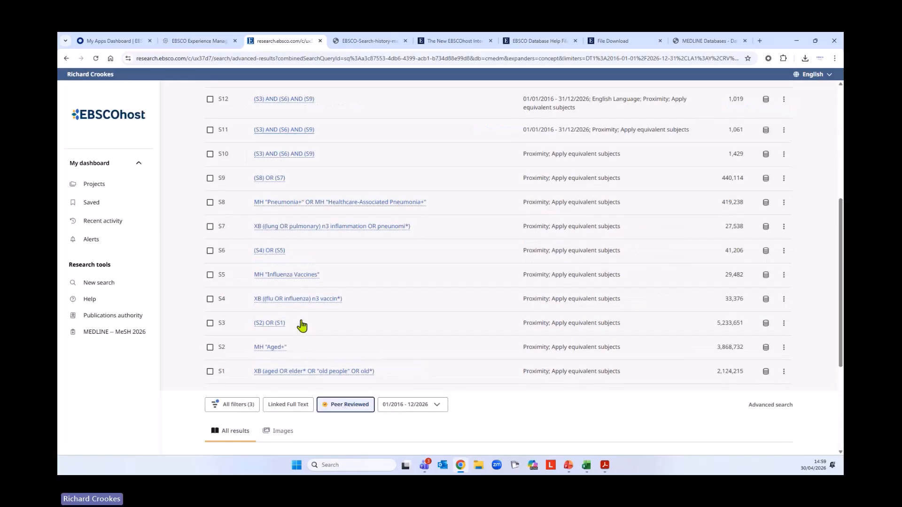
scroll(389, 345, "up", 6)
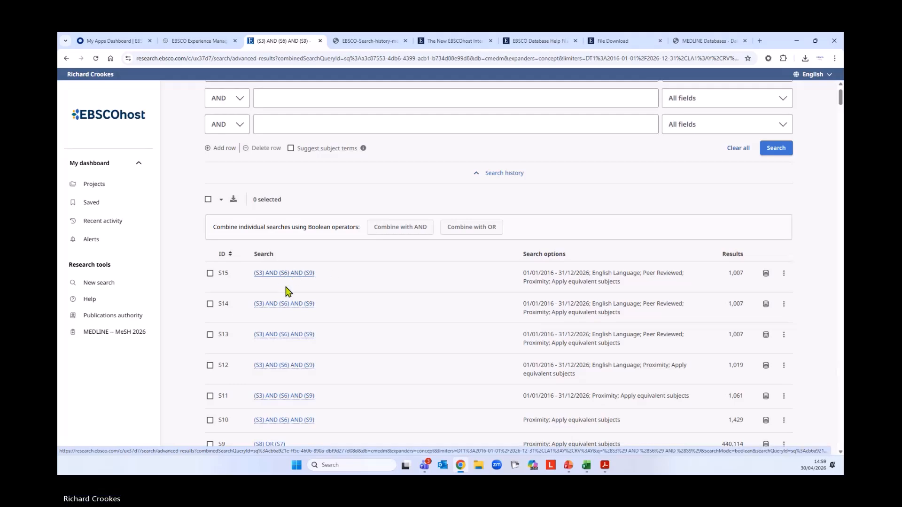
- Delete the duplicate search S15 from the search history
left_click(210, 274)
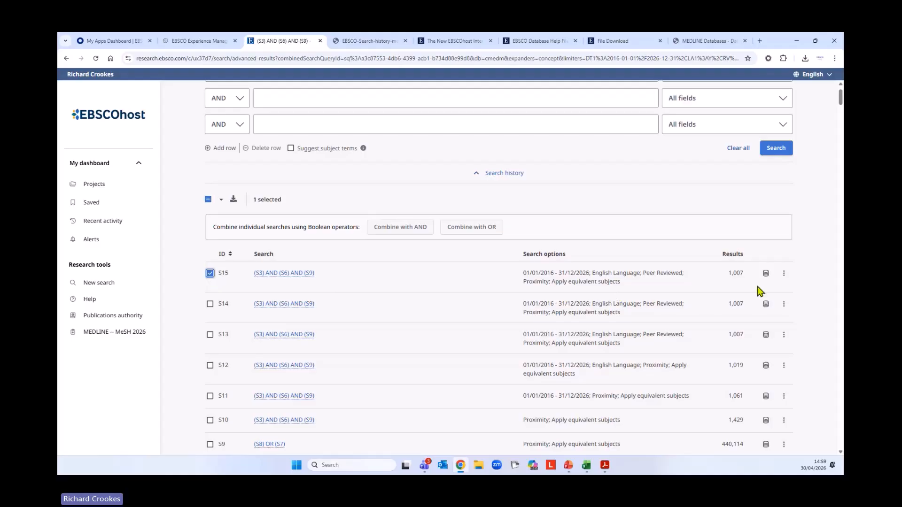
left_click(783, 274)
left_click(737, 326)
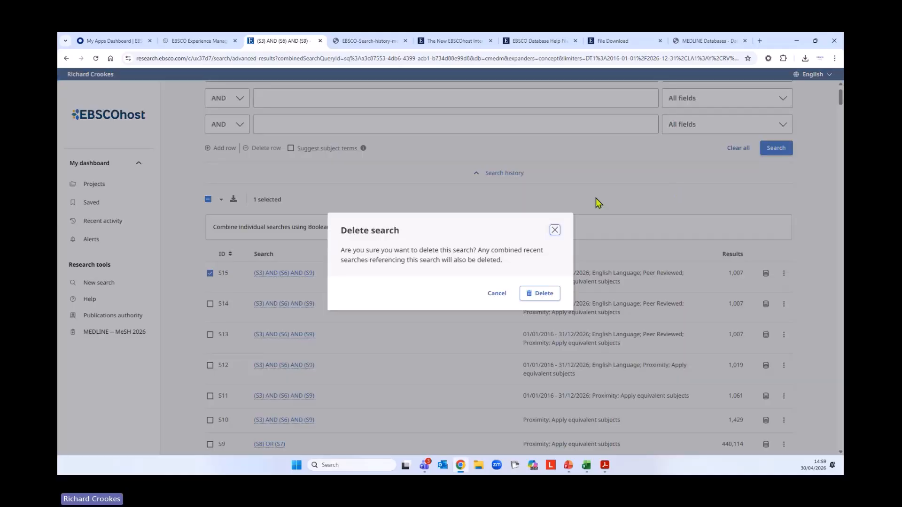
left_click(540, 293)
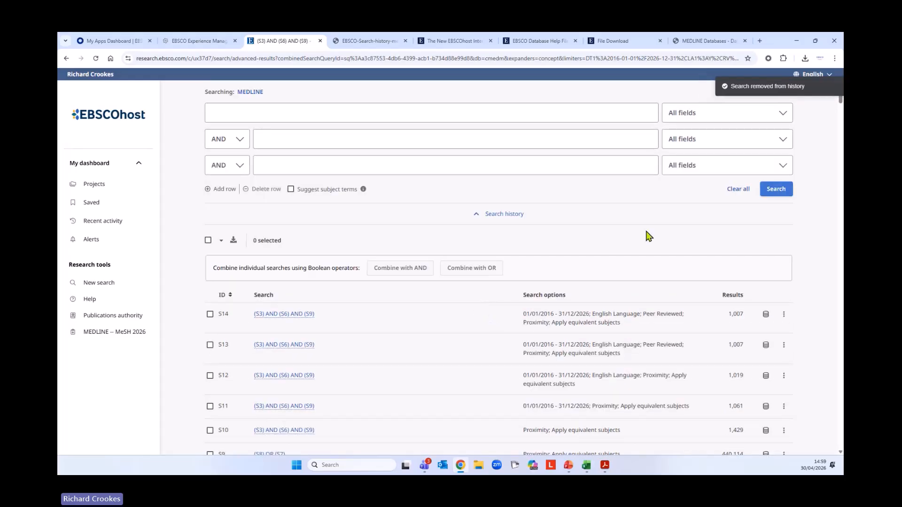
- Search the EBSCO Connect help site for "systematic review" and open the article "New EBSCO User Interface Updates for Advanced Search and Systematic Reviews"
left_click(89, 299)
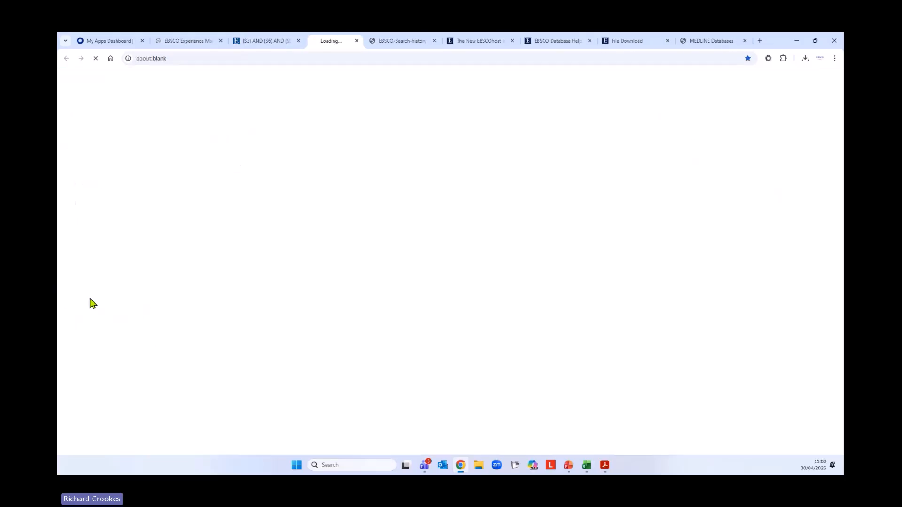
left_click(388, 88)
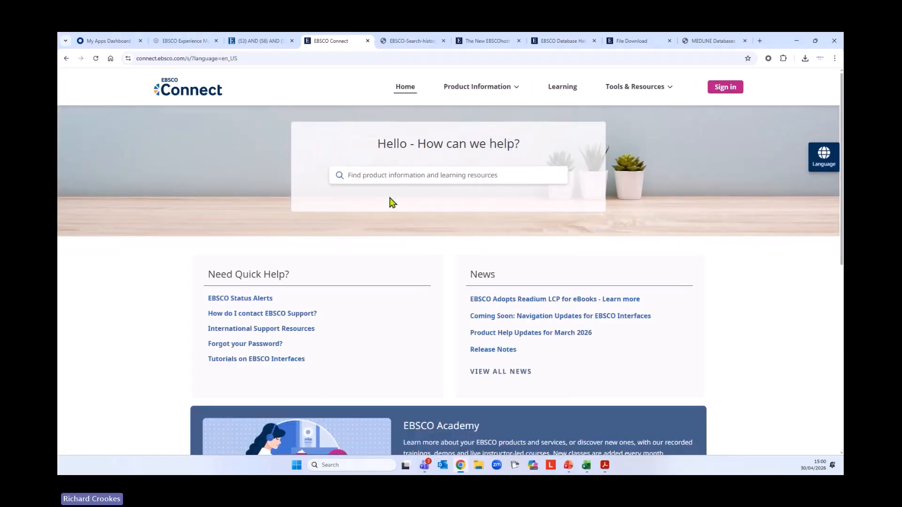
type("systematic review")
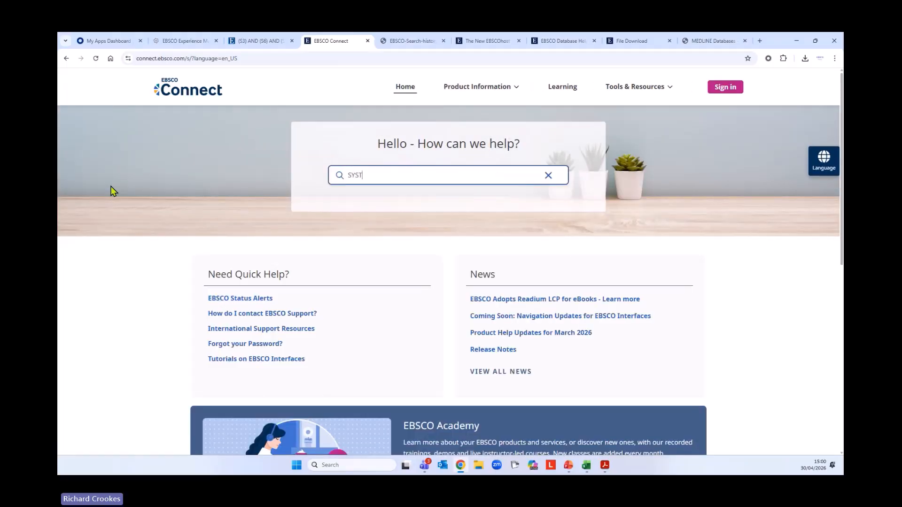
key("Return")
scroll(334, 353, "down", 2)
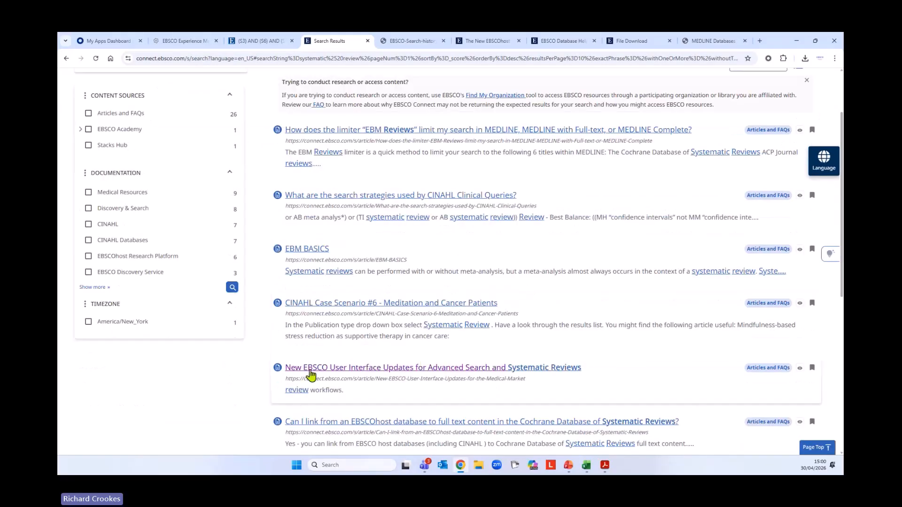
left_click(389, 369)
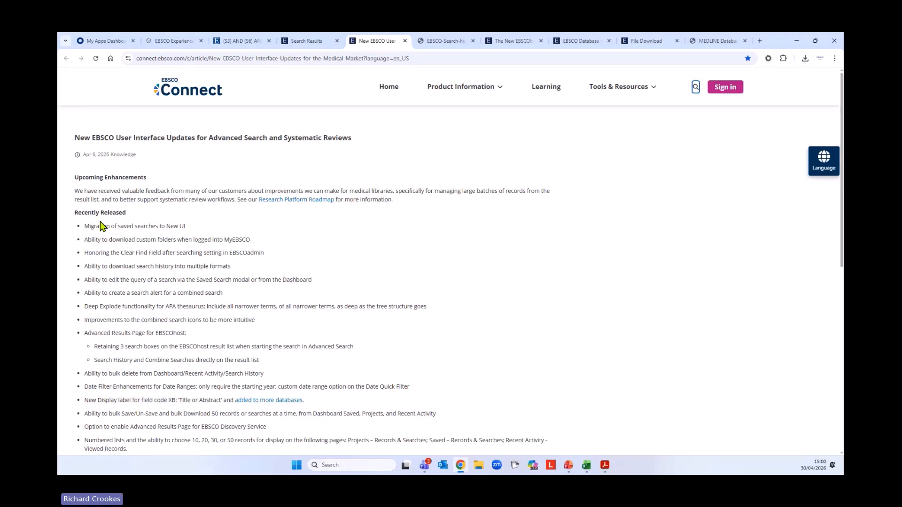
- Examine the article's May and June 2026 upcoming features, including the bulk action limits, search history actions and saving of search strategies
scroll(100, 225, "down", 7)
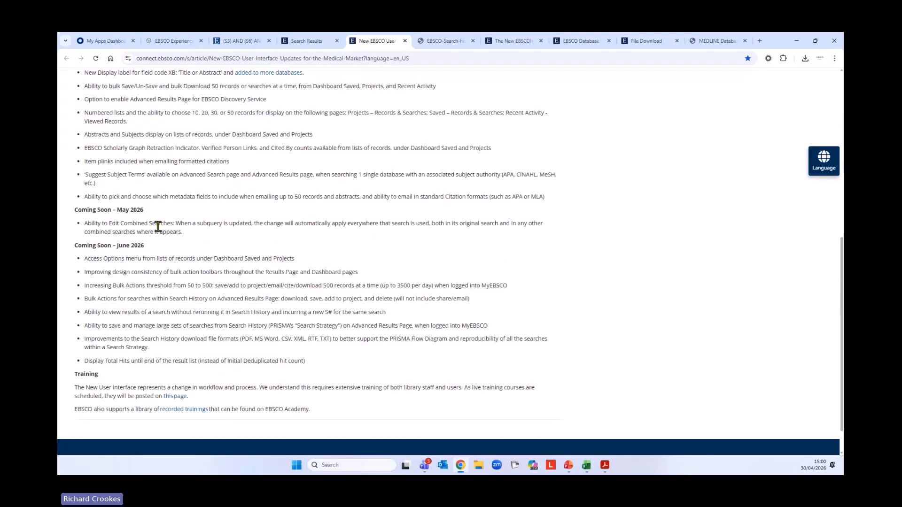
scroll(243, 234, "down", 1)
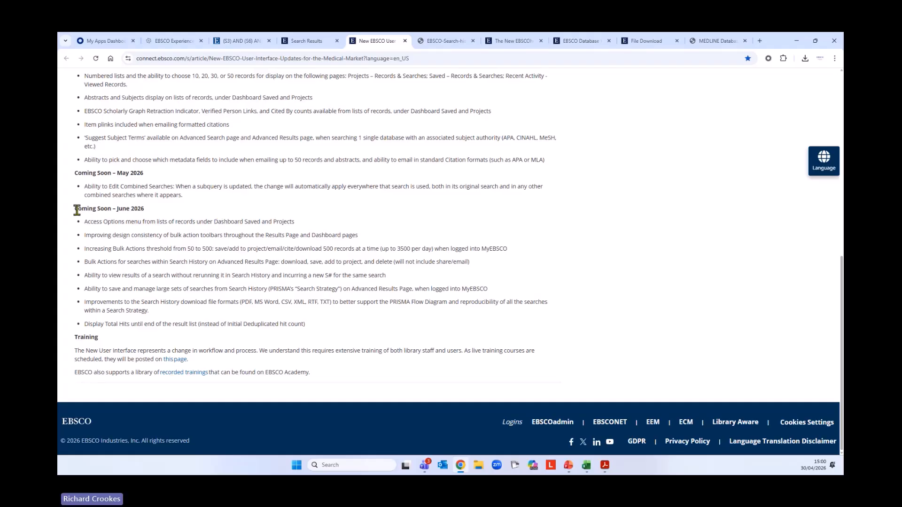
left_click_drag(78, 209, 157, 210)
left_click(246, 259)
left_click_drag(85, 235, 212, 249)
left_click(126, 259)
left_click(302, 286)
left_click_drag(214, 262, 279, 262)
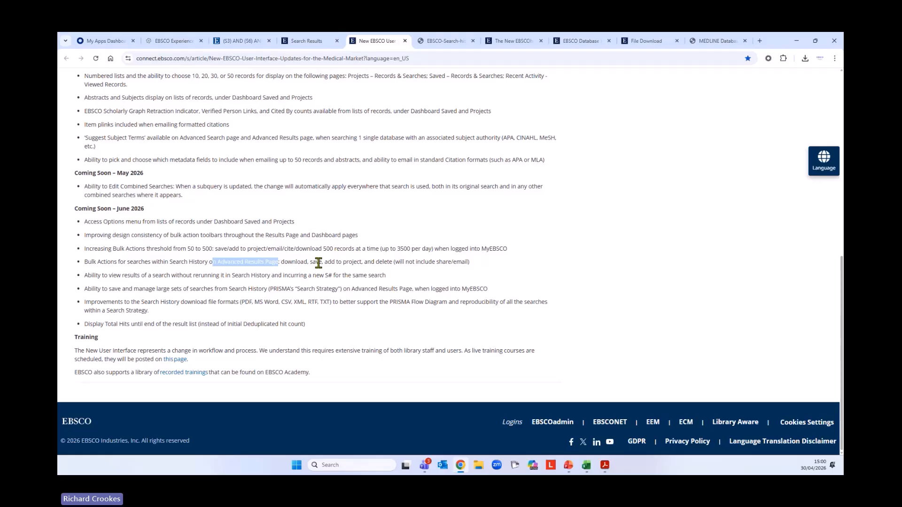
left_click(114, 301)
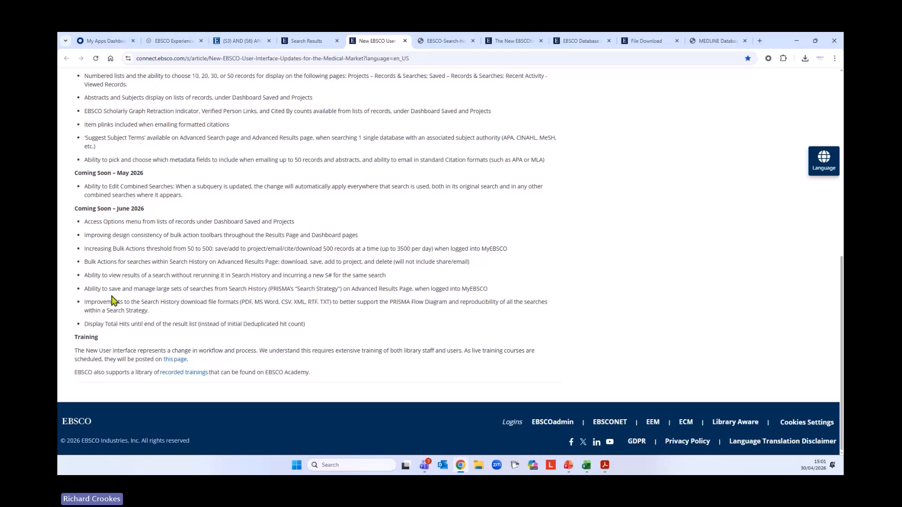
left_click_drag(86, 290, 498, 294)
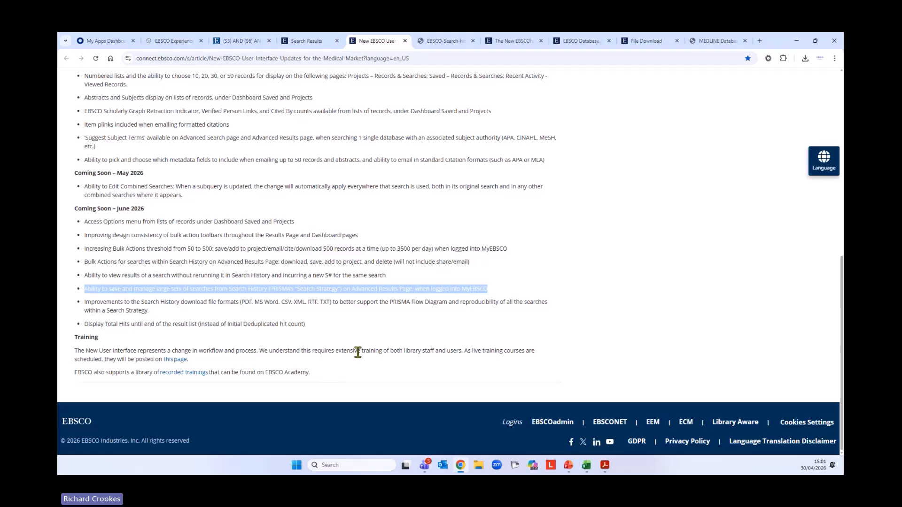
scroll(343, 344, "up", 5)
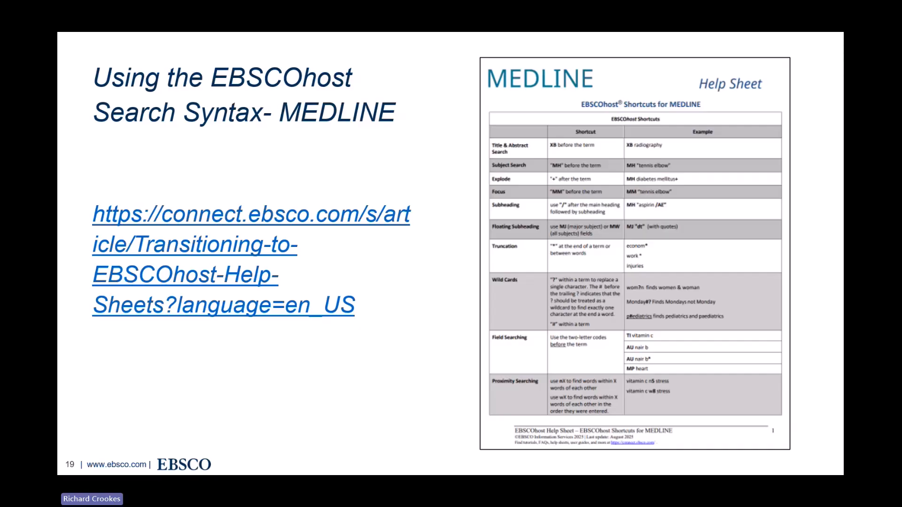
key("Right")
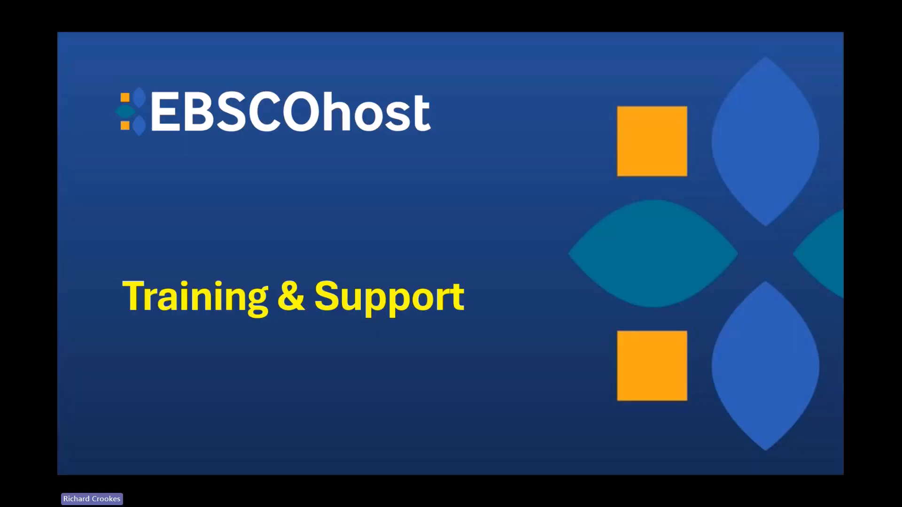
key("Right")
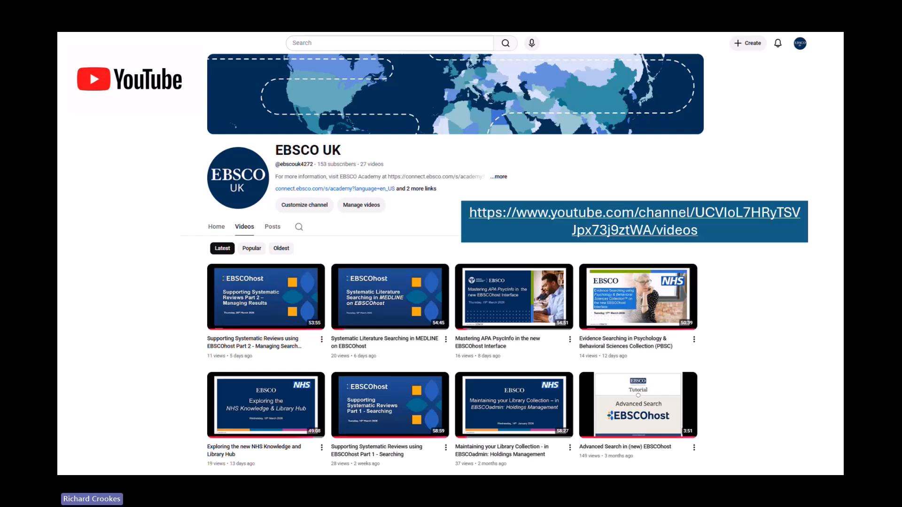
key("Right")
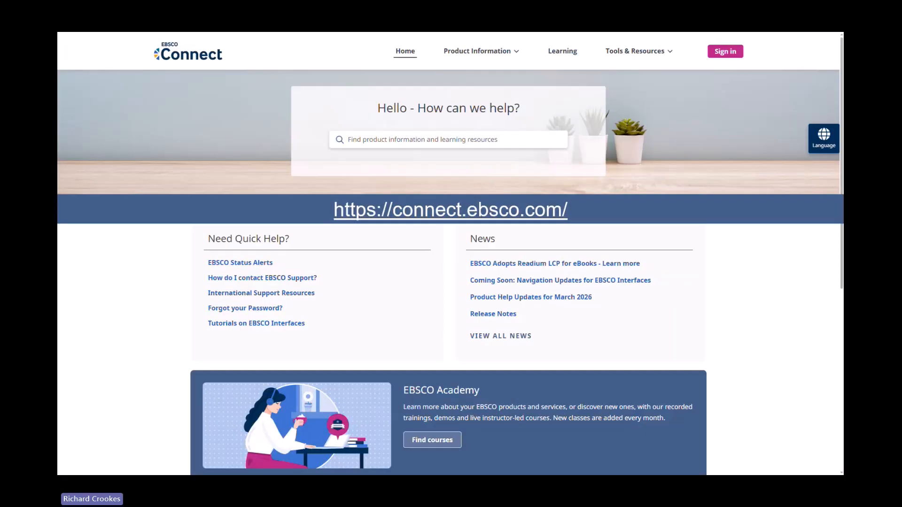
key("Right")
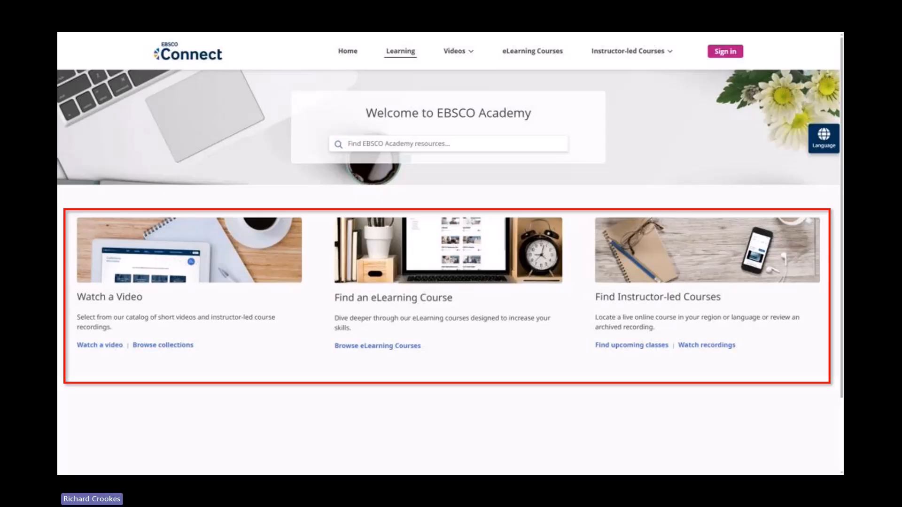